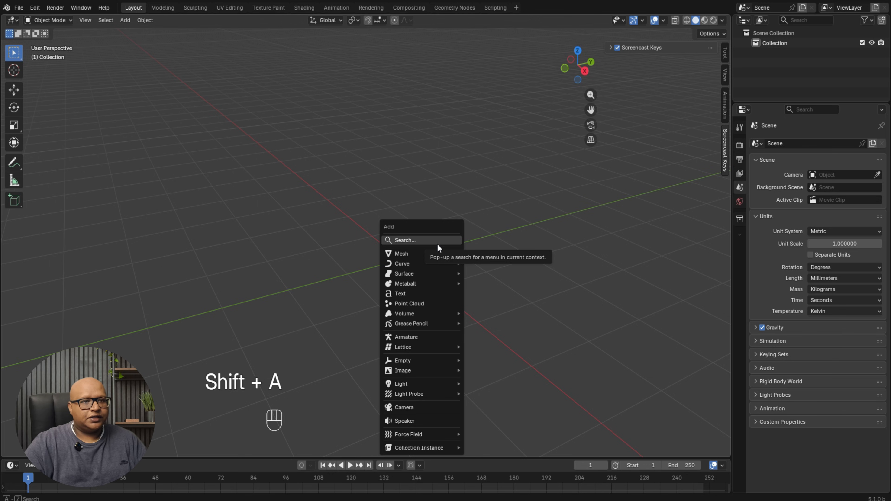
# Add a plane mesh to the scene and set its X dimension to 3000 mm.
pyautogui.moveTo(439, 253)
pyautogui.click(477, 254)
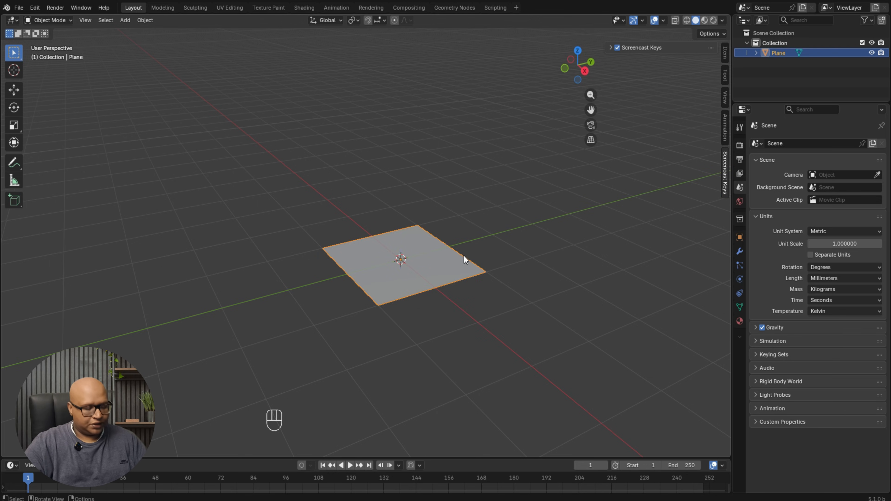
pyautogui.click(725, 52)
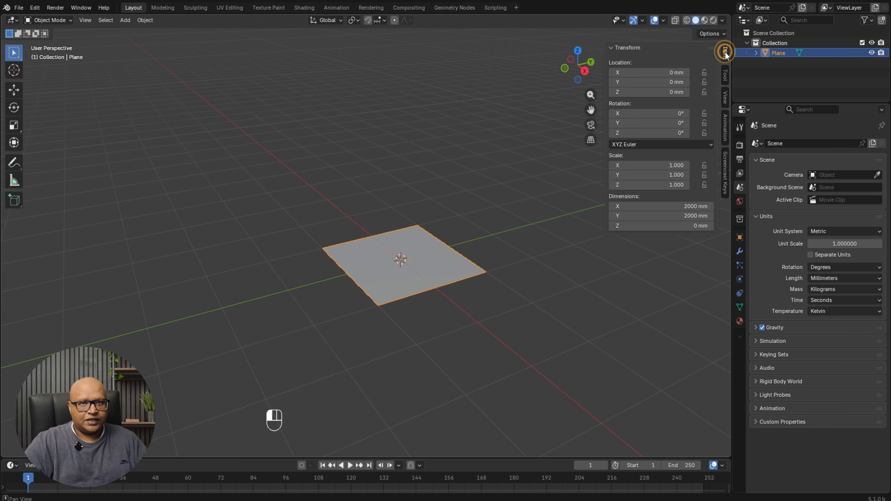
pyautogui.click(682, 206)
pyautogui.write('3')
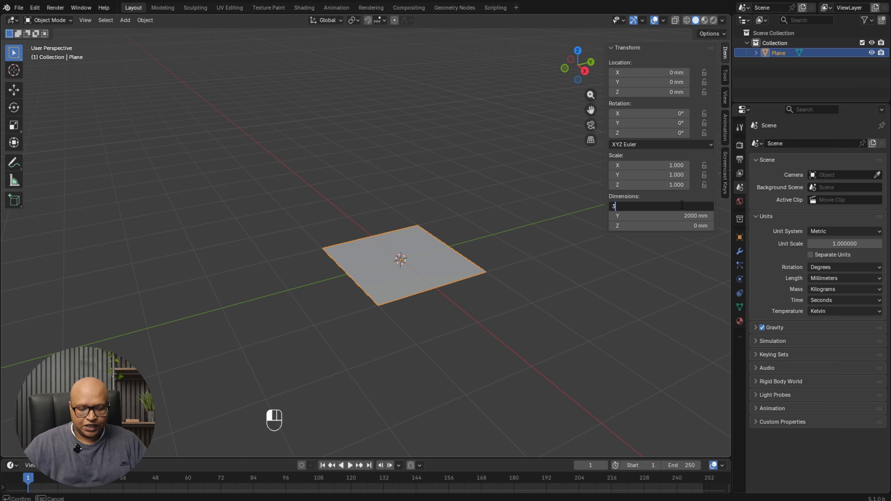
pyautogui.write('0000')
pyautogui.press('Tab')
# Set the plane's Y dimension to 3000 mm and deselect the plane.
pyautogui.write('3')
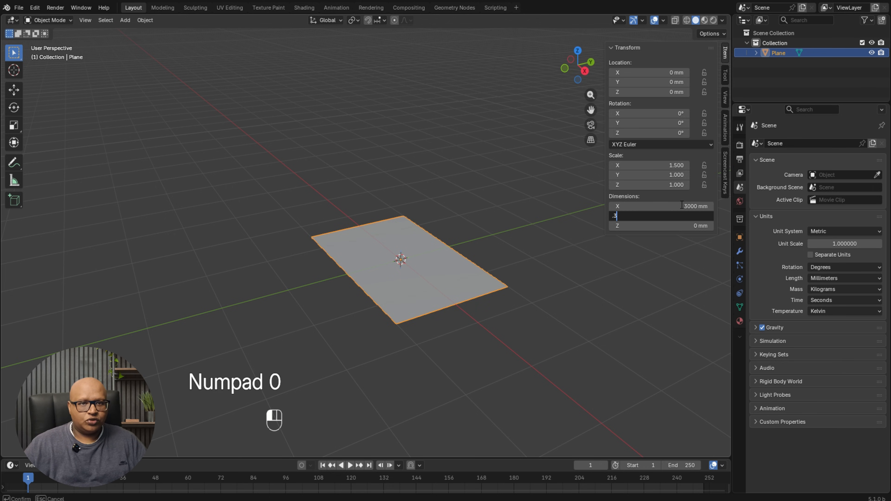
pyautogui.write('000')
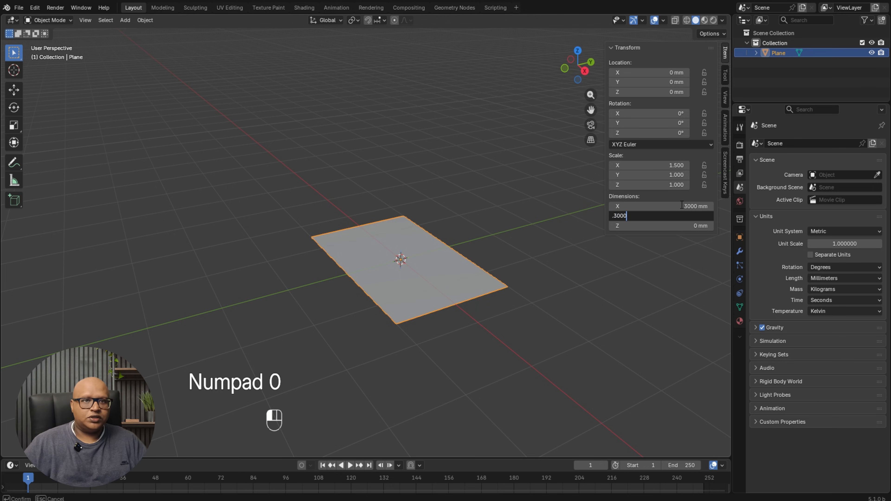
pyautogui.press('BackSpace')
pyautogui.press('BackSpace')
pyautogui.press('BackSpace')
pyautogui.press('BackSpace')
pyautogui.press('BackSpace')
pyautogui.write('300')
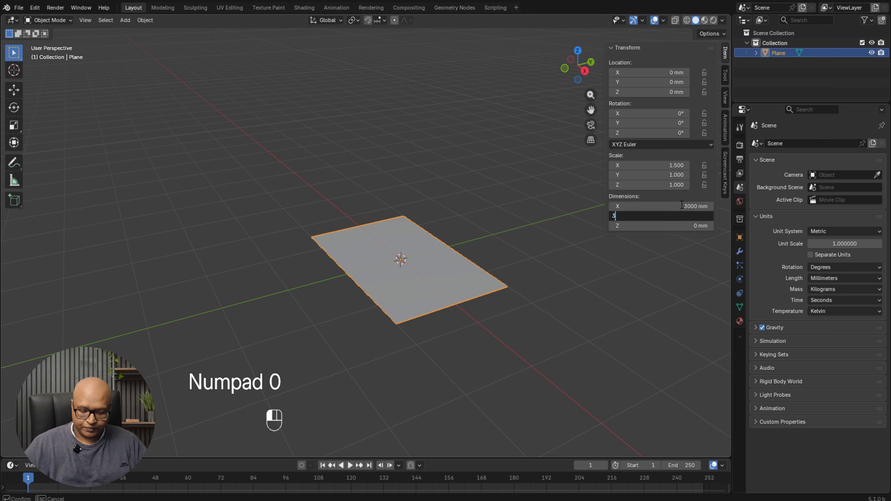
pyautogui.click(681, 204)
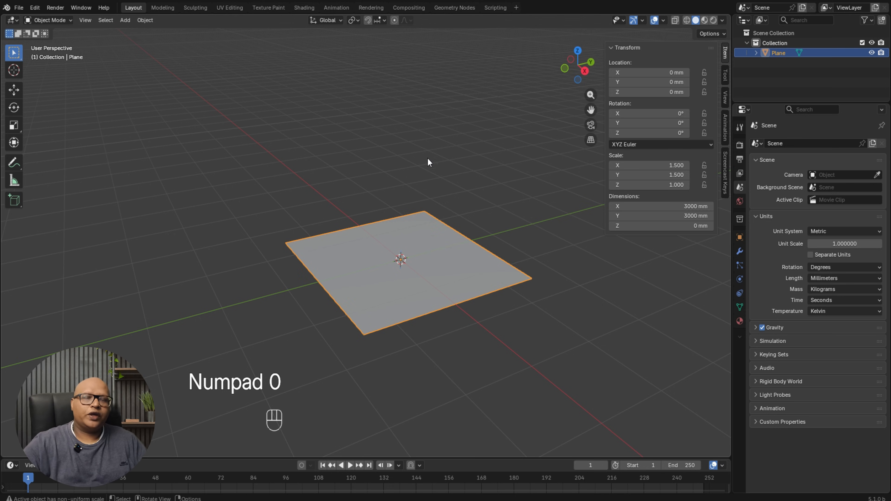
pyautogui.moveTo(503, 194); pyautogui.dragTo(489, 196, button='middle')
pyautogui.click(489, 197)
pyautogui.keyDown('shift'); pyautogui.moveTo(450, 231); pyautogui.dragTo(458, 250, button='middle'); pyautogui.keyUp('shift')
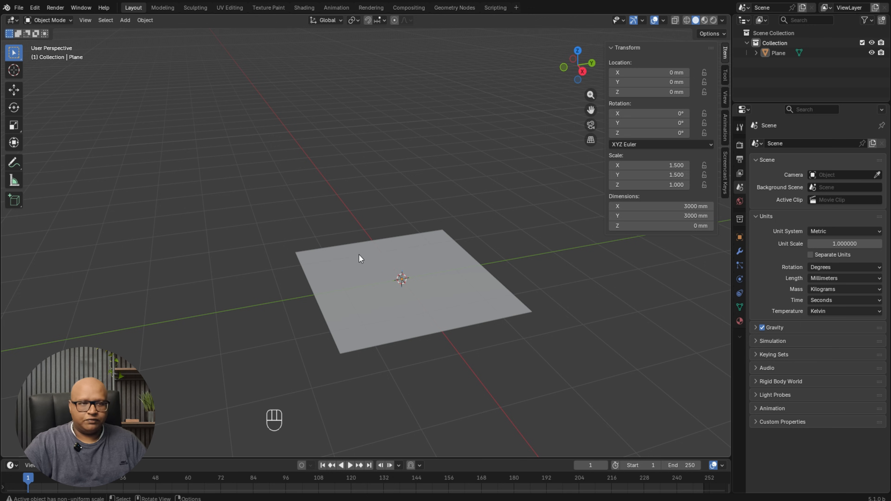
# Enter Edit Mode on the plane and cycle through the vertex, edge and face selection modes.
pyautogui.click(430, 279)
pyautogui.press('Tab')
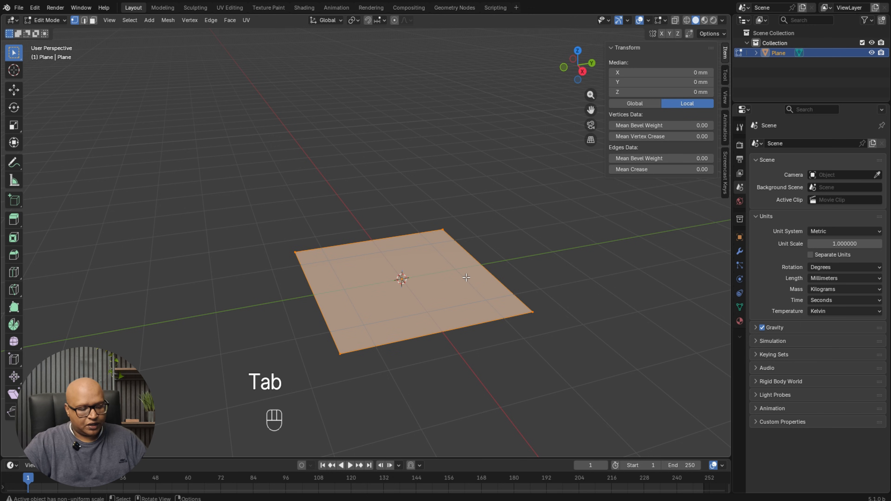
pyautogui.press('1')
pyautogui.press('2')
pyautogui.press('3')
pyautogui.press('1')
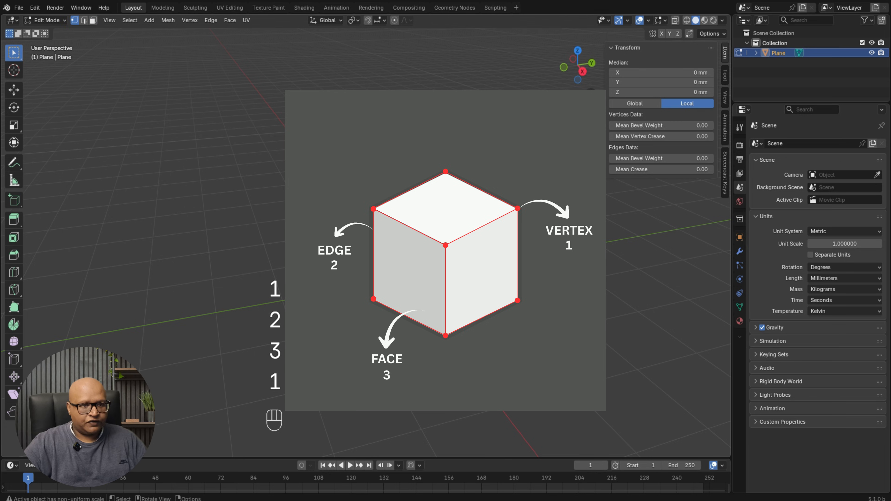
pyautogui.press('2')
pyautogui.press('3')
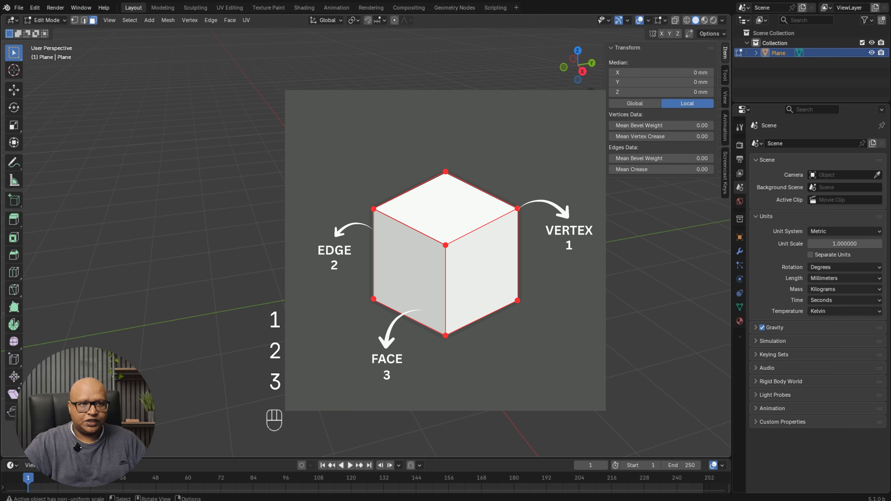
pyautogui.press('1')
pyautogui.press('2')
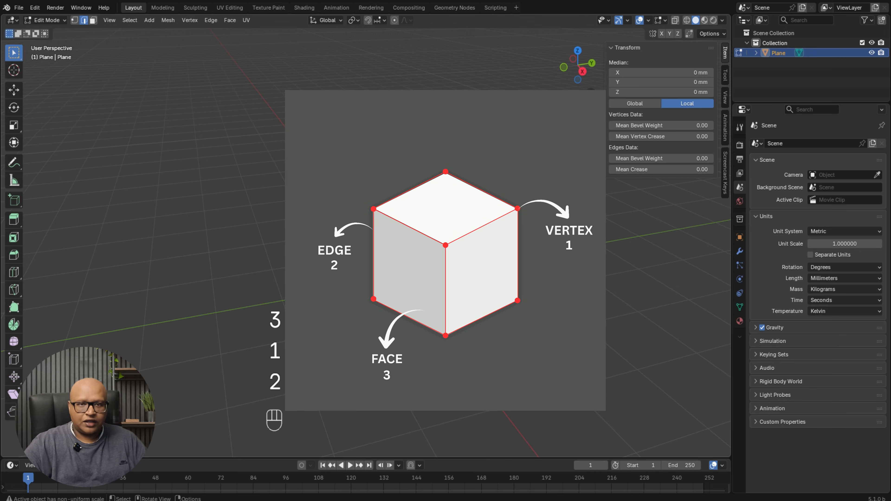
pyautogui.press('3')
pyautogui.press('3')
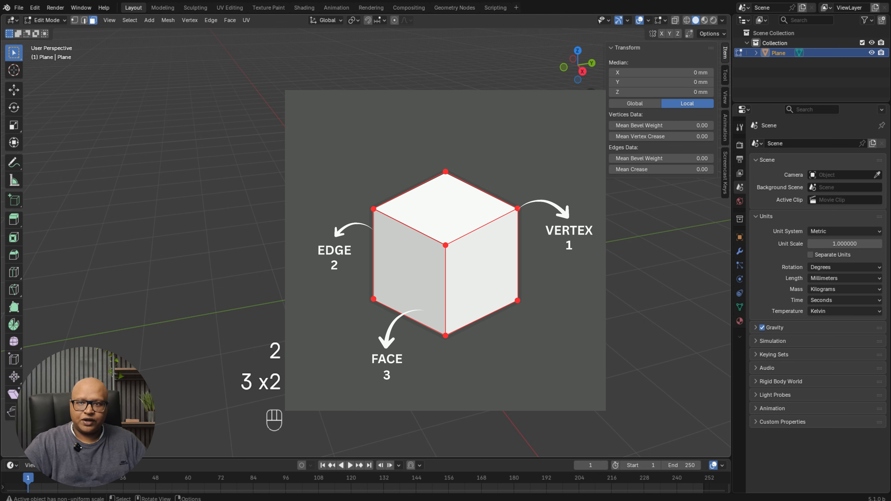
pyautogui.press('2')
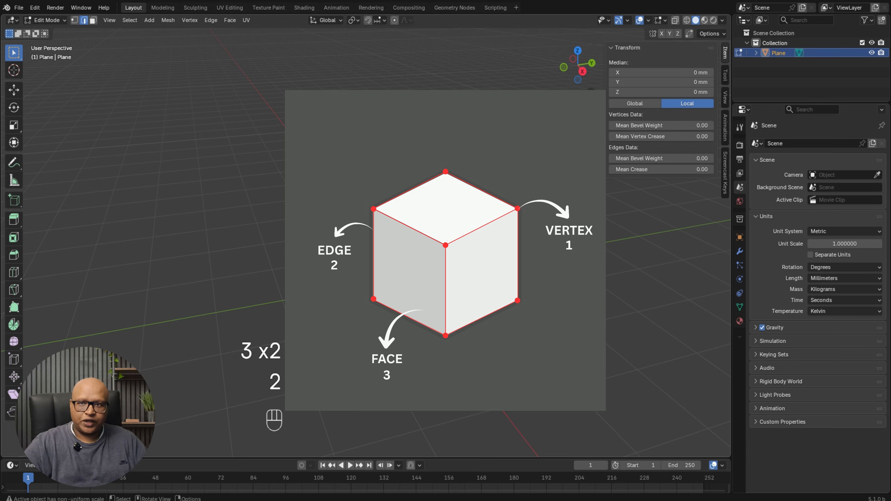
pyautogui.press('1')
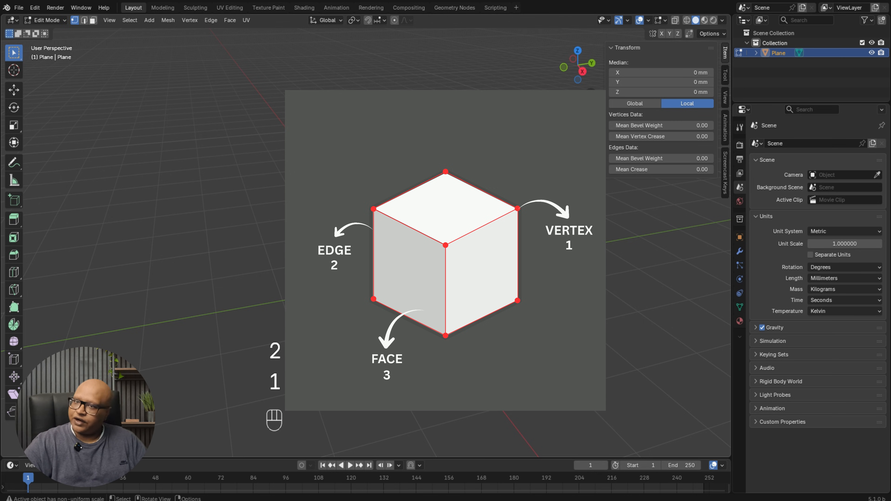
# Extrude the back edge and both side edges of the plane 3000 mm upward as walls, and return to Object Mode.
pyautogui.press('2')
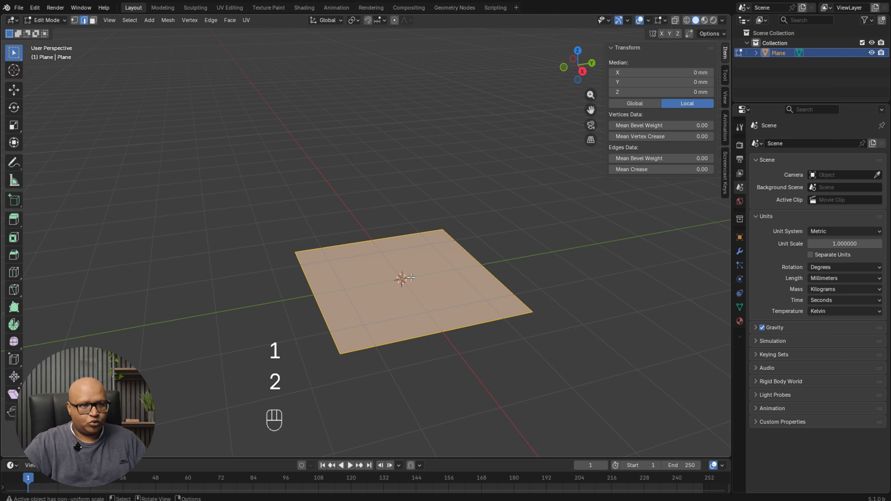
pyautogui.click(461, 249)
pyautogui.keyDown('shift'); pyautogui.click(404, 234); pyautogui.keyUp('shift')
pyautogui.keyDown('shift'); pyautogui.click(308, 285); pyautogui.keyUp('shift')
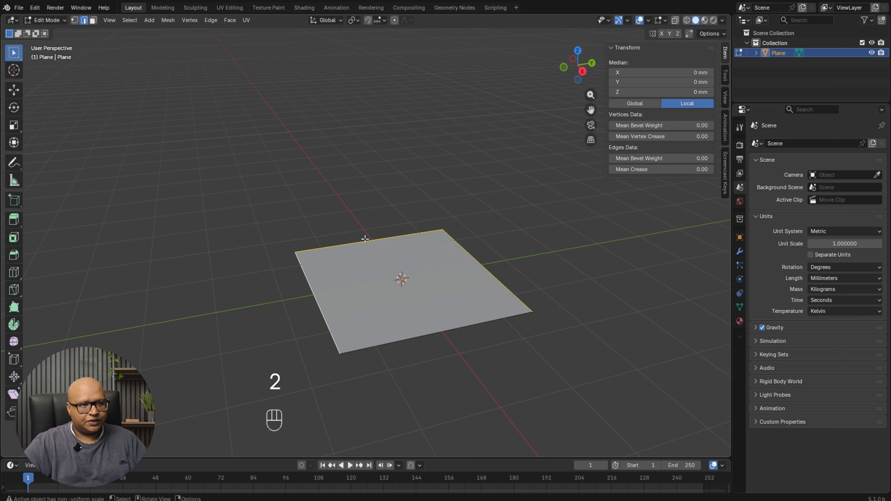
pyautogui.press('e')
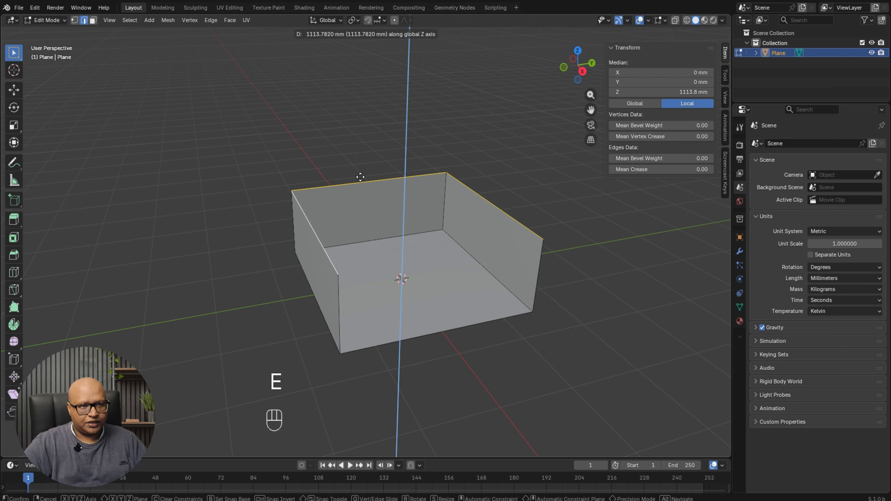
pyautogui.write('3000')
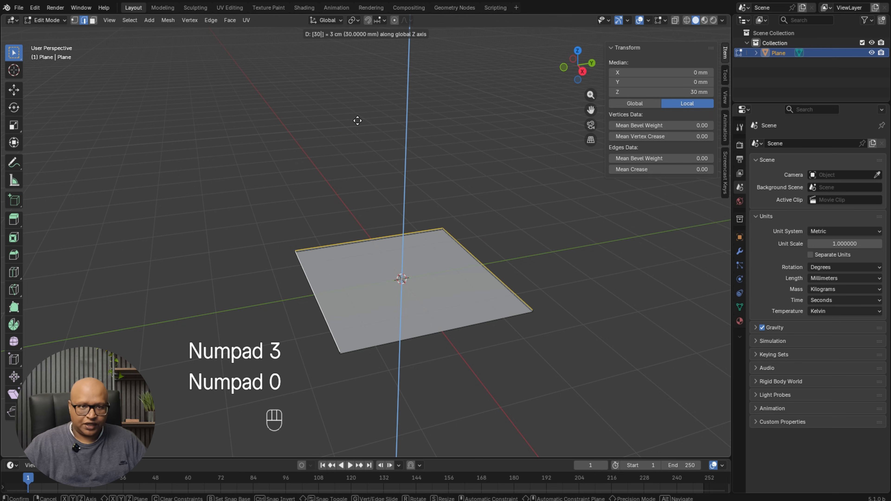
pyautogui.press('KP_Enter')
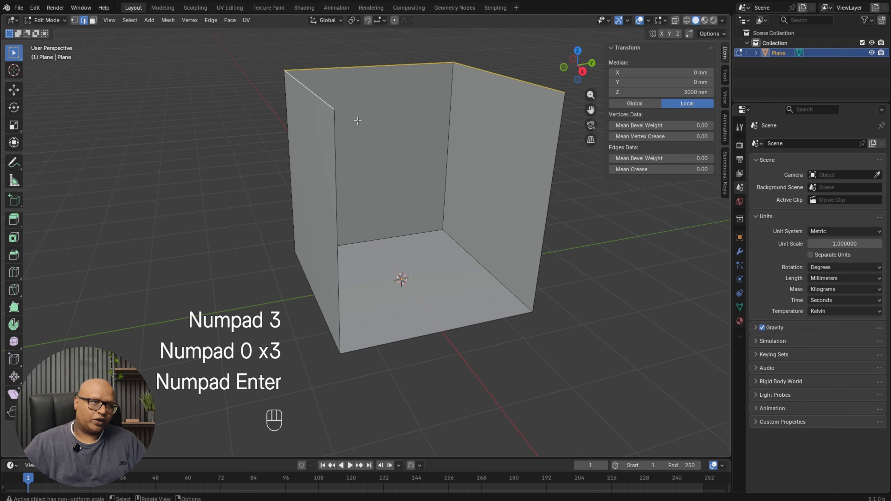
pyautogui.press('Tab')
# Separate the room's floor face into its own object by selection in Edit Mode.
pyautogui.moveTo(358, 121); pyautogui.dragTo(414, 273, button='middle')
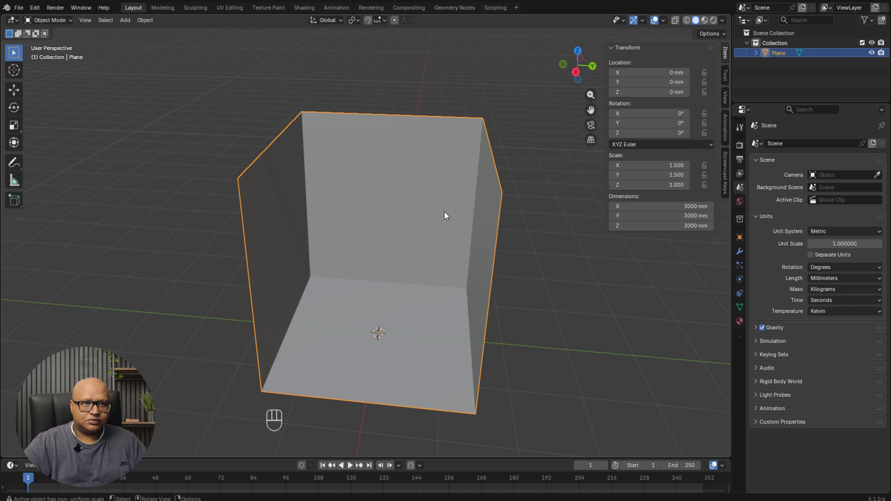
pyautogui.moveTo(444, 210); pyautogui.dragTo(455, 302, button='middle')
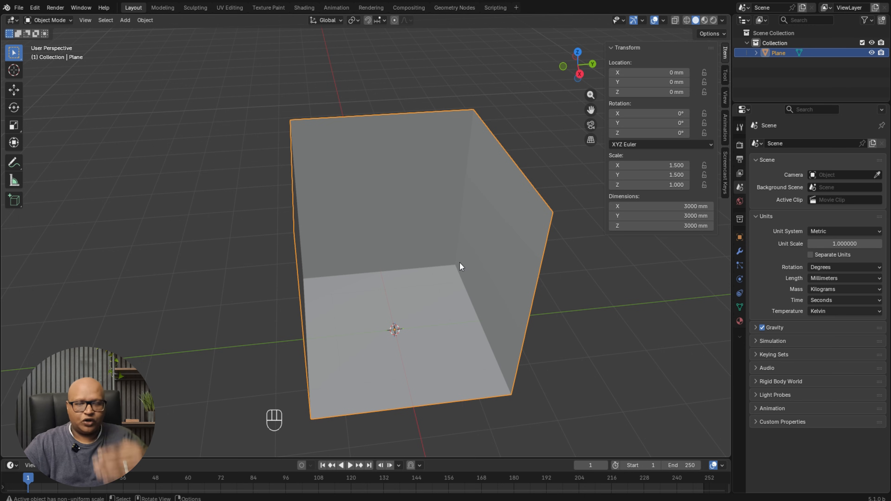
pyautogui.moveTo(456, 264); pyautogui.dragTo(497, 262, button='middle')
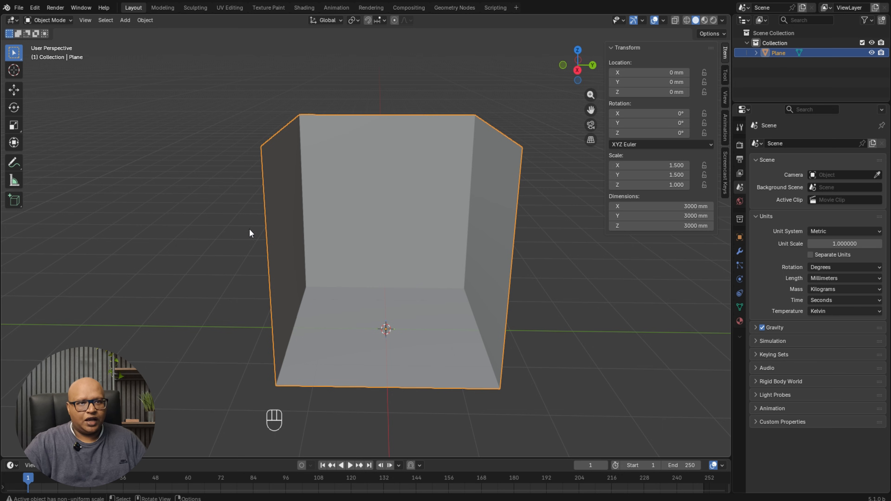
pyautogui.click(354, 235)
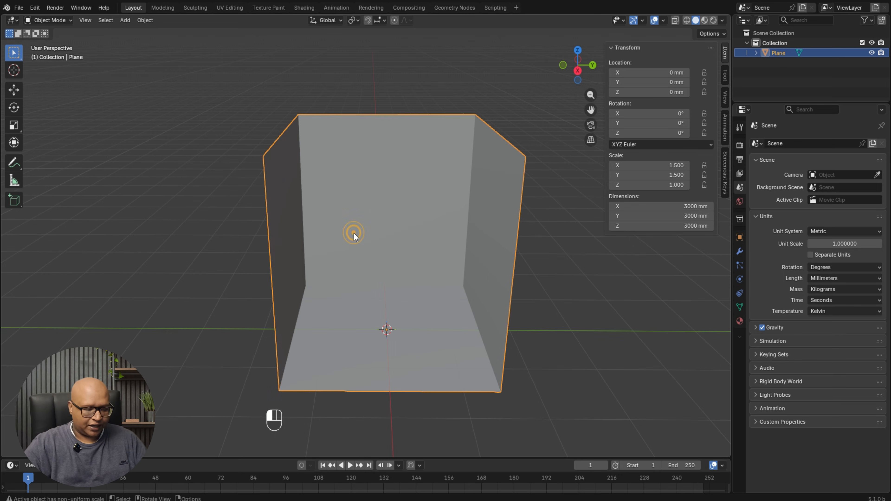
pyautogui.press('Tab')
pyautogui.click(383, 323)
pyautogui.press('p')
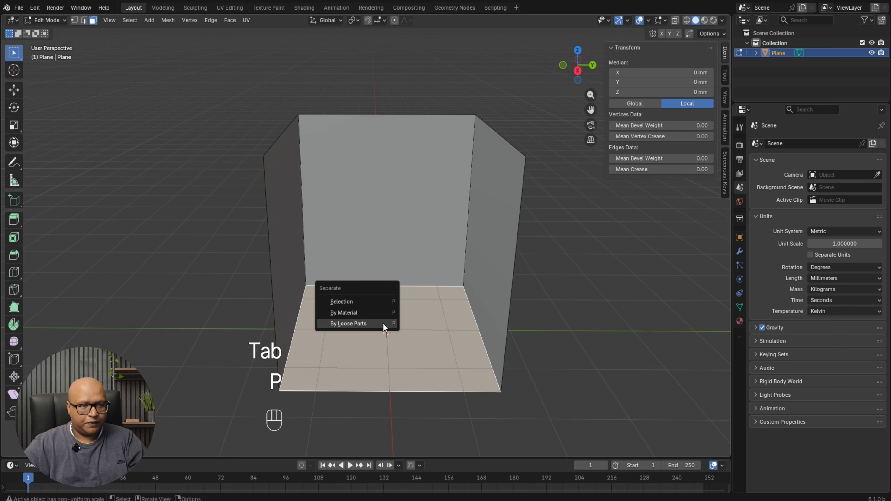
pyautogui.click(351, 300)
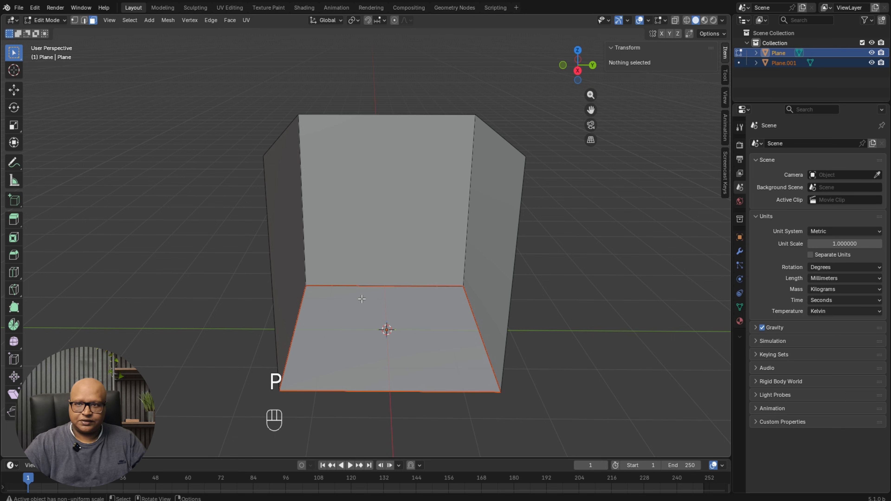
# Separate the right side wall and the back wall into individual objects by selection.
pyautogui.click(502, 207)
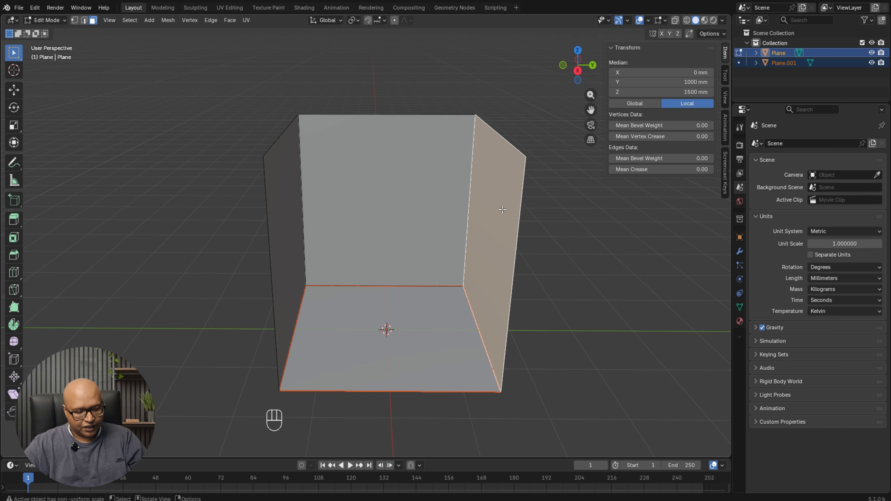
pyautogui.press('p')
pyautogui.click(502, 210)
pyautogui.click(395, 171)
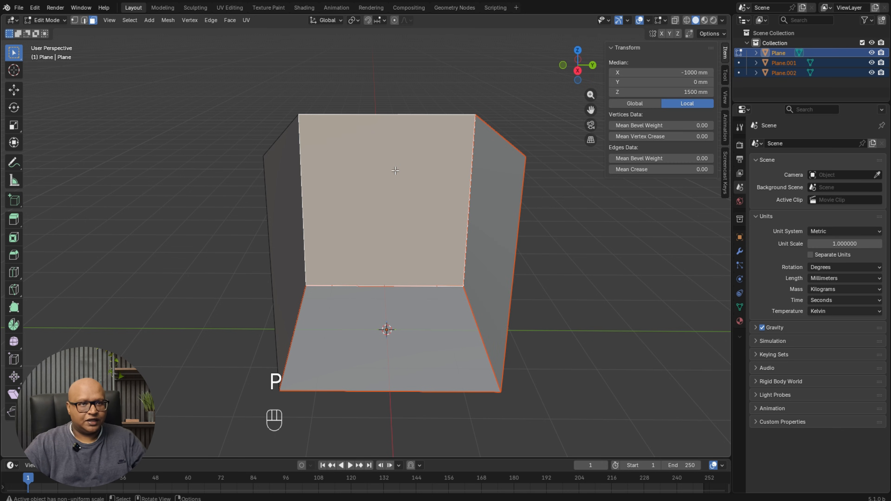
pyautogui.press('p')
pyautogui.click(397, 173)
# Separate the left side wall into its own object by selection, return to Object Mode and clear the selection.
pyautogui.click(294, 186)
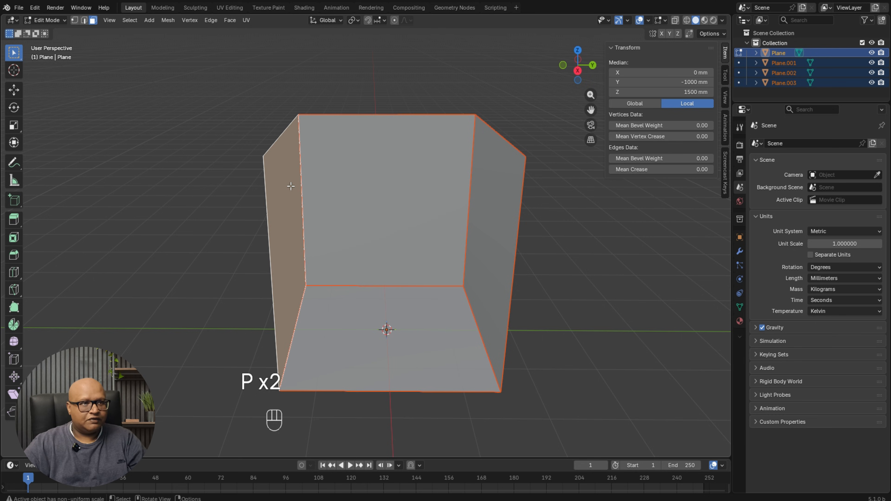
pyautogui.press('p')
pyautogui.click(293, 186)
pyautogui.press('Tab')
pyautogui.click(580, 298)
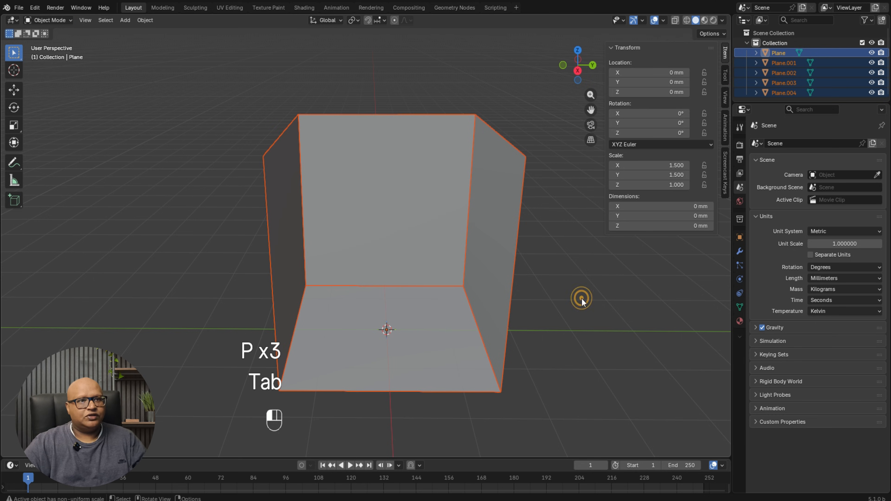
# Select the floor and each of the three walls individually to check that they are separate objects.
pyautogui.click(465, 256)
pyautogui.click(355, 338)
pyautogui.click(278, 266)
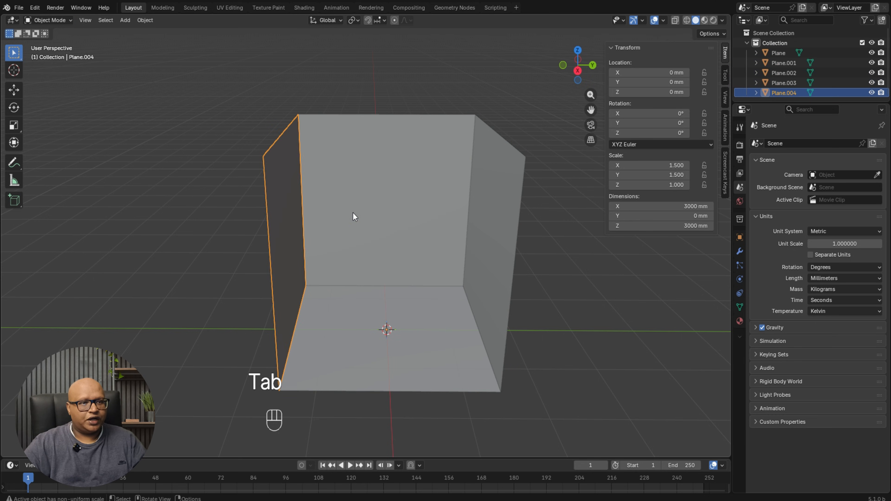
pyautogui.click(367, 210)
pyautogui.click(514, 201)
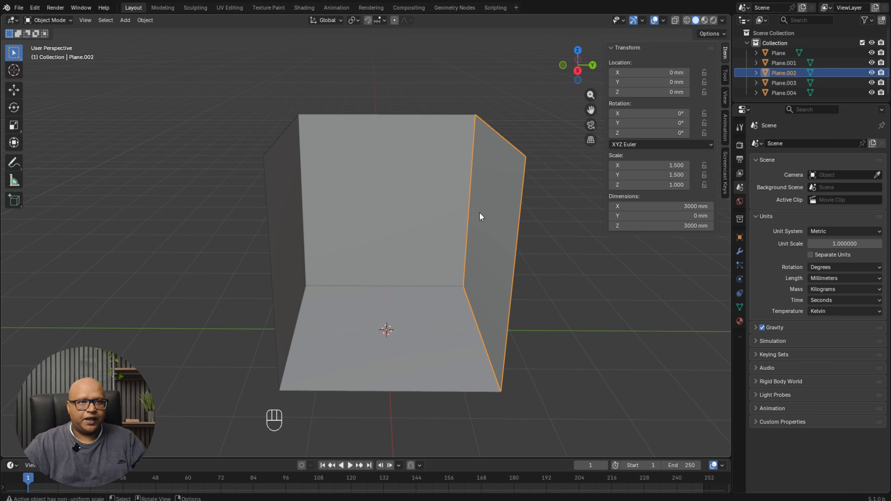
# Set the origins of the floor and all three walls to their geometry, and check the side walls and floor individually.
pyautogui.moveTo(575, 408); pyautogui.dragTo(198, 123)
pyautogui.hotkey('ctrl', 'alt', 'x')
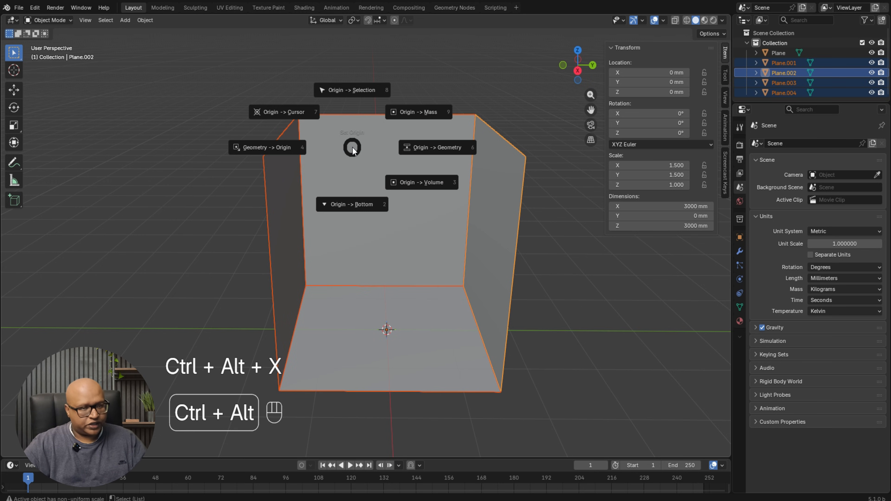
pyautogui.click(423, 151)
pyautogui.click(567, 225)
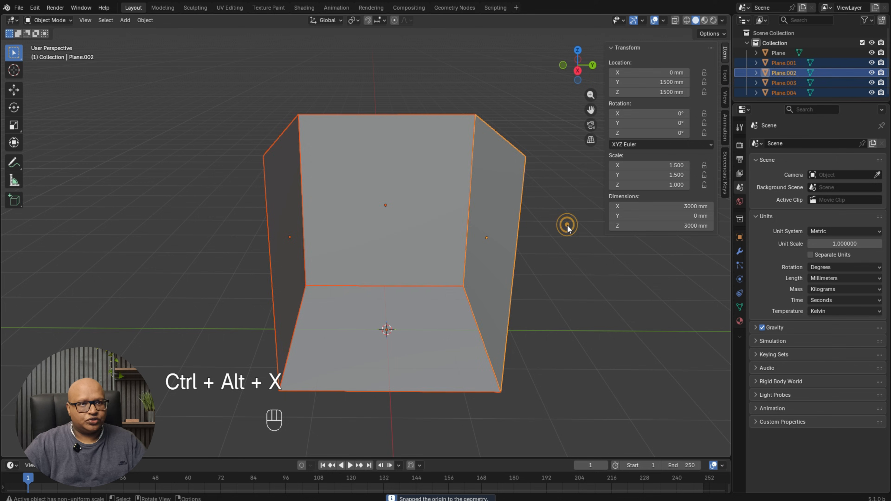
pyautogui.click(501, 235)
pyautogui.click(272, 161)
pyautogui.click(331, 300)
pyautogui.click(567, 295)
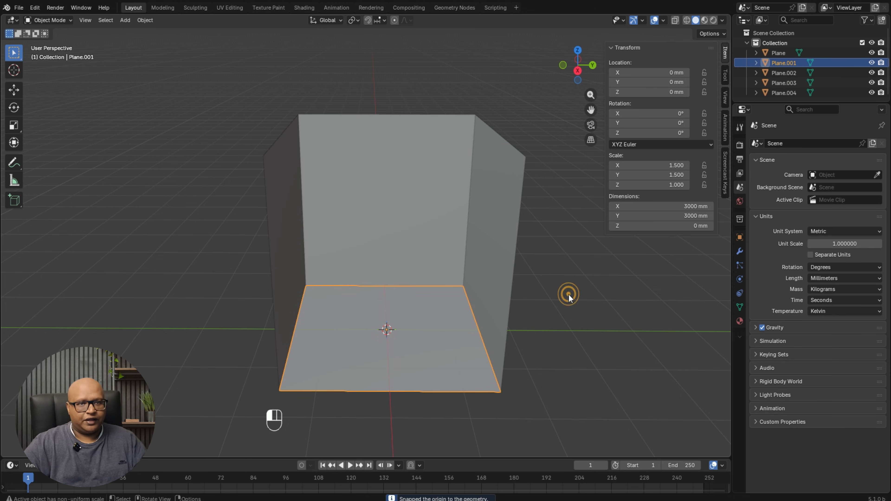
# Set the viewport's object colour to Random and enable Cavity shading of type Both.
pyautogui.scroll(2, 442, 258)
pyautogui.keyDown('shift'); pyautogui.moveTo(442, 258); pyautogui.dragTo(396, 247, button='middle'); pyautogui.keyUp('shift')
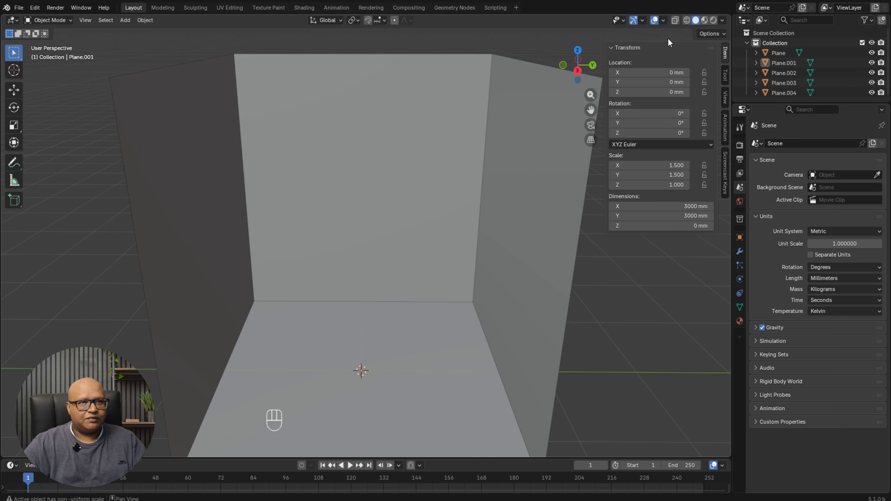
pyautogui.click(722, 20)
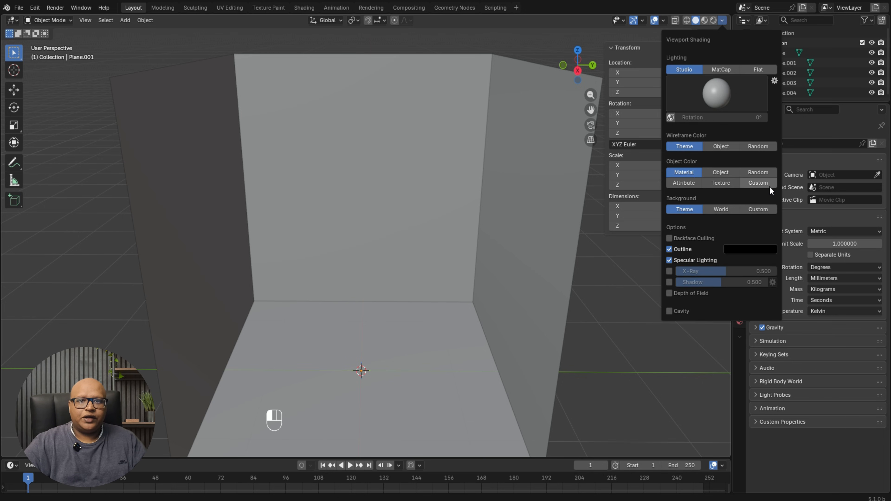
pyautogui.click(759, 173)
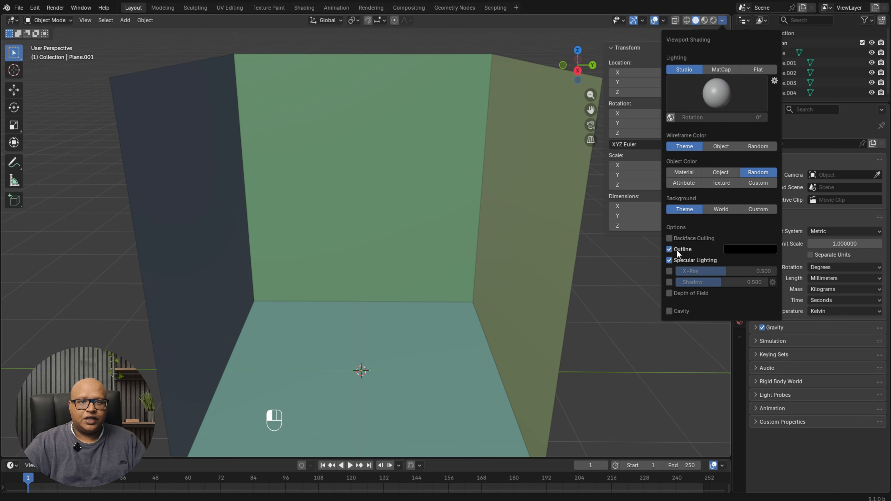
pyautogui.click(669, 310)
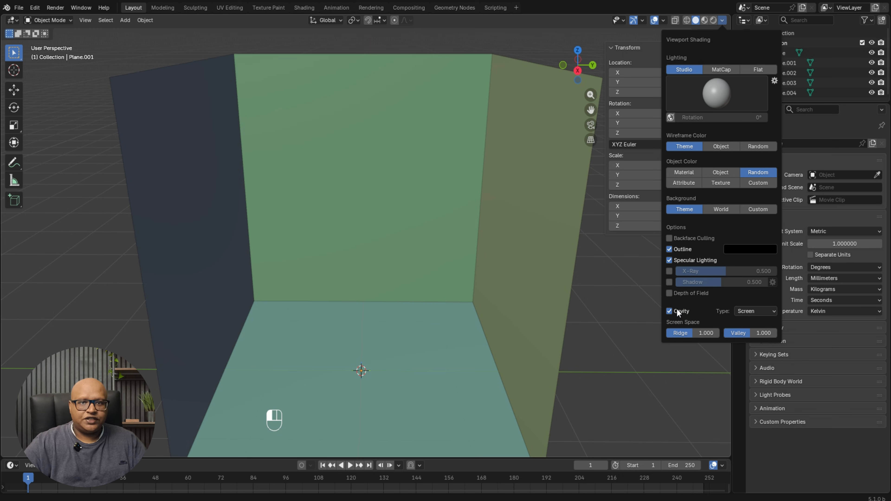
pyautogui.click(755, 312)
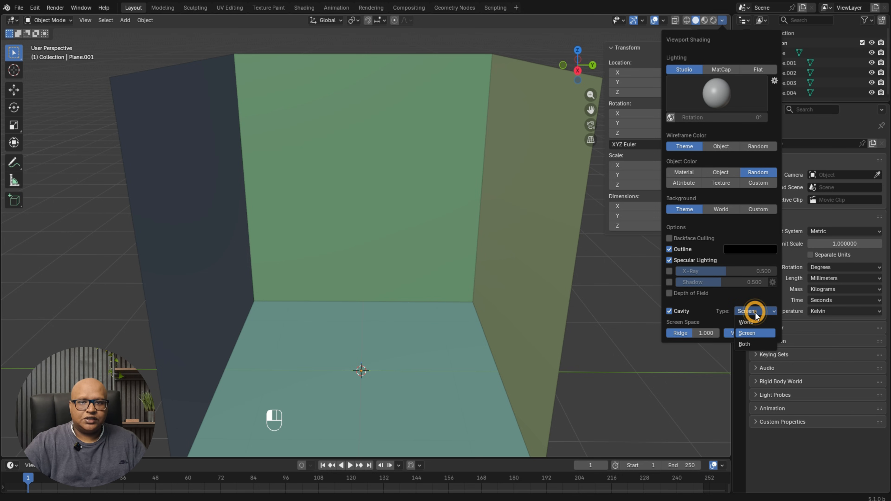
pyautogui.click(755, 341)
pyautogui.click(604, 372)
pyautogui.moveTo(536, 340)
pyautogui.mouseDown(button='middle')
pyautogui.moveTo(408, 272)
pyautogui.moveTo(461, 283)
pyautogui.moveTo(455, 159)
pyautogui.moveTo(453, 181)
pyautogui.moveTo(468, 173)
pyautogui.mouseUp(button='middle')
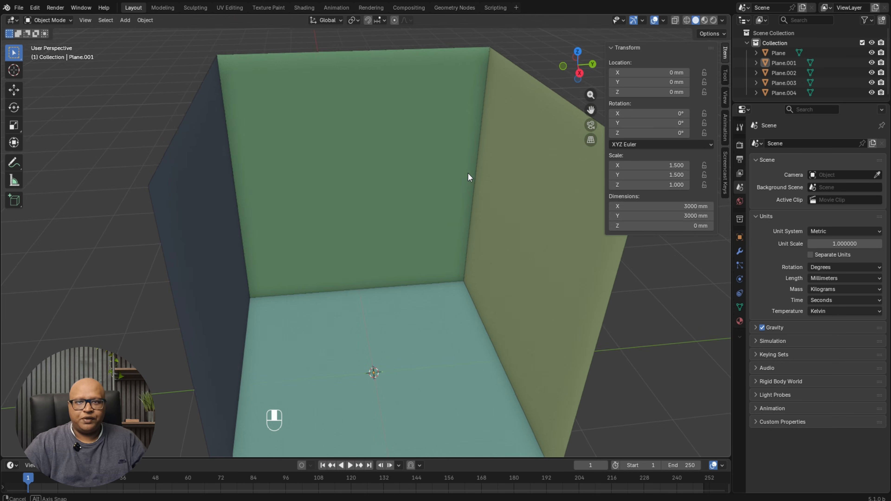
pyautogui.click(723, 19)
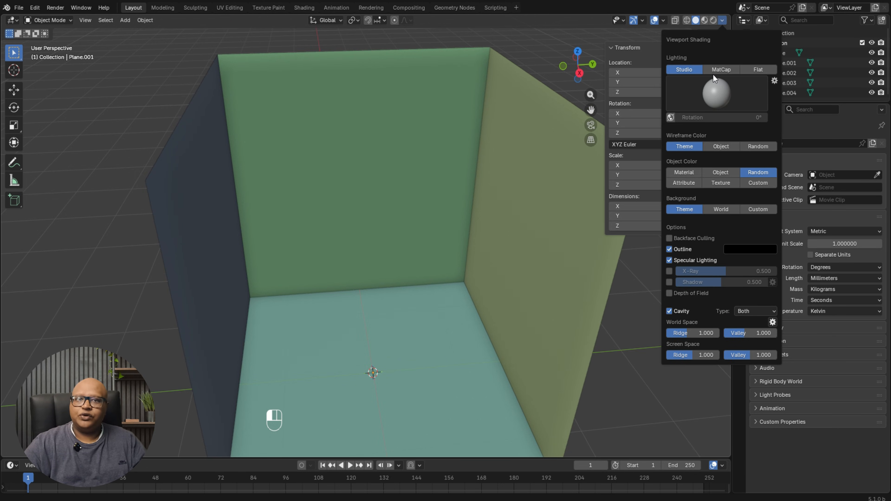
pyautogui.moveTo(428, 312); pyautogui.dragTo(418, 263, button='middle')
# Turn on the Wireframe overlay in the viewport so the edges of the room are outlined.
pyautogui.click(663, 20)
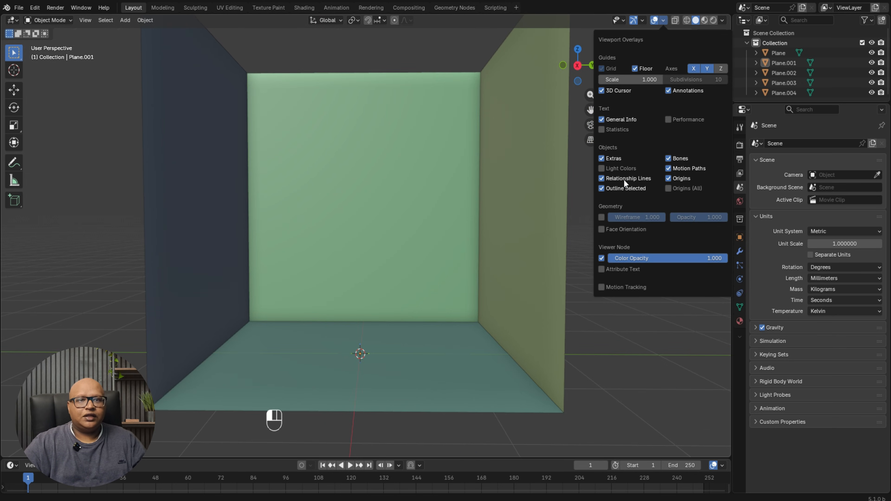
pyautogui.click(601, 217)
pyautogui.press('n')
pyautogui.moveTo(594, 371); pyautogui.dragTo(447, 238, button='middle')
pyautogui.moveTo(421, 286); pyautogui.dragTo(427, 252, button='middle')
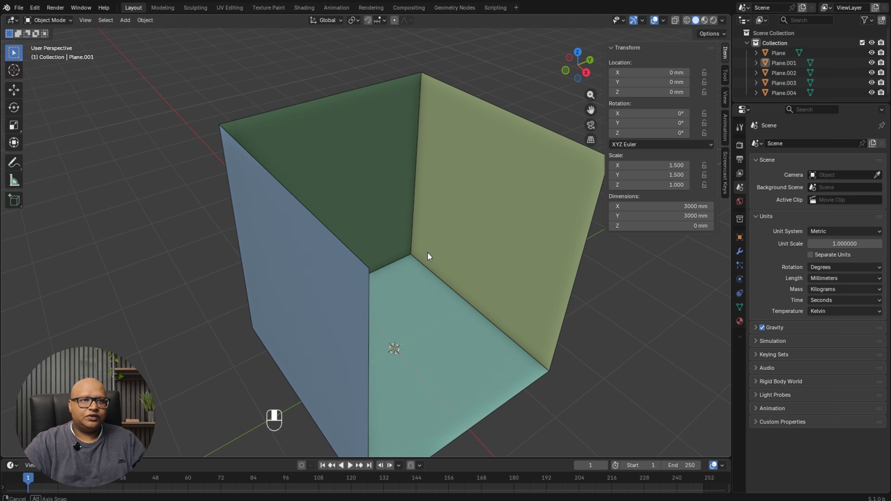
pyautogui.keyDown('shift'); pyautogui.moveTo(489, 185); pyautogui.dragTo(315, 204, button='middle'); pyautogui.keyUp('shift')
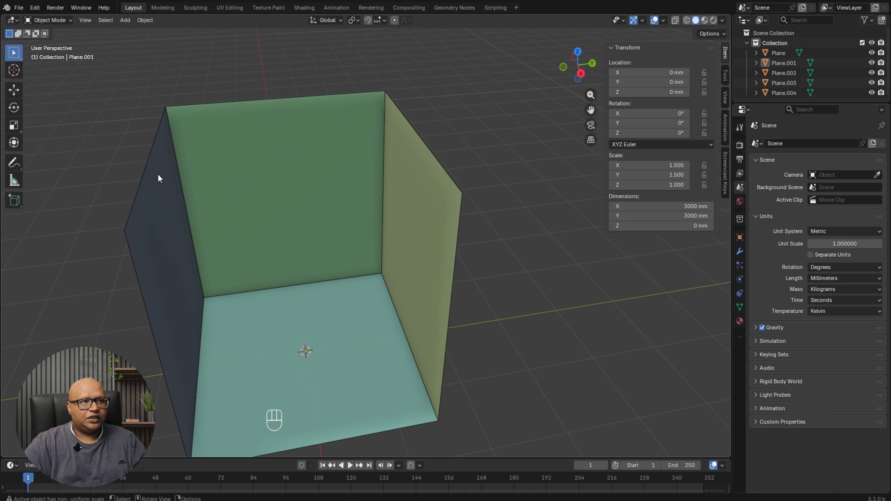
# Duplicate the floor and move the copy 2500 mm up along Z as a ceiling.
pyautogui.moveTo(309, 259); pyautogui.dragTo(305, 250, button='middle')
pyautogui.keyDown('shift'); pyautogui.moveTo(305, 249); pyautogui.dragTo(313, 224, button='middle'); pyautogui.keyUp('shift')
pyautogui.click(286, 313)
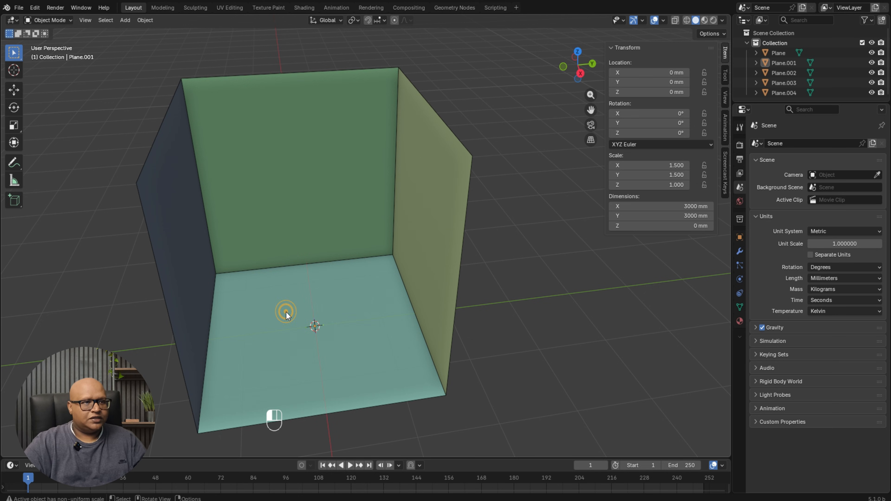
pyautogui.moveTo(358, 309); pyautogui.dragTo(335, 291, button='middle')
pyautogui.hotkey('shift', 'd')
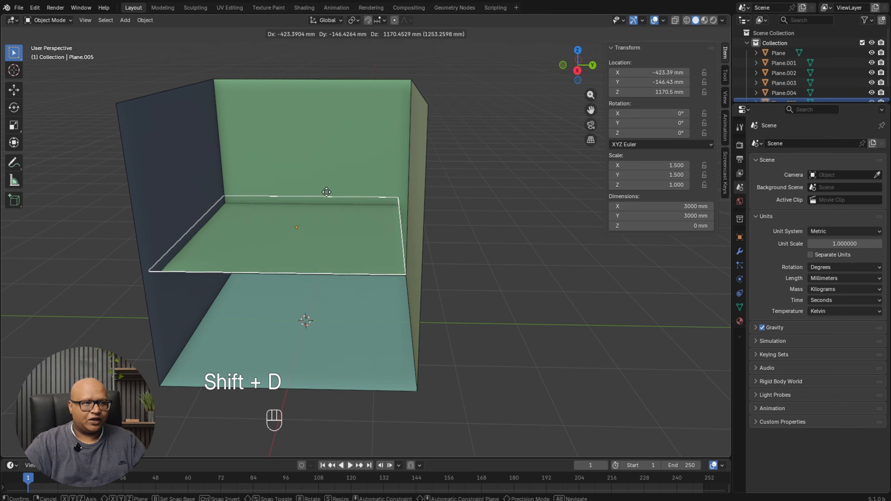
pyautogui.write('25000')
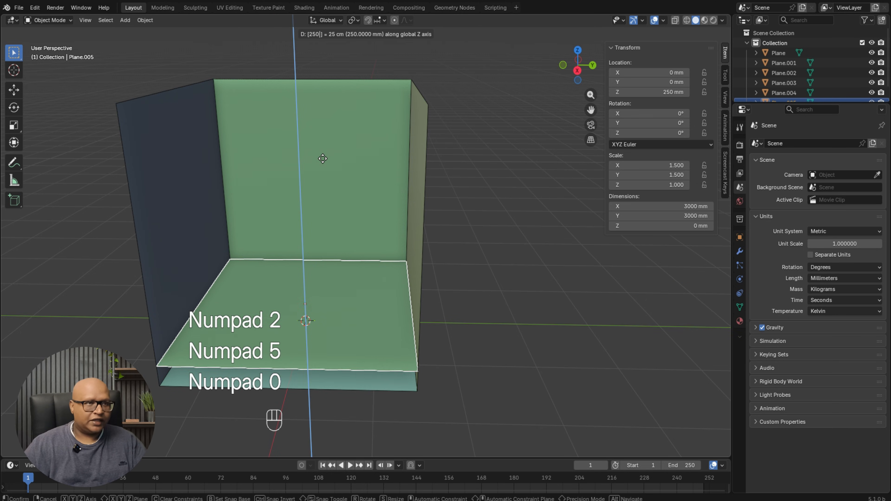
pyautogui.press('BackSpace')
pyautogui.press('KP_Enter')
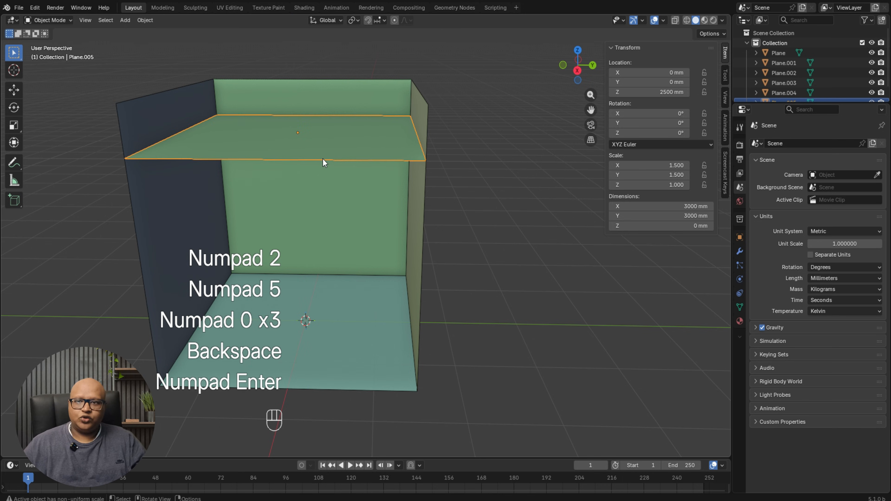
# Add two vertical loop cuts to the right side wall's mesh, one near its middle and one close to its front edge.
pyautogui.moveTo(538, 211); pyautogui.dragTo(406, 213, button='middle')
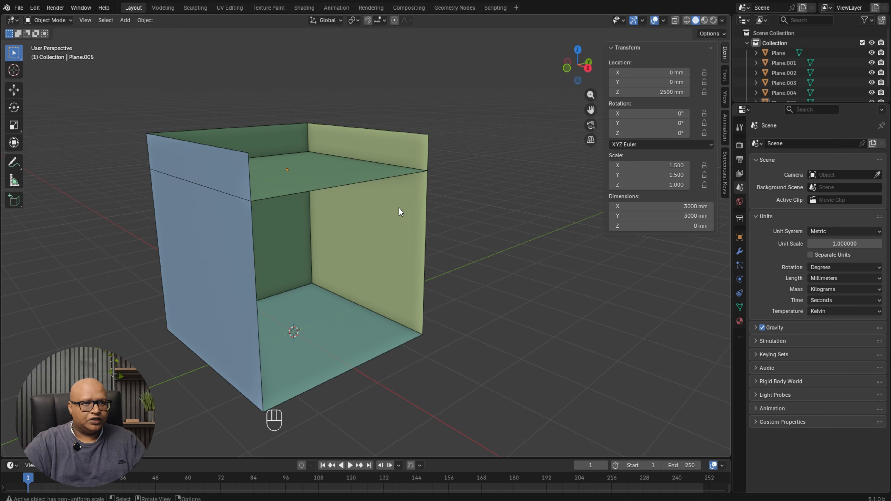
pyautogui.click(388, 232)
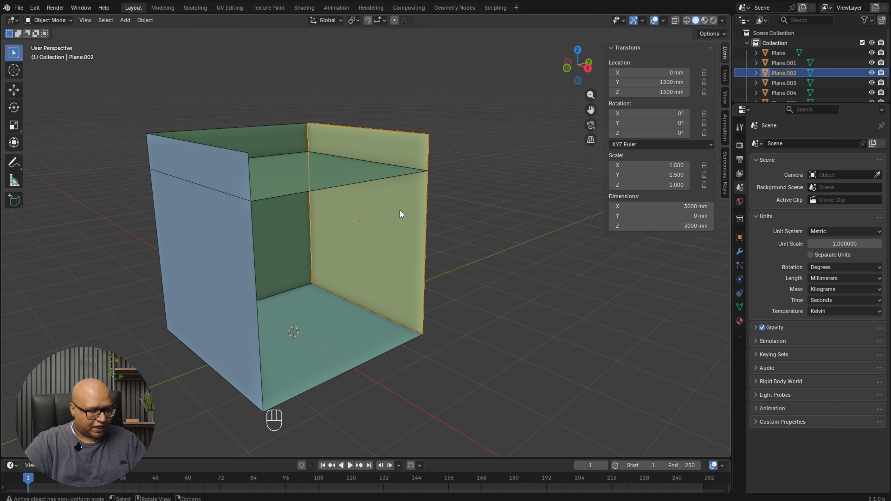
pyautogui.press('Tab')
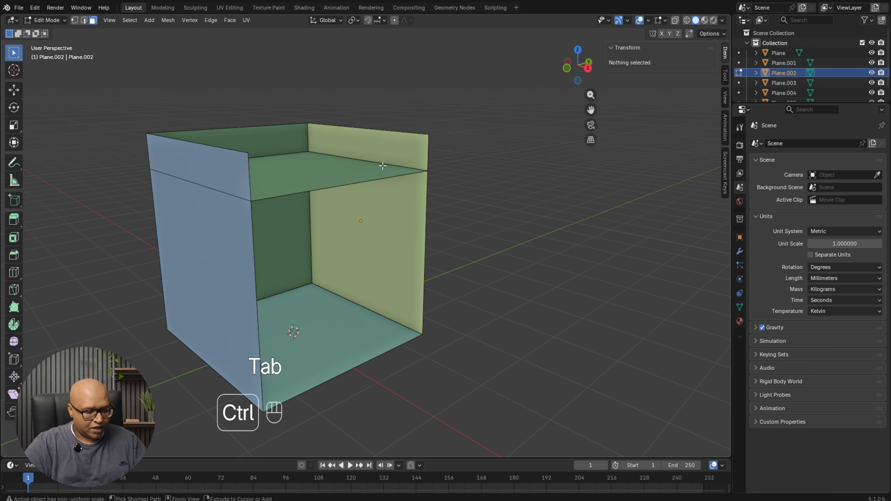
pyautogui.hotkey('ctrl', 'r')
pyautogui.click(380, 155)
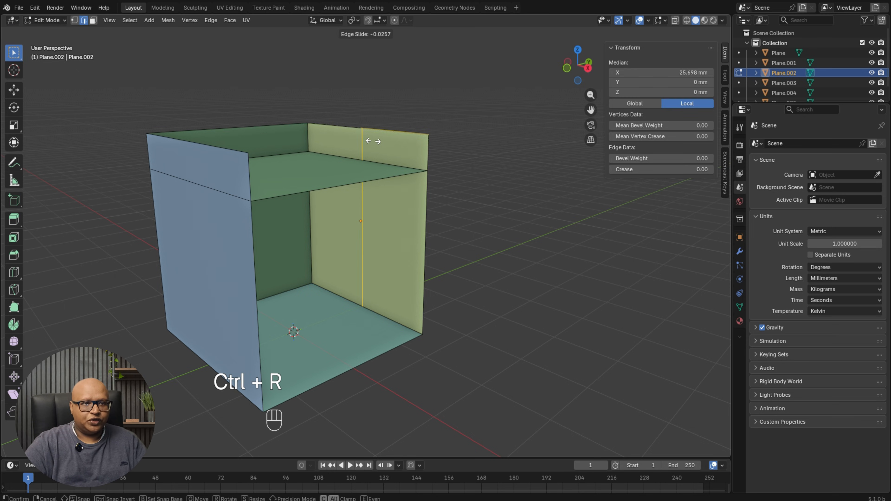
pyautogui.click(372, 143)
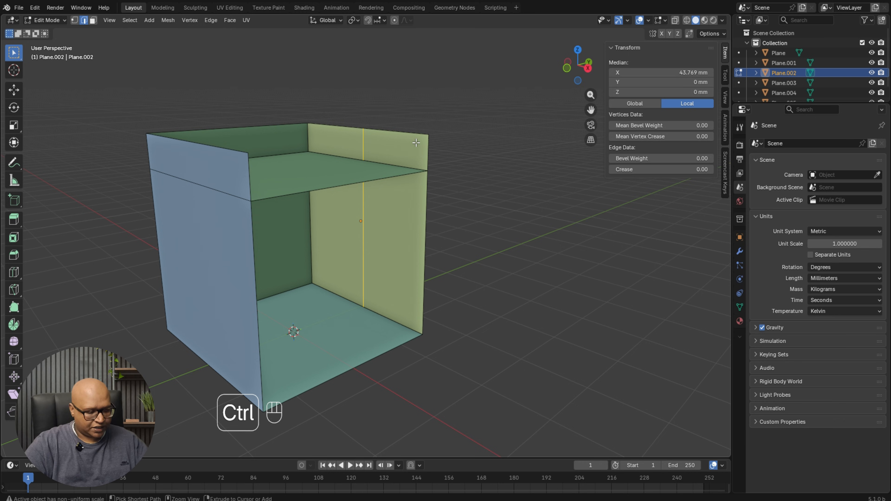
pyautogui.hotkey('ctrl', 'r')
pyautogui.click(419, 134)
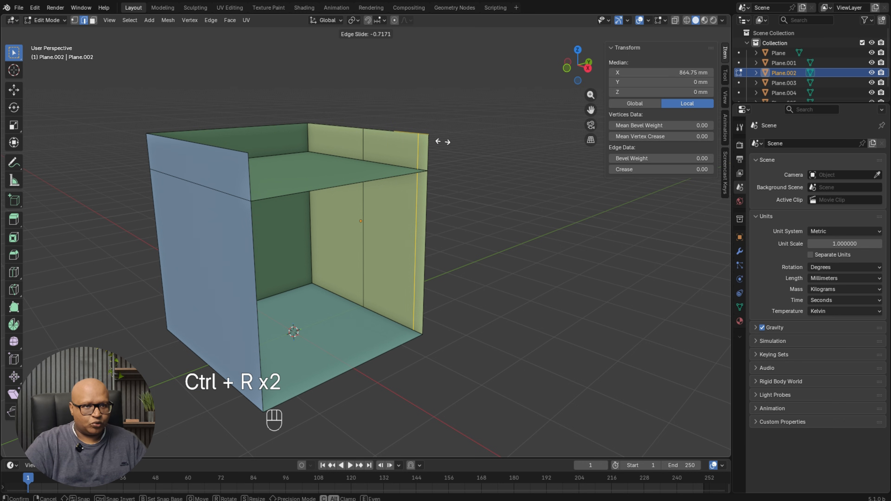
pyautogui.click(440, 143)
# Add two horizontal loop cuts to the right side wall at about 675 mm and -373 mm local Z, and return to Object Mode.
pyautogui.hotkey('ctrl', 'r')
pyautogui.click(414, 235)
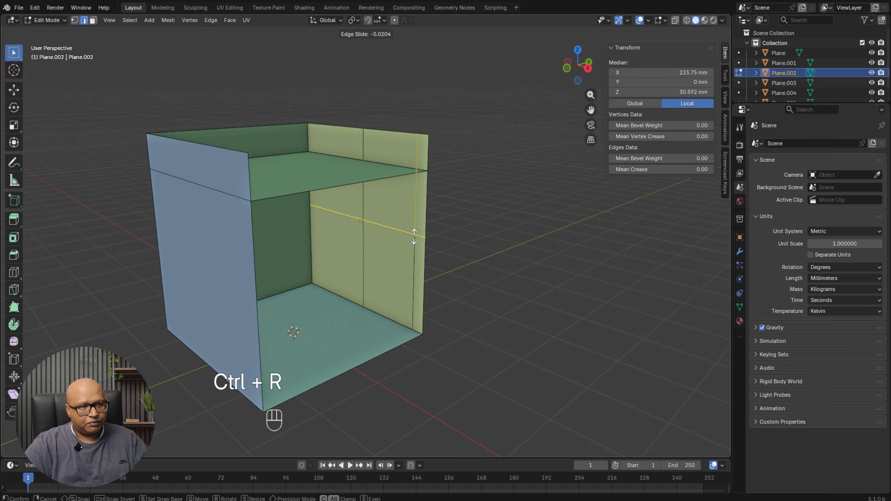
pyautogui.click(418, 195)
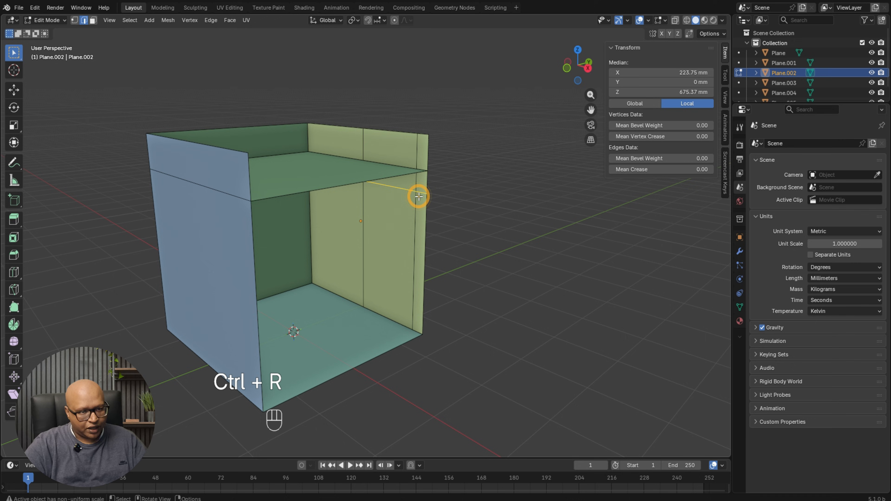
pyautogui.hotkey('ctrl', 'r')
pyautogui.click(419, 263)
pyautogui.click(418, 261)
pyautogui.moveTo(419, 261); pyautogui.dragTo(477, 252, button='middle')
pyautogui.press('Tab')
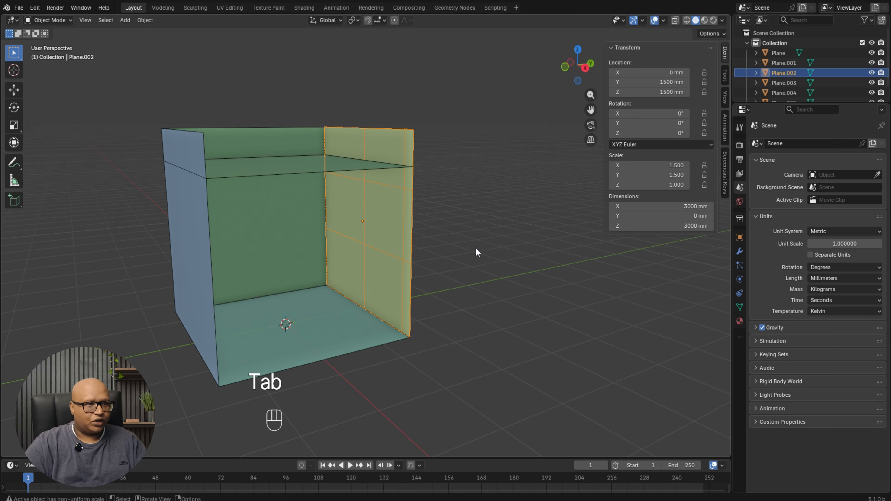
# Extrude the right wall's central face enclosed by the loop cuts by -200 mm, outward from the room.
pyautogui.press('Tab')
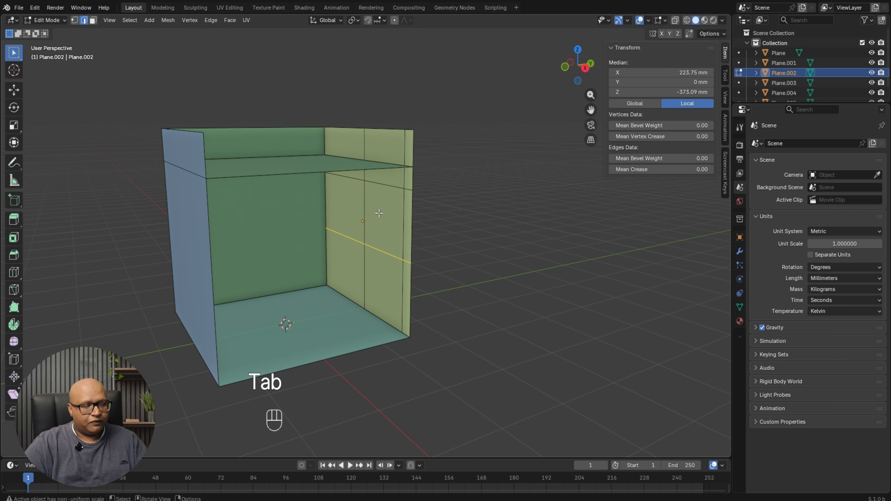
pyautogui.press('3')
pyautogui.click(380, 213)
pyautogui.moveTo(472, 231); pyautogui.dragTo(400, 237, button='middle')
pyautogui.write('e-200')
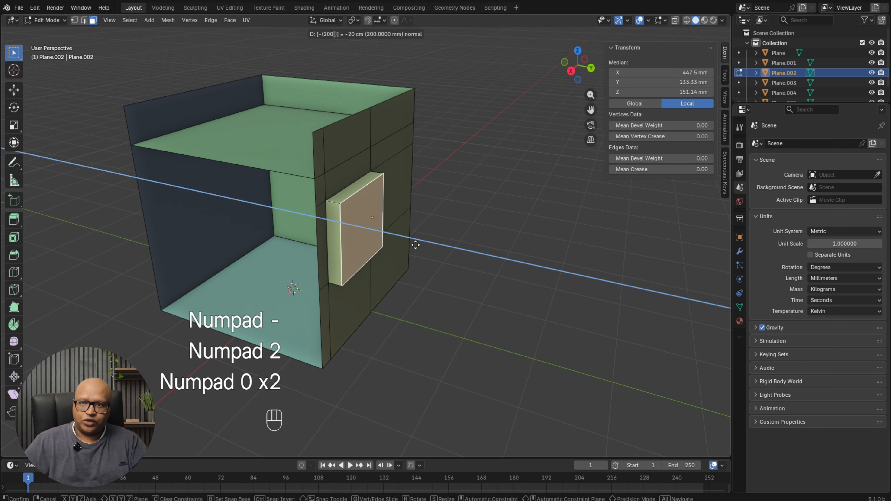
pyautogui.press('Delete')
pyautogui.click(425, 244)
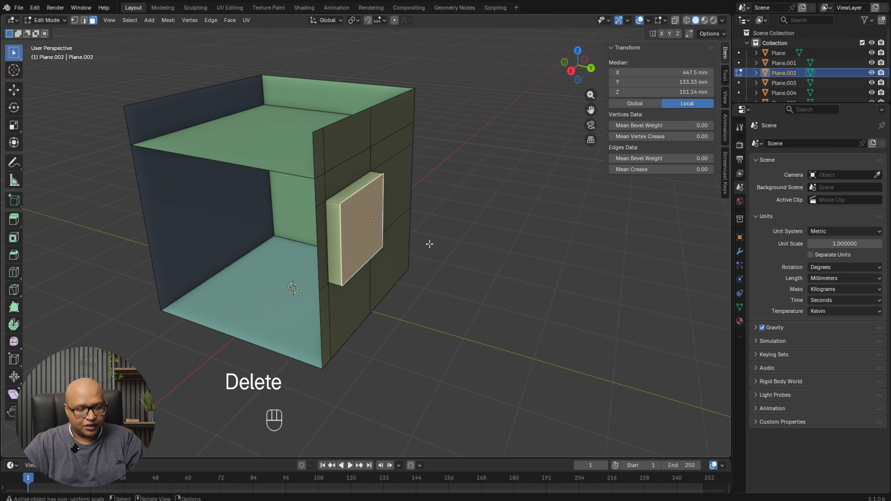
# Delete the extruded end face to open the window, return to Object Mode and clear the selection.
pyautogui.press('Delete')
pyautogui.click(404, 275)
pyautogui.moveTo(330, 224); pyautogui.dragTo(383, 187, button='middle')
pyautogui.keyDown('shift'); pyautogui.moveTo(452, 229); pyautogui.dragTo(450, 154, button='middle'); pyautogui.keyUp('shift')
pyautogui.moveTo(290, 264); pyautogui.dragTo(456, 203, button='middle')
pyautogui.press('Tab')
pyautogui.moveTo(522, 214); pyautogui.dragTo(428, 286, button='middle')
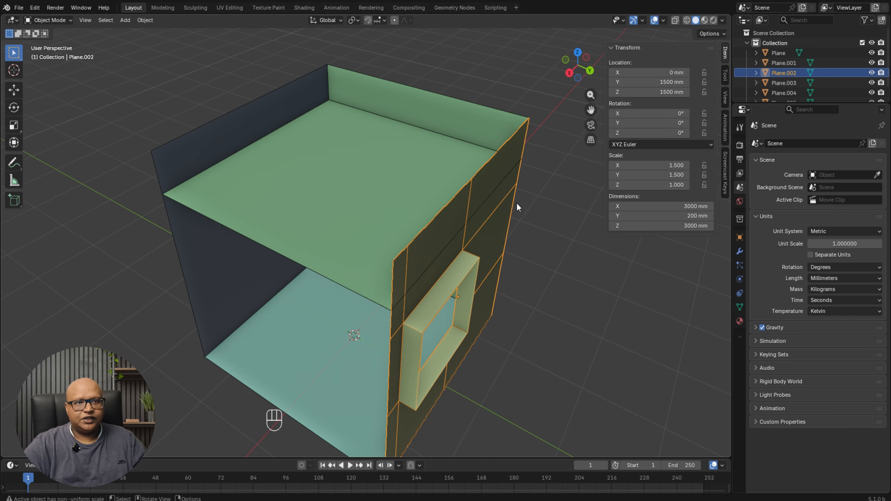
pyautogui.moveTo(373, 361); pyautogui.dragTo(391, 340, button='middle')
pyautogui.click(540, 334)
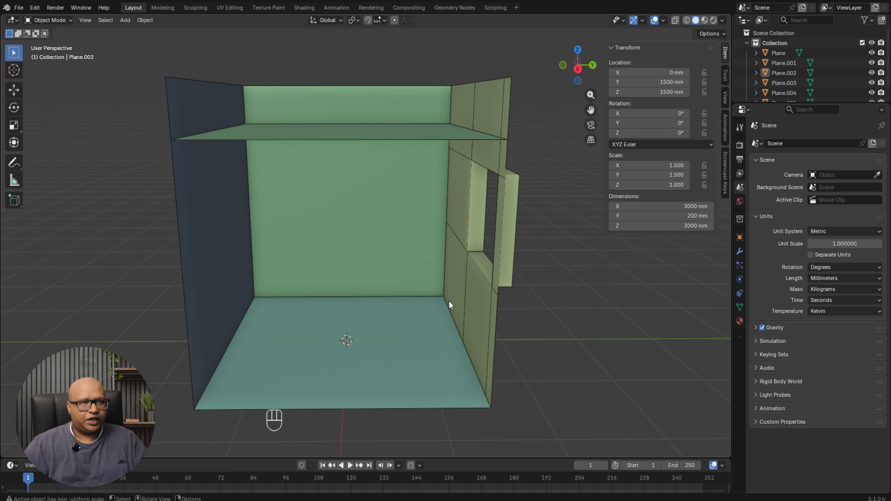
# Duplicate the floor's back edge in place and separate the copy into its own object by selection.
pyautogui.moveTo(461, 282); pyautogui.dragTo(336, 288, button='middle')
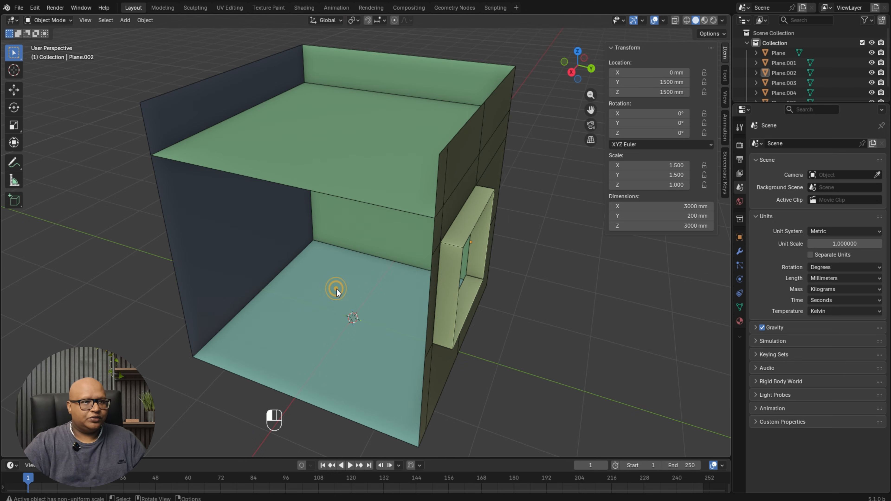
pyautogui.click(337, 288)
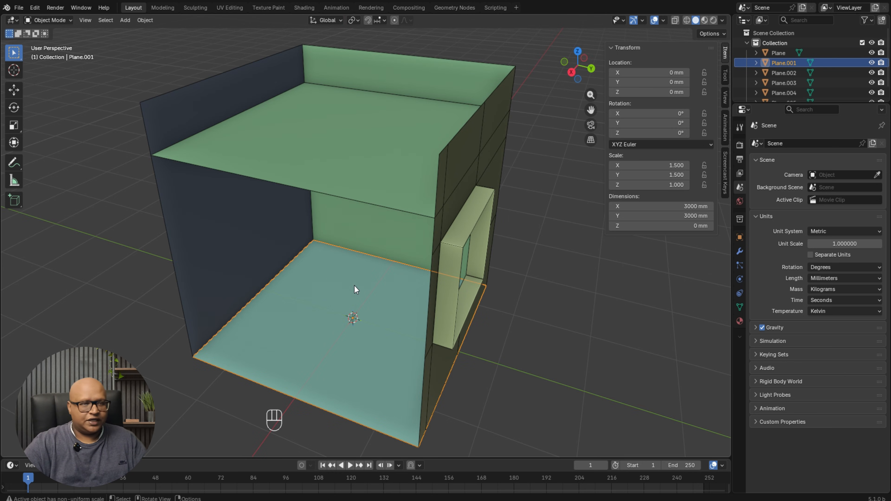
pyautogui.press('Tab')
pyautogui.press('2')
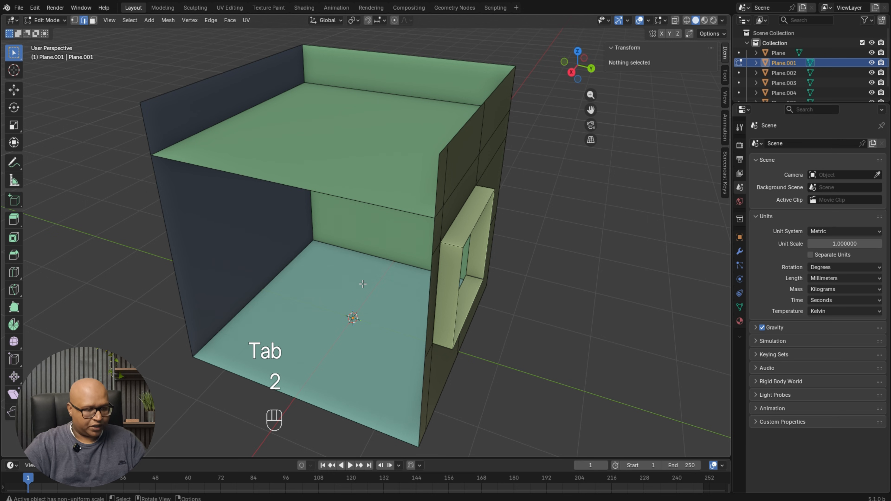
pyautogui.click(368, 262)
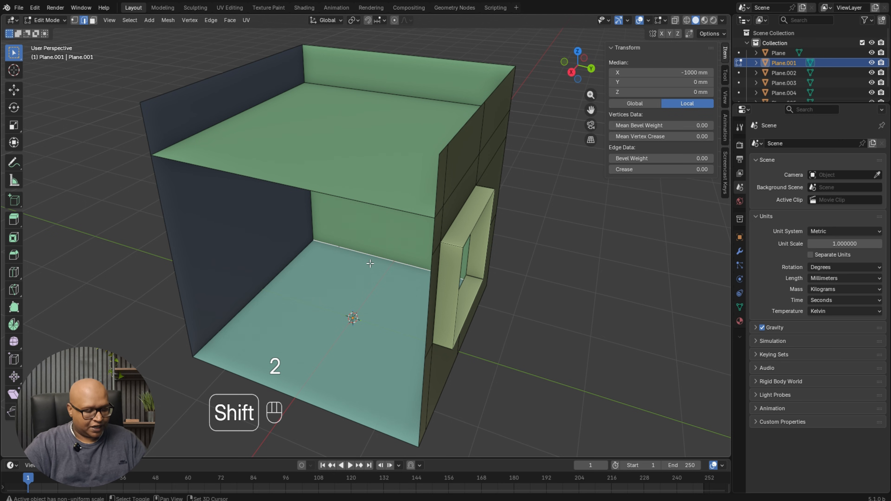
pyautogui.hotkey('shift', 'd')
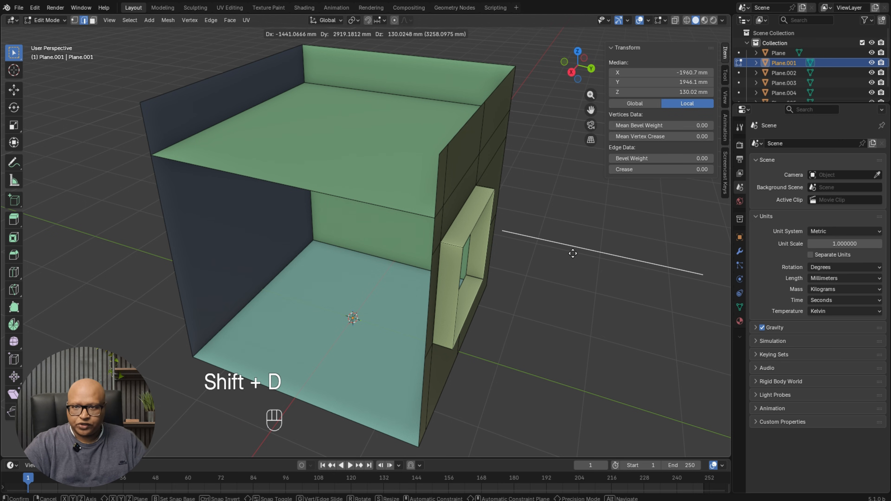
pyautogui.press('Escape')
pyautogui.press('p')
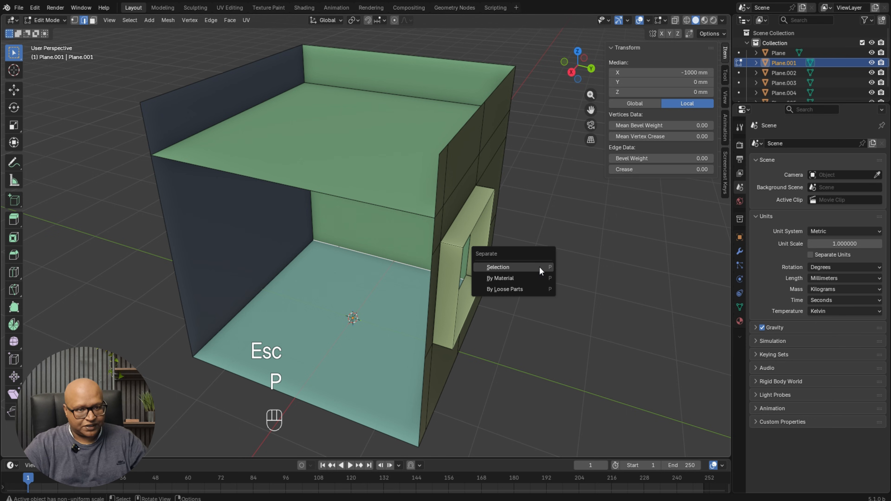
pyautogui.click(540, 267)
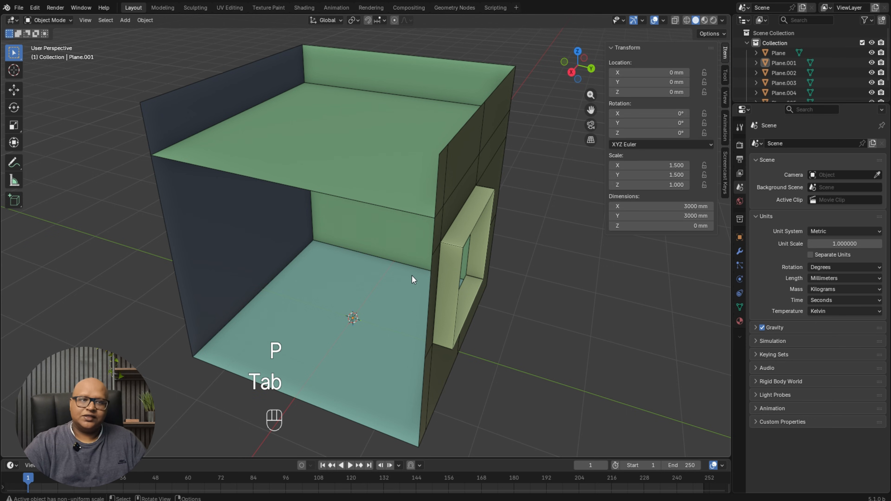
# Select the separated edge along the back wall and set its origin to its geometry.
pyautogui.click(397, 259)
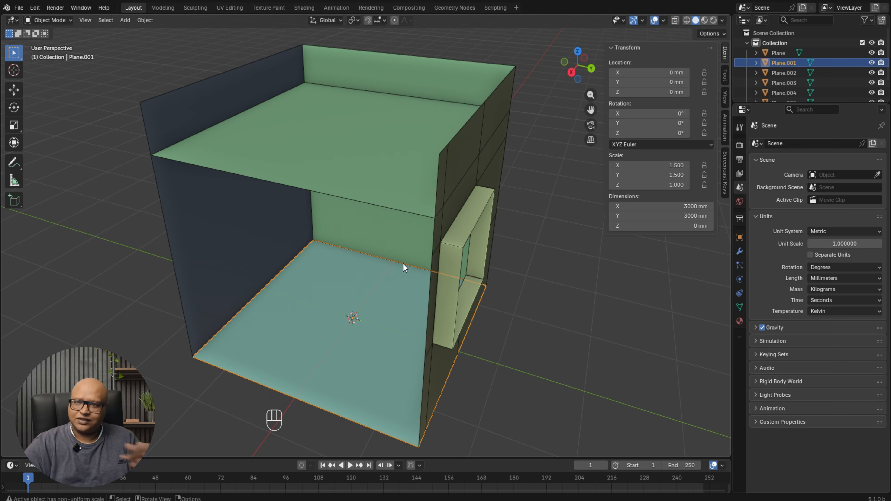
pyautogui.click(403, 264)
pyautogui.click(404, 262)
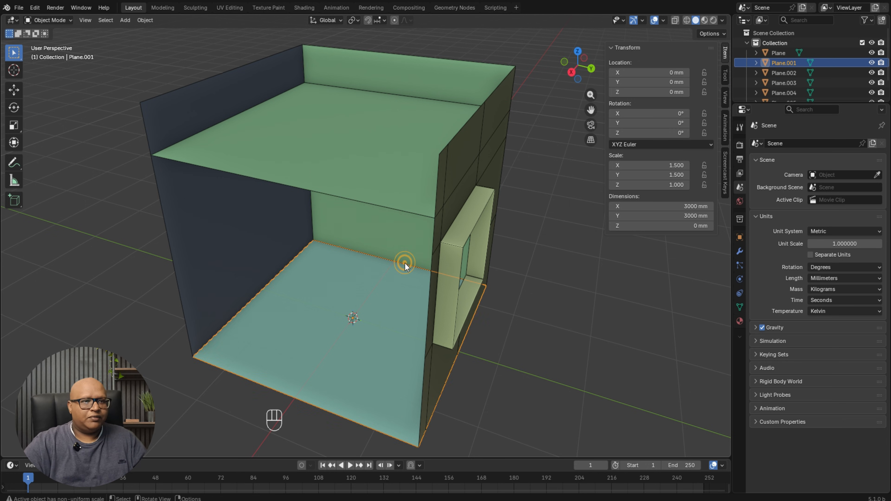
pyautogui.click(405, 262)
pyautogui.moveTo(534, 352); pyautogui.dragTo(450, 270)
pyautogui.keyDown('ctrl'); pyautogui.moveTo(468, 378); pyautogui.dragTo(389, 338); pyautogui.keyUp('ctrl')
pyautogui.hotkey('ctrl', 'alt', 'x')
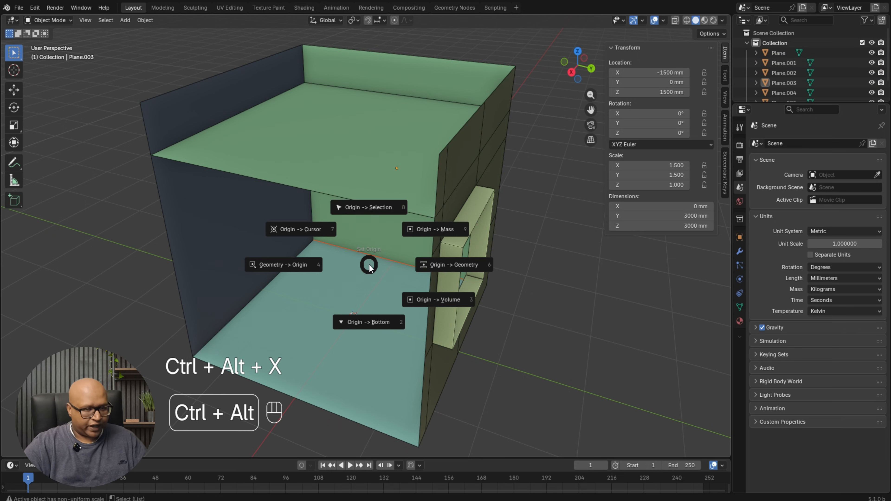
pyautogui.click(438, 264)
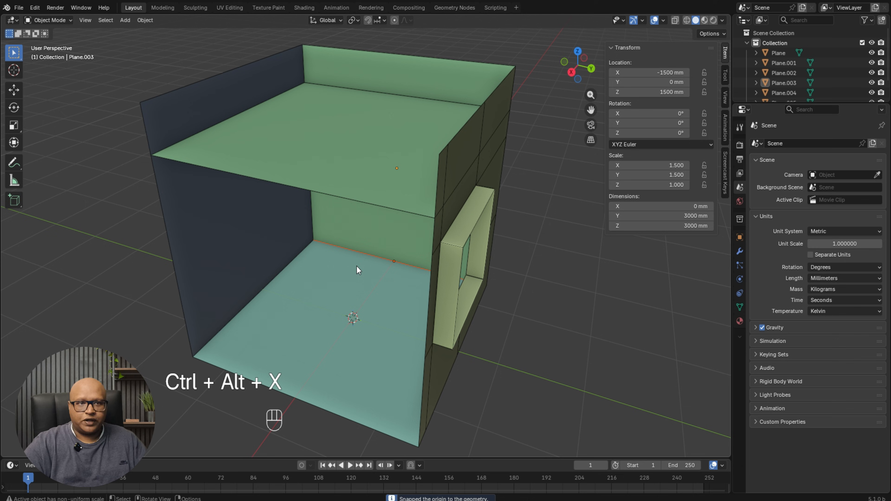
# Extrude the separated back edge 600 mm along the X axis into the room and return to Object Mode.
pyautogui.press('Tab')
pyautogui.click(372, 259)
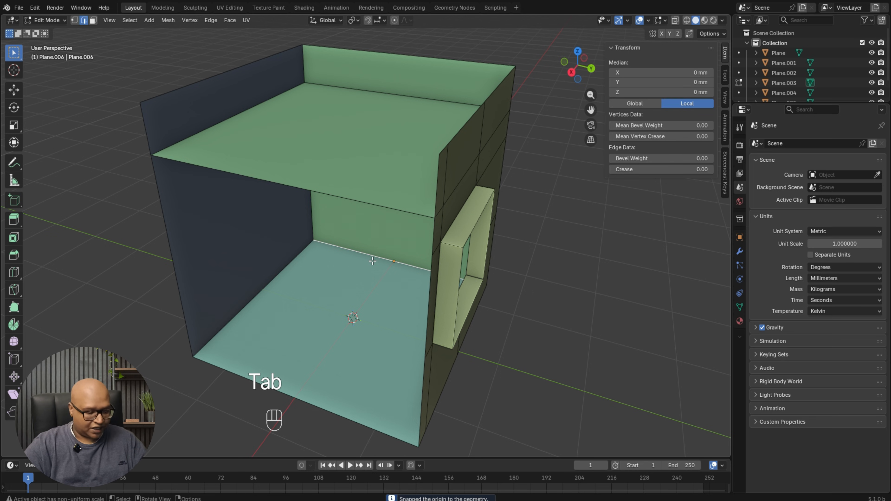
pyautogui.press('e')
pyautogui.press('x')
pyautogui.press('KP_6')
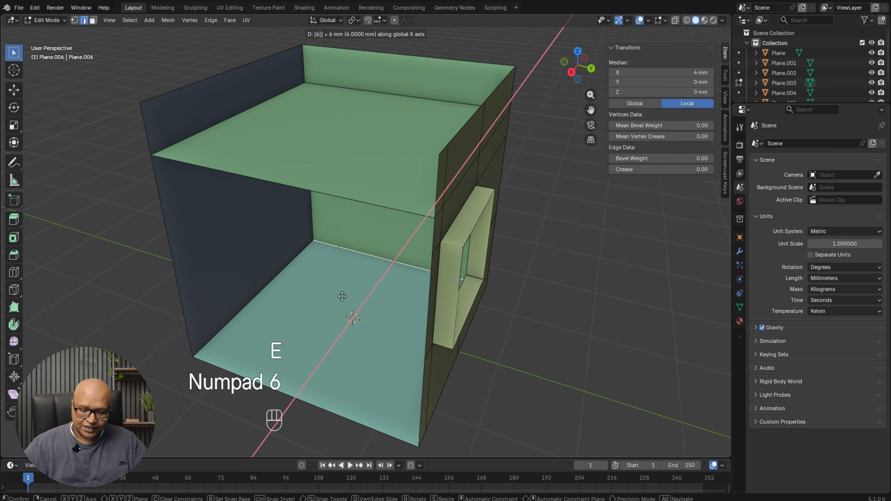
pyautogui.press('KP_0')
pyautogui.press('KP_0')
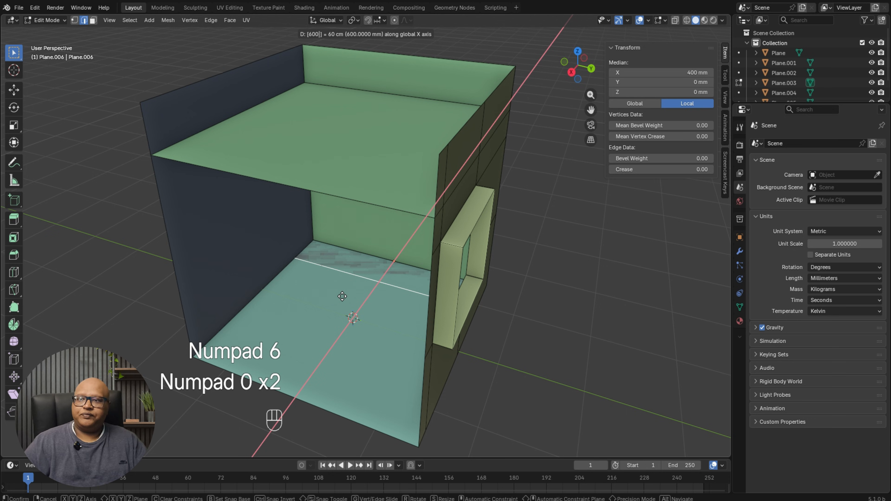
pyautogui.press('KP_Enter')
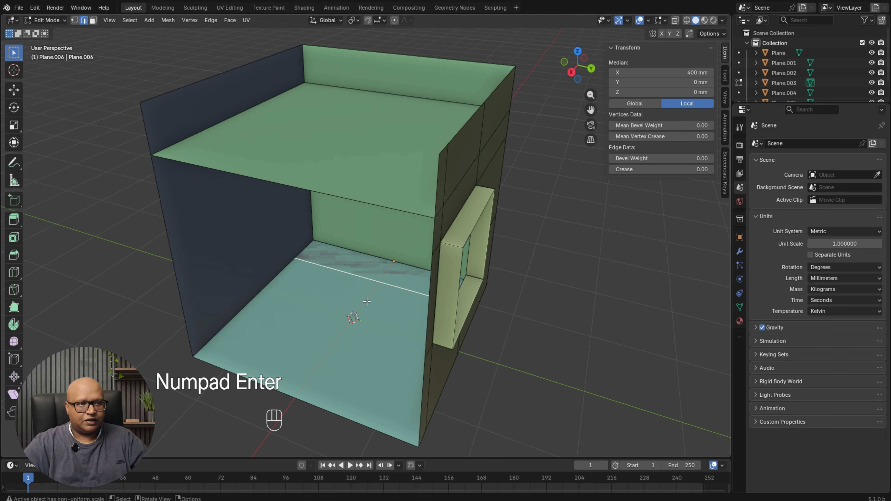
pyautogui.moveTo(367, 302); pyautogui.dragTo(384, 268, button='middle')
pyautogui.scroll(2, 385, 269)
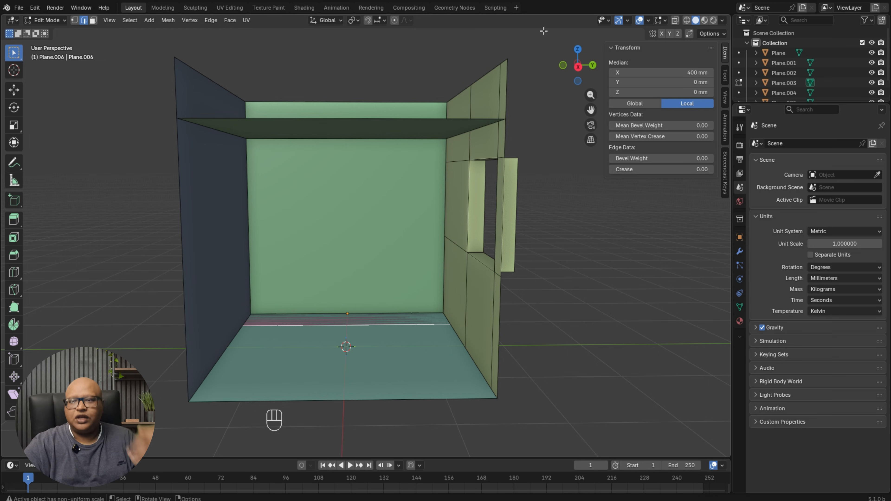
pyautogui.scroll(5, 356, 307)
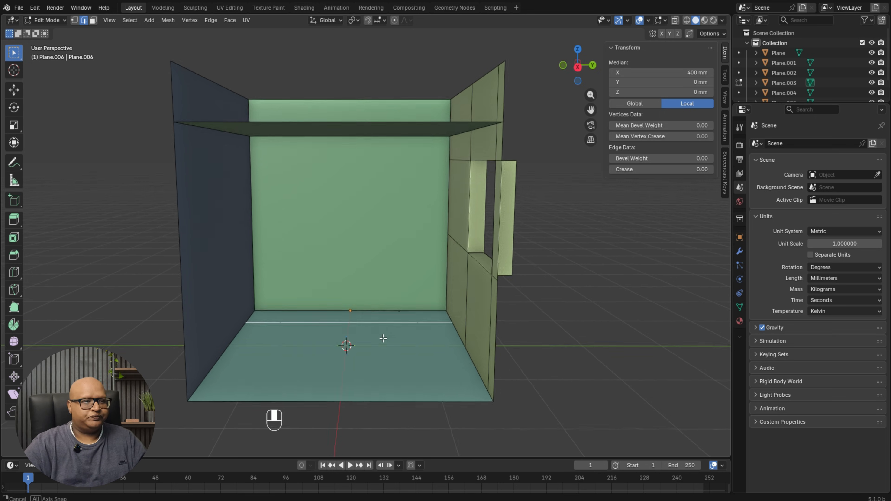
pyautogui.scroll(-5, 356, 308)
pyautogui.press('Tab')
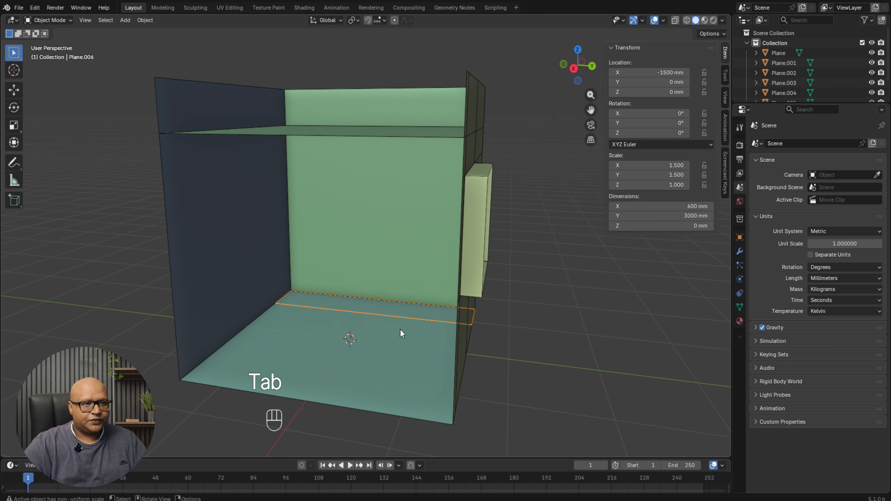
# Isolate the extruded floor strip at the back wall in local view.
pyautogui.click(562, 324)
pyautogui.click(402, 314)
pyautogui.click(402, 313)
pyautogui.click(402, 313)
pyautogui.click(401, 314)
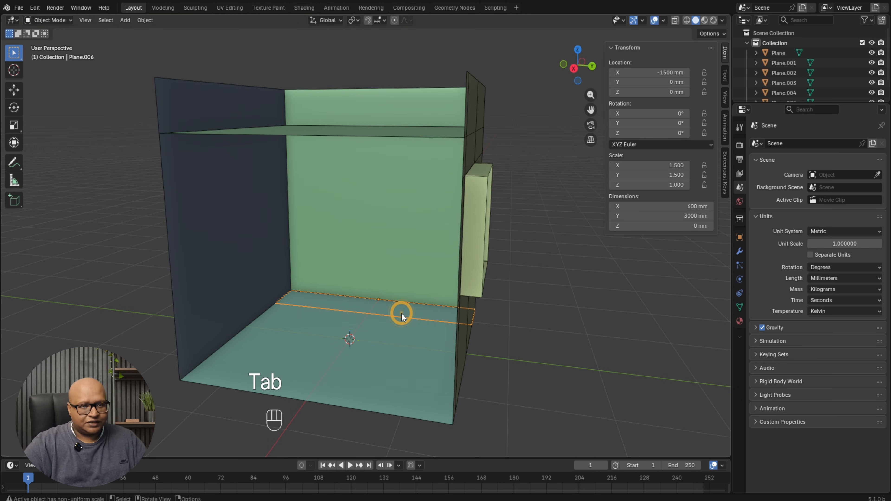
pyautogui.press('KP_Divide')
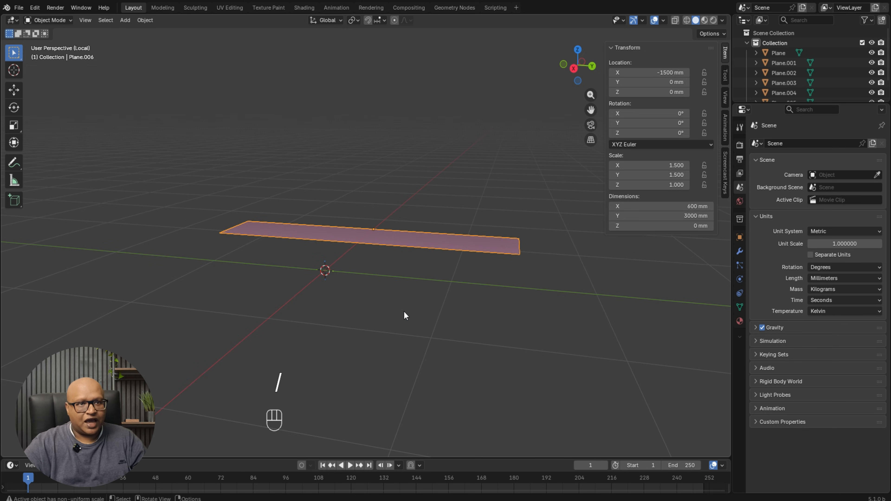
pyautogui.moveTo(404, 312); pyautogui.dragTo(347, 267, button='middle')
pyautogui.keyDown('shift'); pyautogui.moveTo(398, 278); pyautogui.dragTo(414, 265, button='middle'); pyautogui.keyUp('shift')
pyautogui.click(379, 241)
pyautogui.keyDown('shift'); pyautogui.moveTo(415, 265); pyautogui.dragTo(424, 275, button='middle'); pyautogui.keyUp('shift')
# Extrude the strip's face upward by 850 mm in face select mode and return to Object Mode.
pyautogui.press('Tab')
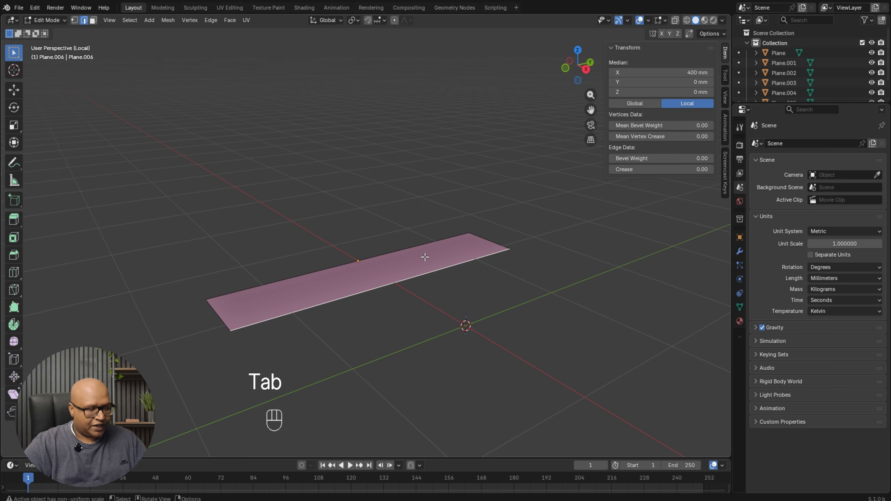
pyautogui.click(93, 21)
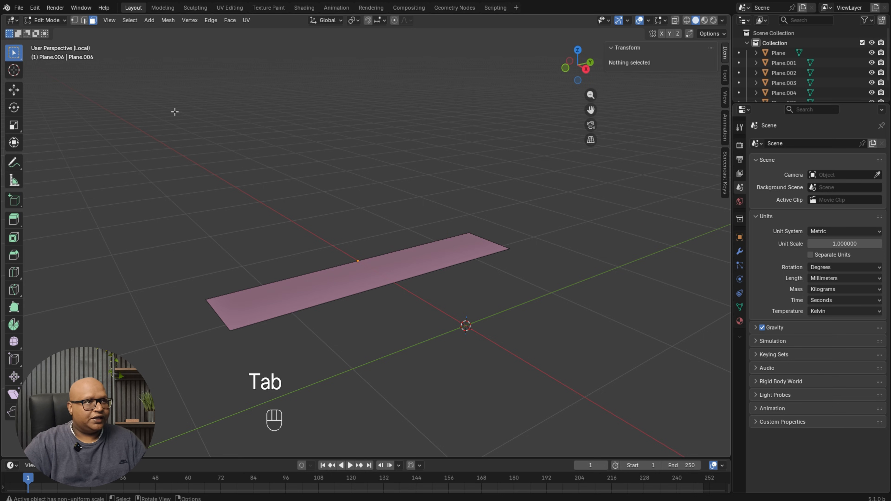
pyautogui.click(339, 273)
pyautogui.keyDown('shift'); pyautogui.moveTo(339, 273); pyautogui.dragTo(340, 260, button='middle'); pyautogui.keyUp('shift')
pyautogui.write('e')
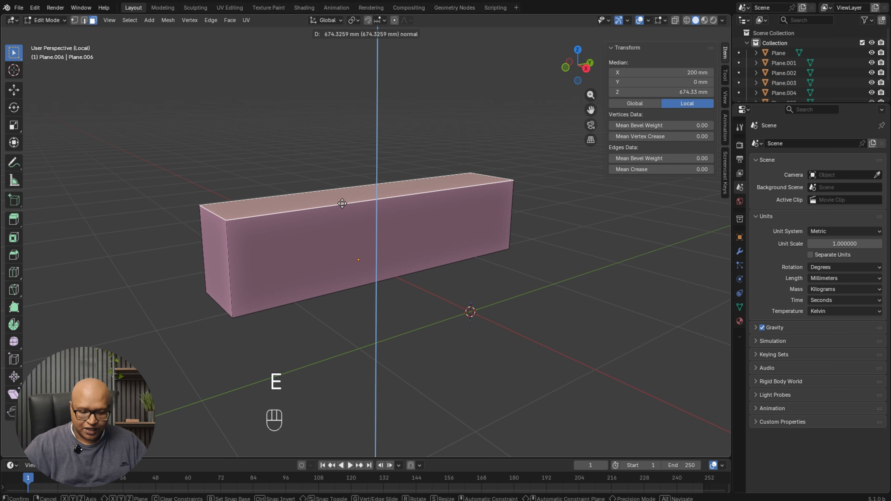
pyautogui.write('850')
pyautogui.press('KP_Enter')
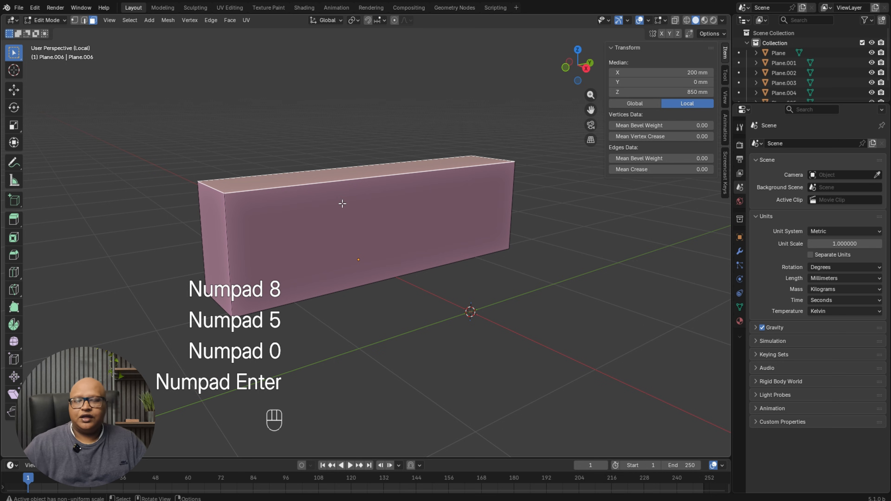
pyautogui.press('Tab')
# Raise the box's bottom face by 50 mm along the Z axis in Edit Mode.
pyautogui.moveTo(524, 303); pyautogui.dragTo(523, 271, button='middle')
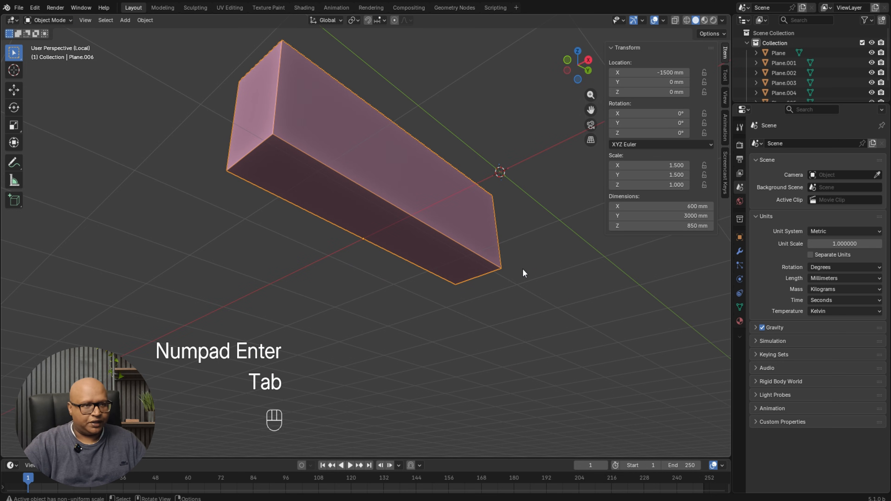
pyautogui.keyDown('shift'); pyautogui.moveTo(392, 211); pyautogui.dragTo(404, 258, button='middle'); pyautogui.keyUp('shift')
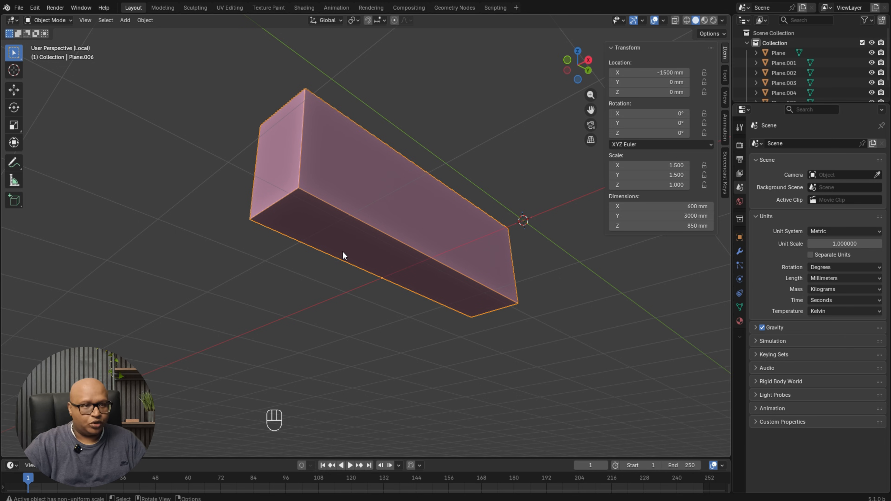
pyautogui.press('Tab')
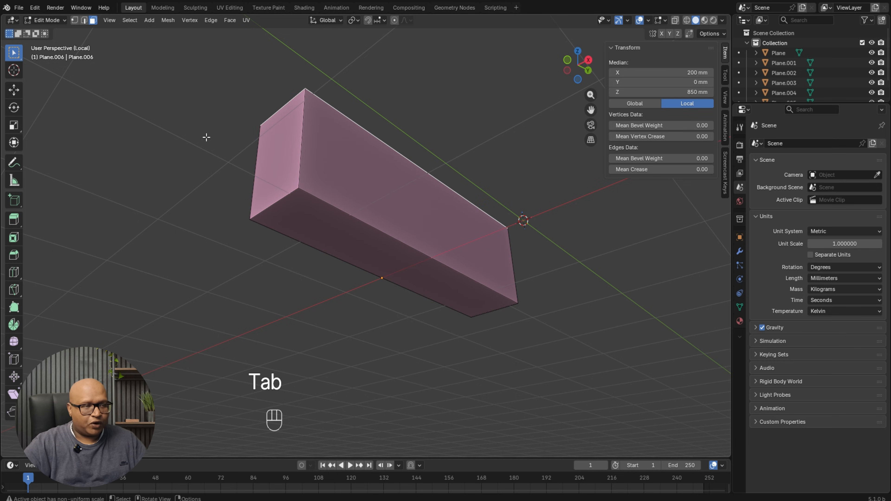
pyautogui.click(415, 262)
pyautogui.moveTo(416, 277); pyautogui.dragTo(418, 283, button='middle')
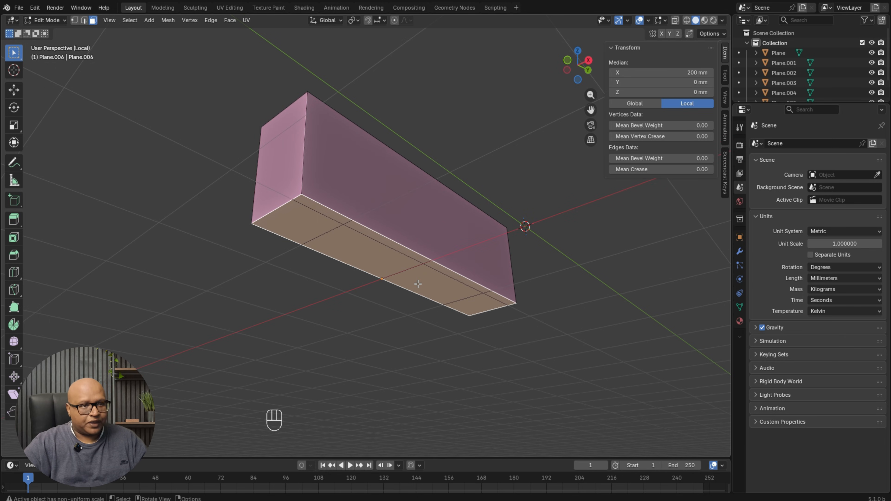
pyautogui.press('g')
pyautogui.press('z')
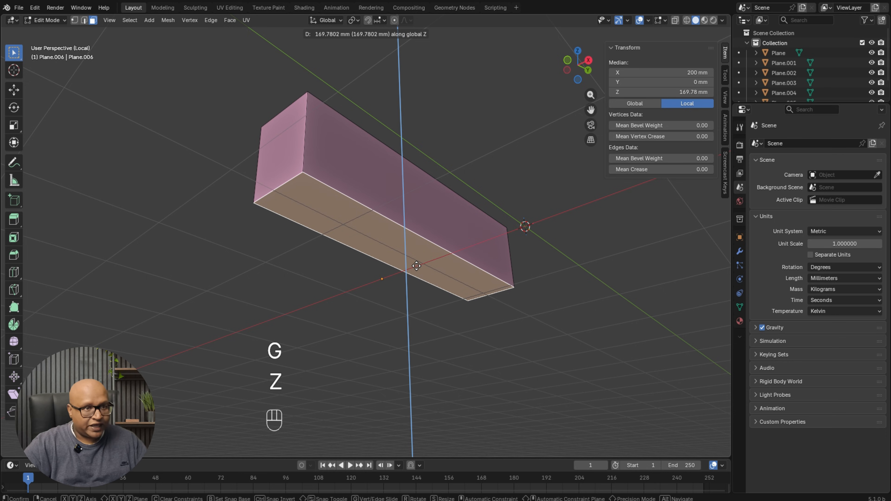
pyautogui.press('KP_5')
pyautogui.press('KP_0')
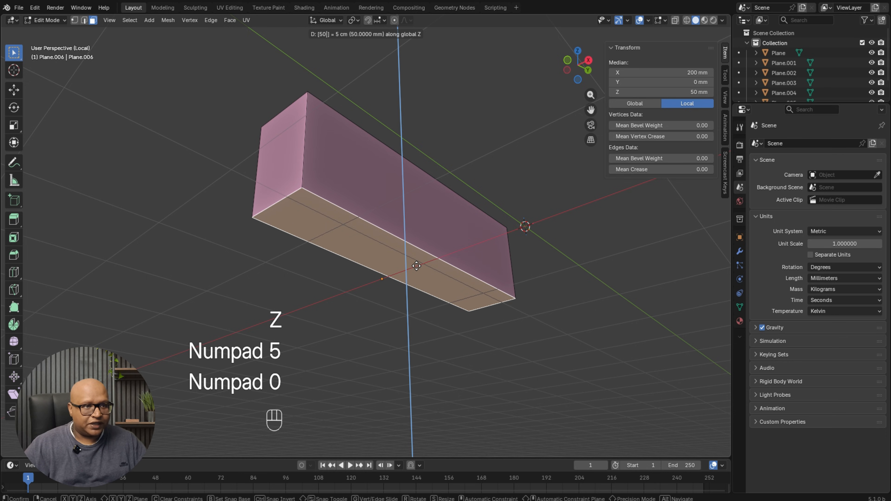
pyautogui.press('KP_Enter')
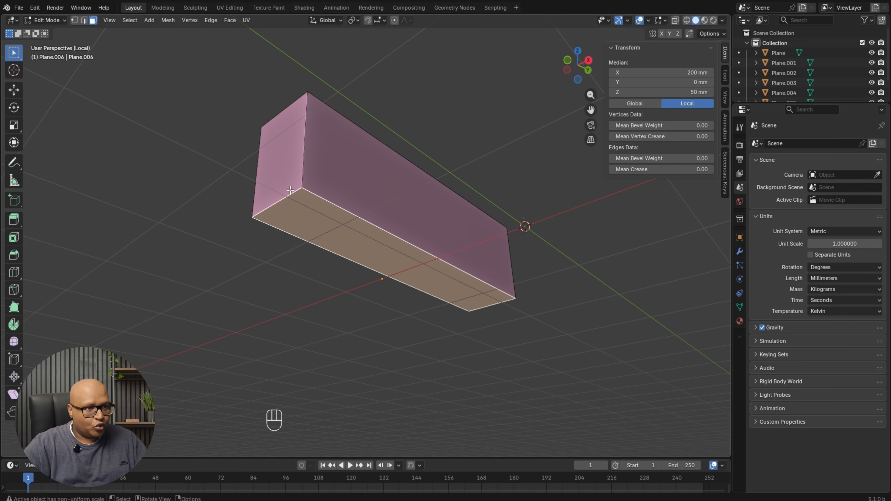
# Add a centred lengthwise loop cut midway through the box's depth and set the snap target to Vertex.
pyautogui.hotkey('ctrl', 'r')
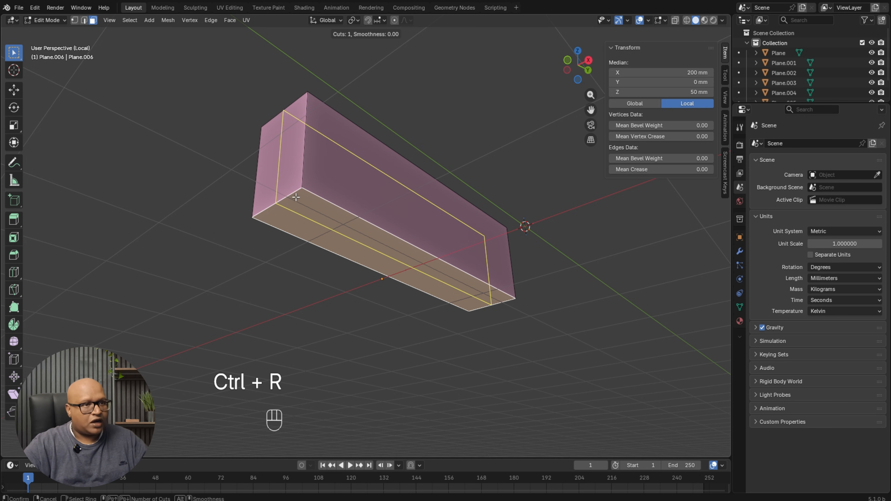
pyautogui.click(294, 195)
pyautogui.press('Escape')
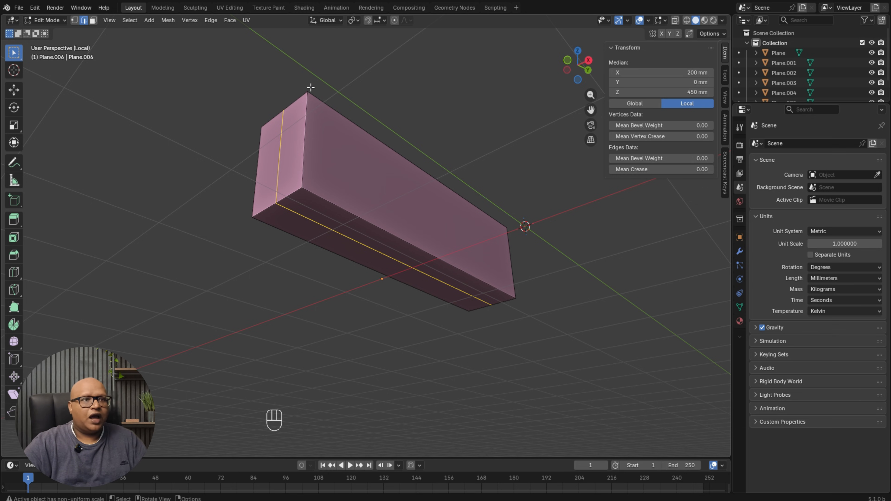
pyautogui.click(385, 21)
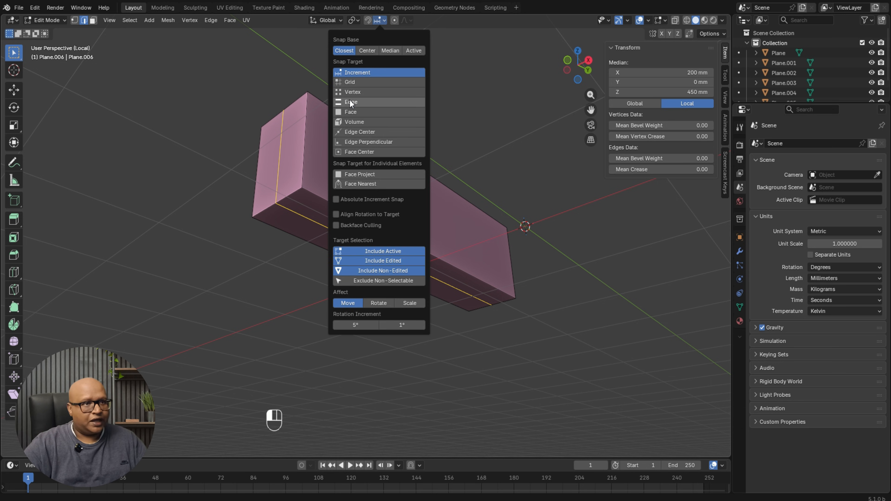
pyautogui.click(353, 92)
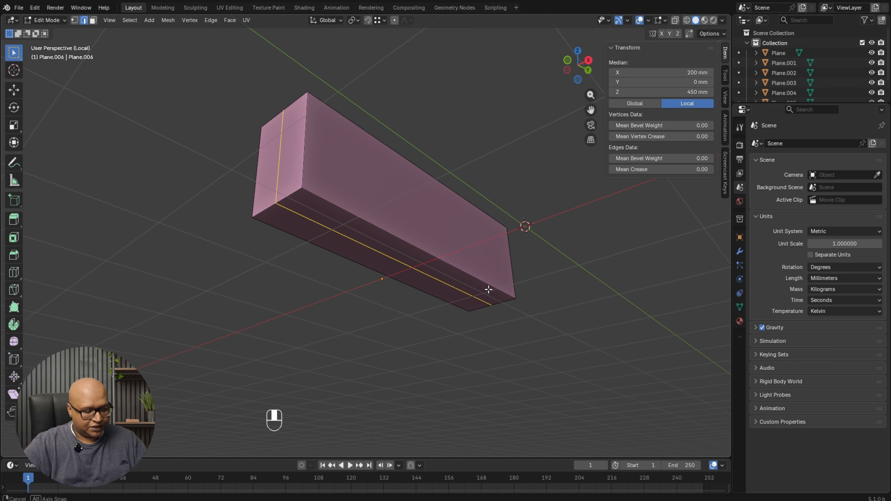
pyautogui.press('g')
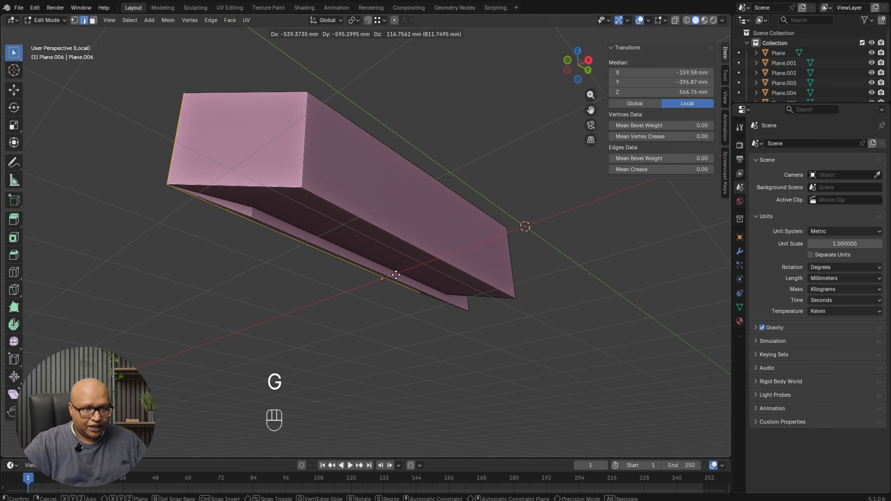
pyautogui.press('z')
pyautogui.press('Escape')
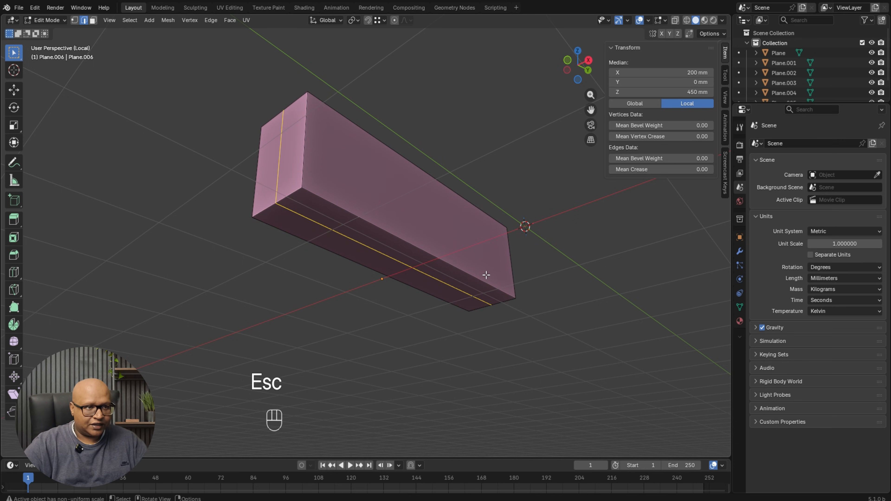
# Move the loop cut along the X axis and snap it onto a corner vertex of the box's front face.
pyautogui.press('g')
pyautogui.press('x')
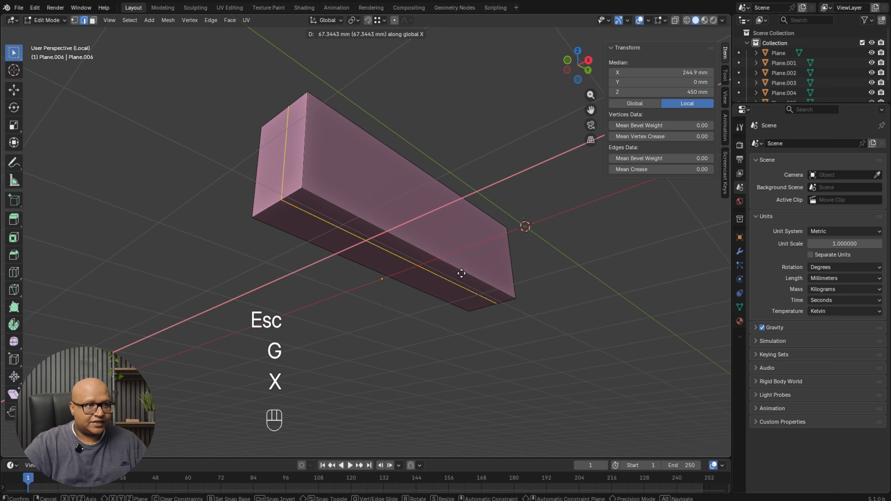
pyautogui.press('ctrl')
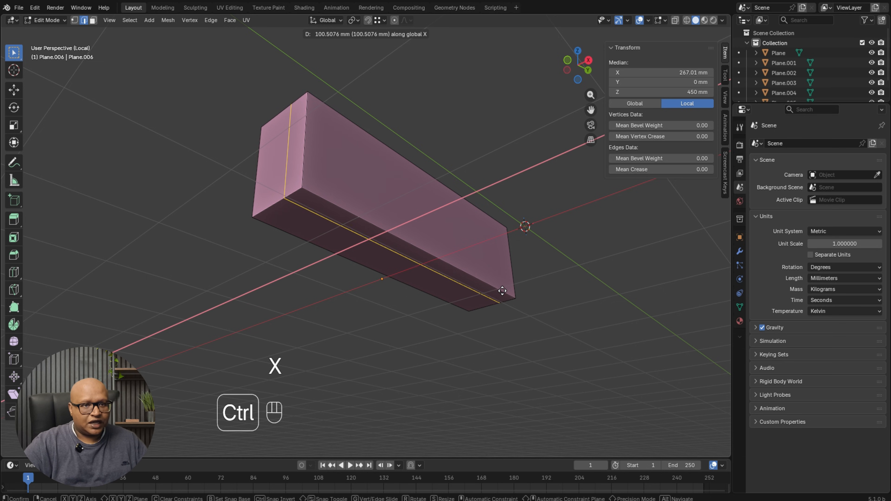
pyautogui.click(512, 297)
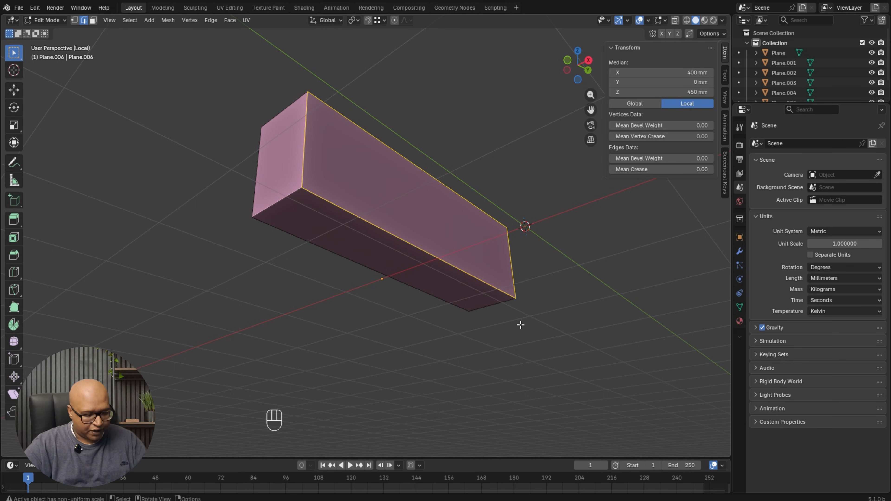
# Move the loop cut 50 mm back from the box's front face along the X axis.
pyautogui.press('g')
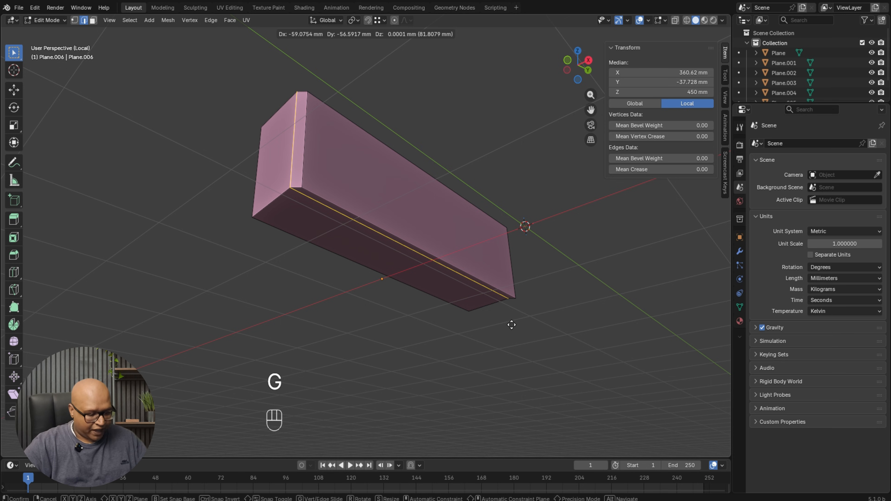
pyautogui.press('x')
pyautogui.press('KP_Subtract')
pyautogui.press('KP_5')
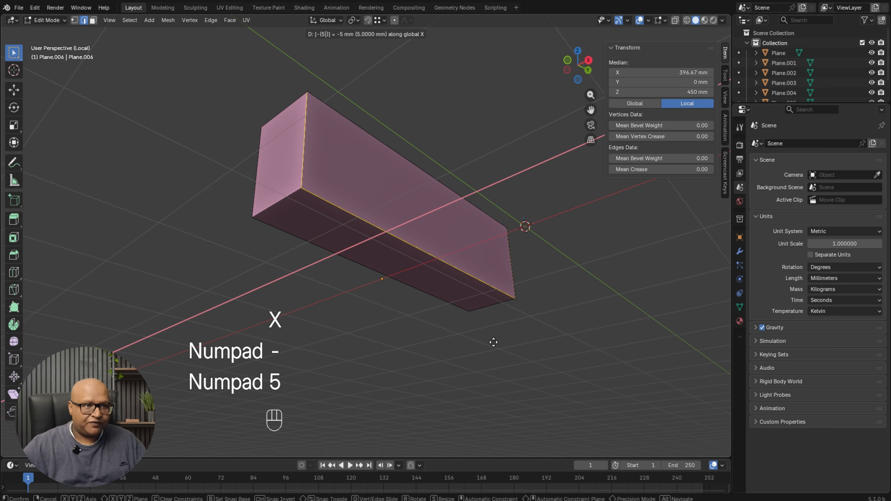
pyautogui.press('KP_0')
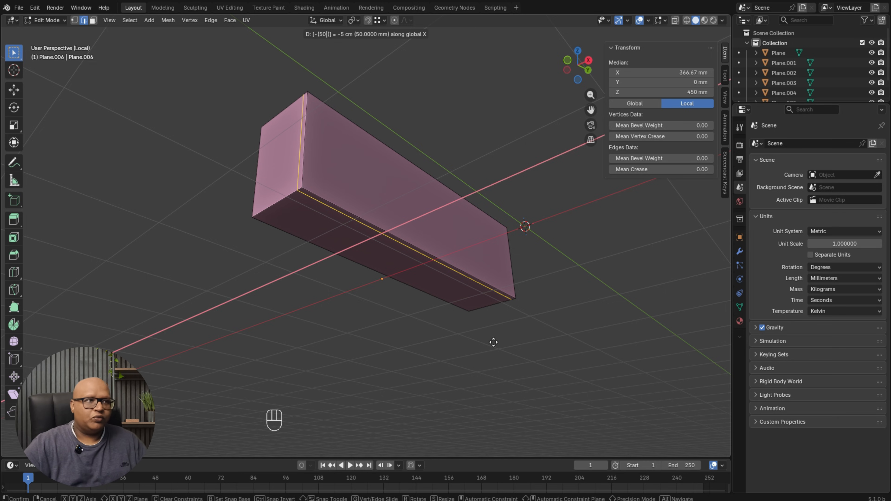
pyautogui.click(493, 342)
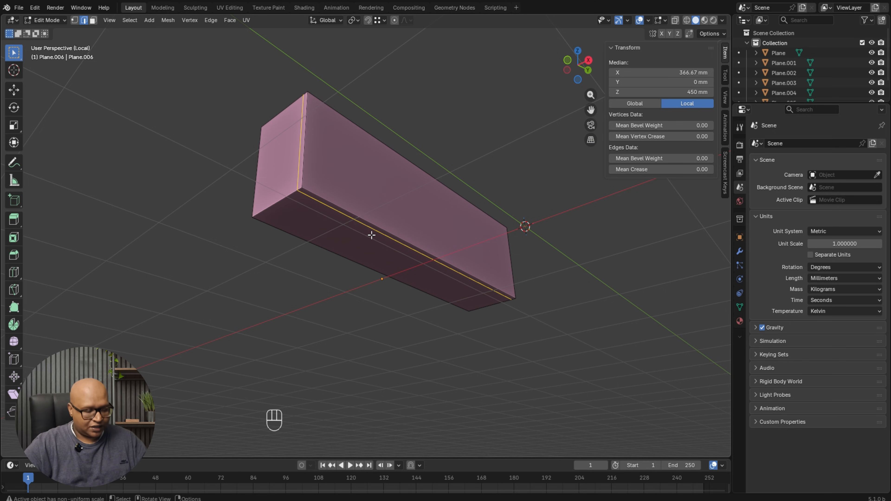
# Extrude the bottom face behind the loop cut downward by 50 mm to form a recessed plinth, and return to Object Mode.
pyautogui.press('3')
pyautogui.click(466, 247)
pyautogui.moveTo(465, 247); pyautogui.dragTo(435, 263, button='middle')
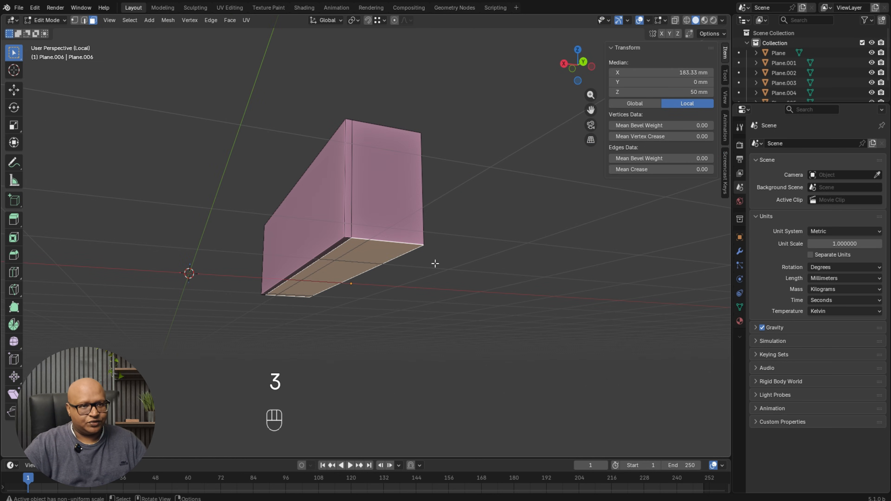
pyautogui.press('e')
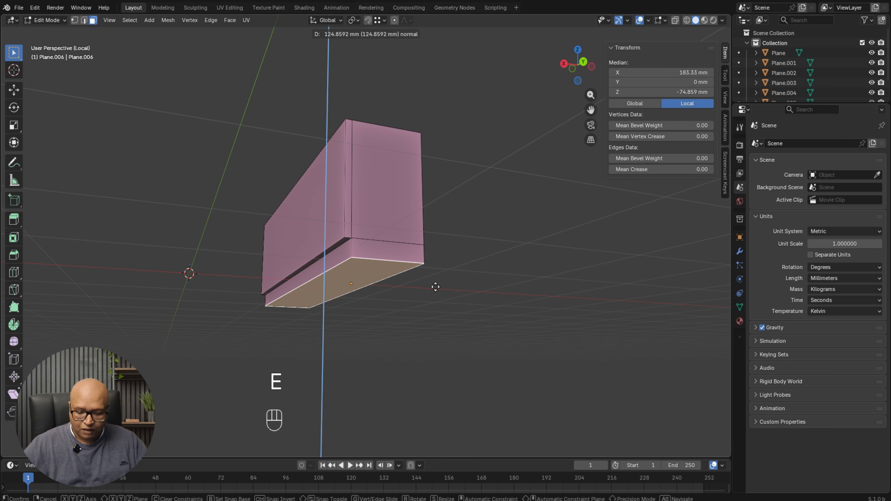
pyautogui.press('KP_5')
pyautogui.press('KP_0')
pyautogui.press('KP_Enter')
pyautogui.press('Tab')
pyautogui.moveTo(438, 289); pyautogui.dragTo(356, 303, button='middle')
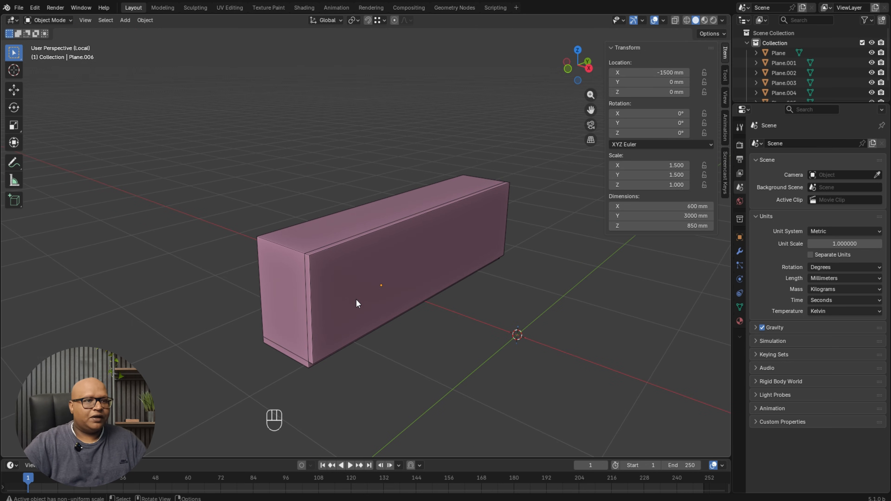
# Duplicate the box's large front face, move the copy out along the X axis, separate it into its own object and return to Object Mode.
pyautogui.click(354, 270)
pyautogui.click(470, 362)
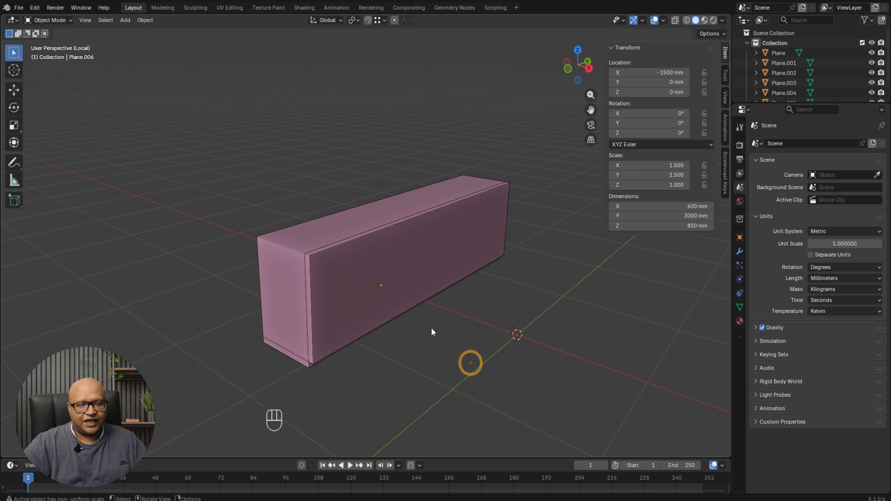
pyautogui.click(378, 264)
pyautogui.press('Tab')
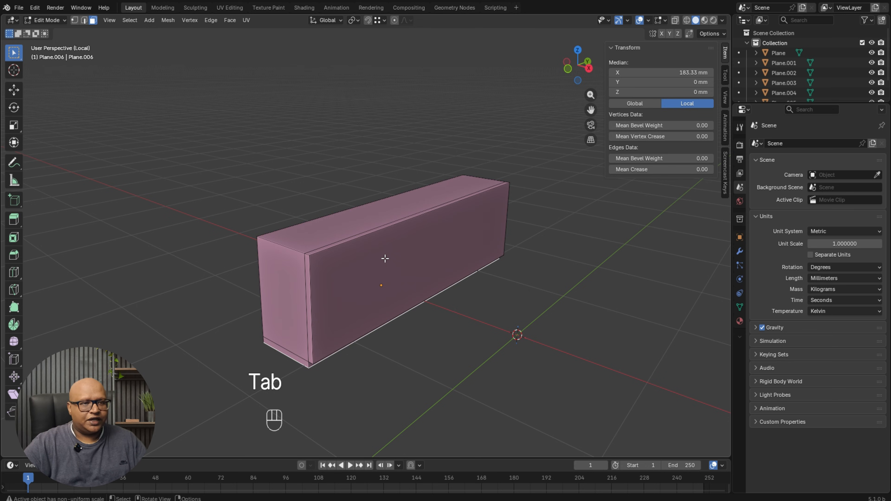
pyautogui.click(385, 260)
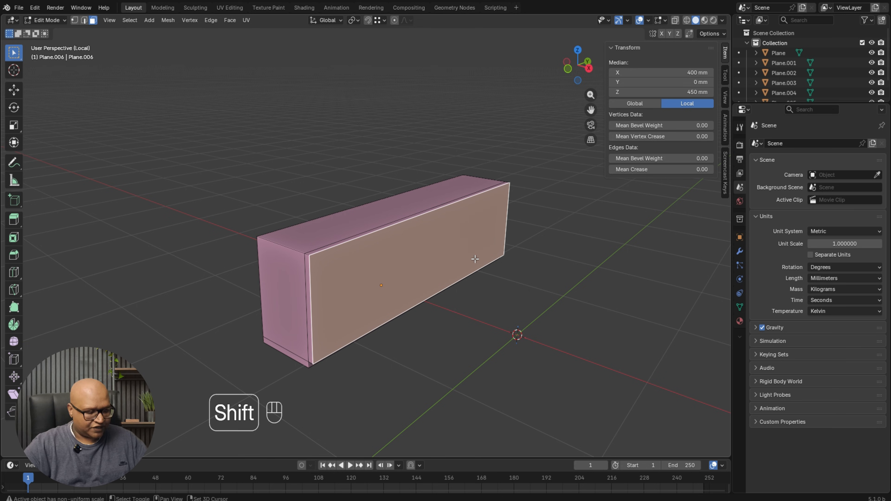
pyautogui.hotkey('shift', 'd')
pyautogui.press('x')
pyautogui.click(611, 312)
pyautogui.press('p')
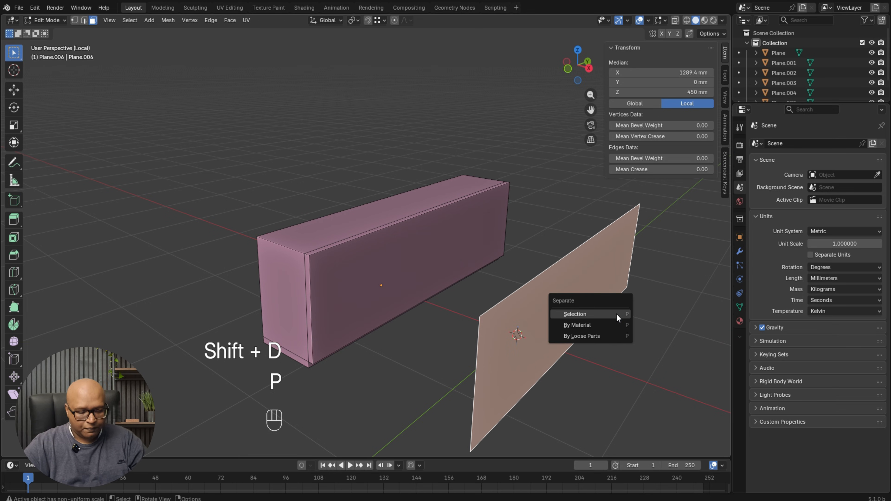
pyautogui.click(616, 313)
pyautogui.press('Tab')
# Snap the separated front panel's origin to its geometry.
pyautogui.click(572, 286)
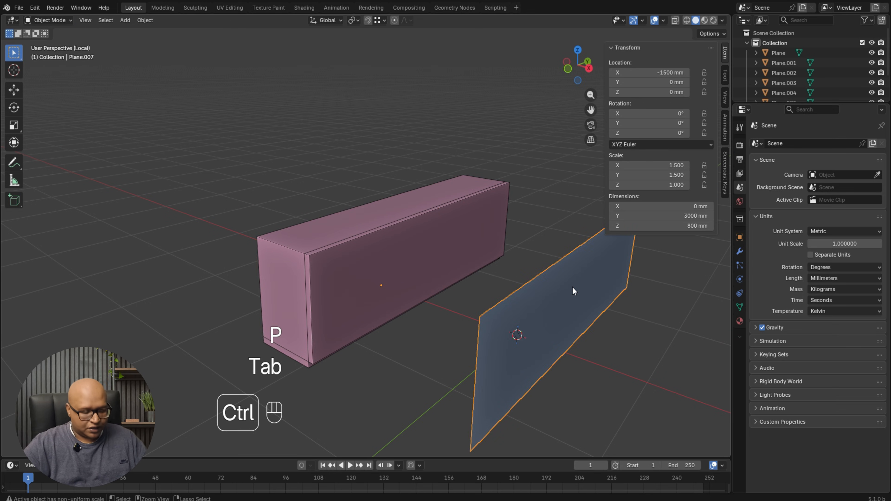
pyautogui.hotkey('ctrl', 'alt', 'x')
pyautogui.click(644, 290)
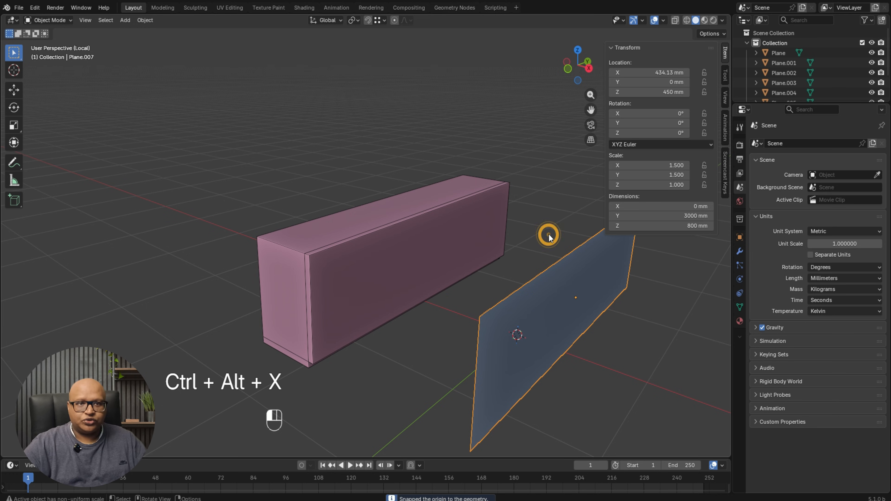
# Apply the scale of the box in Object Mode.
pyautogui.keyDown('shift'); pyautogui.moveTo(547, 235); pyautogui.dragTo(347, 231, button='middle'); pyautogui.keyUp('shift')
pyautogui.click(402, 232)
pyautogui.scroll(4, 405, 229)
pyautogui.press('Tab')
pyautogui.click(354, 202)
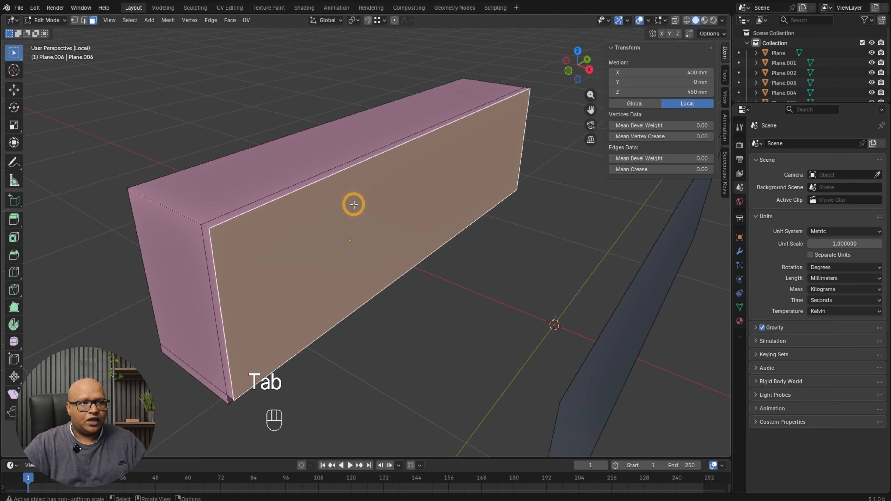
pyautogui.press('Tab')
pyautogui.press('ctrl')
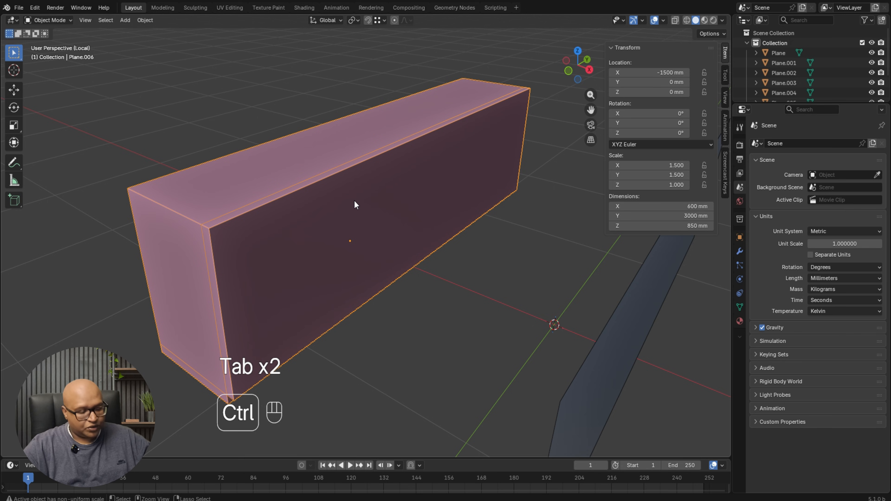
pyautogui.hotkey('ctrl', 'a')
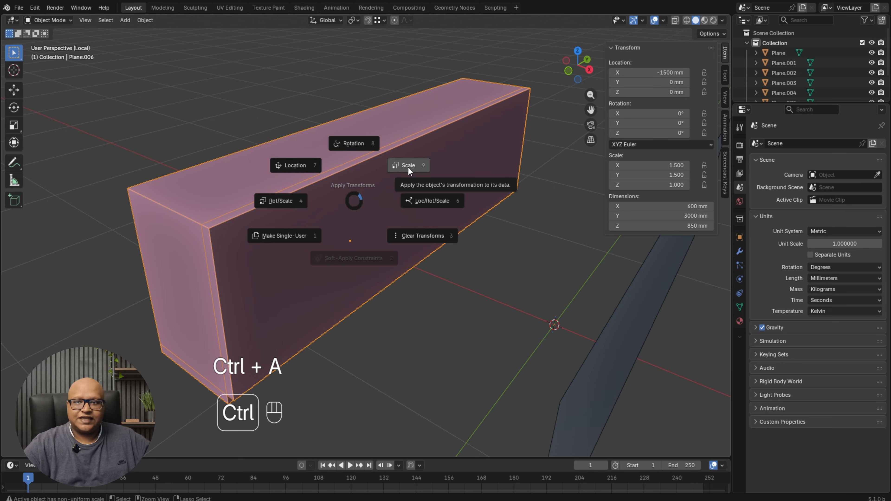
pyautogui.click(408, 166)
# Inset the box's front face by 18 mm in Edit Mode.
pyautogui.press('Tab')
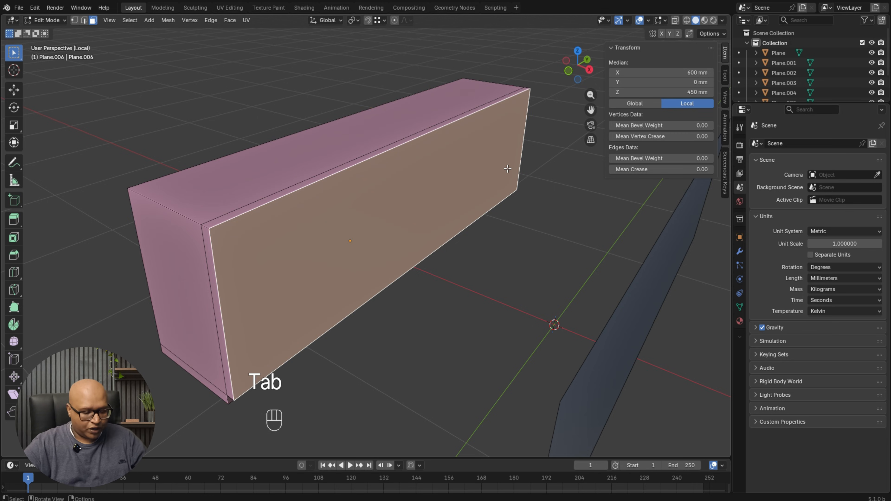
pyautogui.press('i')
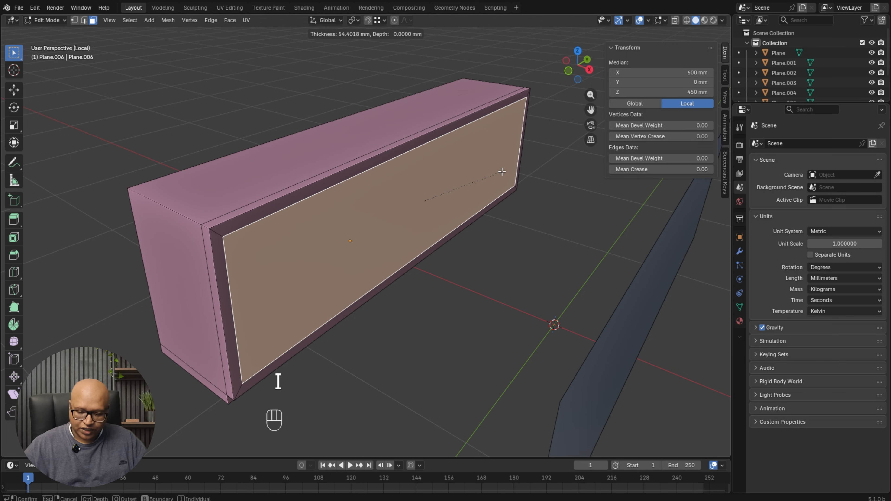
pyautogui.write('18')
pyautogui.press('KP_Enter')
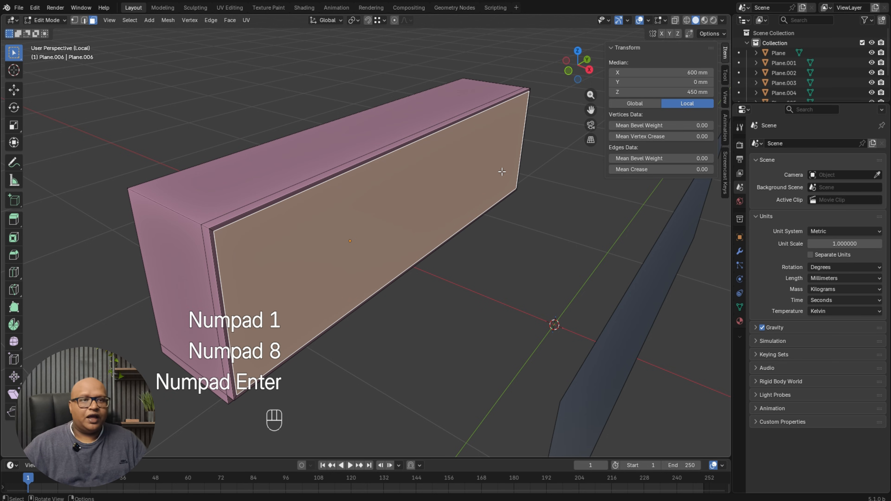
# Extrude the inset face inward to hollow out the box, and return to Object Mode.
pyautogui.moveTo(441, 225); pyautogui.dragTo(474, 232, button='middle')
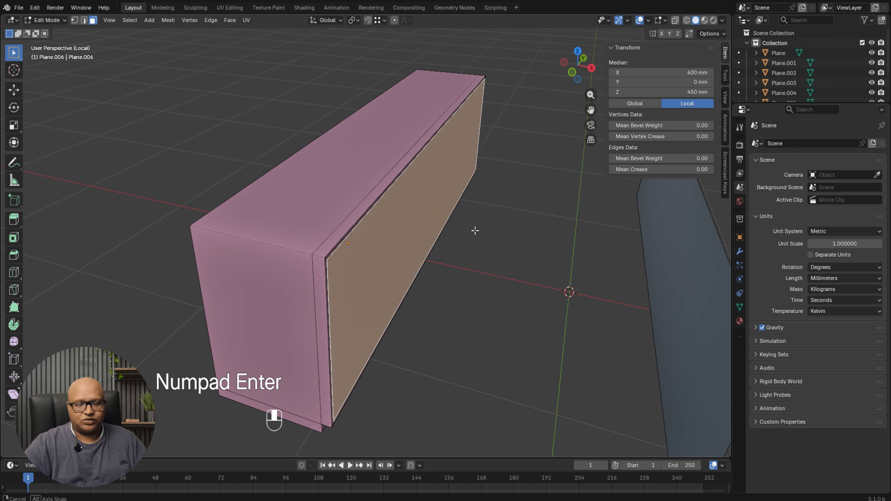
pyautogui.press('e')
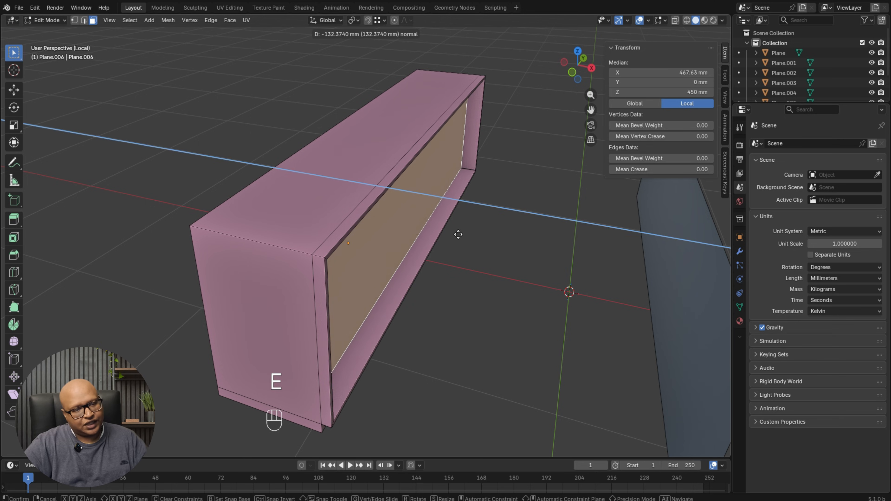
pyautogui.click(408, 229)
pyautogui.press('Tab')
pyautogui.click(550, 252)
pyautogui.moveTo(549, 251); pyautogui.dragTo(515, 221, button='middle')
pyautogui.scroll(-2, 506, 275)
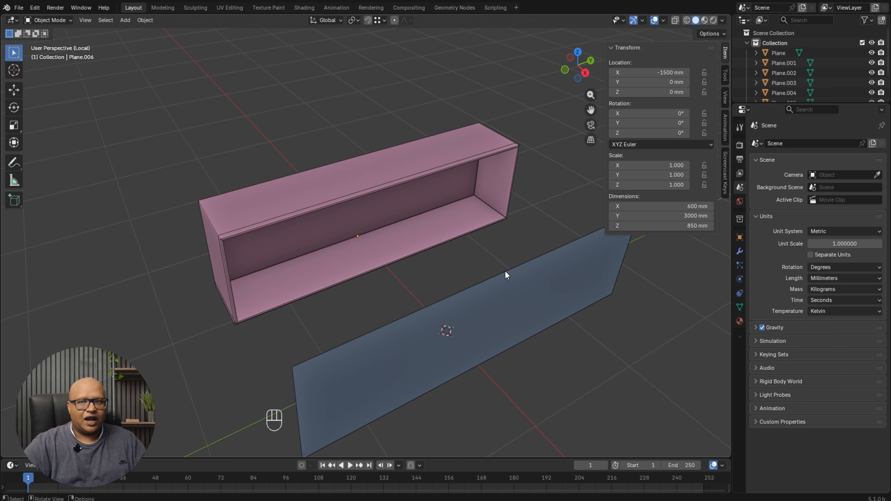
# Move the separated panel along the X axis until it sits a short distance in front of the open box, at about X -785 mm.
pyautogui.click(373, 358)
pyautogui.moveTo(372, 358); pyautogui.dragTo(366, 375, button='middle')
pyautogui.scroll(3, 365, 370)
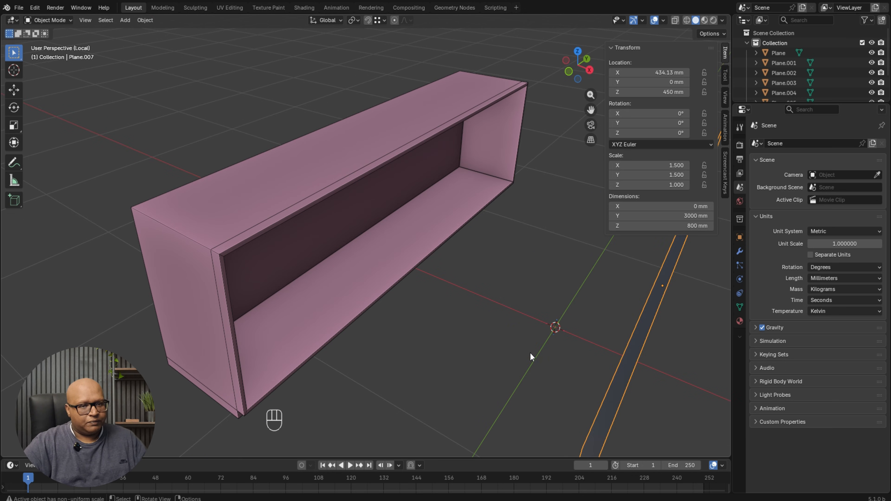
pyautogui.scroll(-3, 531, 357)
pyautogui.press('g')
pyautogui.press('x')
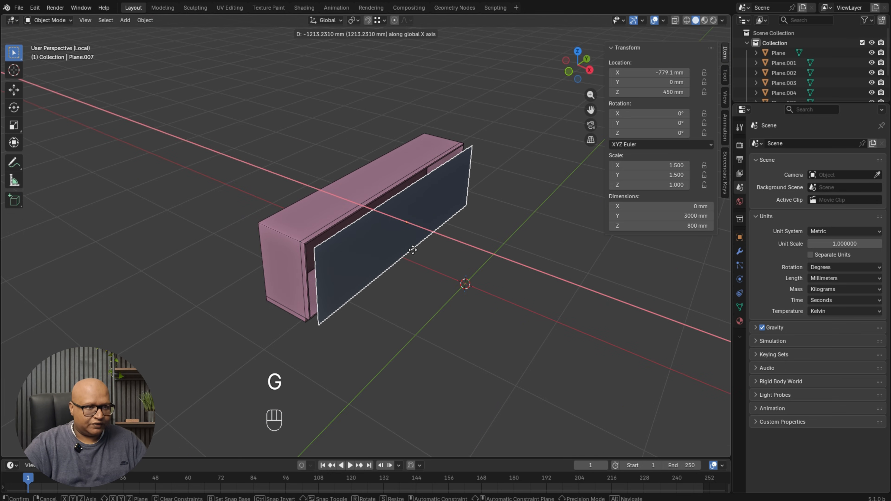
pyautogui.click(412, 249)
# Snap the panel flush onto the box's open front at X -900 mm, aligned with the outer corner vertex.
pyautogui.scroll(4, 317, 260)
pyautogui.keyDown('shift'); pyautogui.moveTo(255, 300); pyautogui.dragTo(385, 220, button='middle'); pyautogui.keyUp('shift')
pyautogui.scroll(3, 413, 175)
pyautogui.keyDown('shift'); pyautogui.moveTo(413, 174); pyautogui.dragTo(415, 256, button='middle'); pyautogui.keyUp('shift')
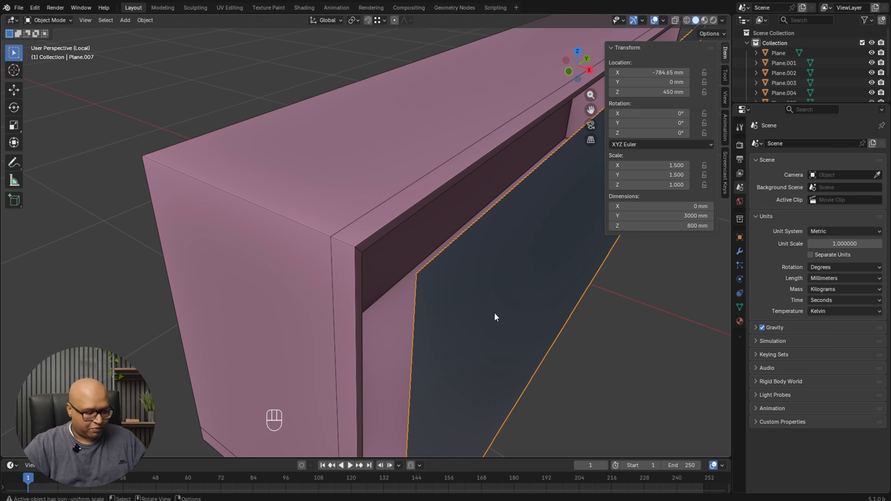
pyautogui.press('g')
pyautogui.press('Escape')
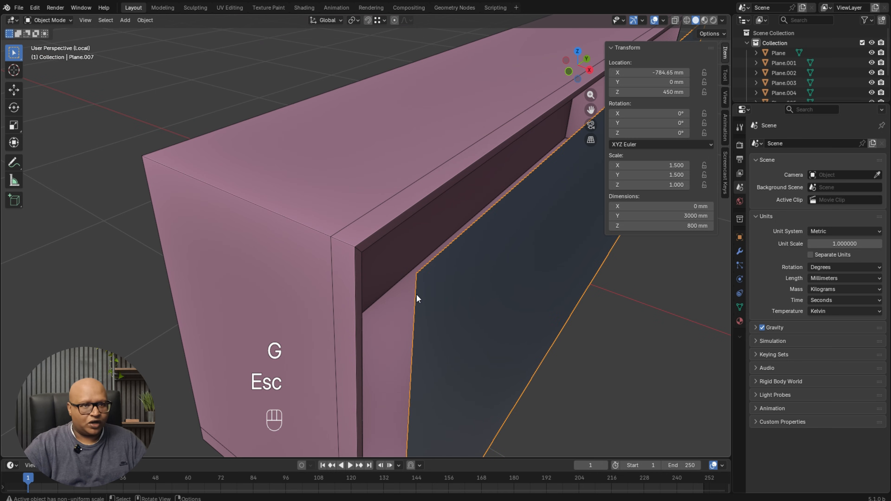
pyautogui.press('g')
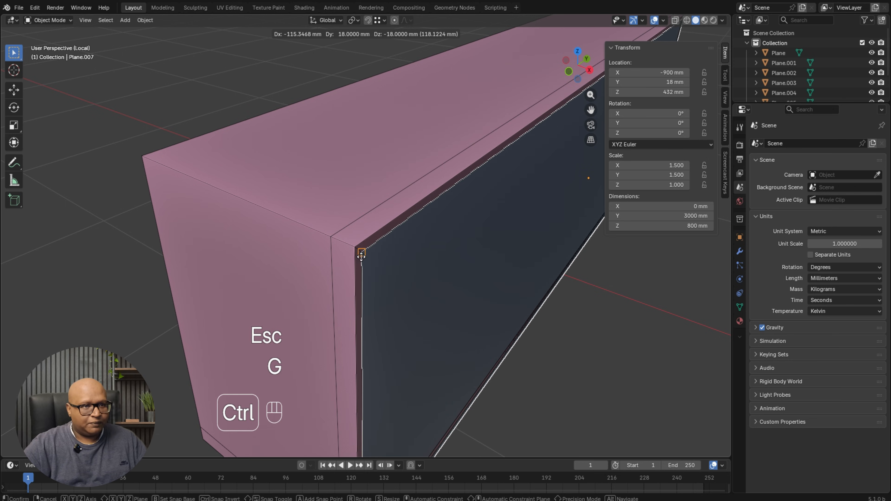
pyautogui.moveTo(489, 295); pyautogui.dragTo(357, 194, button='middle')
pyautogui.scroll(-3, 465, 269)
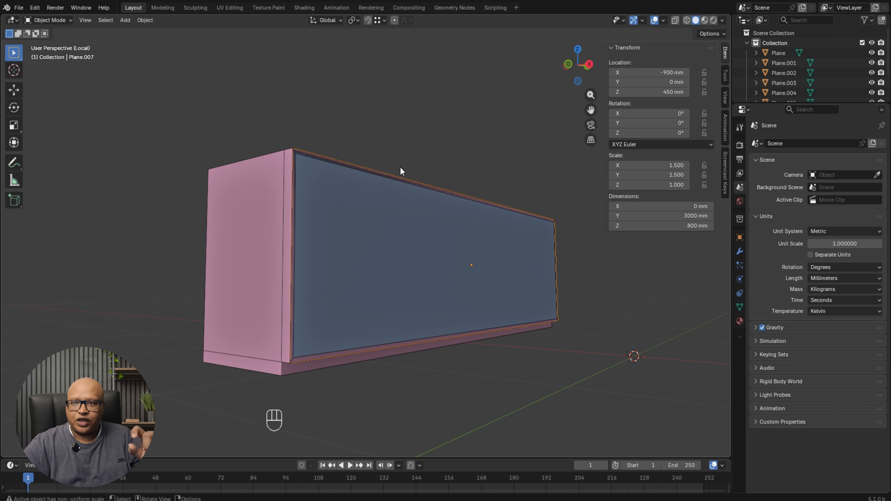
# Lower the panel's top edge along the Z axis and snap it to the inner corner of the box opening, and return to Object Mode.
pyautogui.scroll(4, 378, 183)
pyautogui.moveTo(378, 184); pyautogui.dragTo(366, 237, button='middle')
pyautogui.press('Tab')
pyautogui.click(266, 201)
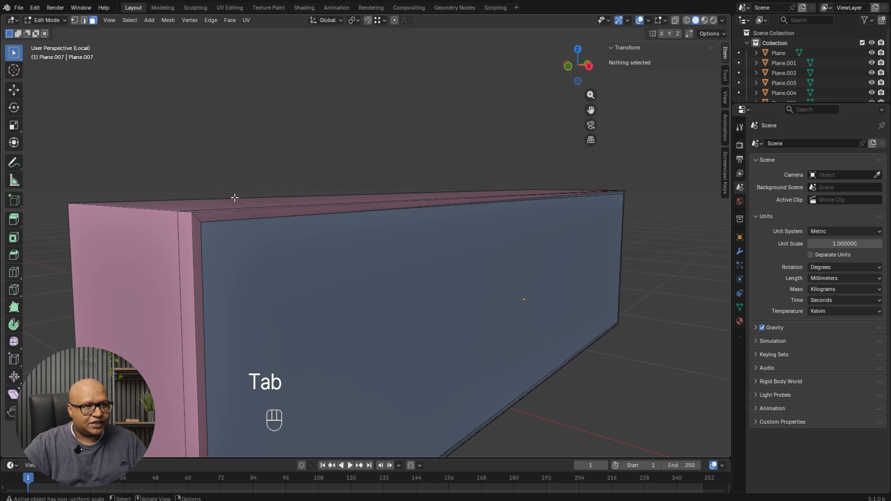
pyautogui.press('2')
pyautogui.click(304, 205)
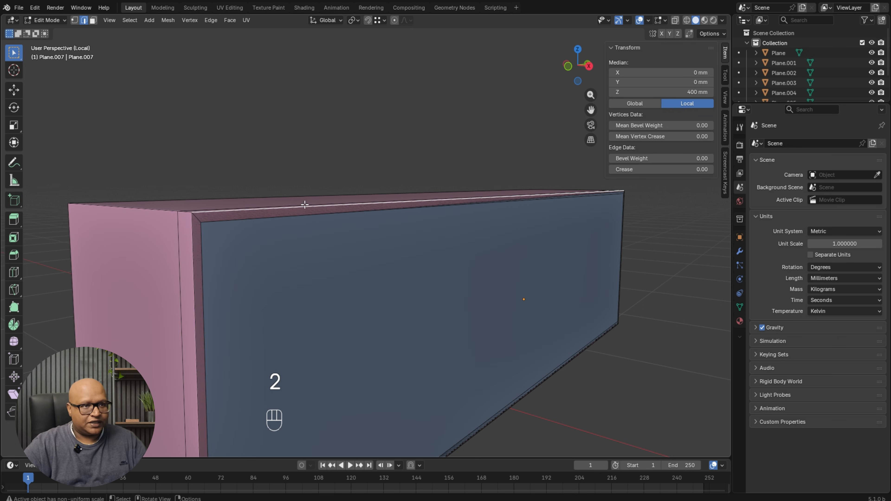
pyautogui.middleClick(352, 255)
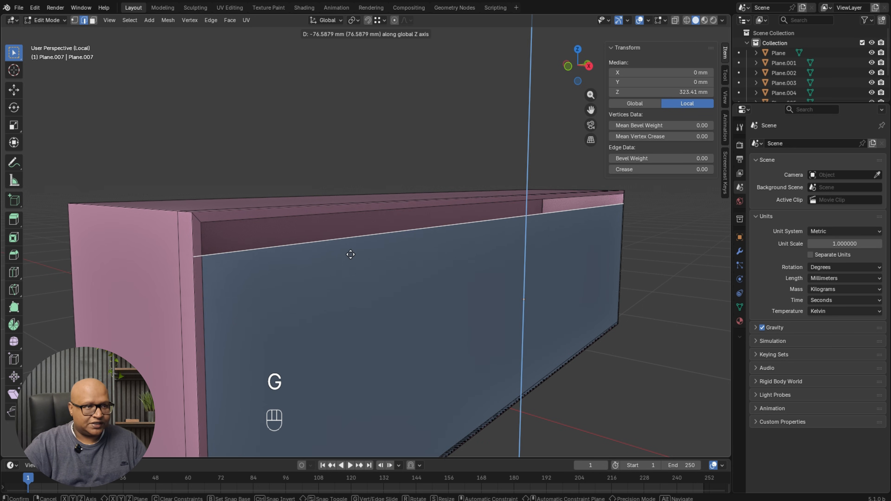
pyautogui.keyDown('ctrl'); pyautogui.click(206, 231); pyautogui.keyUp('ctrl')
pyautogui.press('Tab')
pyautogui.moveTo(474, 213); pyautogui.dragTo(465, 227, button='middle')
pyautogui.scroll(-2, 298, 262)
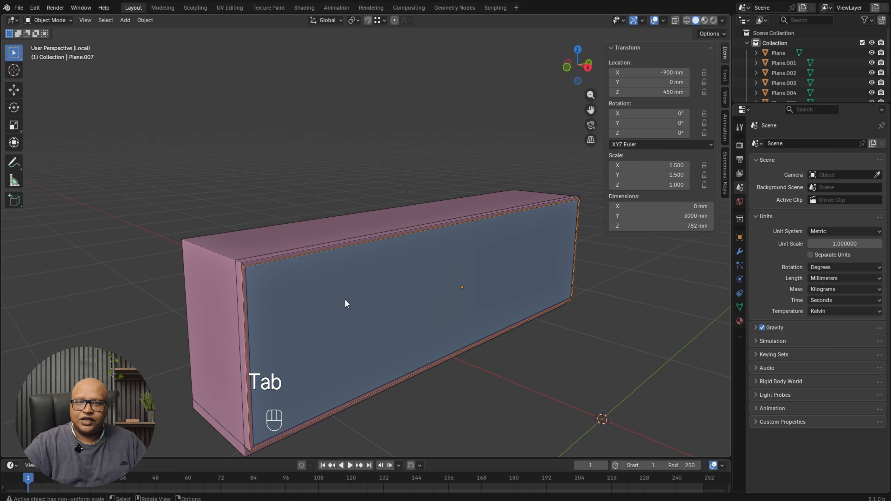
pyautogui.moveTo(549, 347); pyautogui.dragTo(577, 358, button='middle')
pyautogui.click(572, 369)
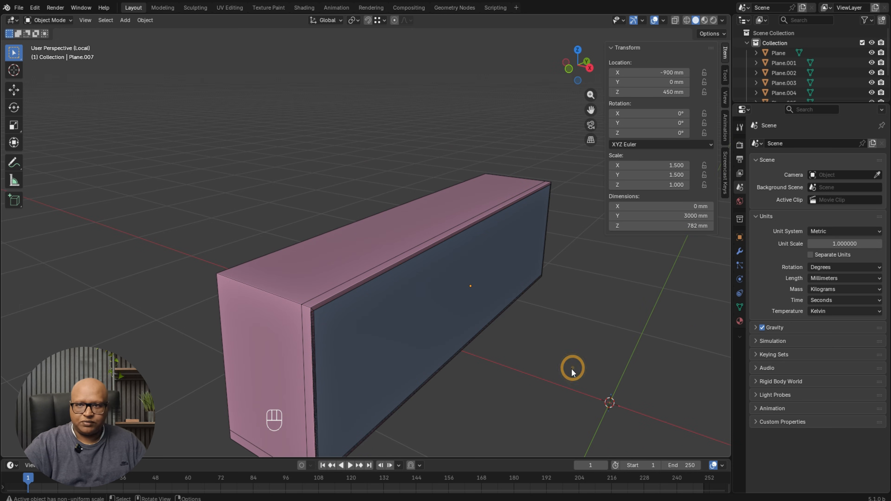
pyautogui.keyDown('shift'); pyautogui.moveTo(523, 339); pyautogui.dragTo(489, 331, button='middle'); pyautogui.keyUp('shift')
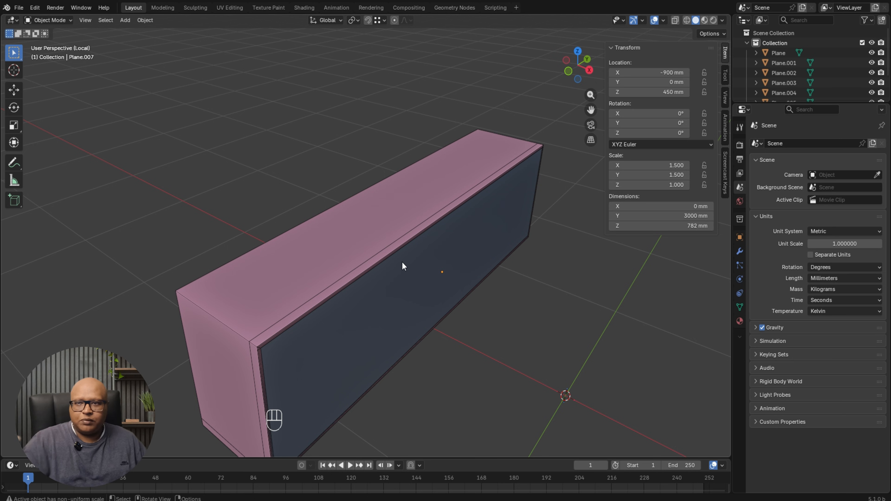
# Duplicate the cabinet box's top face in place, separate the copy into its own object, and return to Object Mode.
pyautogui.moveTo(290, 307); pyautogui.dragTo(312, 264, button='middle')
pyautogui.click(311, 263)
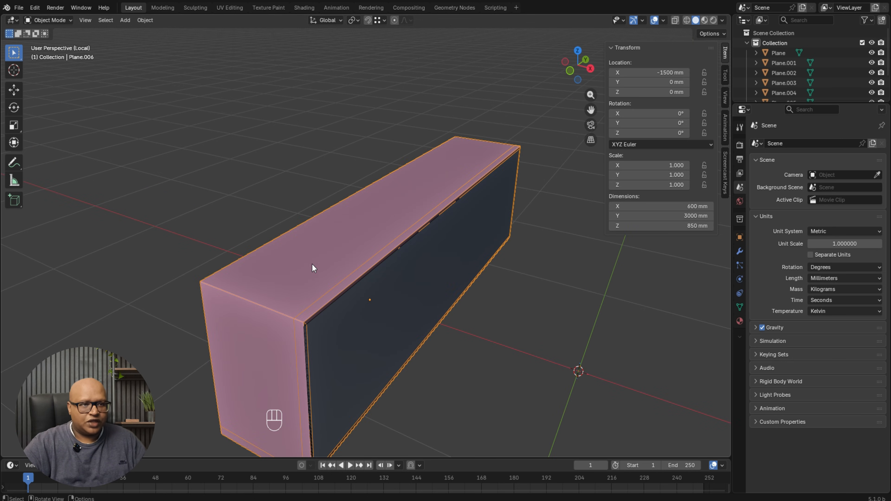
pyautogui.press('Tab')
pyautogui.click(338, 244)
pyautogui.press('3')
pyautogui.click(340, 246)
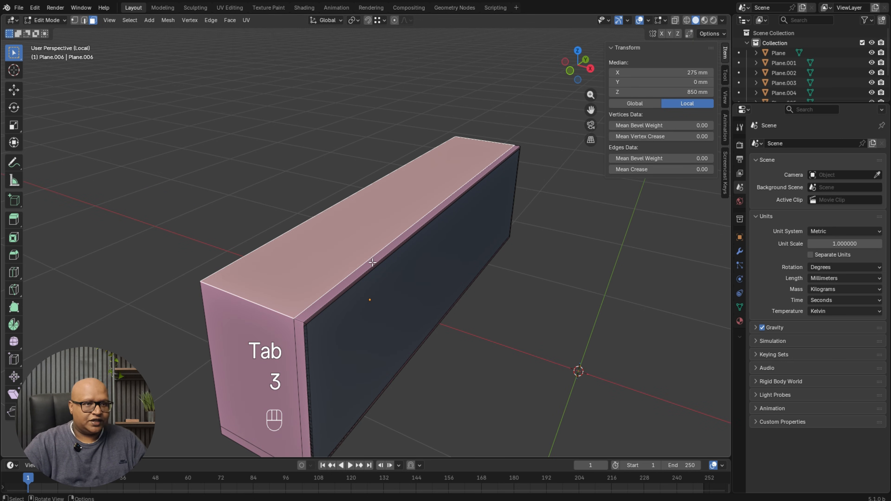
pyautogui.moveTo(364, 263); pyautogui.dragTo(369, 257, button='middle')
pyautogui.hotkey('shift', 'd')
pyautogui.press('Escape')
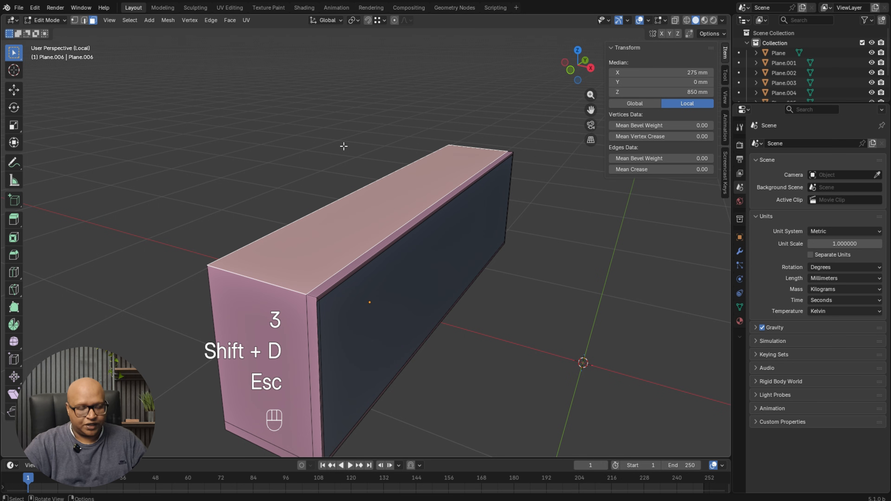
pyautogui.press('p')
pyautogui.click(342, 145)
pyautogui.press('Tab')
# Move the separated top panel's front edge along X and snap it to the box's front edge at X 600 mm.
pyautogui.click(369, 225)
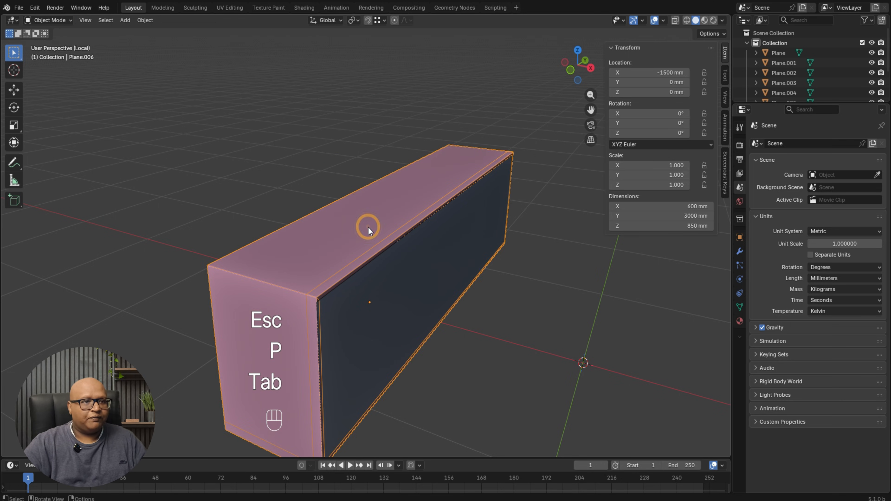
pyautogui.press('Tab')
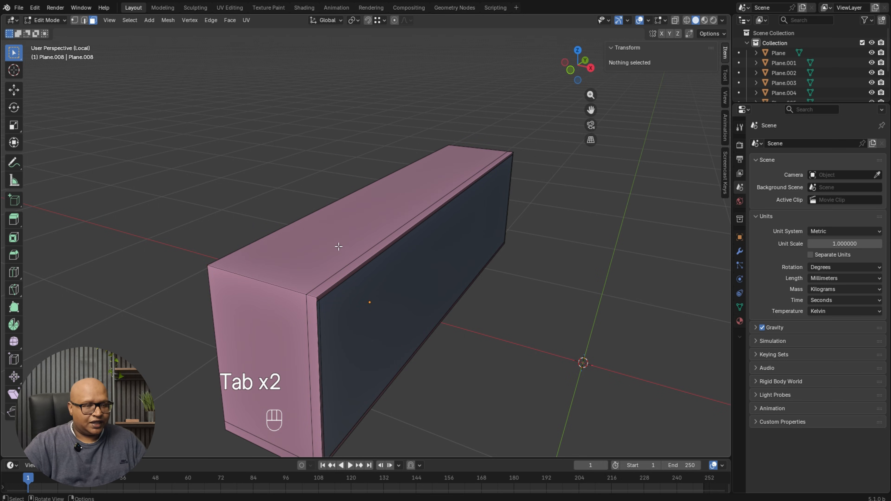
pyautogui.press('2')
pyautogui.click(327, 270)
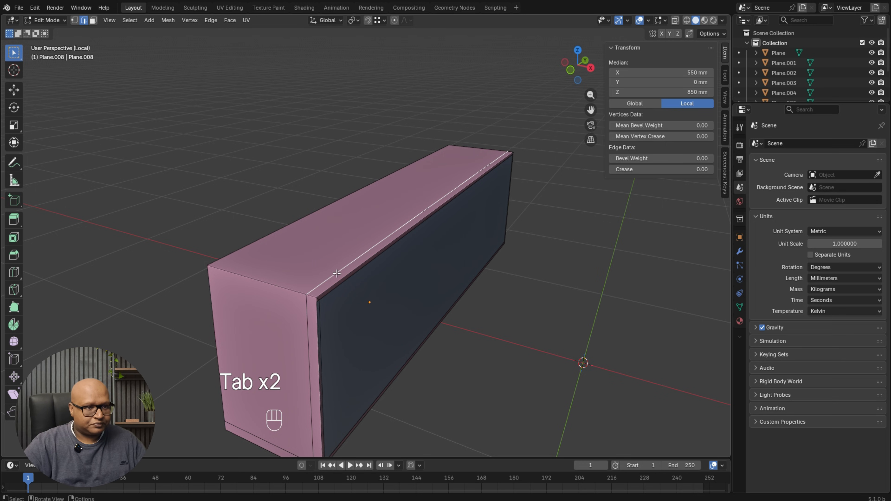
pyautogui.scroll(2, 327, 234)
pyautogui.click(12, 87)
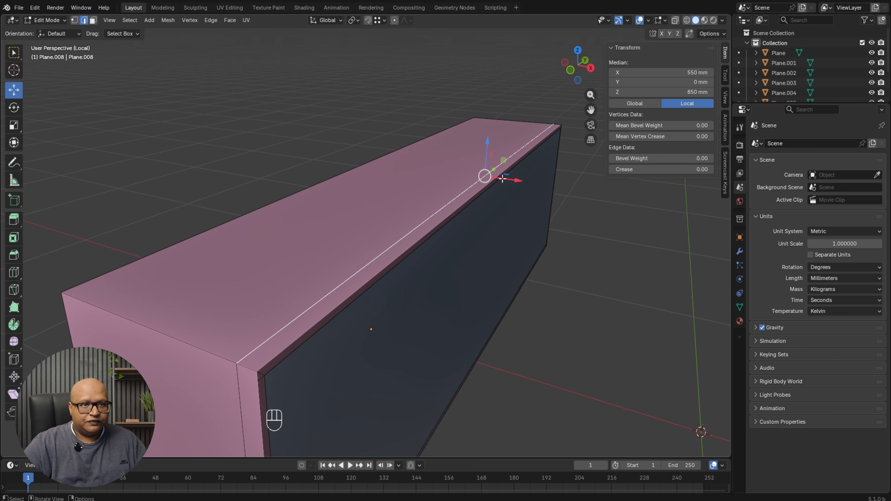
pyautogui.moveTo(515, 179); pyautogui.dragTo(254, 372)
# Extend the top panel's front edge a further 20 mm along the X axis to form an overhang.
pyautogui.scroll(-1, 428, 312)
pyautogui.keyDown('shift'); pyautogui.moveTo(464, 237); pyautogui.dragTo(432, 272, button='middle'); pyautogui.keyUp('shift')
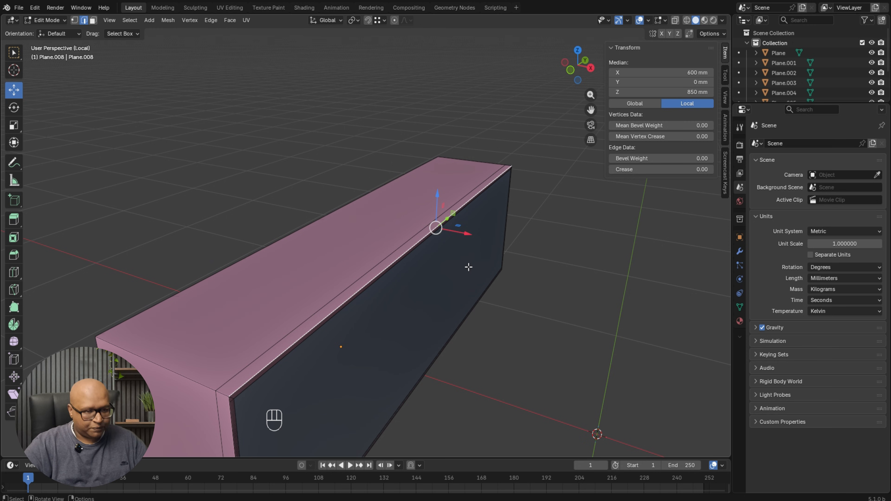
pyautogui.write('gx')
pyautogui.write('20')
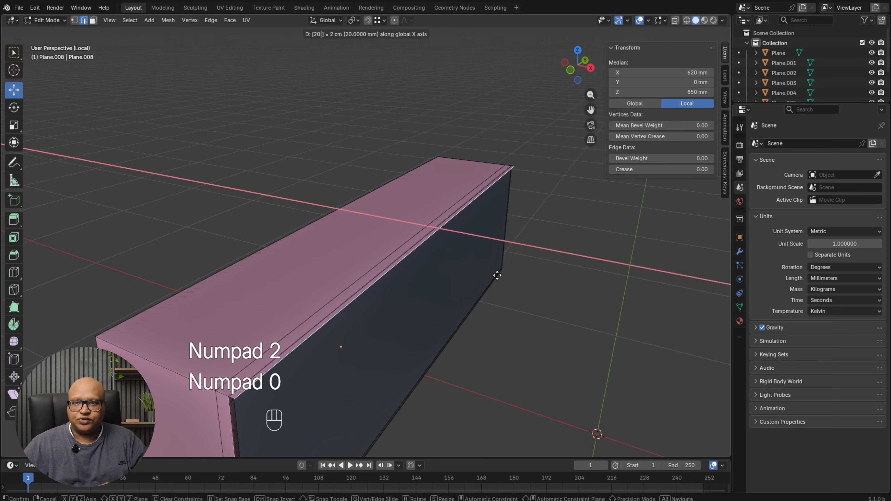
pyautogui.click(497, 276)
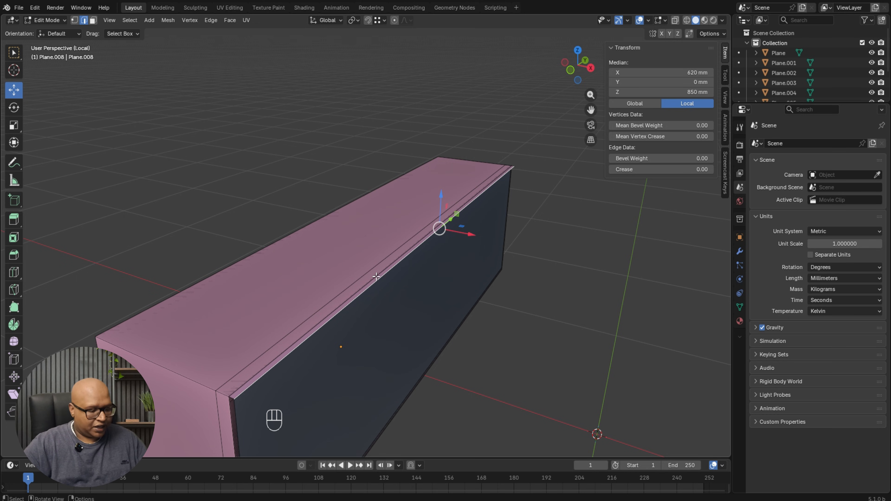
# Extrude the whole top panel face upward by 20 mm to form the worktop slab, and return to Object Mode.
pyautogui.click(93, 20)
pyautogui.click(354, 286)
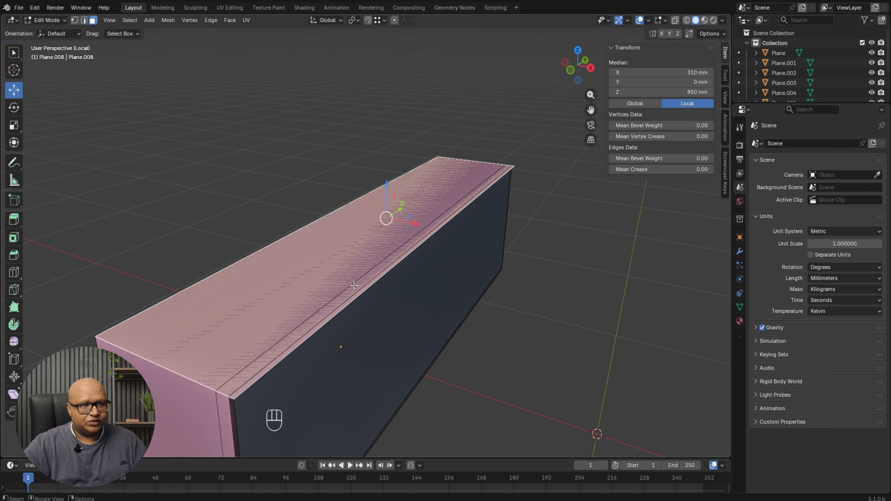
pyautogui.moveTo(354, 285); pyautogui.dragTo(465, 276, button='middle')
pyautogui.write('e')
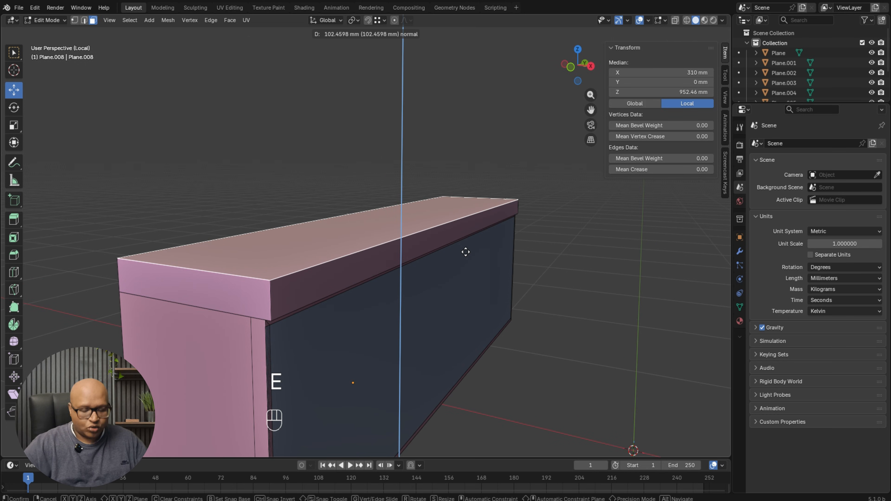
pyautogui.write('20')
pyautogui.press('KP_Enter')
pyautogui.press('Tab')
# Select the worktop slab and apply its object transform.
pyautogui.moveTo(562, 246); pyautogui.dragTo(279, 287, button='middle')
pyautogui.scroll(1, 324, 313)
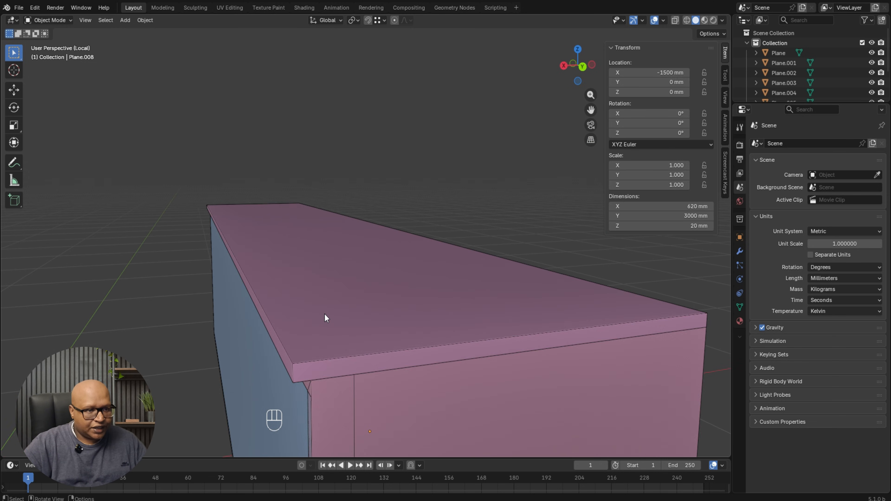
pyautogui.scroll(1, 323, 314)
pyautogui.scroll(-1, 311, 316)
pyautogui.moveTo(311, 316); pyautogui.dragTo(315, 313, button='middle')
pyautogui.keyDown('shift'); pyautogui.moveTo(315, 313); pyautogui.dragTo(315, 312, button='middle'); pyautogui.keyUp('shift')
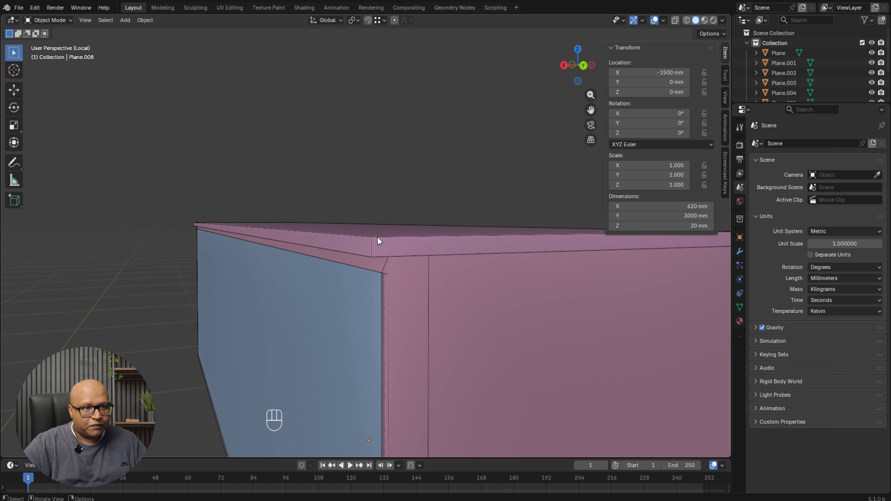
pyautogui.moveTo(368, 243); pyautogui.dragTo(370, 238, button='middle')
pyautogui.click(369, 243)
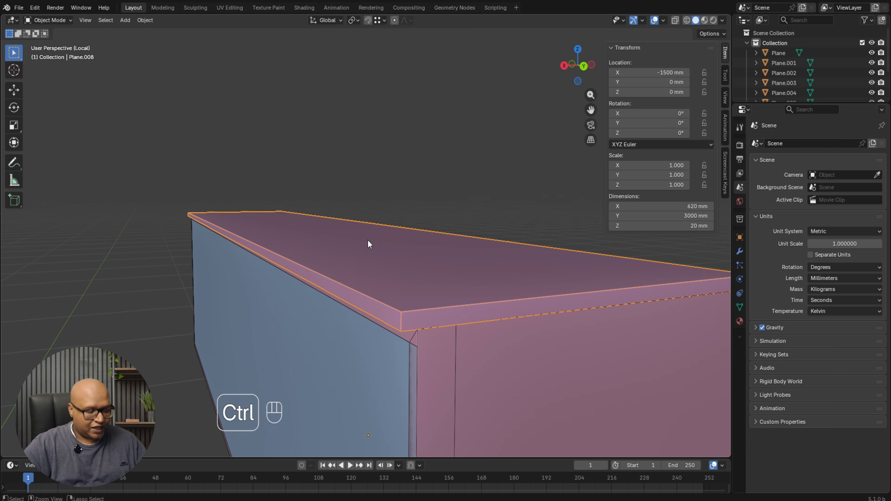
pyautogui.hotkey('ctrl', 'a')
pyautogui.click(415, 203)
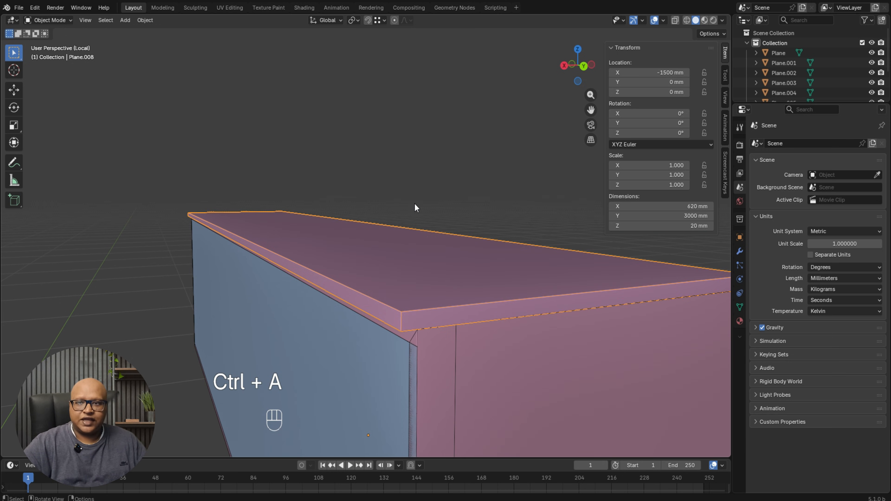
# Bevel the worktop's upper front edge by about 8 mm with 4 segments, return to Object Mode and deselect the slab.
pyautogui.press('Tab')
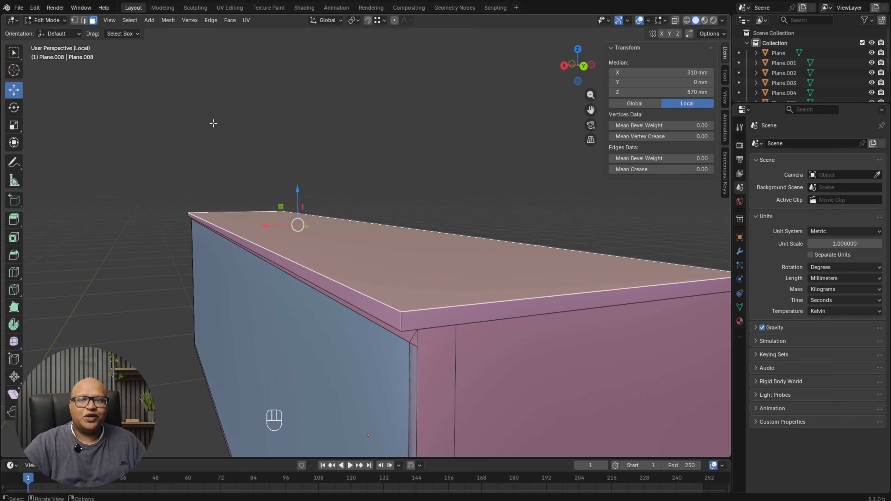
pyautogui.press('2')
pyautogui.click(335, 278)
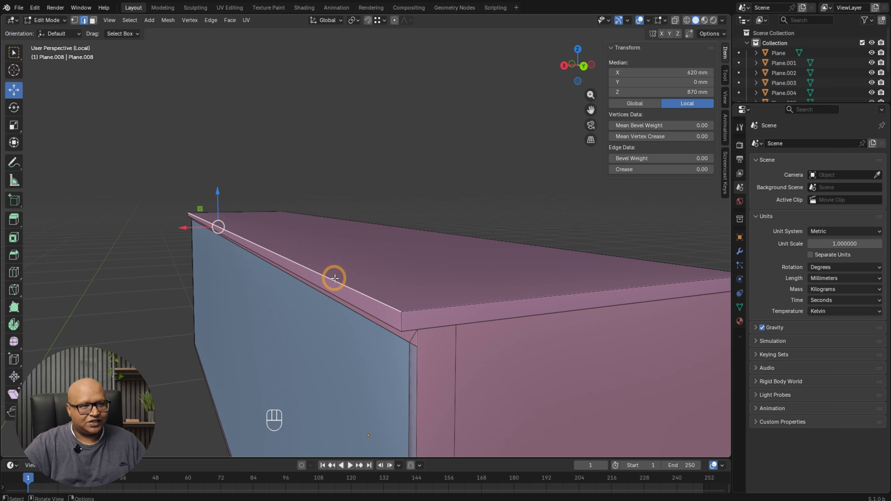
pyautogui.hotkey('ctrl', 'b')
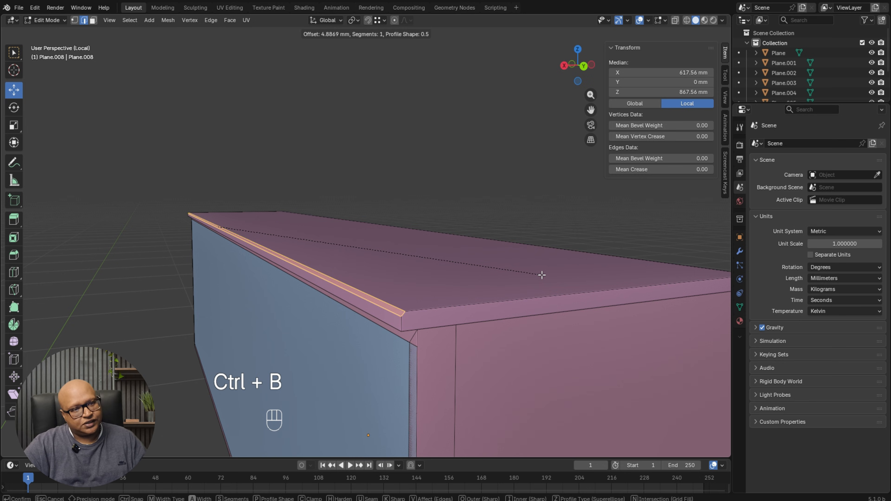
pyautogui.scroll(2, 542, 274)
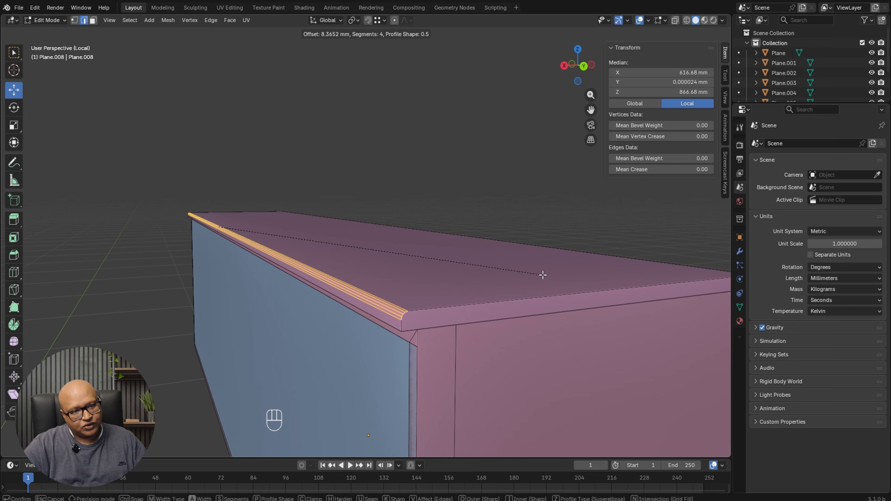
pyautogui.click(543, 275)
pyautogui.press('Tab')
pyautogui.click(494, 141)
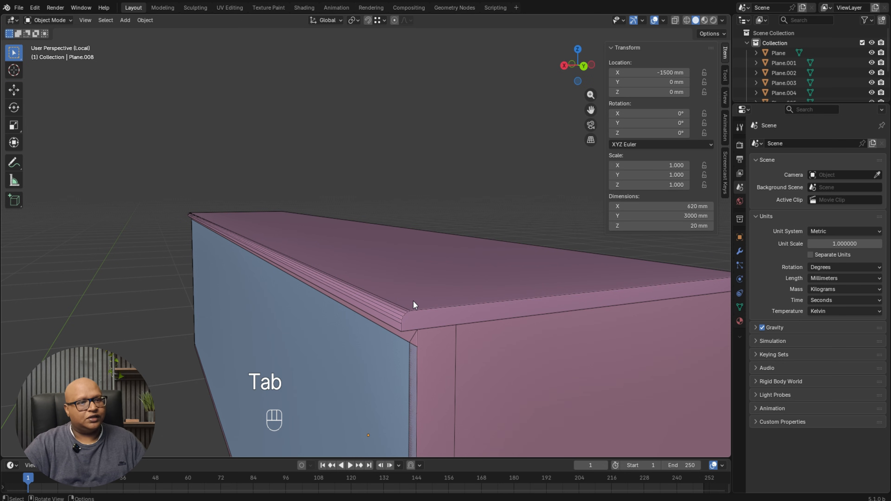
# Divide the cabinet's front panel into six equal sections with five evenly spaced vertical loop cuts.
pyautogui.keyDown('shift'); pyautogui.moveTo(416, 310); pyautogui.dragTo(342, 262, button='middle'); pyautogui.keyUp('shift')
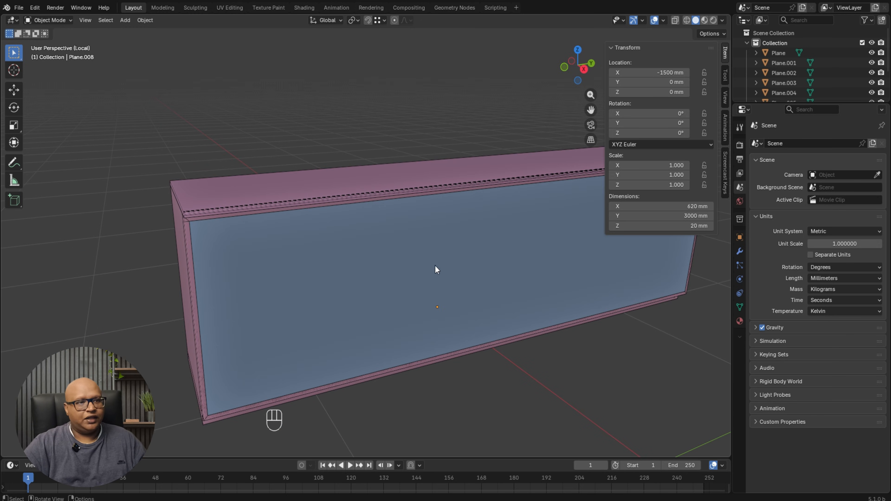
pyautogui.moveTo(436, 267)
pyautogui.mouseDown(button='middle')
pyautogui.moveTo(441, 295)
pyautogui.moveTo(429, 278)
pyautogui.mouseUp(button='middle')
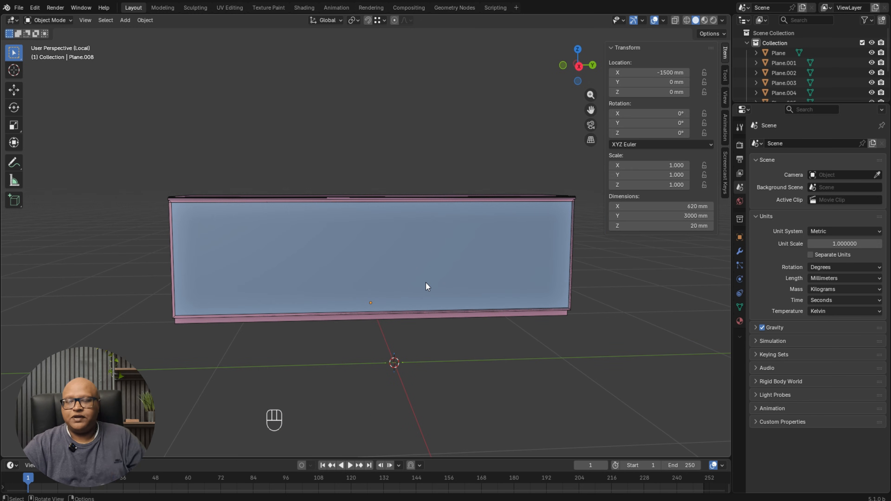
pyautogui.keyDown('shift'); pyautogui.moveTo(422, 366); pyautogui.dragTo(476, 405, button='middle'); pyautogui.keyUp('shift')
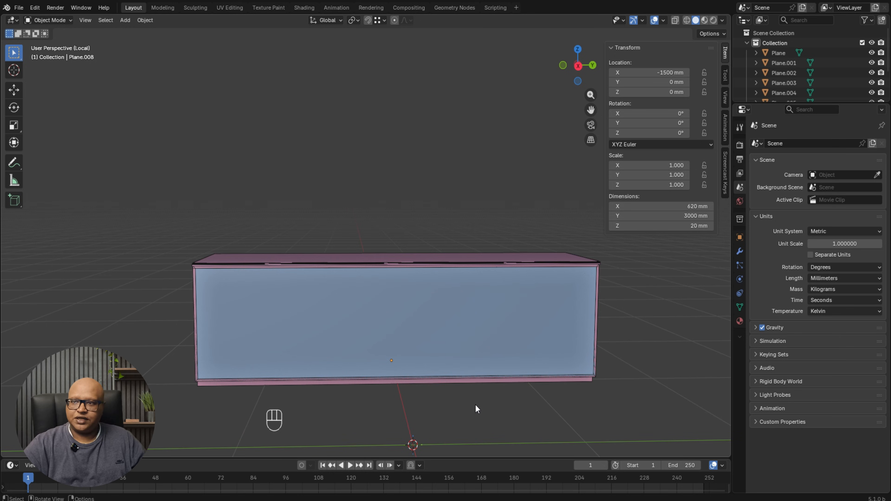
pyautogui.keyDown('shift'); pyautogui.moveTo(452, 370); pyautogui.dragTo(416, 312, button='middle'); pyautogui.keyUp('shift')
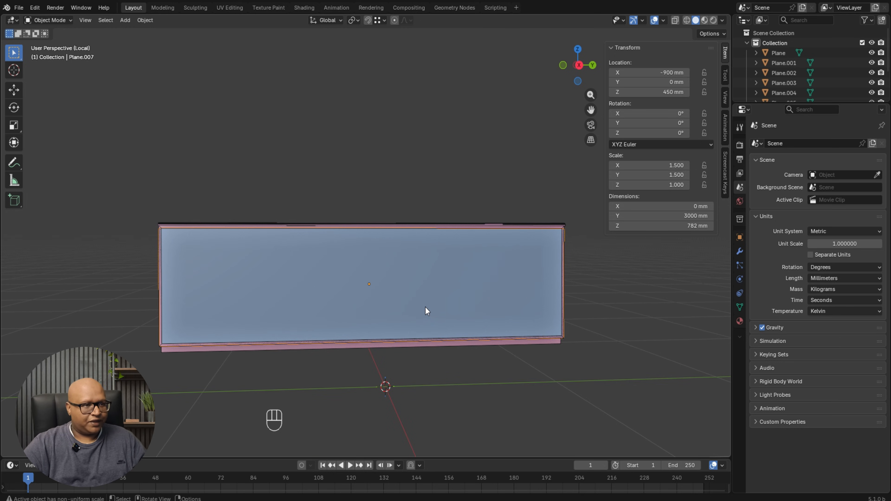
pyautogui.press('Tab')
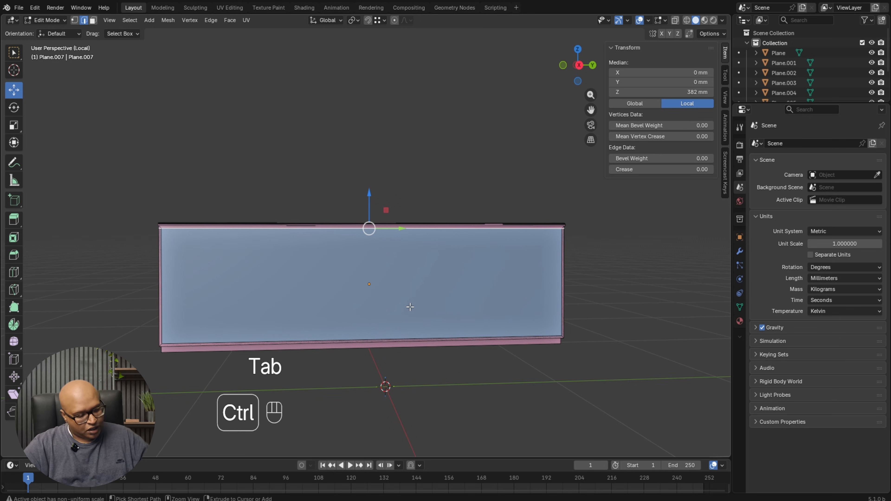
pyautogui.hotkey('ctrl', 'r')
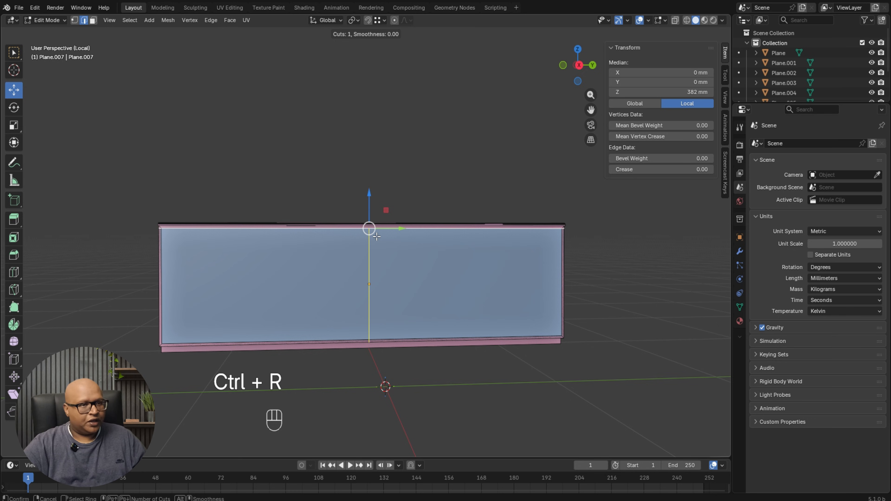
pyautogui.scroll(3, 376, 237)
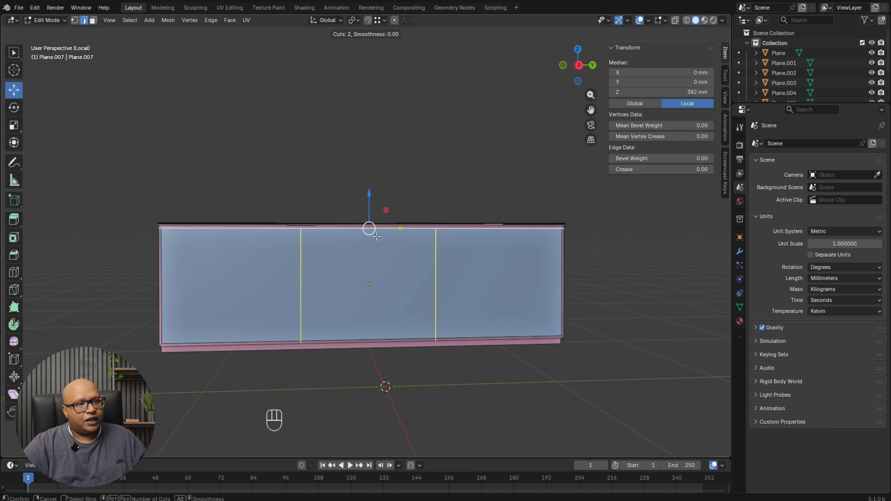
pyautogui.scroll(1, 377, 237)
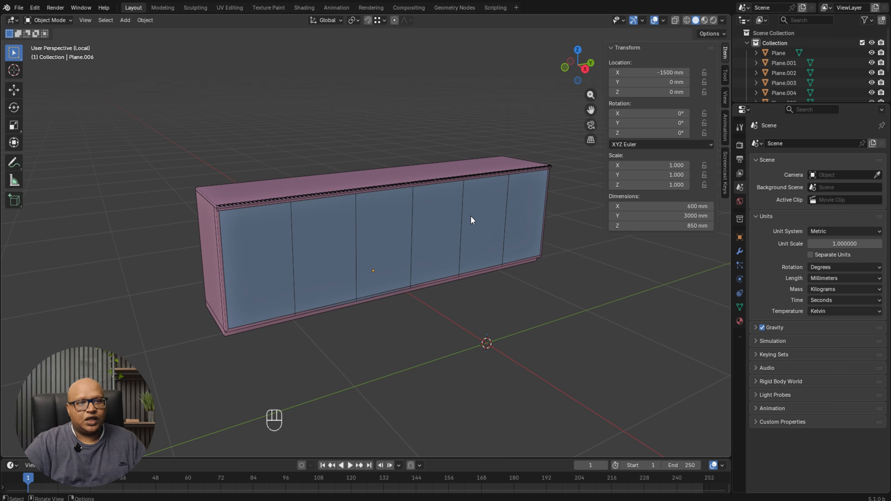
# Bevel the five vertical dividing edges of the cabinet's front panel by 1.5 mm with 1 segment.
pyautogui.scroll(5, 324, 251)
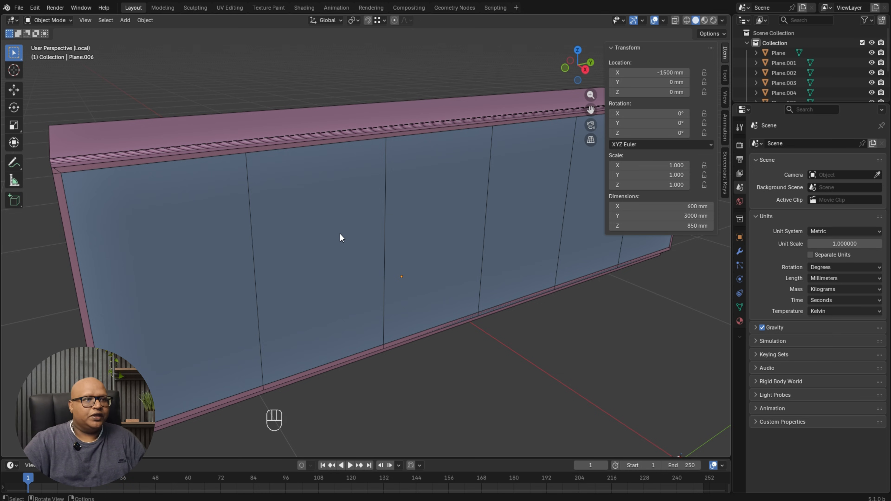
pyautogui.scroll(-2, 333, 234)
pyautogui.keyDown('shift'); pyautogui.click(324, 238); pyautogui.keyUp('shift')
pyautogui.moveTo(323, 236); pyautogui.dragTo(315, 222, button='middle')
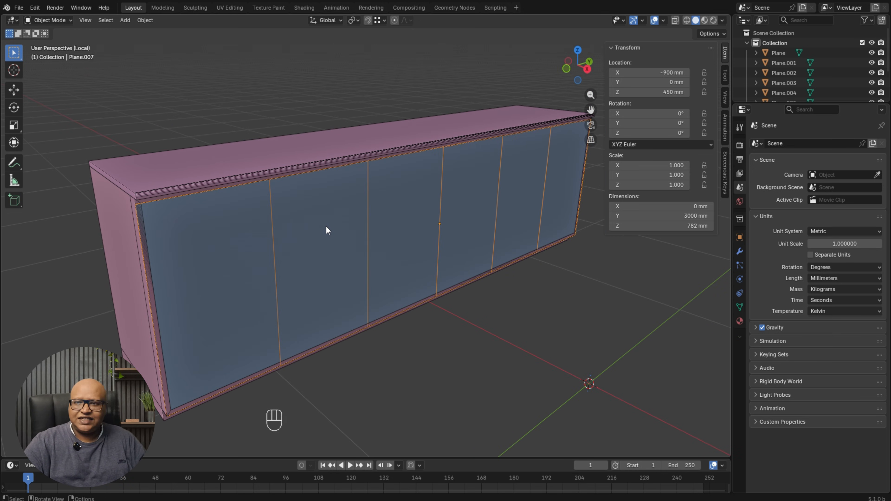
pyautogui.press('Tab')
pyautogui.click(271, 218)
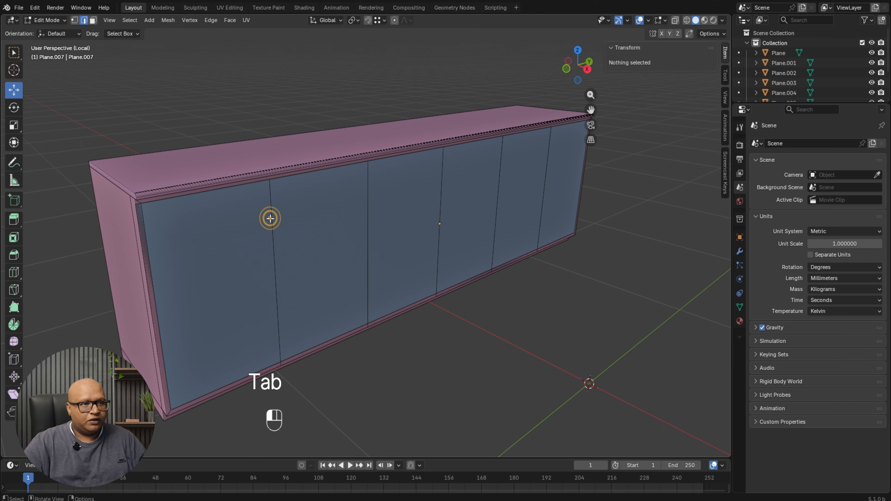
pyautogui.keyDown('shift'); pyautogui.click(367, 203); pyautogui.keyUp('shift')
pyautogui.keyDown('shift'); pyautogui.click(440, 184); pyautogui.keyUp('shift')
pyautogui.keyDown('shift'); pyautogui.click(501, 165); pyautogui.keyUp('shift')
pyautogui.keyDown('shift'); pyautogui.click(543, 162); pyautogui.keyUp('shift')
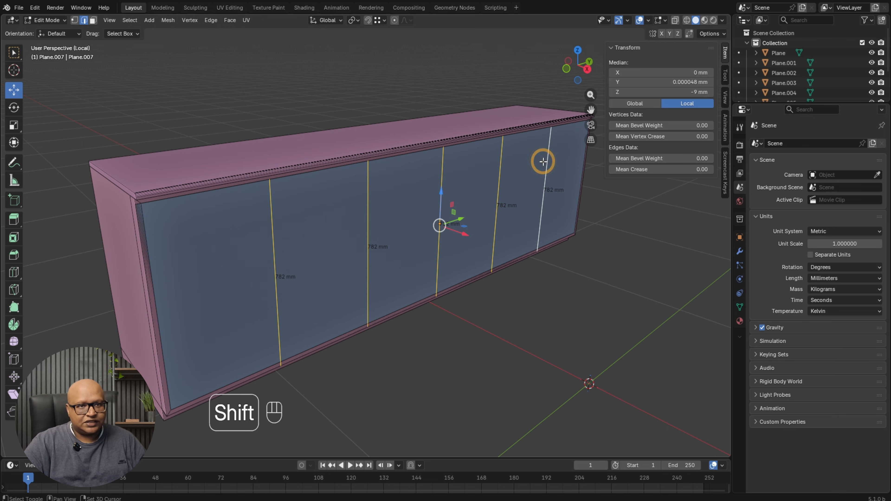
pyautogui.hotkey('ctrl', 'b')
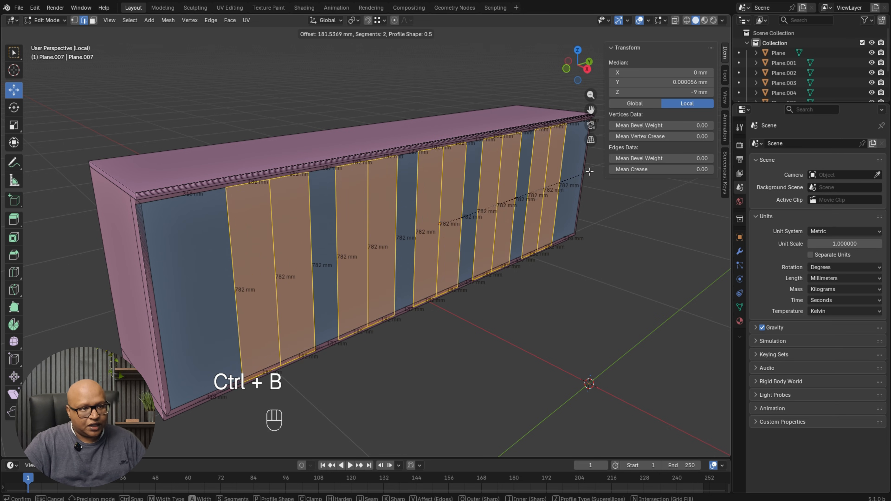
pyautogui.scroll(1, 583, 169)
pyautogui.scroll(-2, 584, 169)
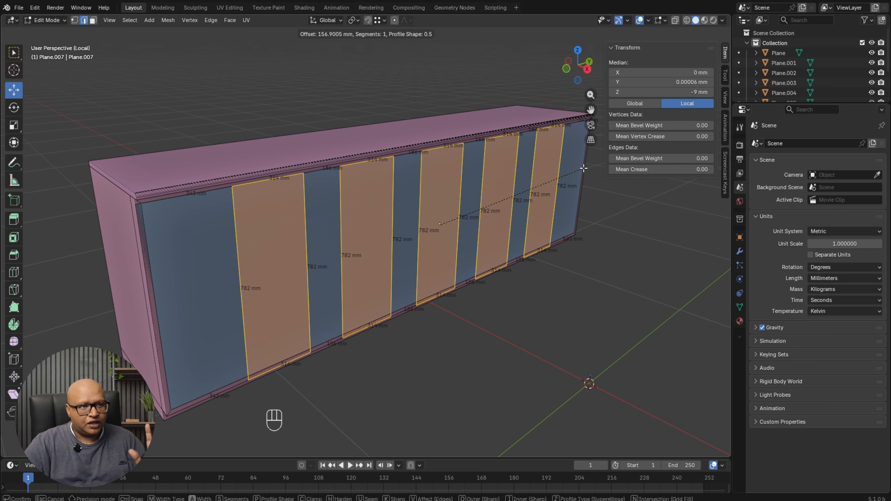
pyautogui.press('KP_1')
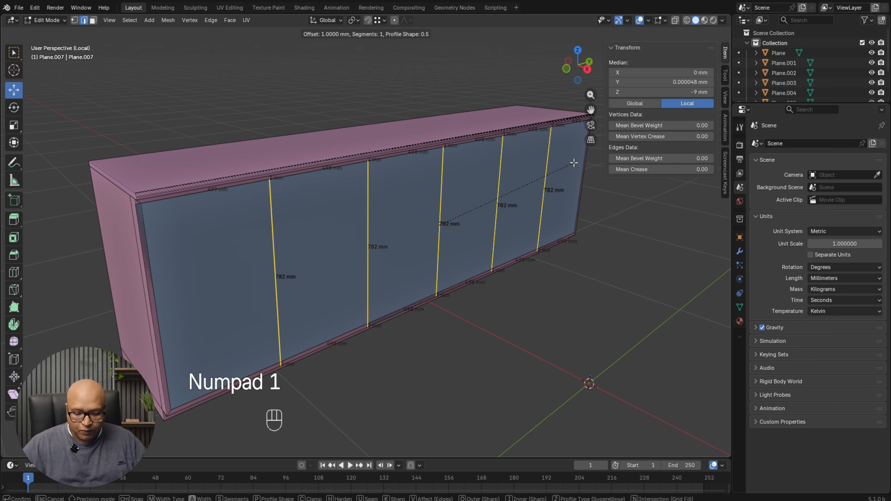
pyautogui.press('KP_Decimal')
pyautogui.press('KP_5')
pyautogui.press('KP_Enter')
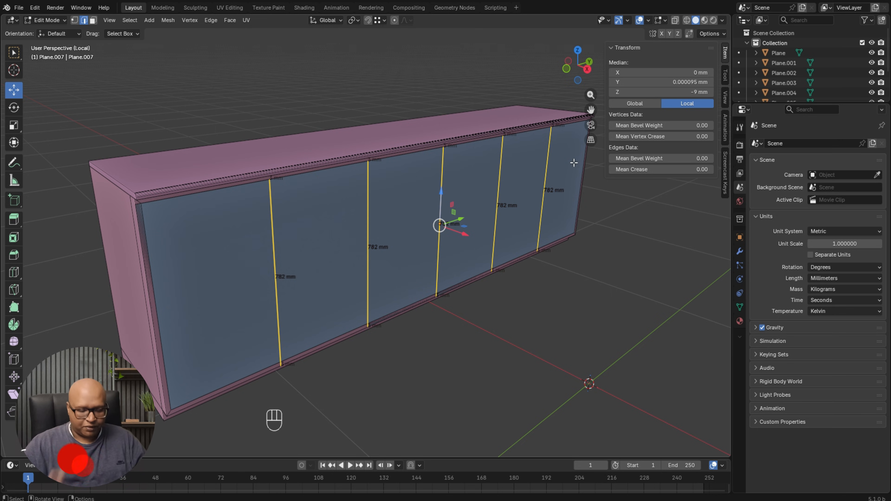
# Delete the narrow bevelled faces to leave gaps between the front panel's sections, and return to Object Mode.
pyautogui.press('Delete')
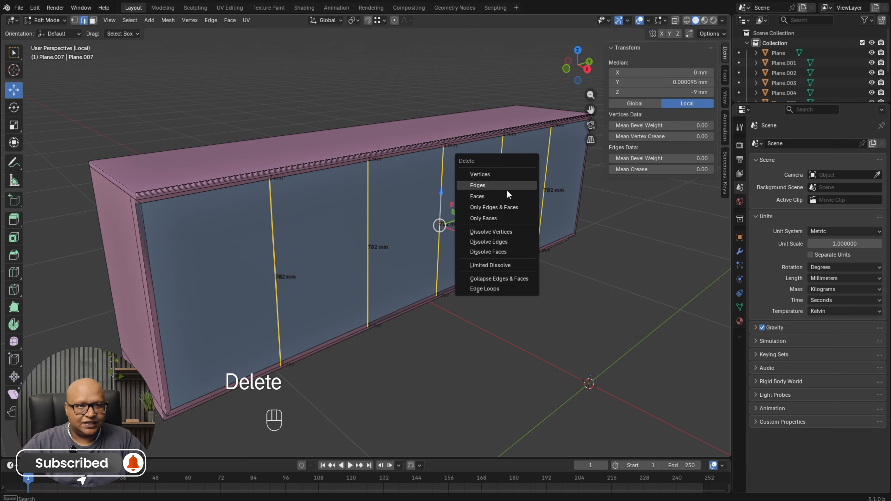
pyautogui.click(462, 192)
pyautogui.press('Tab')
pyautogui.moveTo(595, 307); pyautogui.dragTo(432, 233, button='middle')
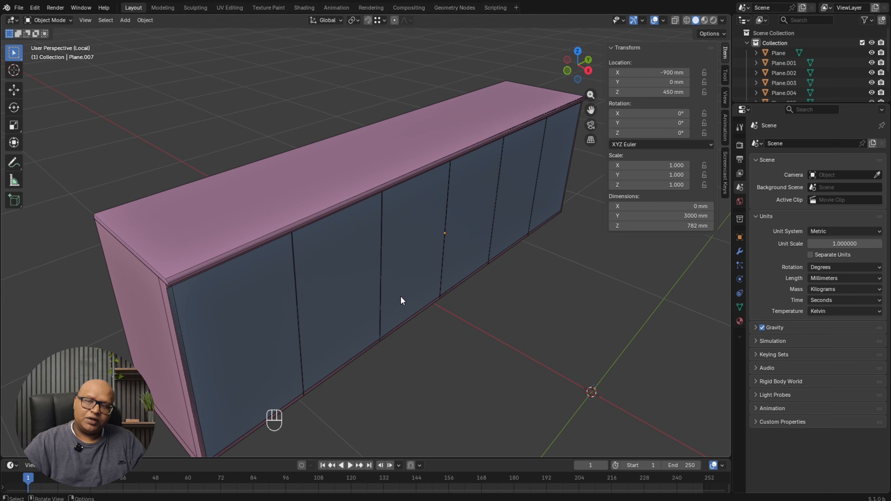
# Extrude all faces of the front panel outward by 18 mm to give the doors thickness, and return to Object Mode.
pyautogui.moveTo(336, 302); pyautogui.dragTo(357, 270, button='middle')
pyautogui.press('Tab')
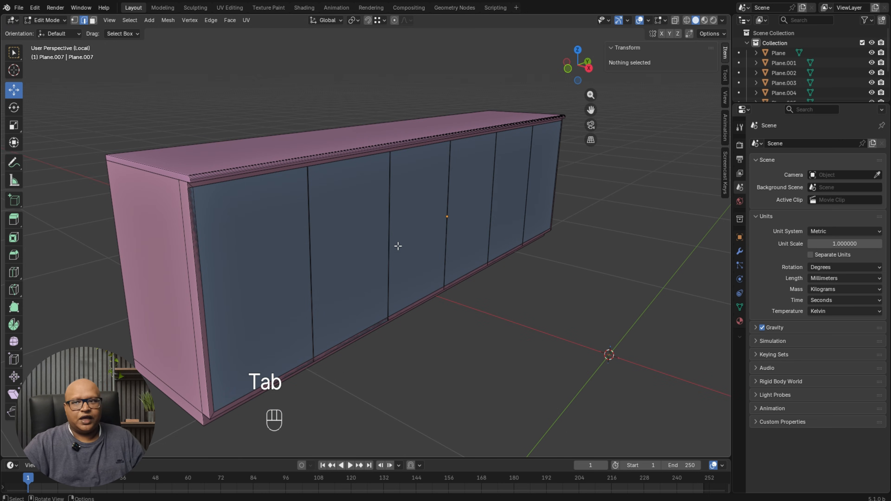
pyautogui.moveTo(398, 246); pyautogui.dragTo(425, 226, button='middle')
pyautogui.press('a')
pyautogui.press('a')
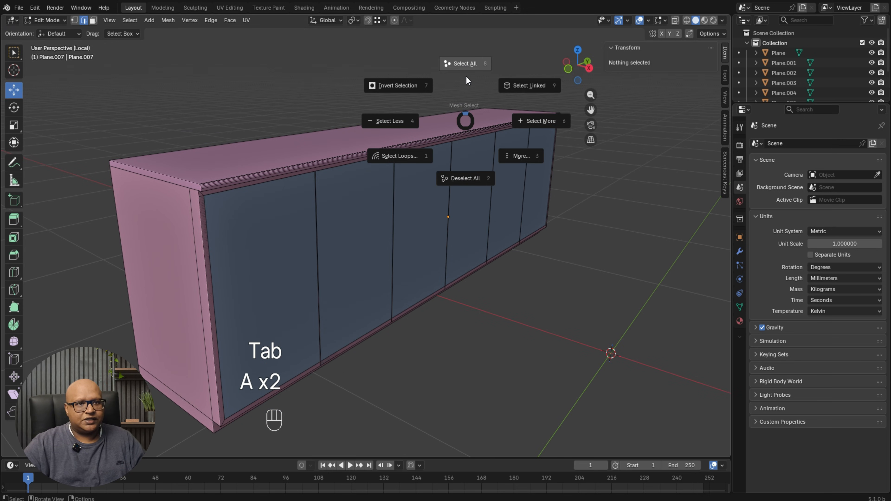
pyautogui.click(466, 66)
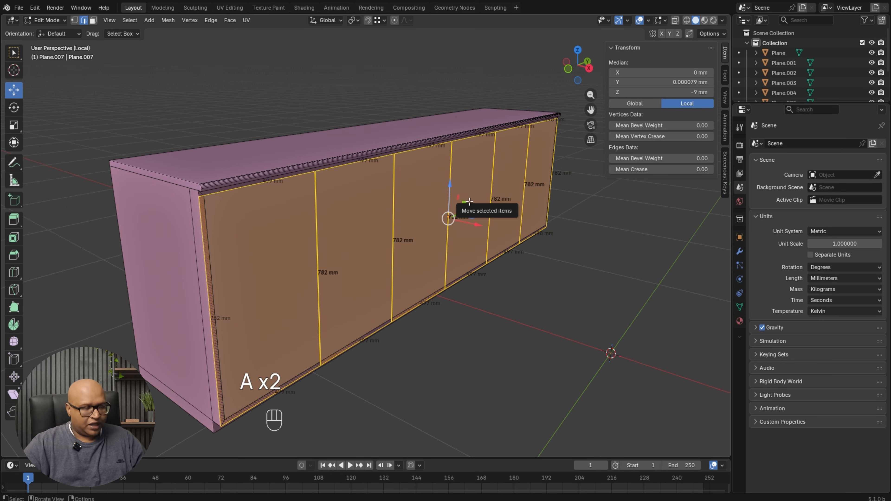
pyautogui.write('e')
pyautogui.write('8')
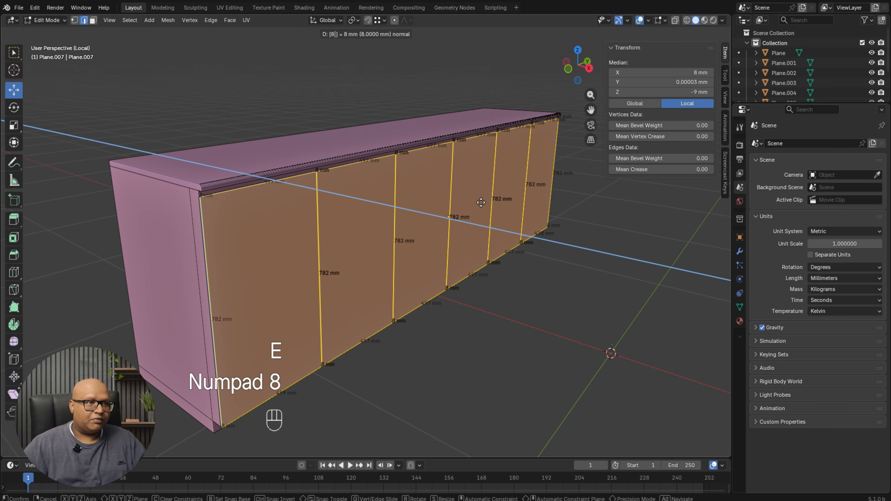
pyautogui.press('BackSpace')
pyautogui.press('BackSpace')
pyautogui.write('18')
pyautogui.press('KP_Enter')
pyautogui.press('Tab')
# Place the 3D cursor near the upper end of the outer door's side face and add a mesh cube there.
pyautogui.scroll(5, 296, 192)
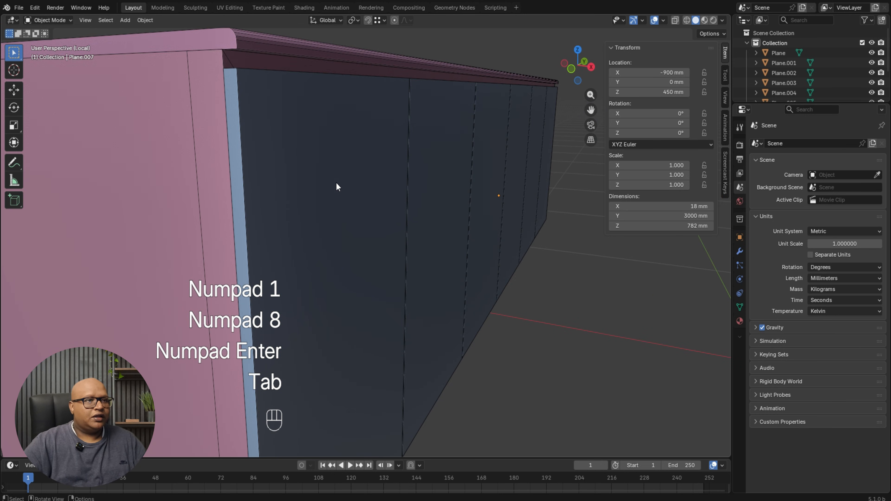
pyautogui.keyDown('shift'); pyautogui.moveTo(523, 145); pyautogui.dragTo(431, 181, button='middle'); pyautogui.keyUp('shift')
pyautogui.scroll(-3, 468, 176)
pyautogui.scroll(4, 466, 175)
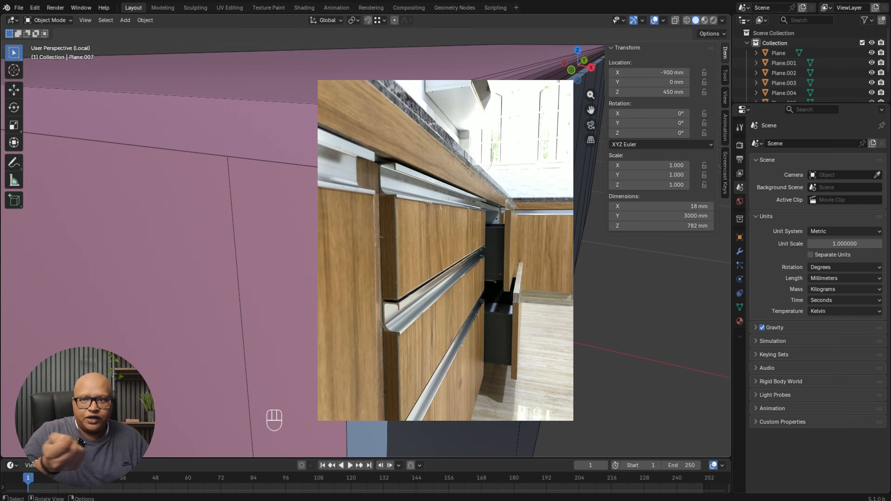
pyautogui.moveTo(433, 251)
pyautogui.keyDown('shift'); pyautogui.mouseDown(button='middle')
pyautogui.moveTo(435, 263)
pyautogui.moveTo(439, 246)
pyautogui.moveTo(484, 288)
pyautogui.moveTo(440, 257)
pyautogui.mouseUp(button='middle'); pyautogui.keyUp('shift')
pyautogui.scroll(-5, 445, 255)
pyautogui.keyDown('shift'); pyautogui.moveTo(351, 255); pyautogui.dragTo(363, 235, button='middle'); pyautogui.keyUp('shift')
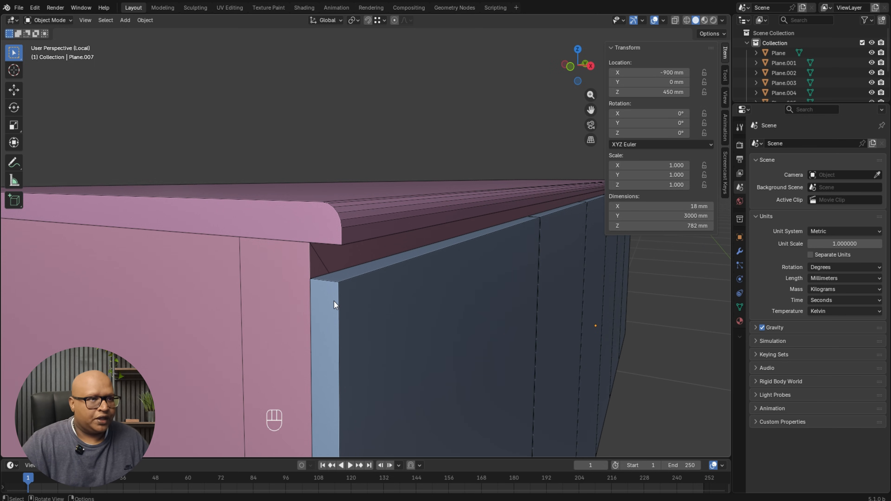
pyautogui.press('shift')
pyautogui.keyDown('shift'); pyautogui.rightClick(324, 297); pyautogui.keyUp('shift')
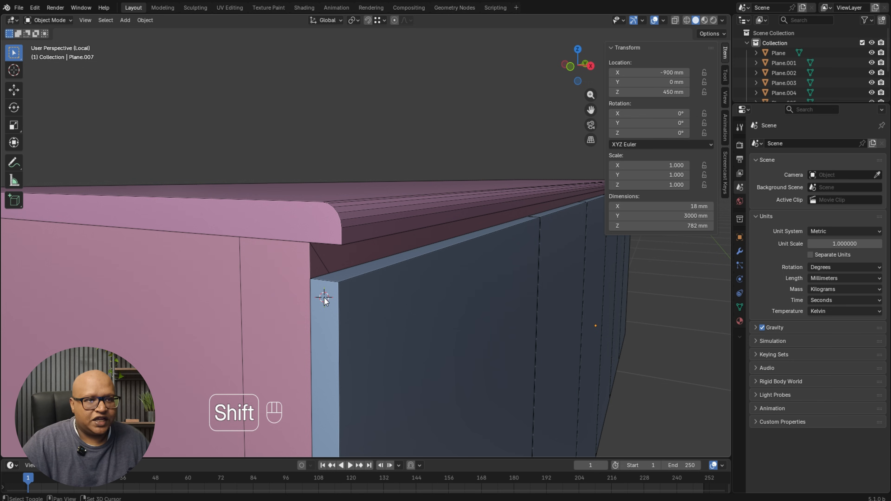
pyautogui.hotkey('shift', 'a')
pyautogui.moveTo(357, 309)
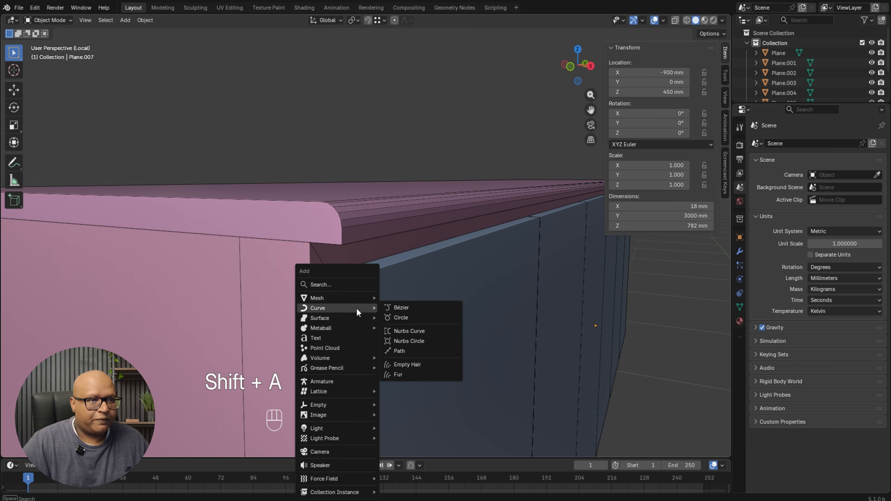
pyautogui.click(414, 309)
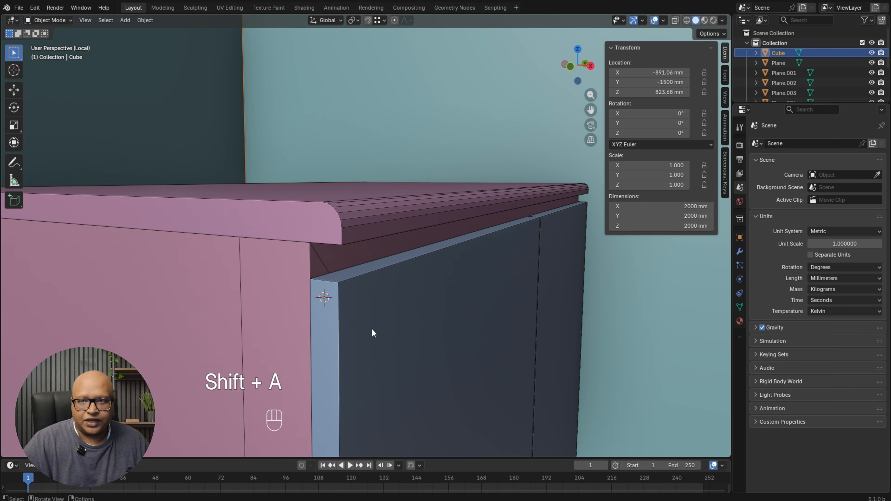
# Scale the new cube down uniformly to about 16 mm per side.
pyautogui.press('s')
pyautogui.press('s')
pyautogui.press('s')
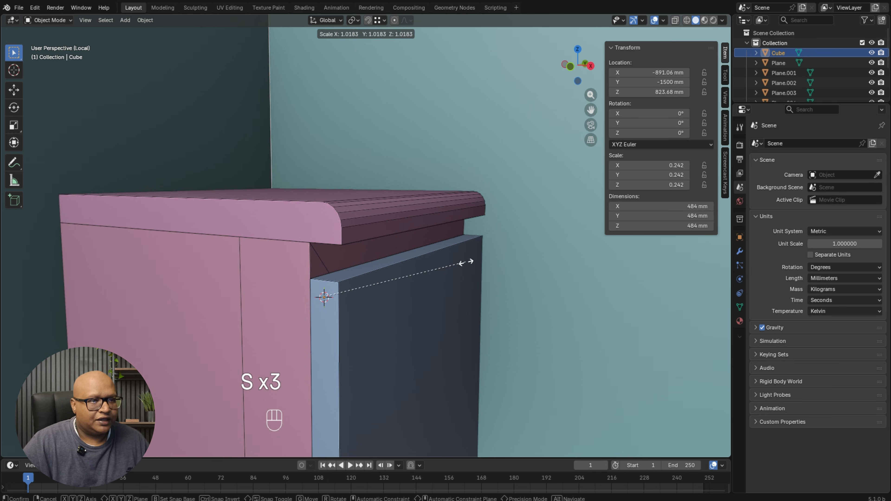
pyautogui.press('s')
pyautogui.click(388, 279)
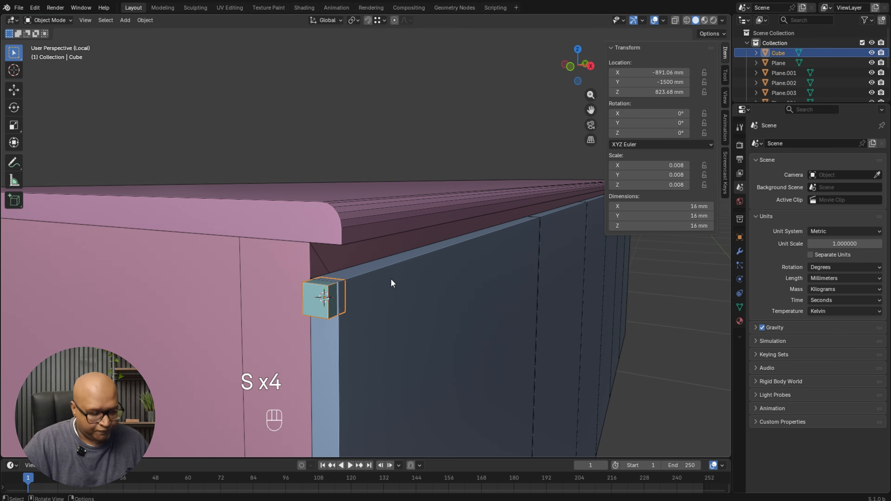
# Merge all of the cube's vertices at center into a single vertex in Edit Mode.
pyautogui.press('Tab')
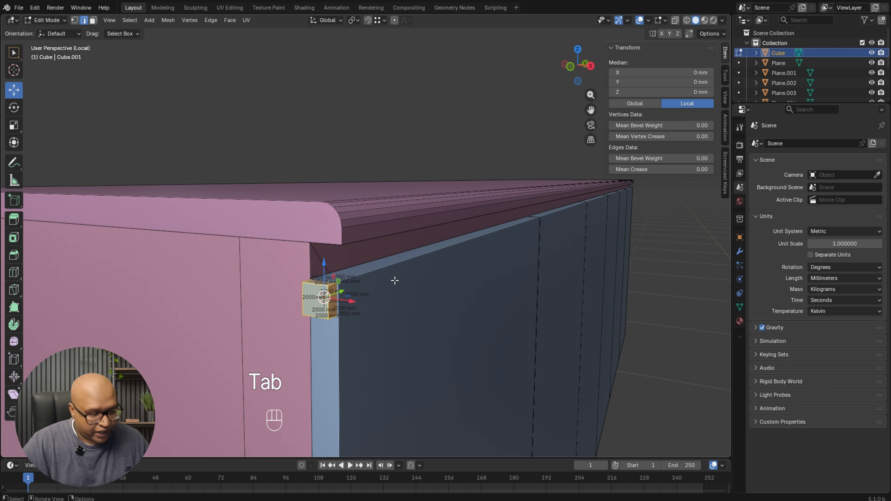
pyautogui.press('a')
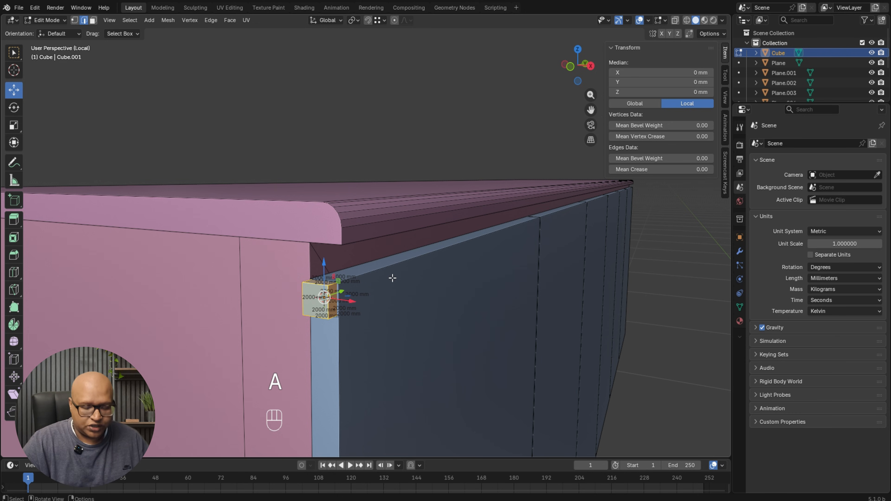
pyautogui.press('m')
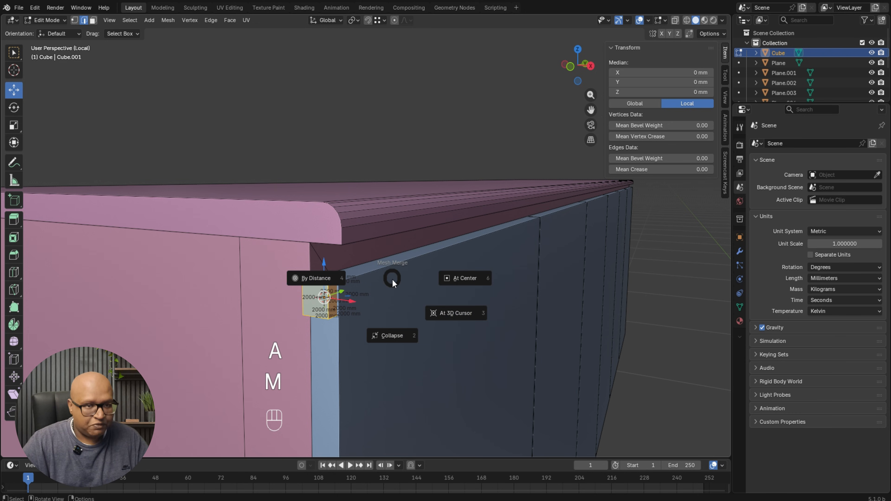
pyautogui.click(448, 281)
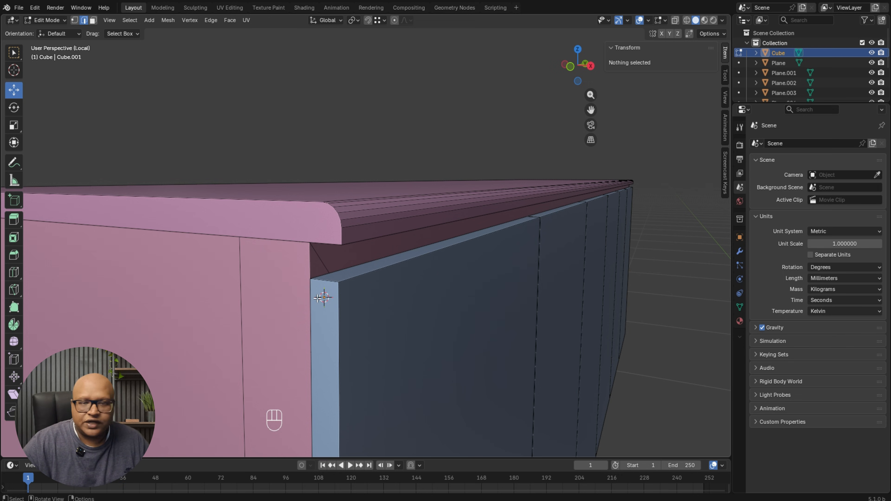
# Select the merged vertex in vertex select mode and snap it to the outer door's upper front corner.
pyautogui.press('g')
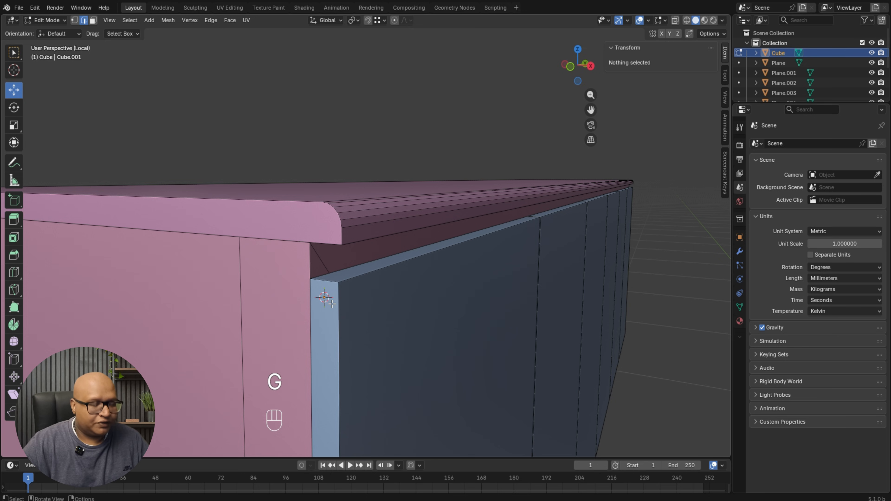
pyautogui.click(74, 20)
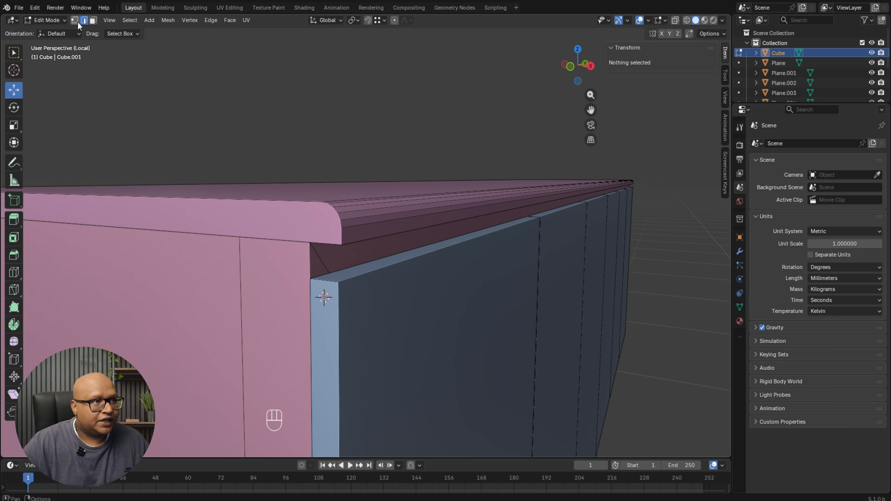
pyautogui.moveTo(353, 348); pyautogui.dragTo(310, 275)
pyautogui.press('g')
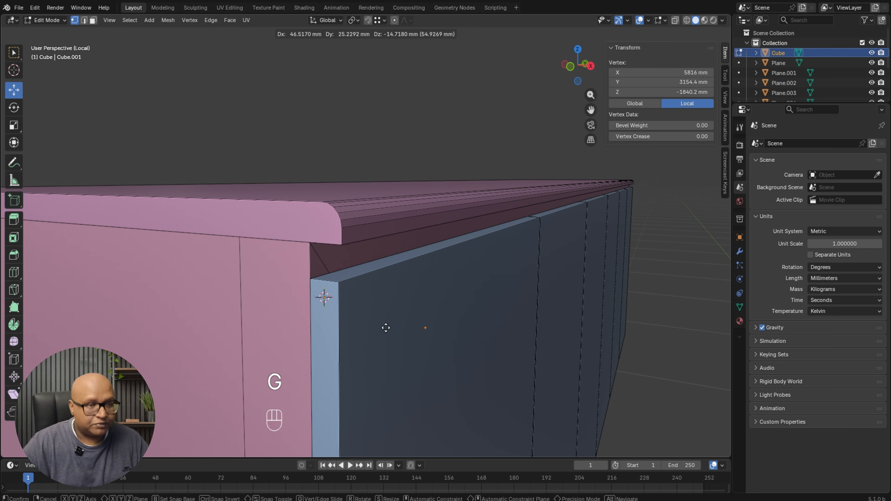
pyautogui.press('Escape')
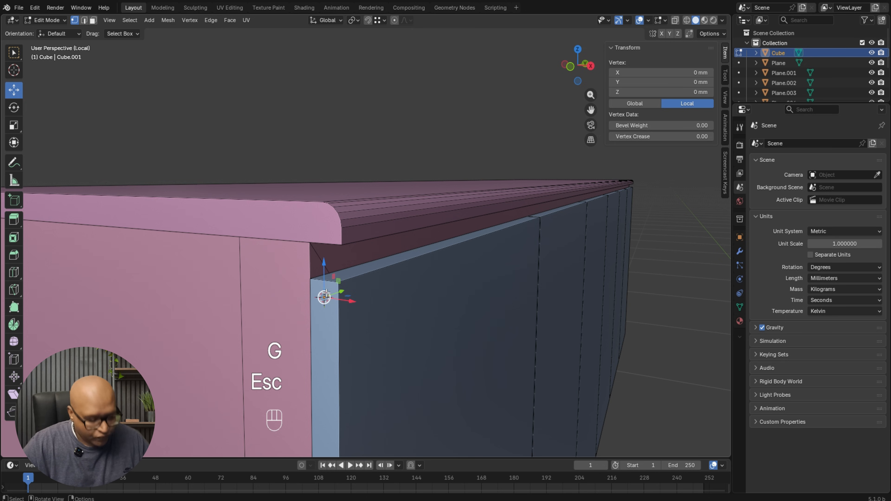
pyautogui.press('g')
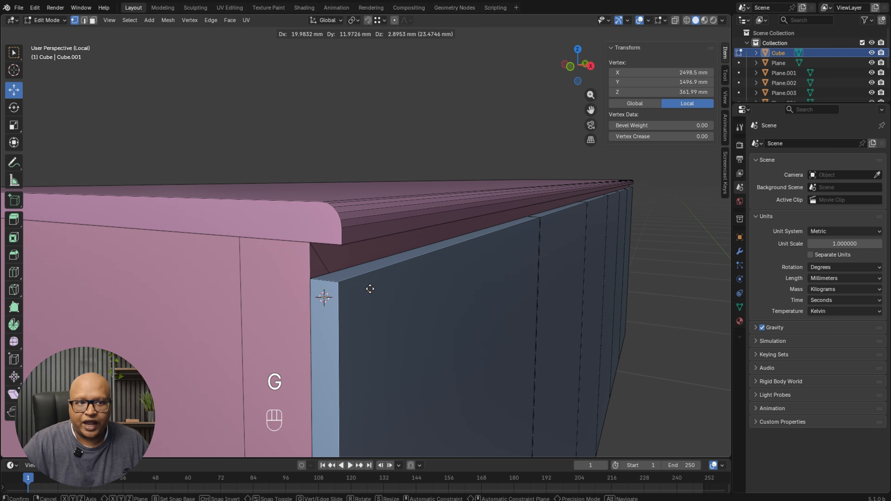
pyautogui.keyDown('ctrl'); pyautogui.click(341, 285); pyautogui.keyUp('ctrl')
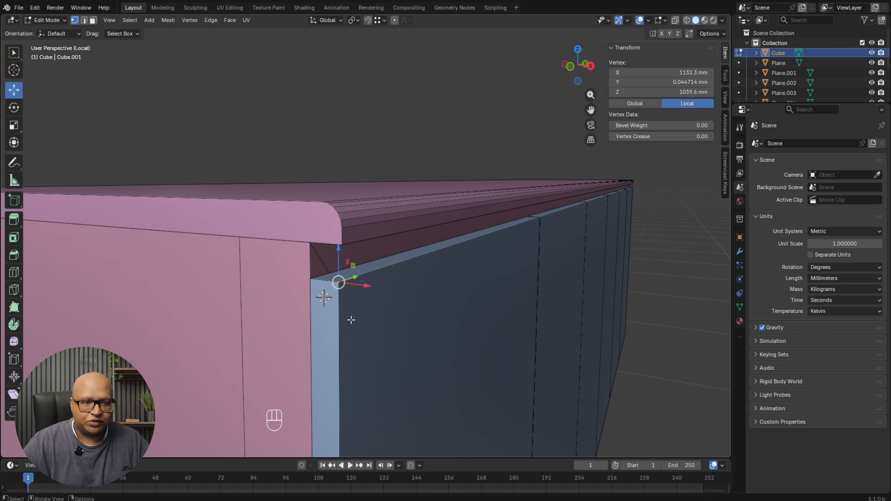
# Extrude the corner vertex a short distance straight down along the door's front edge, and reselect the upper vertex.
pyautogui.press('e')
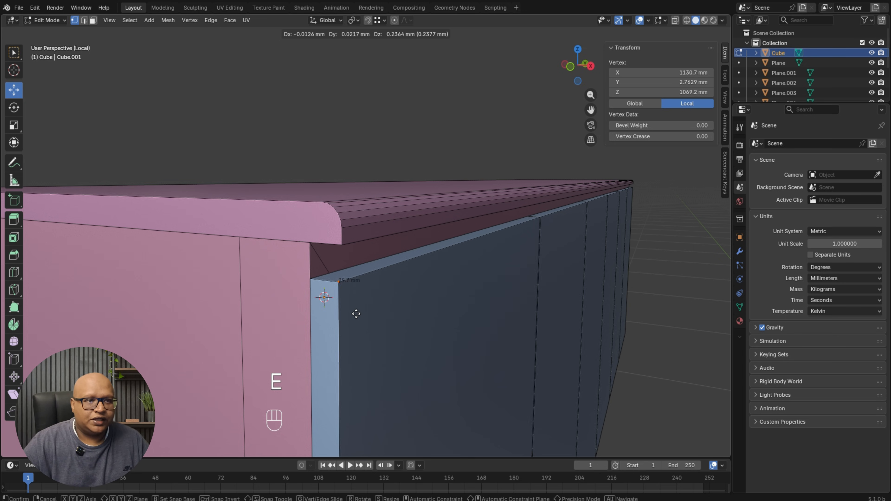
pyautogui.click(355, 331)
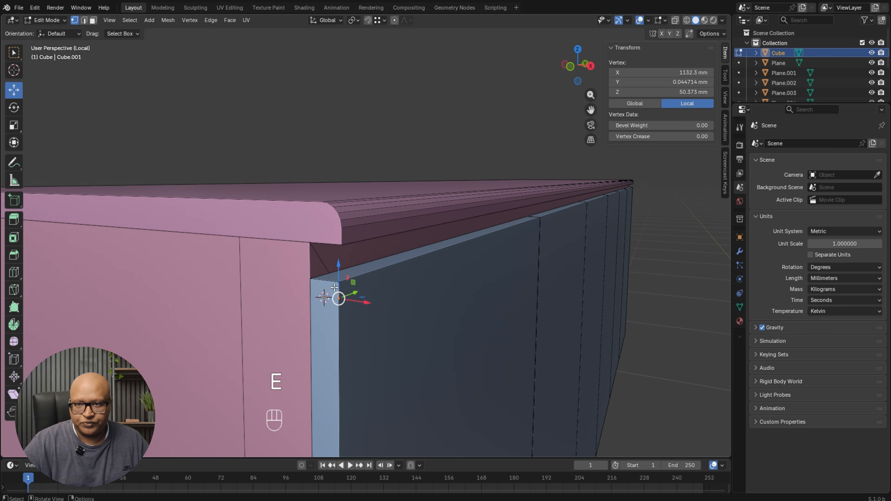
pyautogui.keyDown('ctrl'); pyautogui.moveTo(337, 297); pyautogui.dragTo(335, 281, button='middle'); pyautogui.keyUp('ctrl')
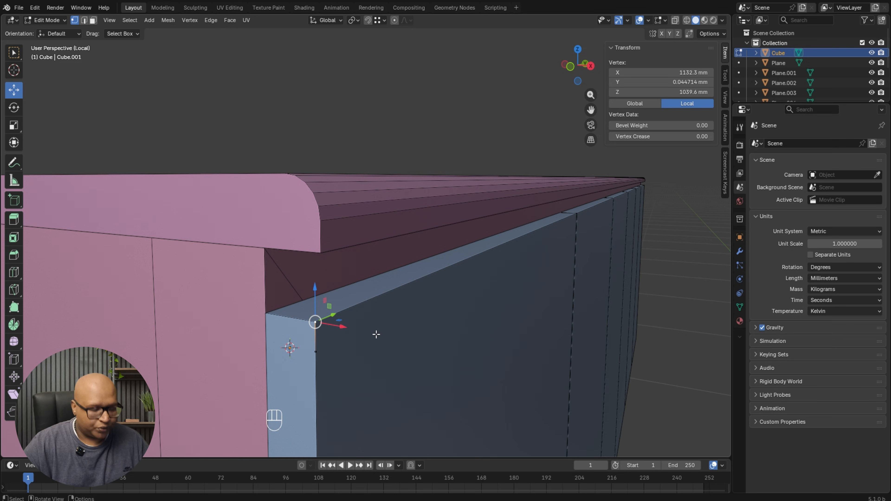
# Extrude the corner vertex 18 mm back along X to the door's rear edge, then about 15 mm straight up.
pyautogui.press('e')
pyautogui.moveTo(368, 341); pyautogui.dragTo(340, 329, button='middle')
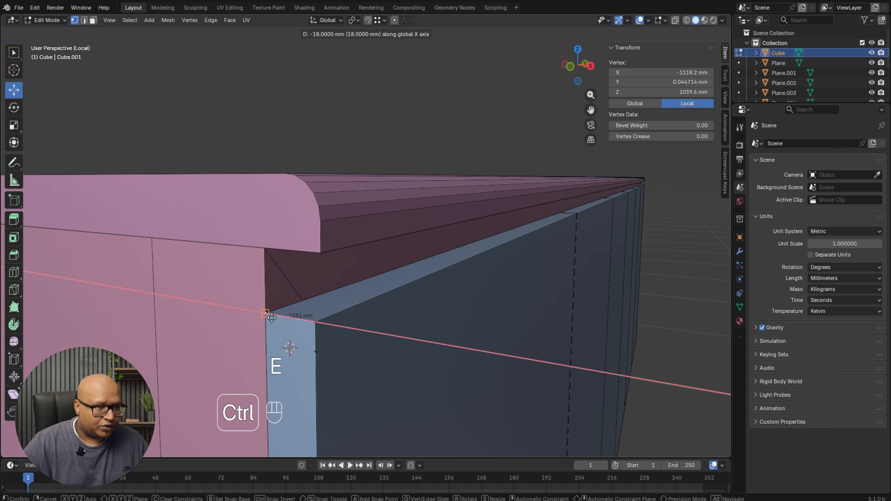
pyautogui.keyDown('ctrl'); pyautogui.click(266, 312); pyautogui.keyUp('ctrl')
pyautogui.press('e')
pyautogui.moveTo(270, 305); pyautogui.dragTo(315, 271, button='middle')
pyautogui.keyDown('ctrl'); pyautogui.click(270, 261); pyautogui.keyUp('ctrl')
# Extrude the profile's top vertex forward along X in line with the door front, then a short lip downward.
pyautogui.press('e')
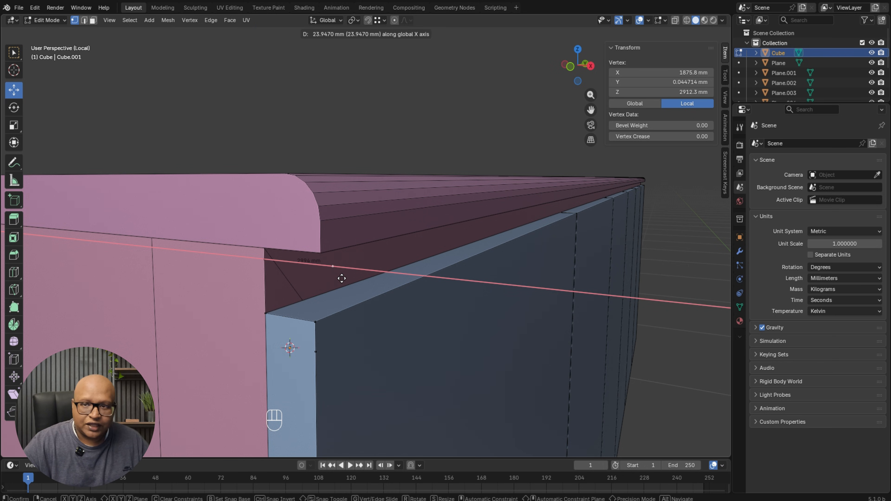
pyautogui.keyDown('ctrl'); pyautogui.click(318, 320); pyautogui.keyUp('ctrl')
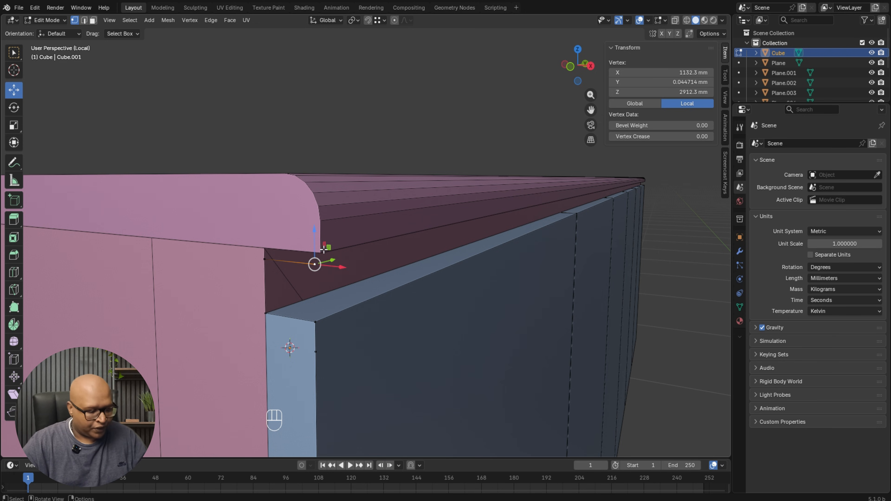
pyautogui.press('e')
pyautogui.moveTo(330, 245); pyautogui.dragTo(330, 261, button='middle')
pyautogui.click(333, 262)
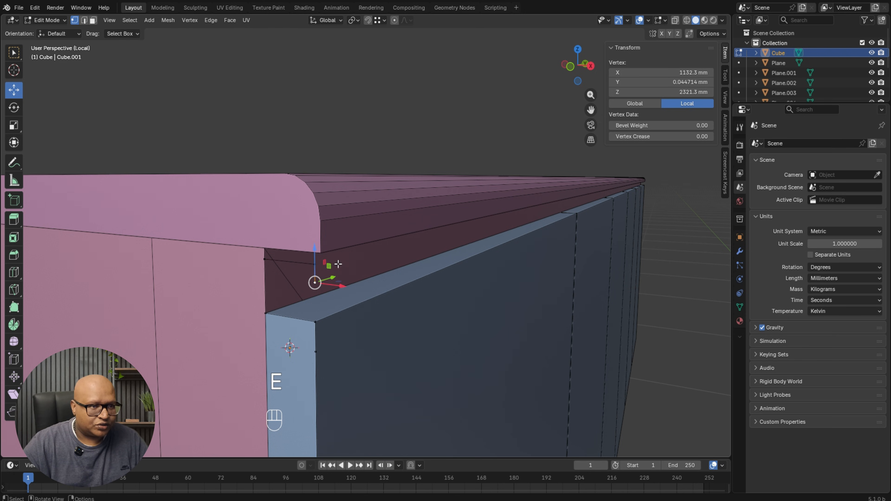
# Return to Object Mode, select the handle profile and apply its scale.
pyautogui.press('Tab')
pyautogui.click(325, 270)
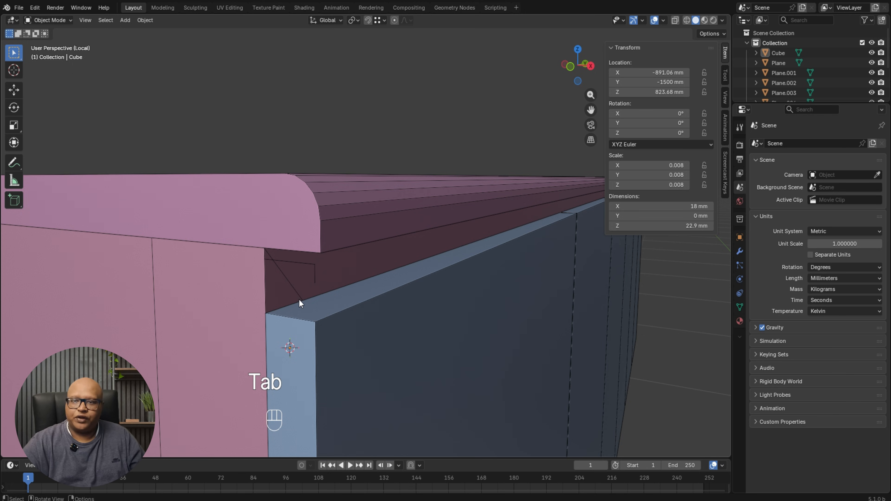
pyautogui.click(317, 274)
pyautogui.hotkey('ctrl', 'a')
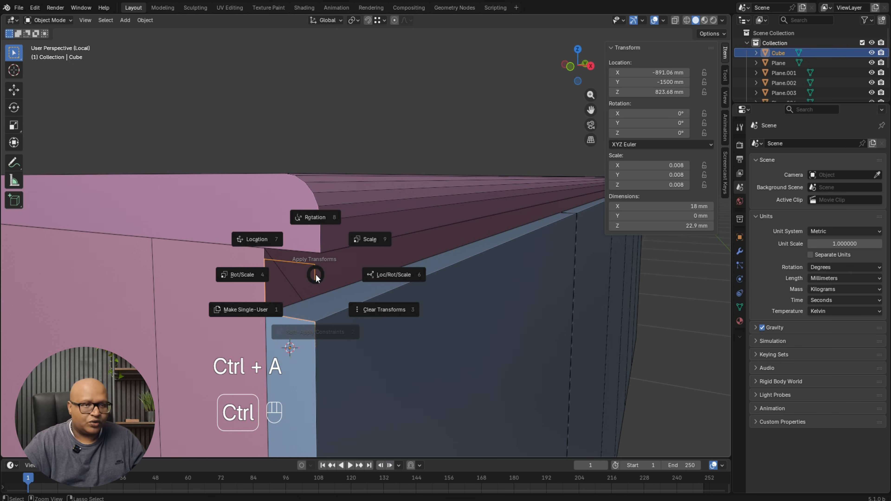
pyautogui.click(380, 237)
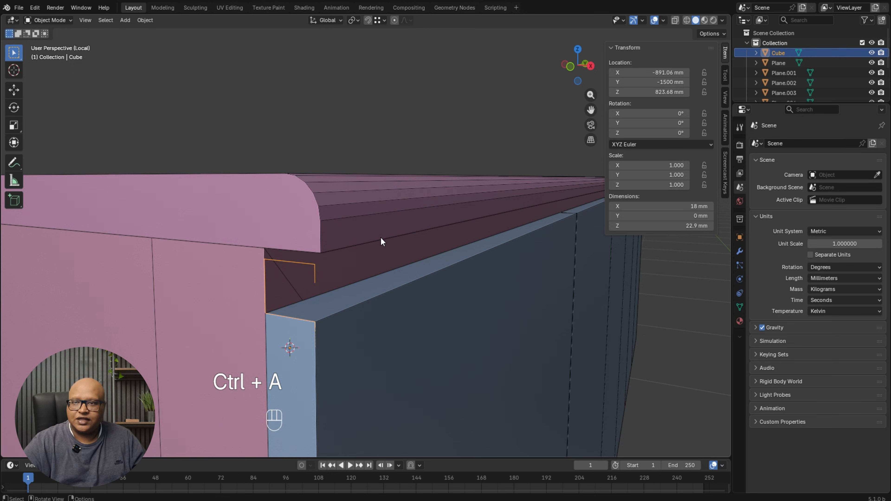
# Select all edges of the handle profile and extrude them along Y to the door's far edge, about 499 mm.
pyautogui.press('Tab')
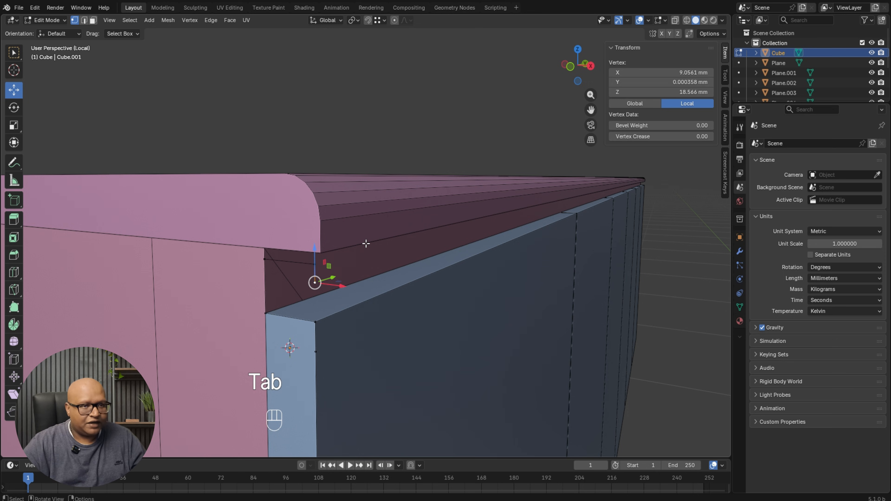
pyautogui.click(84, 20)
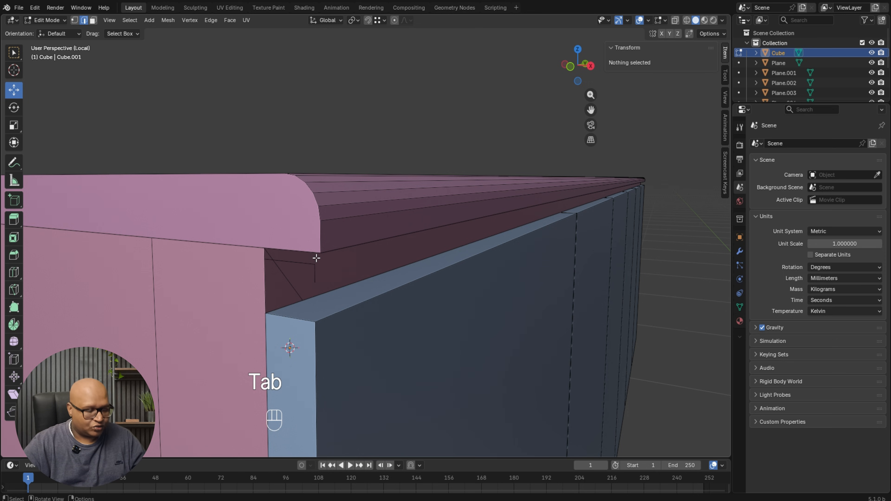
pyautogui.press('a')
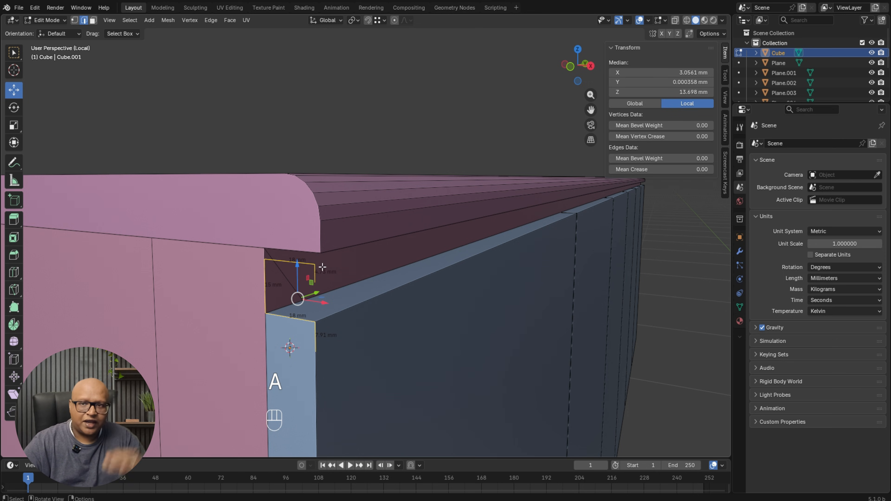
pyautogui.moveTo(323, 267); pyautogui.dragTo(496, 242, button='middle')
pyautogui.scroll(4, 355, 231)
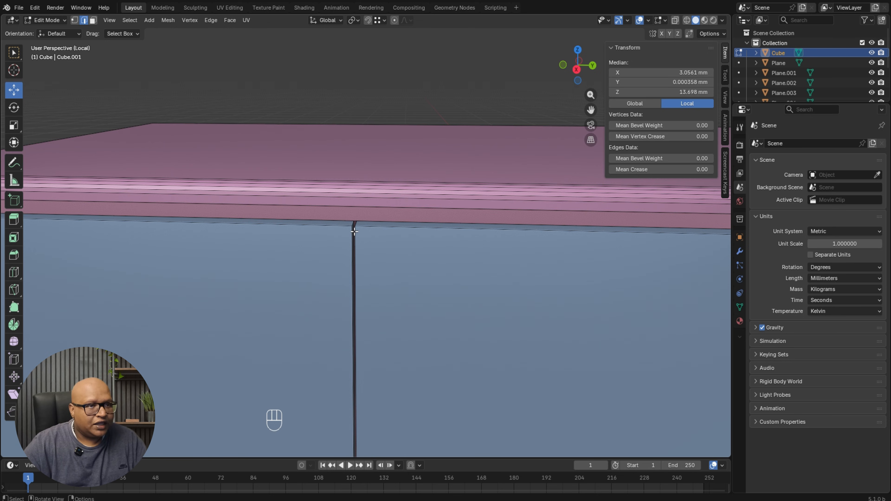
pyautogui.keyDown('shift'); pyautogui.moveTo(354, 232); pyautogui.dragTo(416, 251, button='middle'); pyautogui.keyUp('shift')
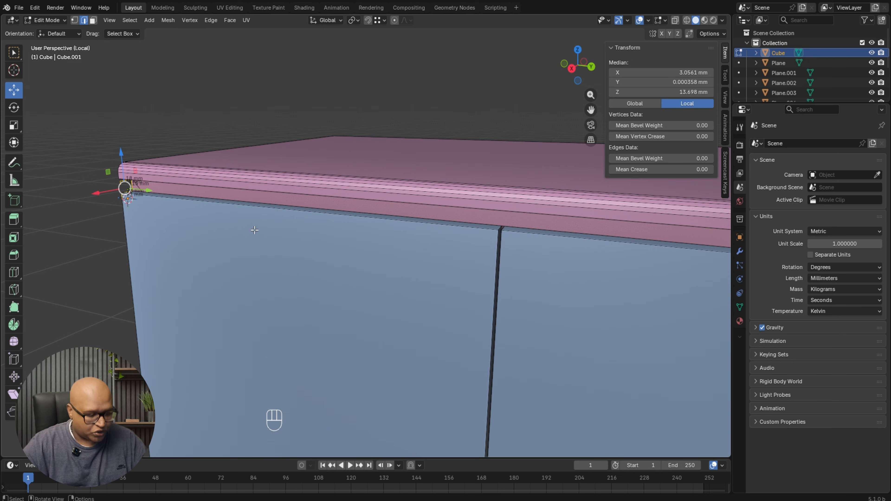
pyautogui.press('e')
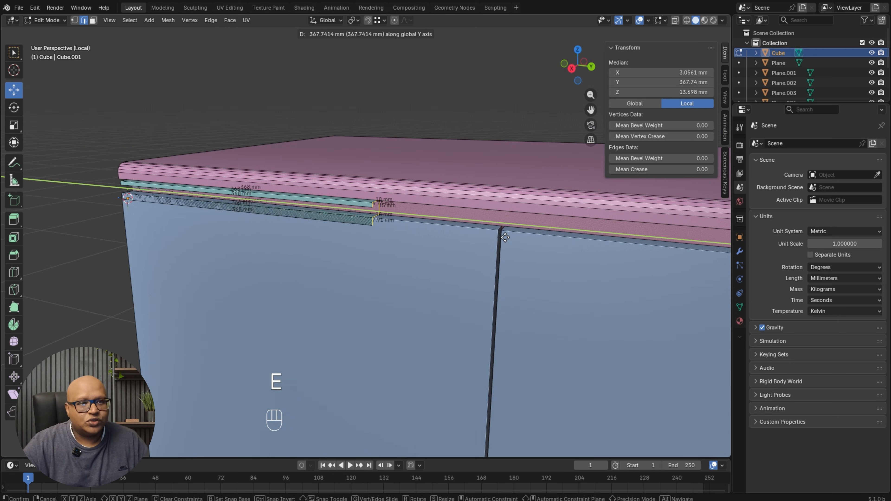
pyautogui.press('ctrl')
pyautogui.click(497, 230)
# Leave Edit Mode and apply the scale of the extruded handle profile.
pyautogui.moveTo(497, 230); pyautogui.dragTo(441, 239, button='middle')
pyautogui.press('Tab')
pyautogui.keyDown('shift'); pyautogui.moveTo(410, 73); pyautogui.dragTo(425, 205, button='middle'); pyautogui.keyUp('shift')
pyautogui.scroll(2, 421, 173)
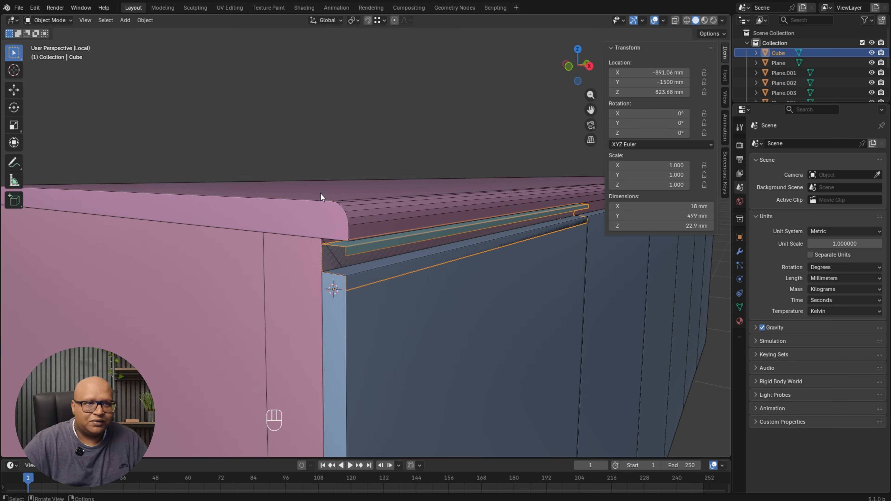
pyautogui.hotkey('ctrl', 'a')
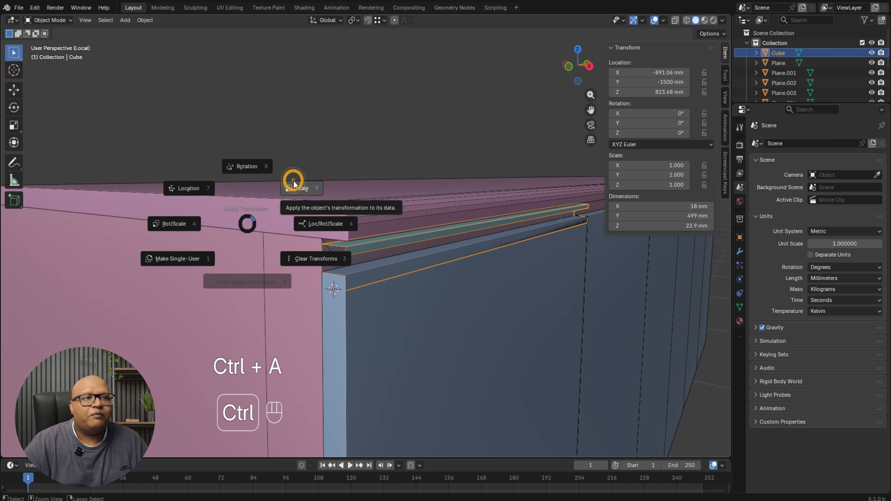
pyautogui.click(294, 180)
# Add a Solidify modifier to the handle profile.
pyautogui.click(740, 251)
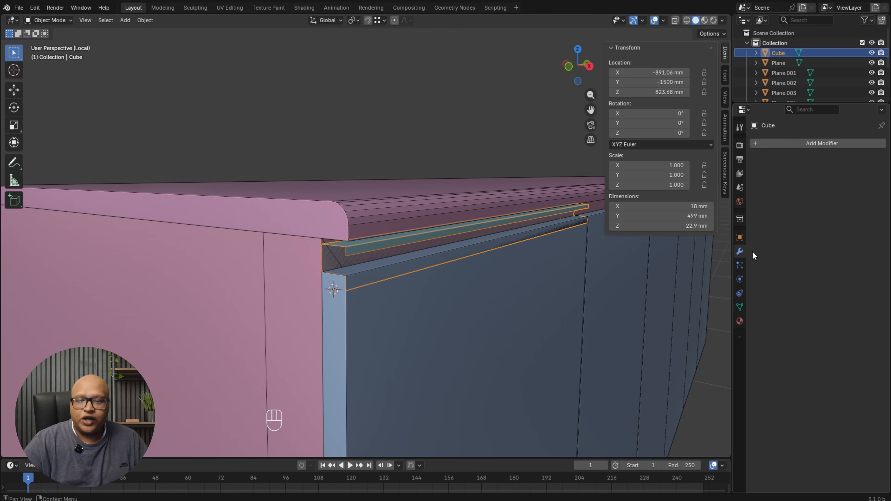
pyautogui.click(765, 144)
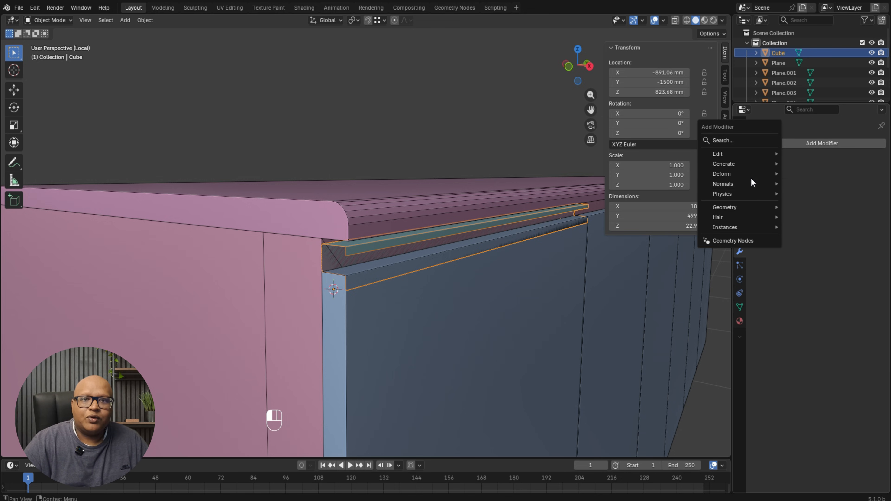
pyautogui.moveTo(737, 164)
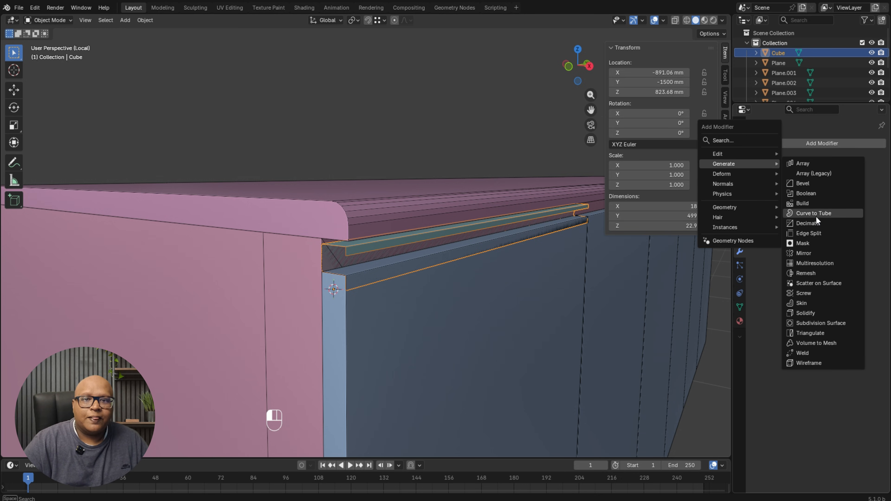
pyautogui.click(817, 312)
pyautogui.scroll(7, 369, 251)
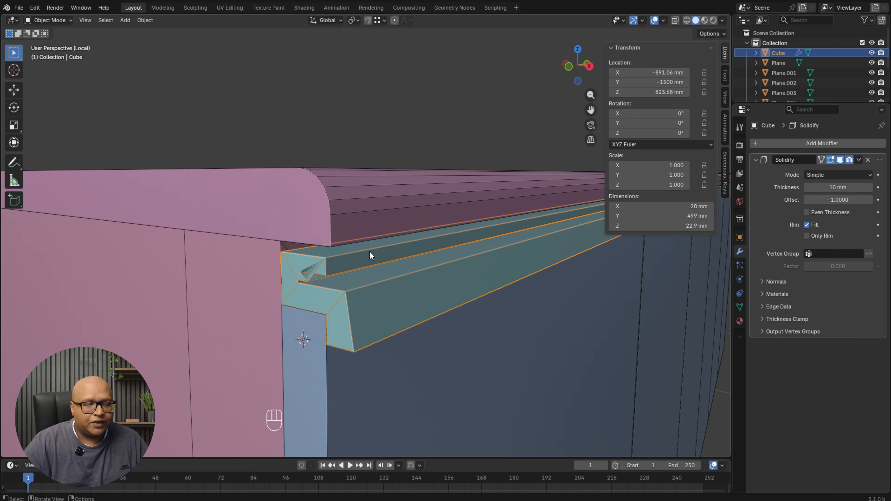
pyautogui.keyDown('ctrl'); pyautogui.moveTo(344, 260); pyautogui.dragTo(351, 264, button='middle'); pyautogui.keyUp('ctrl')
pyautogui.keyDown('shift'); pyautogui.moveTo(351, 264); pyautogui.dragTo(390, 277, button='middle'); pyautogui.keyUp('shift')
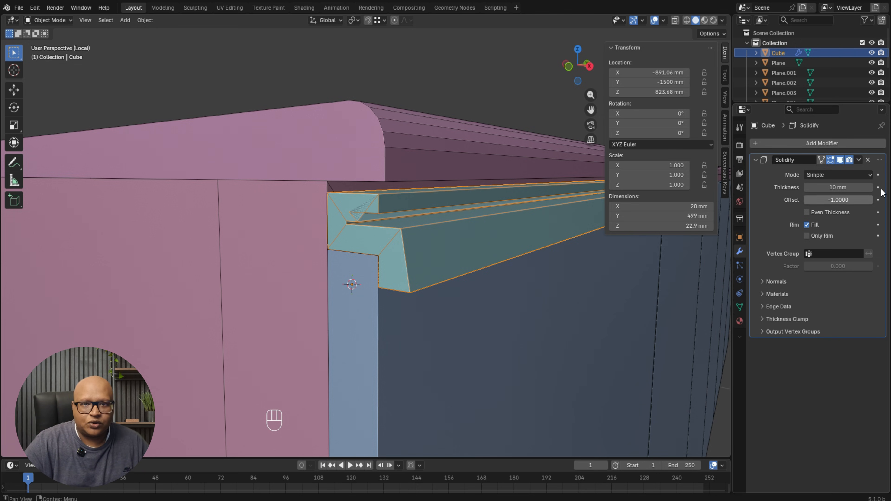
# Set the Solidify thickness to 0.5 mm and enable Even Thickness.
pyautogui.click(831, 190)
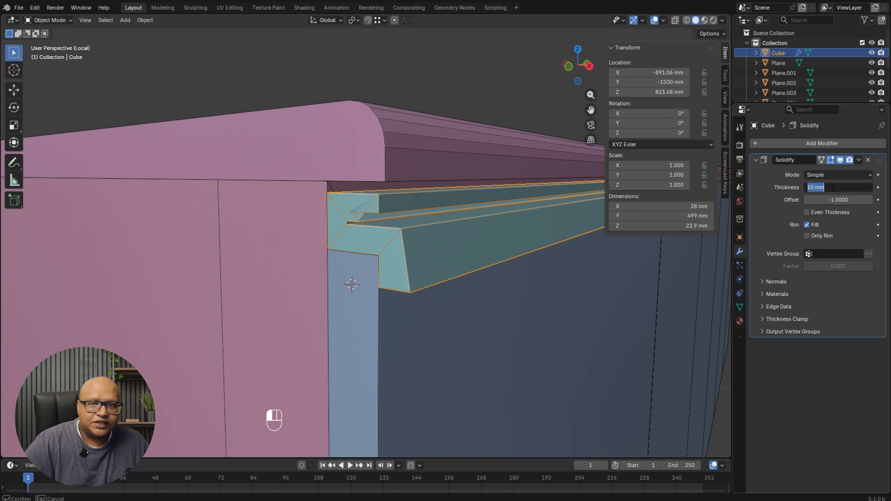
pyautogui.press('BackSpace')
pyautogui.write('.5')
pyautogui.press('Return')
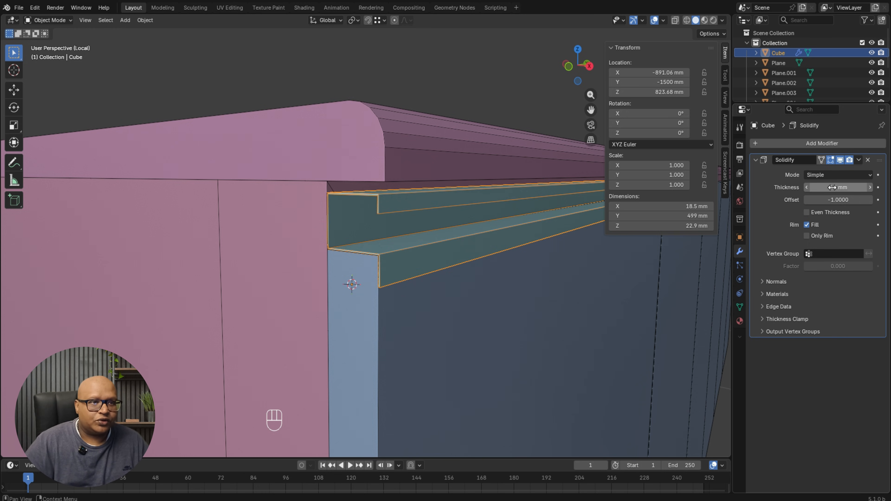
pyautogui.keyDown('ctrl'); pyautogui.moveTo(391, 254); pyautogui.dragTo(391, 233, button='middle'); pyautogui.keyUp('ctrl')
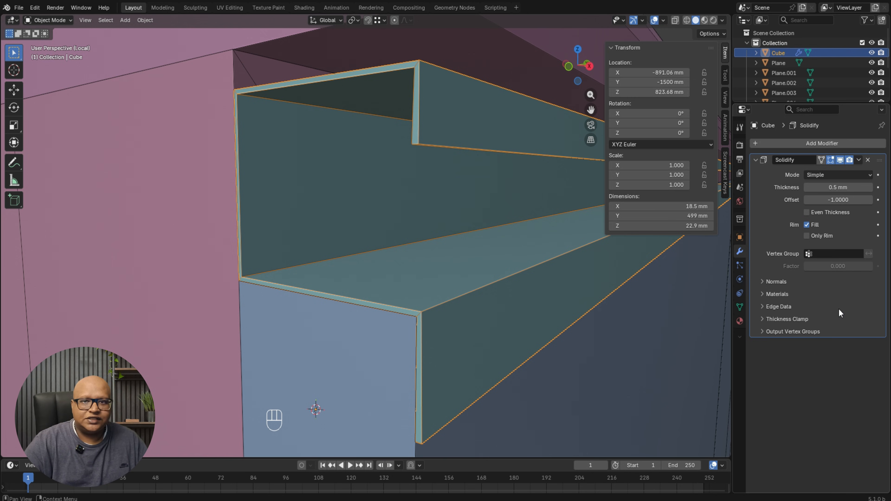
pyautogui.click(807, 212)
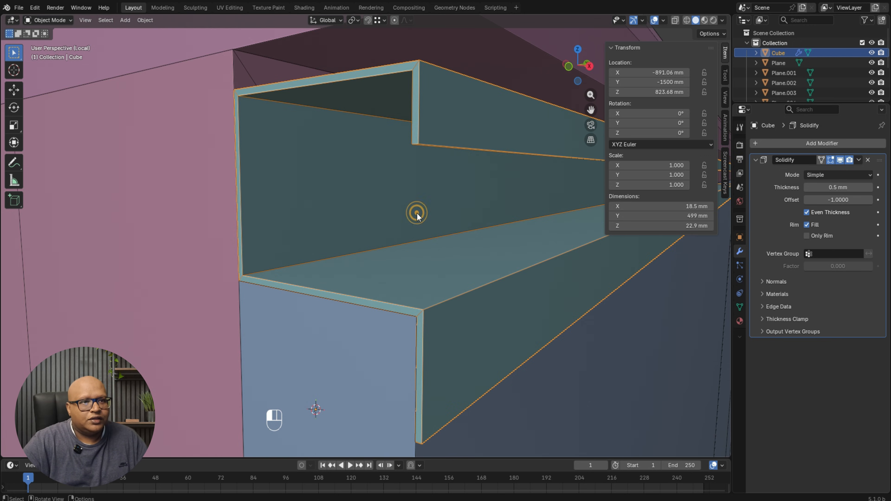
# Convert the solidified handle profile to a mesh.
pyautogui.rightClick(416, 212)
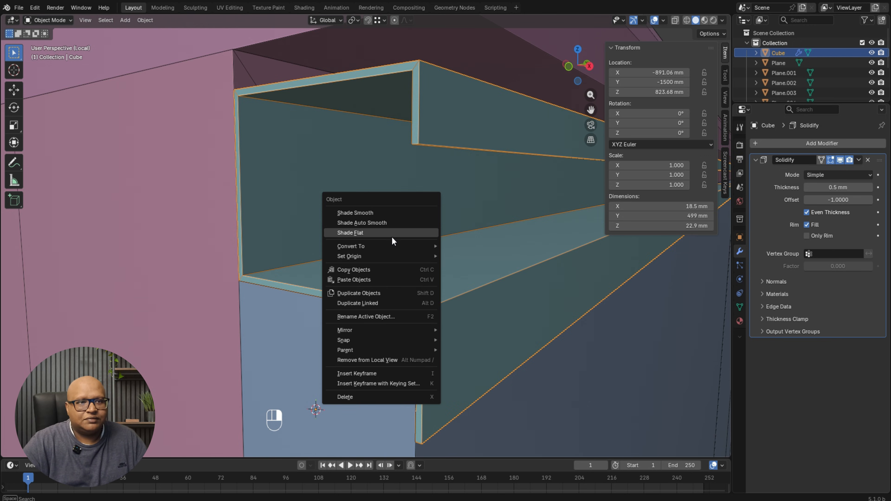
pyautogui.click(383, 245)
pyautogui.click(450, 244)
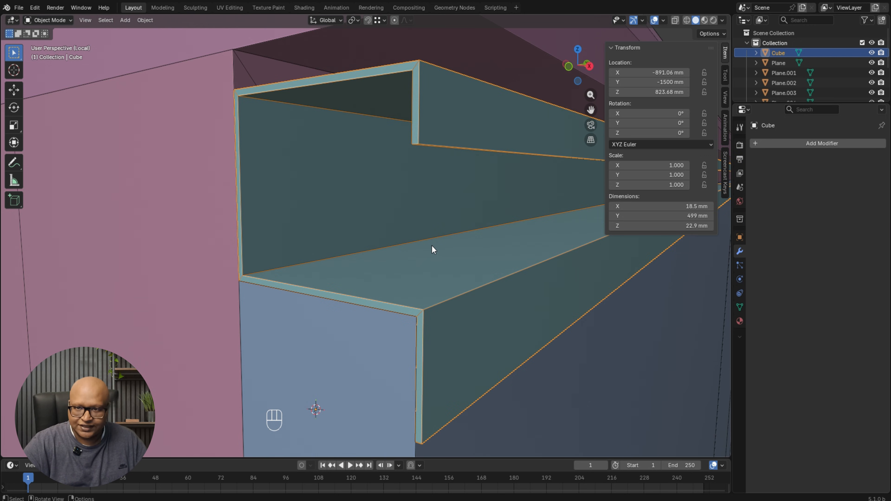
pyautogui.keyDown('ctrl'); pyautogui.moveTo(379, 239); pyautogui.dragTo(382, 241, button='middle'); pyautogui.keyUp('ctrl')
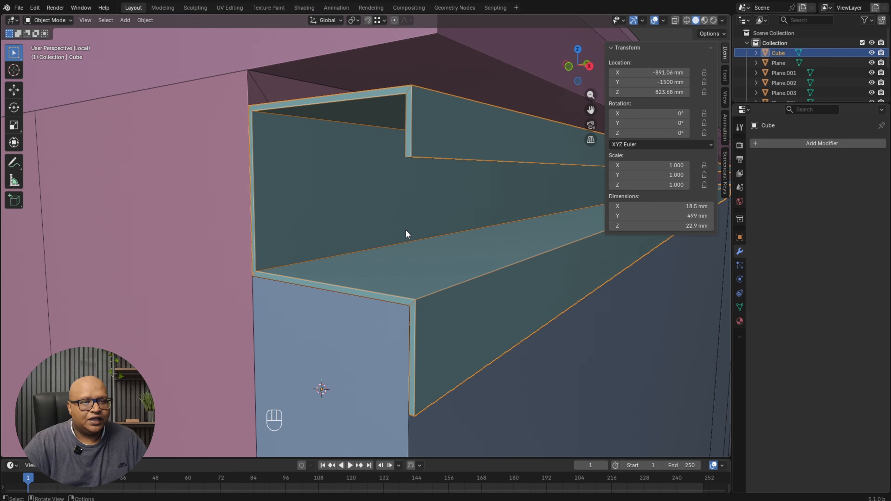
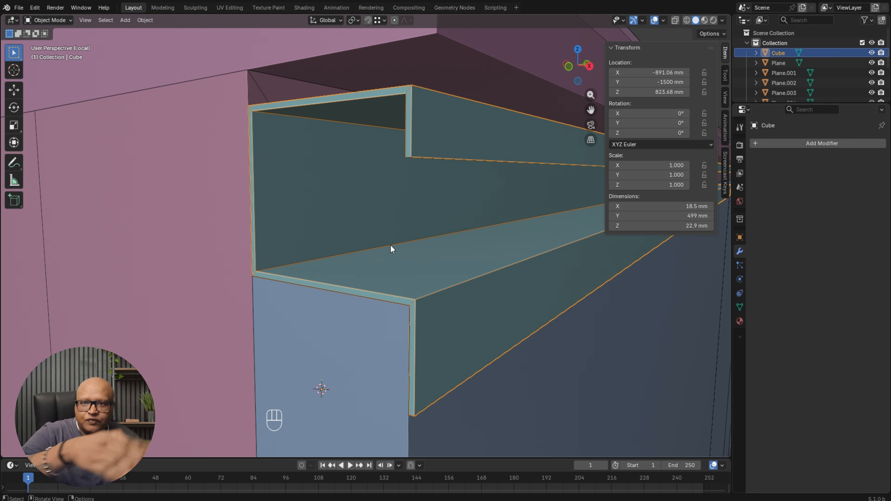
pyautogui.rightClick(375, 252)
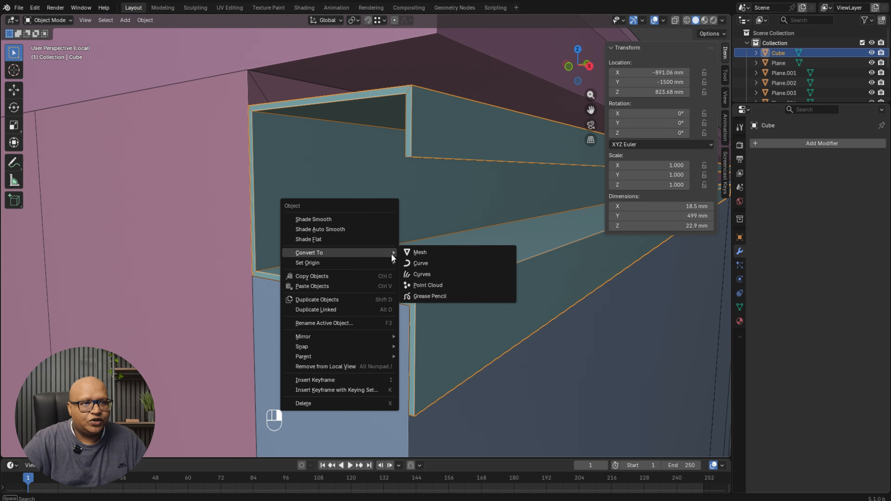
pyautogui.click(408, 248)
# Bevel the handle's inner lower rear edge with about a 7.2 mm offset and 18 segments, then leave Edit Mode.
pyautogui.press('Tab')
pyautogui.click(370, 249)
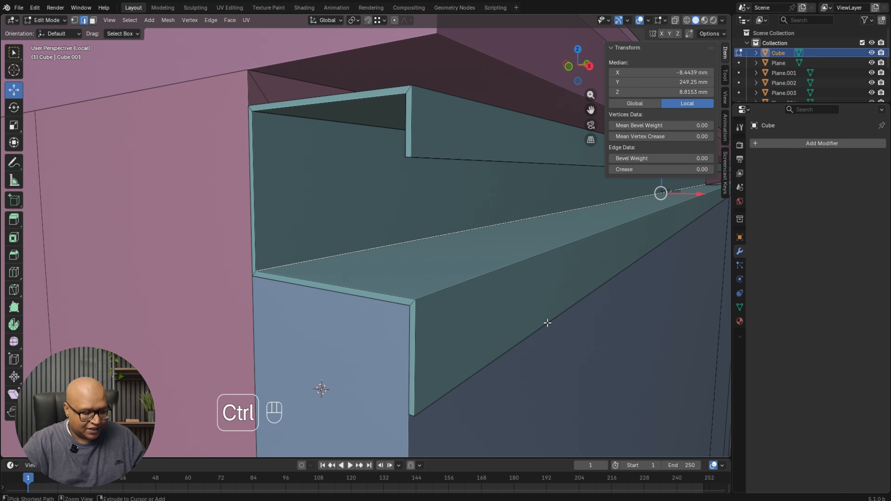
pyautogui.hotkey('ctrl', 'b')
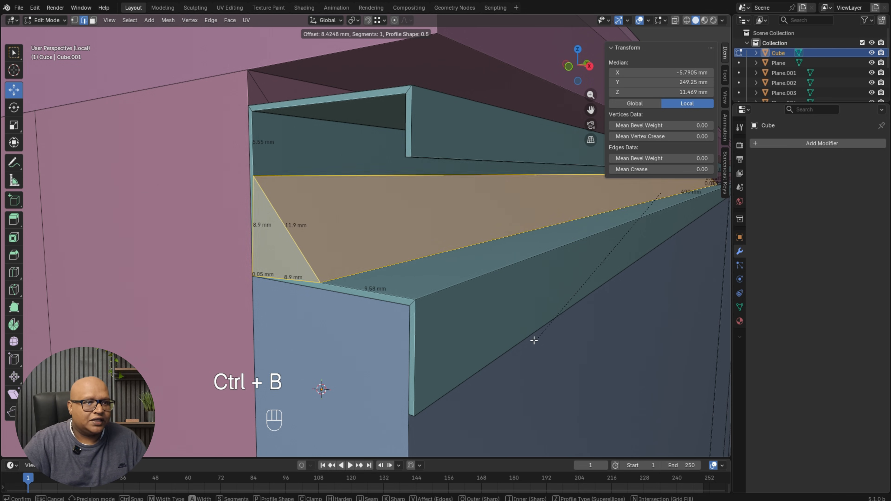
pyautogui.scroll(4, 533, 333)
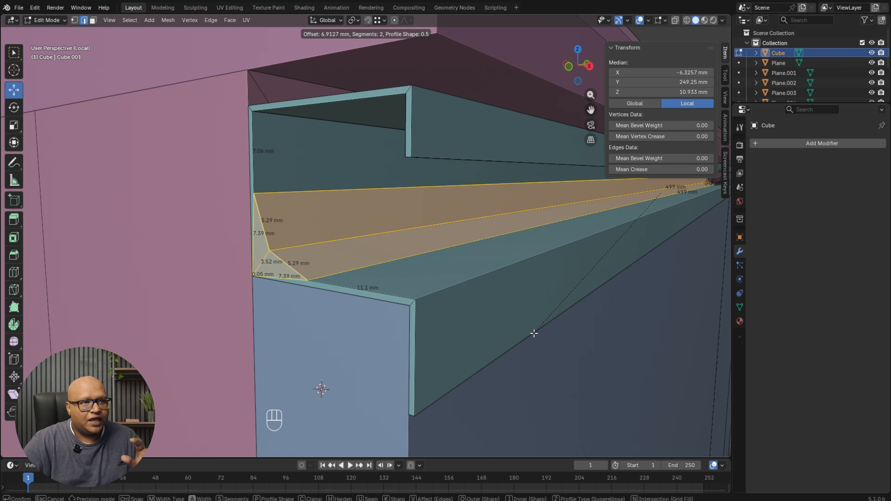
pyautogui.scroll(14, 534, 333)
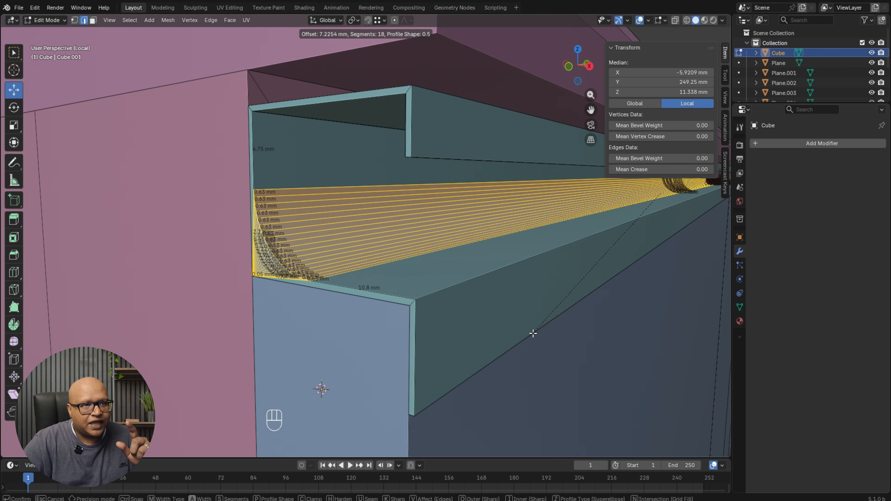
pyautogui.click(533, 333)
pyautogui.press('Tab')
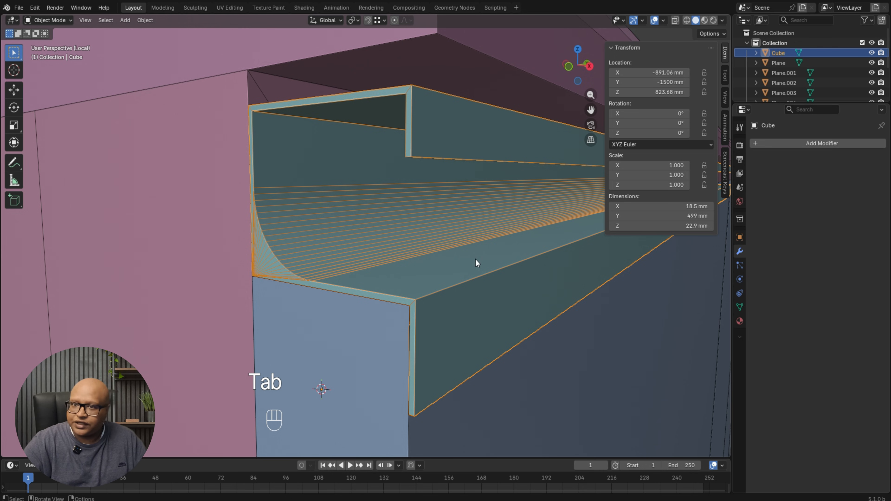
pyautogui.moveTo(475, 259); pyautogui.dragTo(383, 191, button='middle')
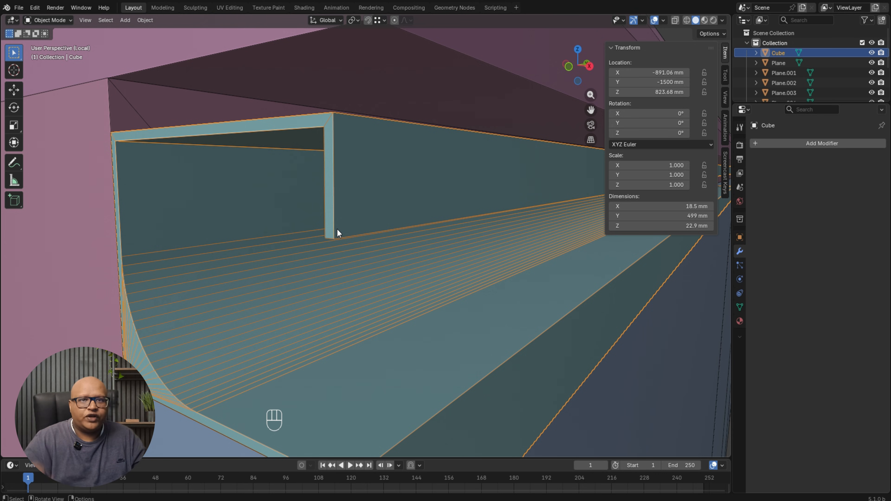
# Apply the handle's transform and add a Bevel modifier with 2 segments.
pyautogui.hotkey('ctrl', 'a')
pyautogui.click(394, 199)
pyautogui.click(764, 144)
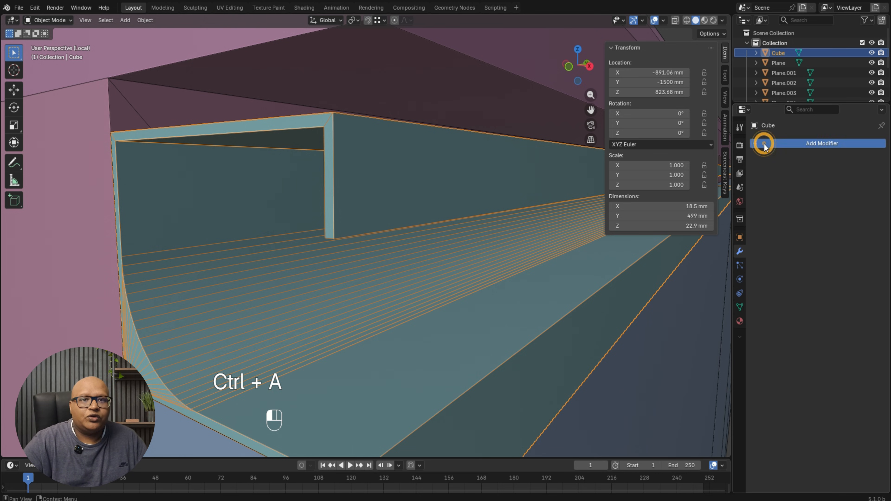
pyautogui.moveTo(736, 144)
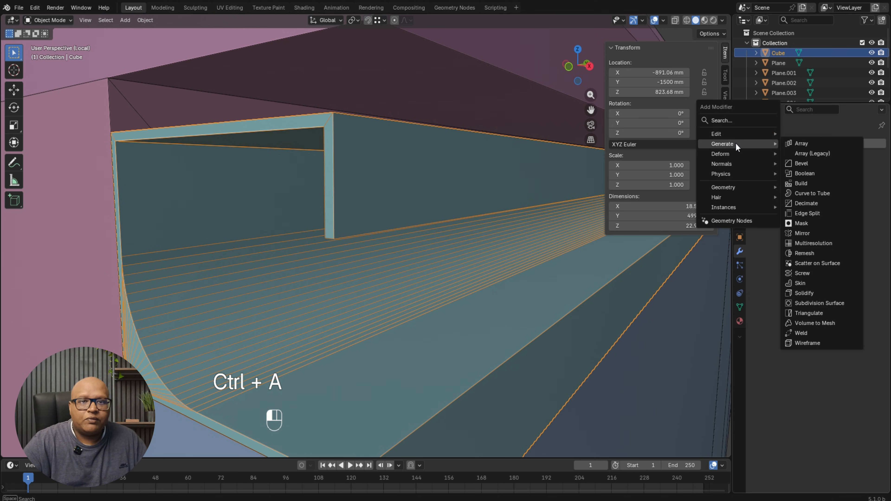
pyautogui.click(803, 163)
pyautogui.keyDown('ctrl'); pyautogui.moveTo(328, 213); pyautogui.dragTo(331, 211, button='middle'); pyautogui.keyUp('ctrl')
pyautogui.keyDown('shift'); pyautogui.moveTo(321, 113); pyautogui.dragTo(332, 114, button='middle'); pyautogui.keyUp('shift')
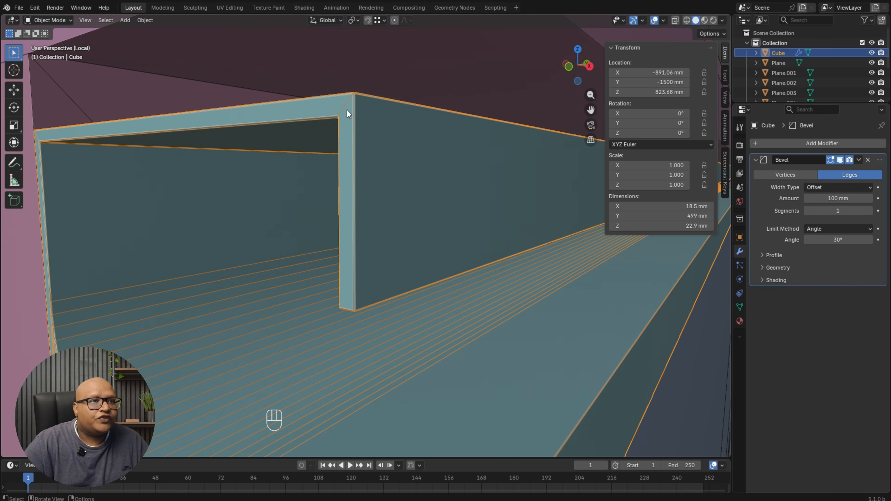
pyautogui.click(870, 211)
pyautogui.moveTo(345, 309)
pyautogui.keyDown('shift'); pyautogui.mouseDown(button='middle')
pyautogui.moveTo(352, 272)
pyautogui.moveTo(346, 308)
pyautogui.mouseUp(button='middle'); pyautogui.keyUp('shift')
pyautogui.keyDown('ctrl'); pyautogui.moveTo(325, 380); pyautogui.dragTo(321, 409, button='middle'); pyautogui.keyUp('ctrl')
# Duplicate the first handle along the Y axis onto the second door and align its start with that door's edge.
pyautogui.click(511, 343)
pyautogui.keyDown('ctrl'); pyautogui.moveTo(511, 343); pyautogui.dragTo(505, 383, button='middle'); pyautogui.keyUp('ctrl')
pyautogui.moveTo(455, 265); pyautogui.dragTo(197, 256, button='middle')
pyautogui.scroll(-4, 186, 213)
pyautogui.keyDown('shift'); pyautogui.moveTo(328, 225); pyautogui.dragTo(132, 227, button='middle'); pyautogui.keyUp('shift')
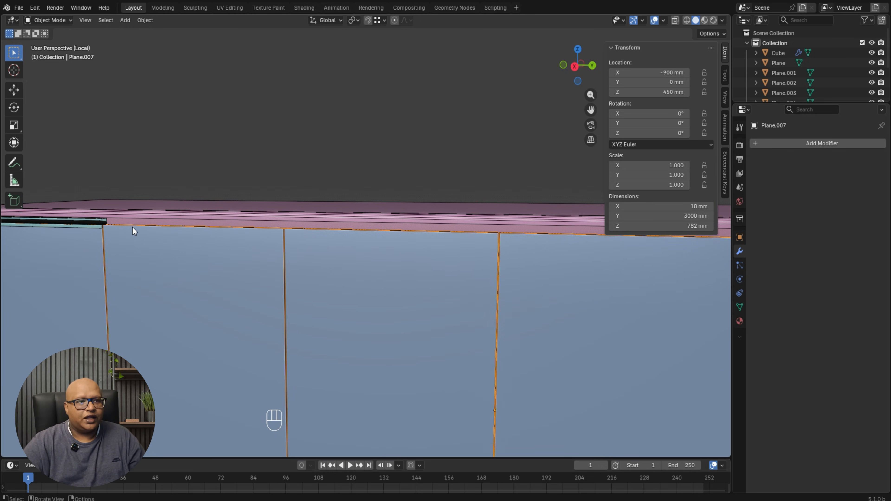
pyautogui.moveTo(413, 242)
pyautogui.keyDown('shift'); pyautogui.mouseDown(button='middle')
pyautogui.moveTo(314, 246)
pyautogui.moveTo(418, 247)
pyautogui.mouseUp(button='middle'); pyautogui.keyUp('shift')
pyautogui.keyDown('shift'); pyautogui.moveTo(292, 242); pyautogui.dragTo(169, 259, button='middle'); pyautogui.keyUp('shift')
pyautogui.click(196, 271)
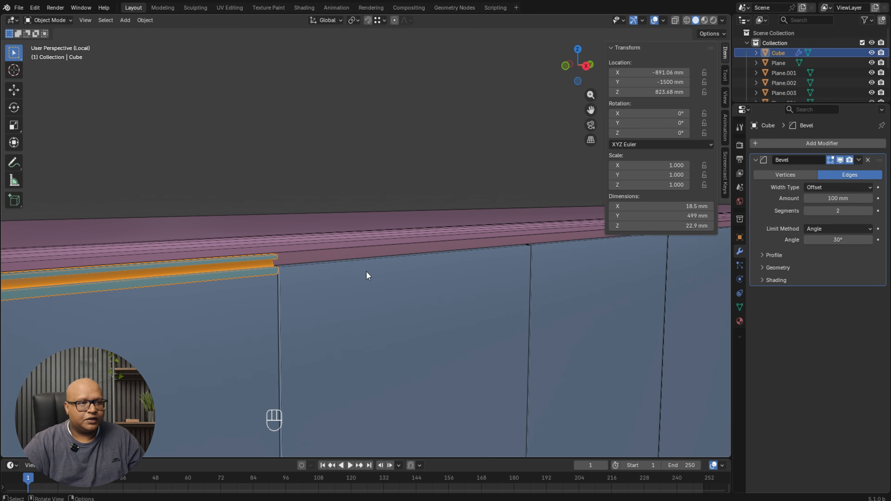
pyautogui.keyDown('alt'); pyautogui.moveTo(367, 275); pyautogui.dragTo(247, 268, button='middle'); pyautogui.keyUp('alt')
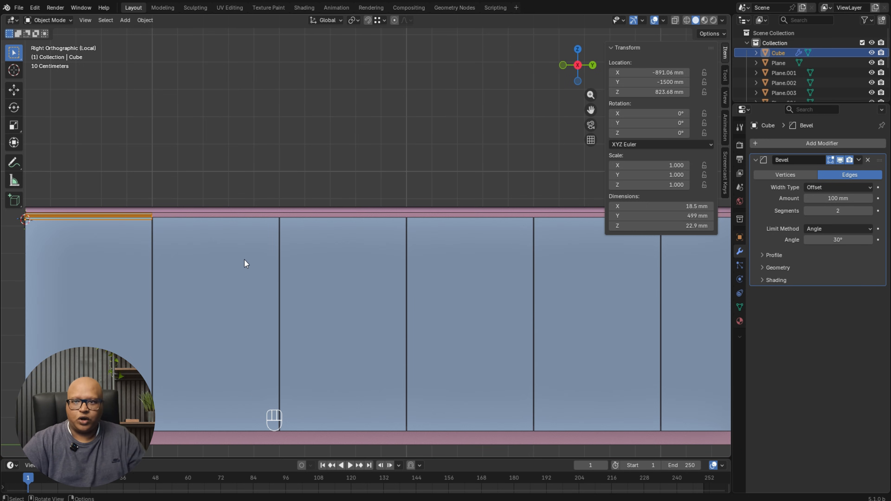
pyautogui.scroll(5, 317, 249)
pyautogui.keyDown('shift'); pyautogui.moveTo(186, 225); pyautogui.dragTo(395, 246, button='middle'); pyautogui.keyUp('shift')
pyautogui.hotkey('shift', 'd')
pyautogui.press('y')
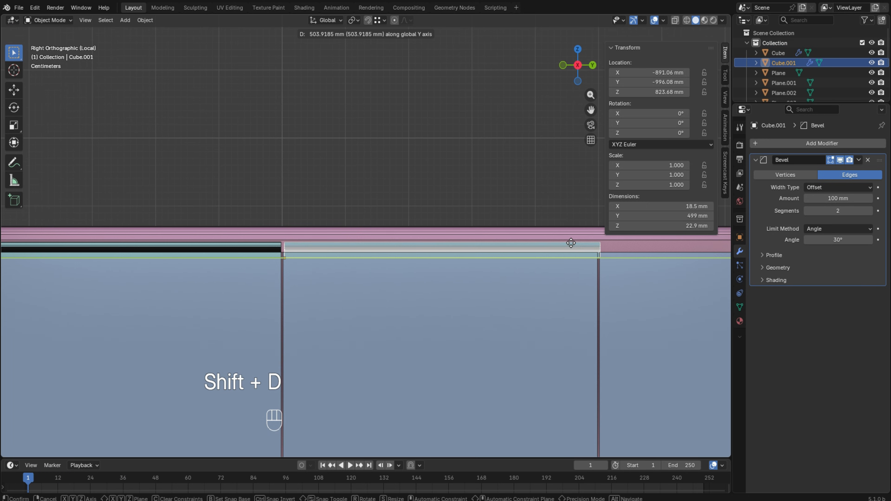
pyautogui.click(571, 243)
pyautogui.keyDown('shift'); pyautogui.moveTo(316, 247); pyautogui.dragTo(393, 239, button='middle'); pyautogui.keyUp('shift')
pyautogui.scroll(7, 393, 239)
pyautogui.press('g')
pyautogui.click(419, 239)
# Shorten the second door's handle to 497 mm by moving its far end to the door edge.
pyautogui.scroll(-6, 421, 239)
pyautogui.keyDown('shift'); pyautogui.moveTo(509, 246); pyautogui.dragTo(237, 236, button='middle'); pyautogui.keyUp('shift')
pyautogui.press('Tab')
pyautogui.hotkey('shift', 'z')
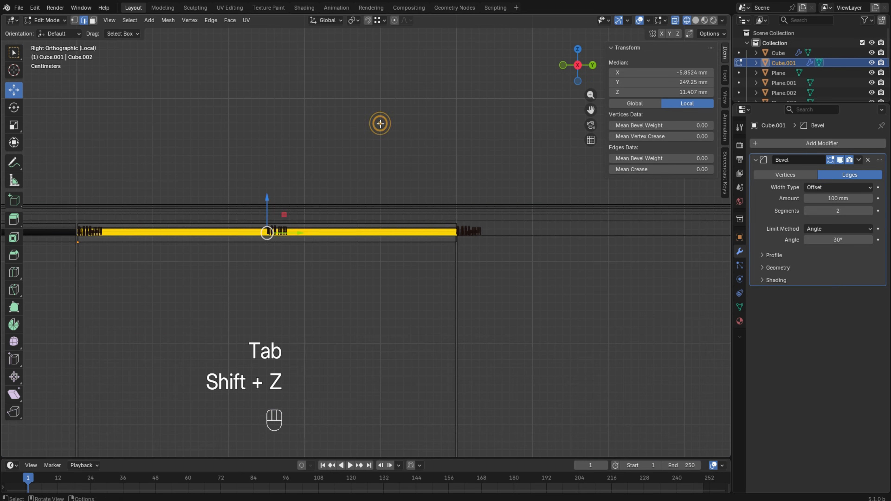
pyautogui.moveTo(380, 124); pyautogui.dragTo(543, 339)
pyautogui.scroll(10, 460, 235)
pyautogui.moveTo(483, 216); pyautogui.dragTo(473, 214)
pyautogui.press('Tab')
# Duplicate the 497 mm handle along Y onto the third door and align its start with that door's edge.
pyautogui.scroll(-12, 456, 218)
pyautogui.keyDown('shift'); pyautogui.moveTo(417, 219); pyautogui.dragTo(250, 253, button='middle'); pyautogui.keyUp('shift')
pyautogui.hotkey('shift', 'd')
pyautogui.click(559, 250)
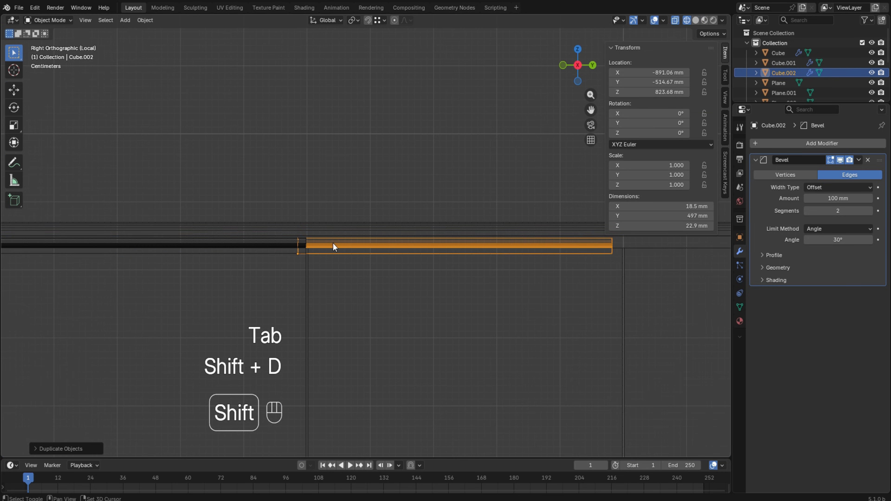
pyautogui.scroll(7, 323, 244)
pyautogui.press('g')
pyautogui.middleClick(364, 251)
pyautogui.click(374, 247)
# Duplicate the third door's handle along Y onto the fourth door and align it with the door edge.
pyautogui.scroll(-12, 372, 246)
pyautogui.keyDown('shift'); pyautogui.moveTo(511, 242); pyautogui.dragTo(378, 255, button='middle'); pyautogui.keyUp('shift')
pyautogui.hotkey('shift', 'd')
pyautogui.moveTo(404, 246); pyautogui.dragTo(445, 242, button='middle')
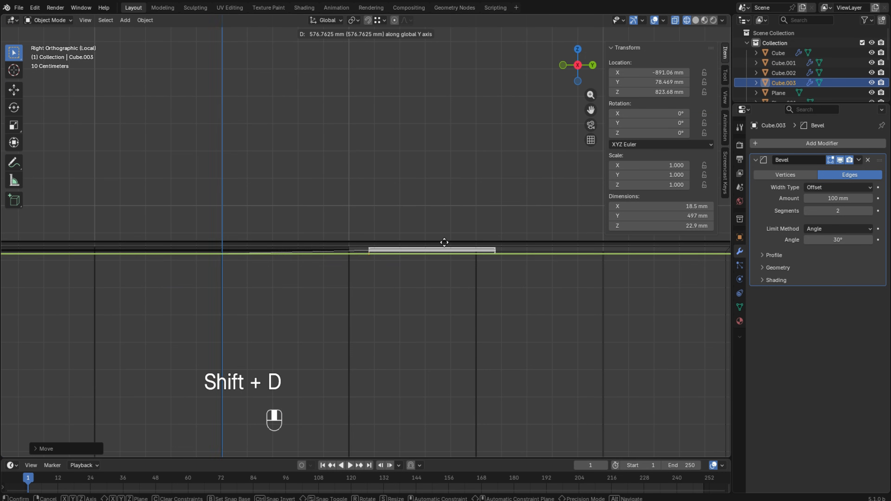
pyautogui.click(430, 243)
pyautogui.scroll(13, 354, 247)
pyautogui.keyDown('shift'); pyautogui.moveTo(338, 334); pyautogui.dragTo(459, 264, button='middle'); pyautogui.keyUp('shift')
pyautogui.press('g')
pyautogui.middleClick(404, 306)
pyautogui.click(339, 303)
# Duplicate the fourth door's handle along Y onto the fifth door and align its start with the door edge.
pyautogui.scroll(-11, 342, 304)
pyautogui.keyDown('shift'); pyautogui.moveTo(471, 340); pyautogui.dragTo(173, 299, button='middle'); pyautogui.keyUp('shift')
pyautogui.hotkey('shift', 'd')
pyautogui.click(604, 269)
pyautogui.scroll(5, 421, 273)
pyautogui.keyDown('shift'); pyautogui.moveTo(406, 282); pyautogui.dragTo(290, 321, button='middle'); pyautogui.keyUp('shift')
pyautogui.scroll(4, 293, 269)
pyautogui.press('g')
pyautogui.click(355, 267)
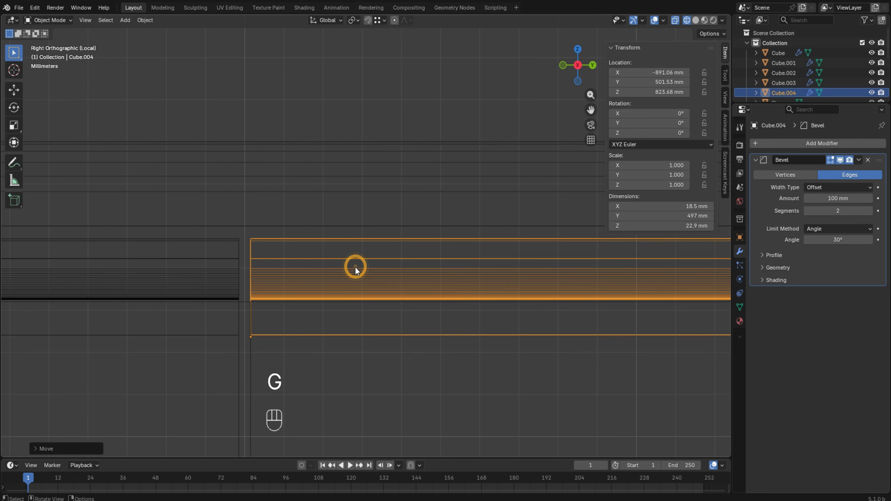
# Duplicate the fifth door's handle along Y onto the sixth door and align it with the door edge.
pyautogui.scroll(-10, 355, 267)
pyautogui.keyDown('shift'); pyautogui.moveTo(710, 251); pyautogui.dragTo(339, 266, button='middle'); pyautogui.keyUp('shift')
pyautogui.hotkey('shift', 'd')
pyautogui.middleClick(452, 263)
pyautogui.click(470, 263)
pyautogui.scroll(4, 420, 263)
pyautogui.press('g')
pyautogui.middleClick(412, 257)
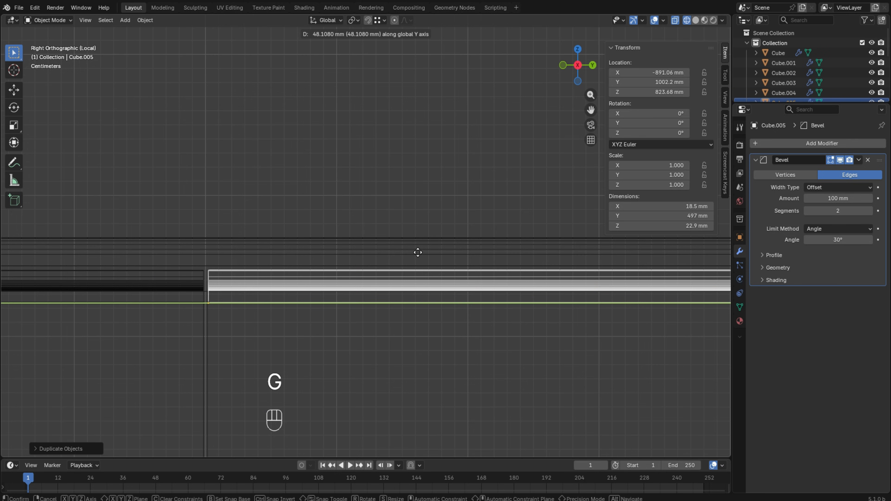
pyautogui.click(418, 253)
# Return to solid shading and examine the row of handles along the cabinet front from both ends.
pyautogui.scroll(-10, 418, 253)
pyautogui.click(389, 268)
pyautogui.moveTo(404, 272); pyautogui.dragTo(491, 288, button='middle')
pyautogui.keyDown('shift'); pyautogui.moveTo(526, 281); pyautogui.dragTo(580, 301, button='middle'); pyautogui.keyUp('shift')
pyautogui.hotkey('shift', 'z')
pyautogui.scroll(-5, 561, 281)
pyautogui.moveTo(417, 260); pyautogui.dragTo(472, 274, button='middle')
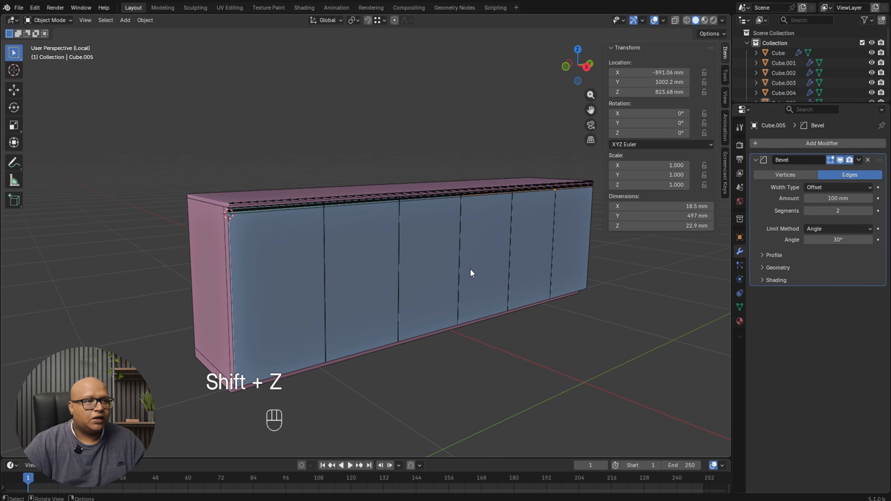
pyautogui.scroll(5, 470, 270)
pyautogui.keyDown('shift'); pyautogui.moveTo(445, 137); pyautogui.dragTo(196, 160, button='middle'); pyautogui.keyUp('shift')
pyautogui.moveTo(474, 162); pyautogui.dragTo(337, 162, button='middle')
pyautogui.scroll(3, 330, 179)
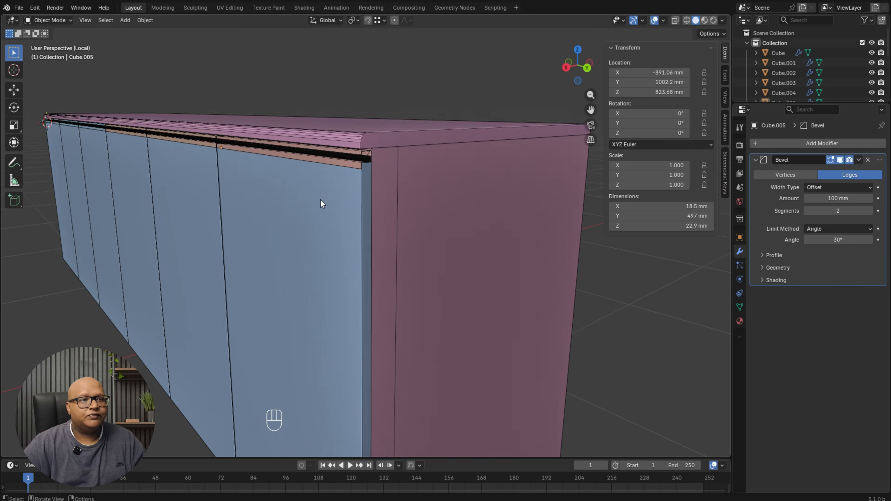
pyautogui.scroll(2, 320, 199)
pyautogui.moveTo(333, 201); pyautogui.dragTo(323, 200, button='middle')
pyautogui.moveTo(196, 211); pyautogui.dragTo(236, 227, button='middle')
pyautogui.scroll(-5, 236, 227)
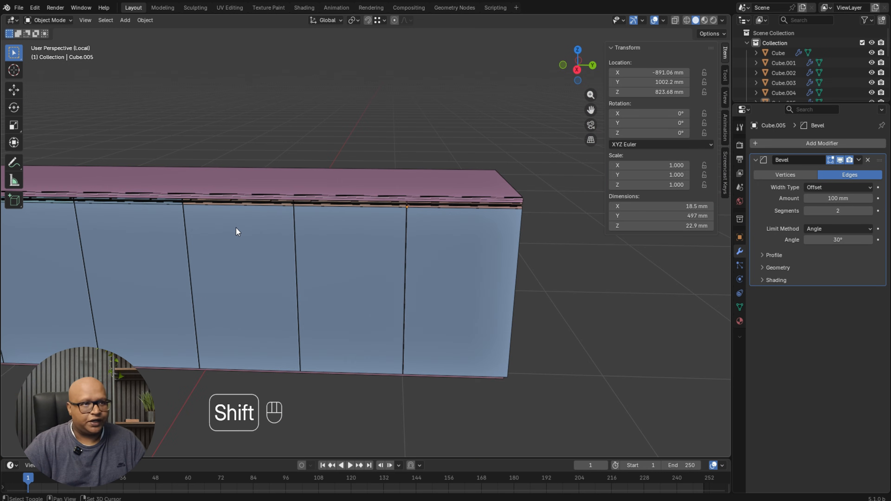
pyautogui.scroll(-3, 236, 227)
pyautogui.moveTo(392, 230); pyautogui.dragTo(346, 198, button='middle')
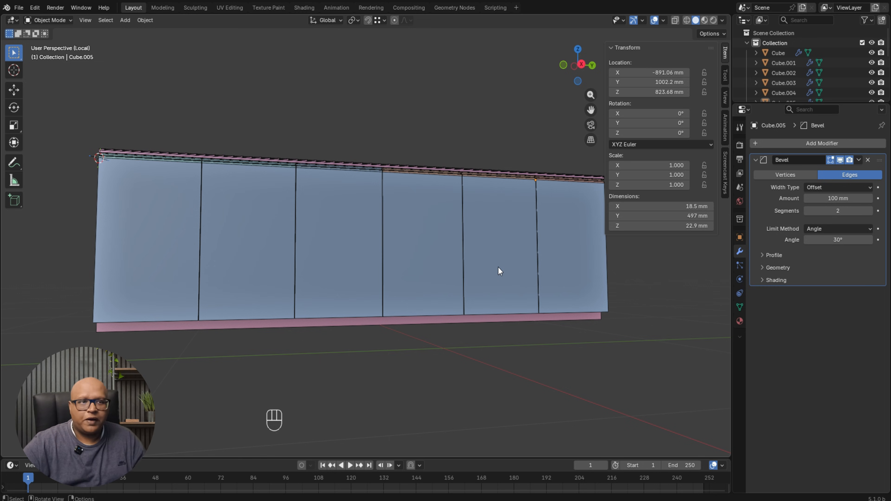
# Open the combined door object in Edit Mode with face selection.
pyautogui.click(241, 231)
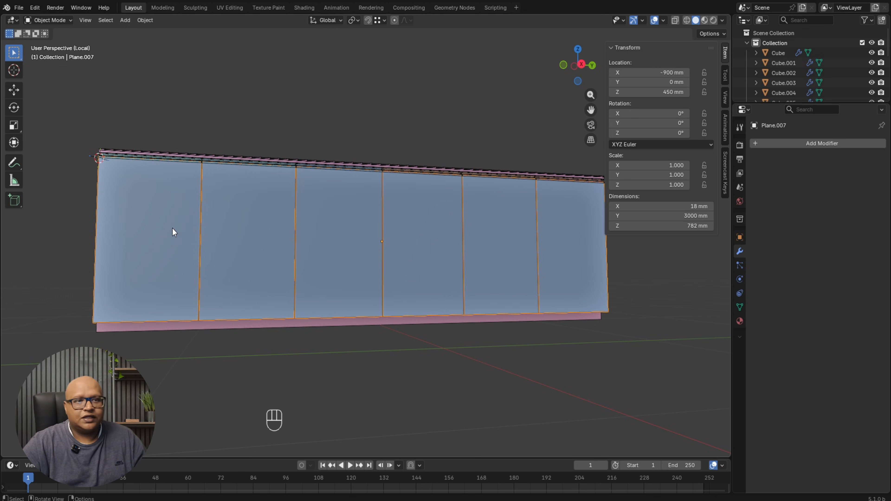
pyautogui.moveTo(191, 240); pyautogui.dragTo(396, 260, button='middle')
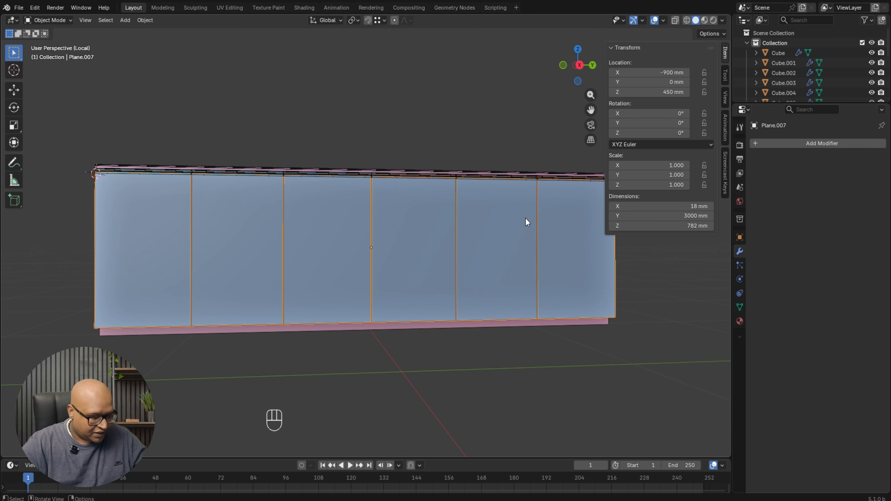
pyautogui.press('Tab')
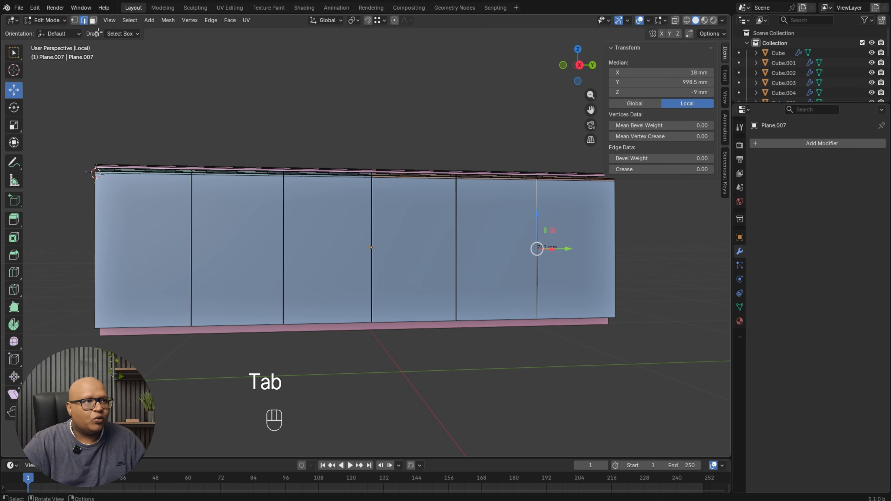
pyautogui.click(93, 20)
pyautogui.click(600, 226)
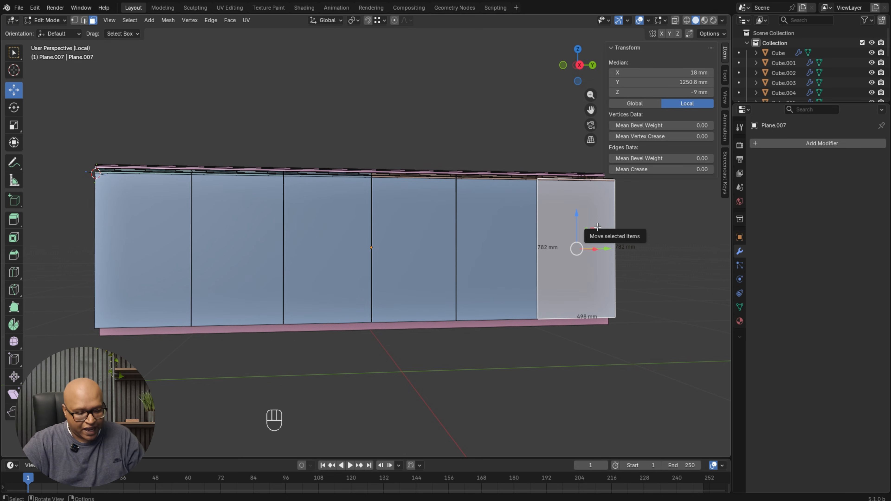
pyautogui.press('l')
pyautogui.moveTo(596, 227); pyautogui.dragTo(568, 221, button='middle')
pyautogui.scroll(3, 566, 202)
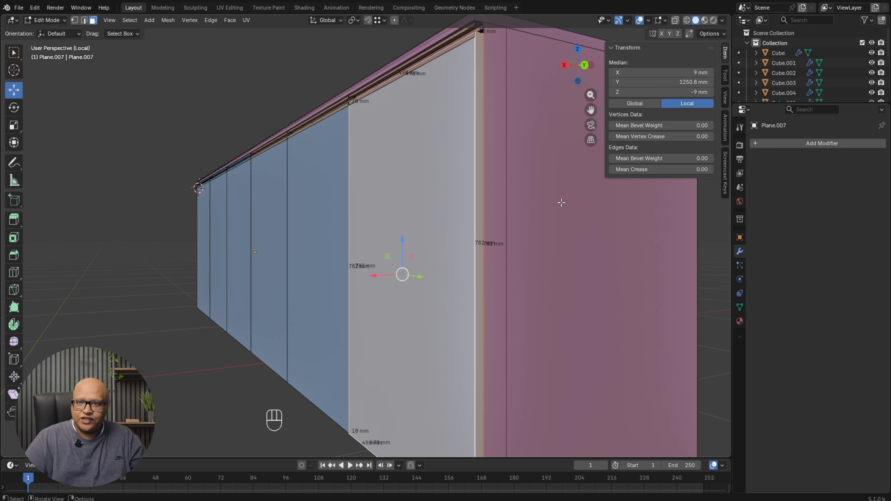
pyautogui.moveTo(561, 203); pyautogui.dragTo(596, 205, button='middle')
pyautogui.keyDown('shift'); pyautogui.moveTo(634, 244); pyautogui.dragTo(512, 218, button='middle'); pyautogui.keyUp('shift')
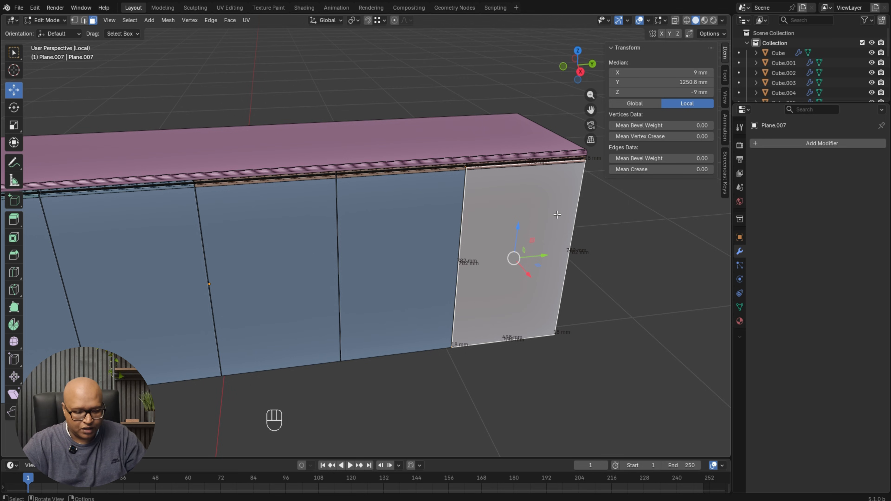
pyautogui.press('p')
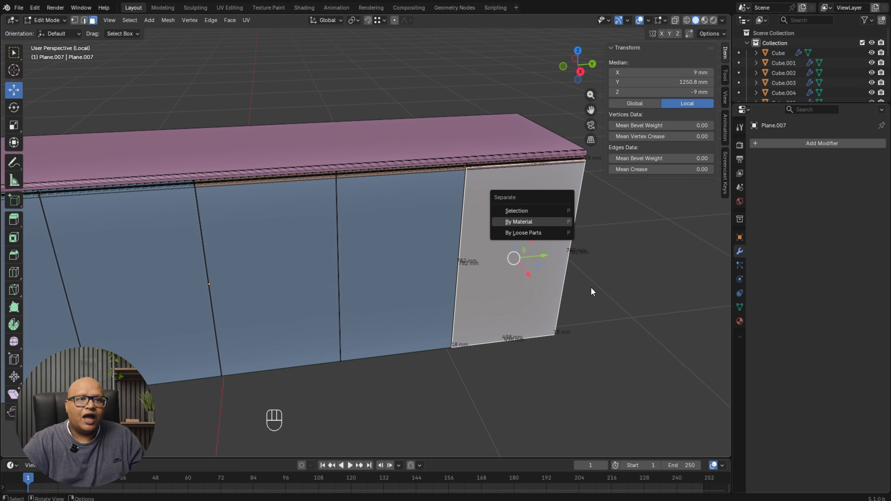
pyautogui.press('Escape')
# Separate all the doors into individual objects by loose parts and leave Edit Mode.
pyautogui.scroll(-3, 572, 285)
pyautogui.press('a')
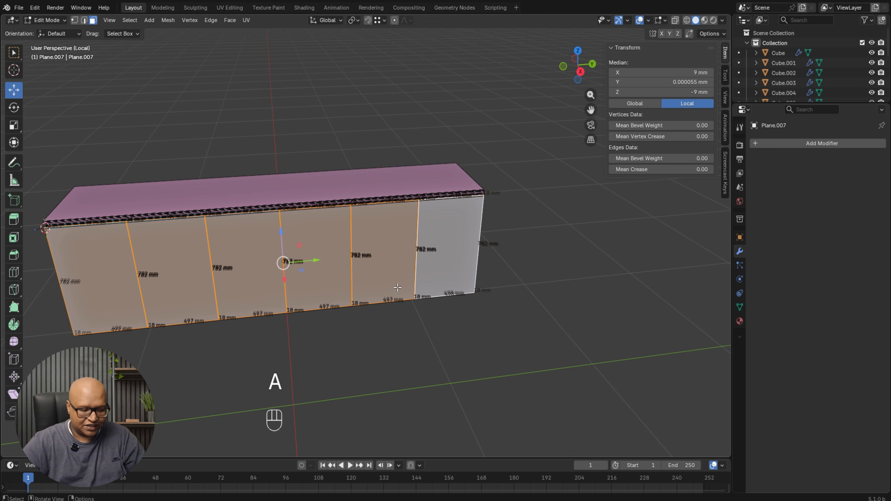
pyautogui.press('p')
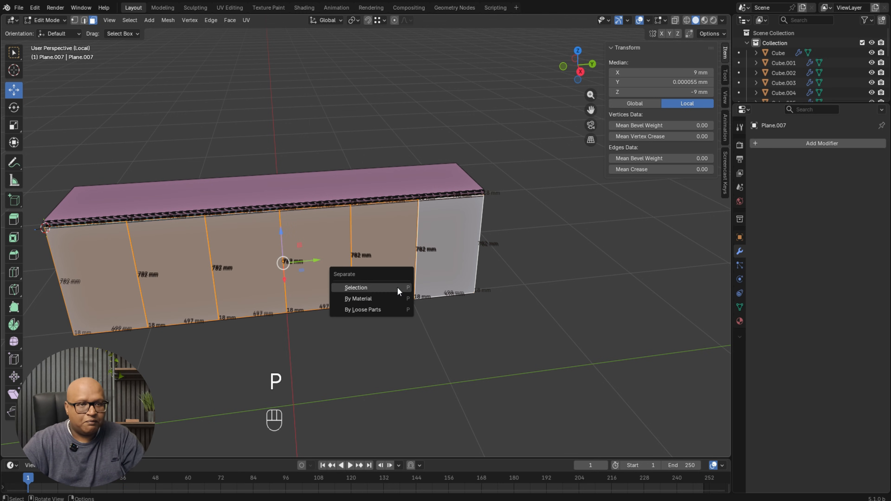
pyautogui.click(369, 306)
pyautogui.click(515, 329)
pyautogui.moveTo(404, 254); pyautogui.dragTo(421, 200, button='middle')
pyautogui.press('Tab')
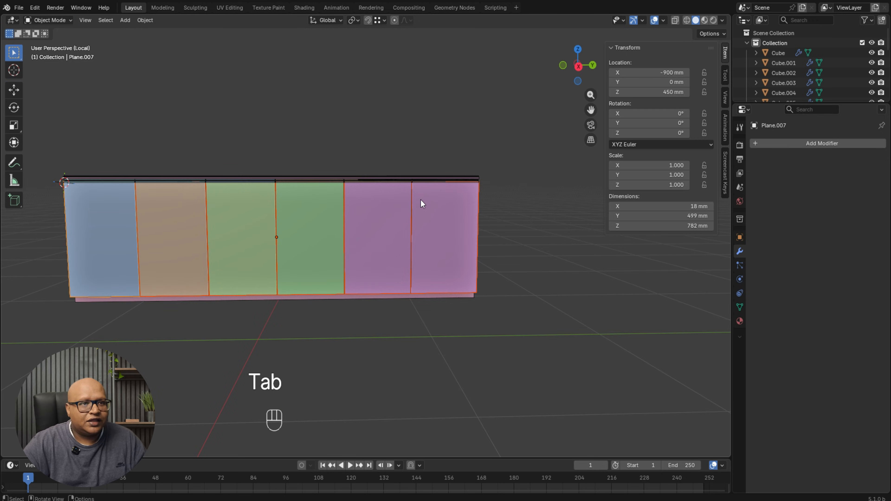
# Select the doors one after another to check that each is a separate object.
pyautogui.click(425, 207)
pyautogui.click(399, 207)
pyautogui.click(340, 211)
pyautogui.click(272, 215)
pyautogui.click(175, 221)
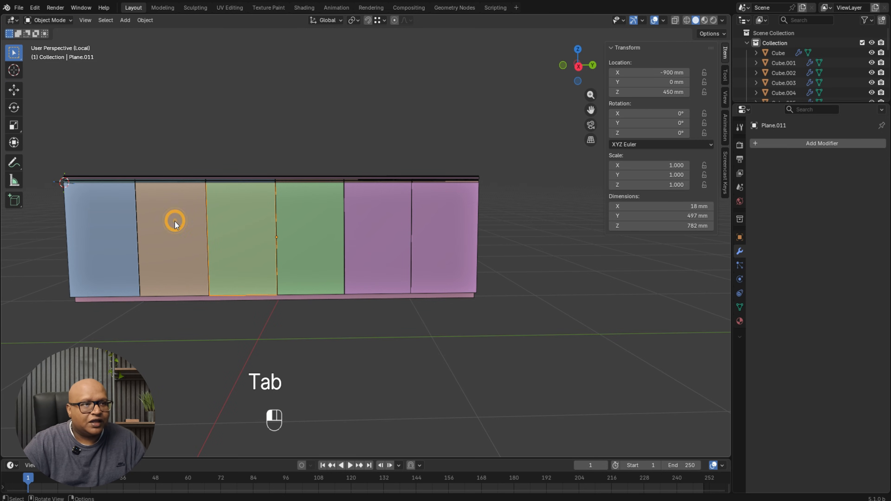
pyautogui.click(107, 222)
pyautogui.click(430, 237)
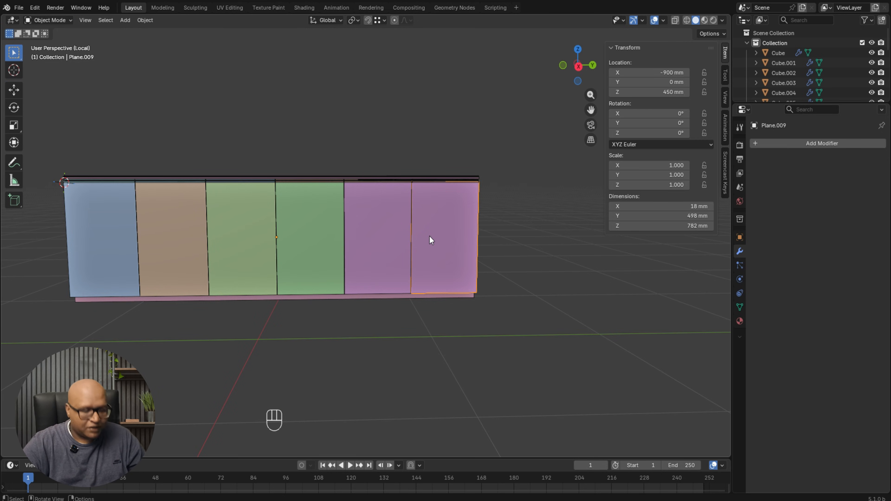
pyautogui.press('g')
pyautogui.press('Escape')
# Select all six doors and set each door's origin to its geometry, then check one door's origin.
pyautogui.keyDown('shift'); pyautogui.moveTo(422, 238); pyautogui.dragTo(480, 272, button='middle'); pyautogui.keyUp('shift')
pyautogui.keyDown('shift'); pyautogui.click(449, 256); pyautogui.keyUp('shift')
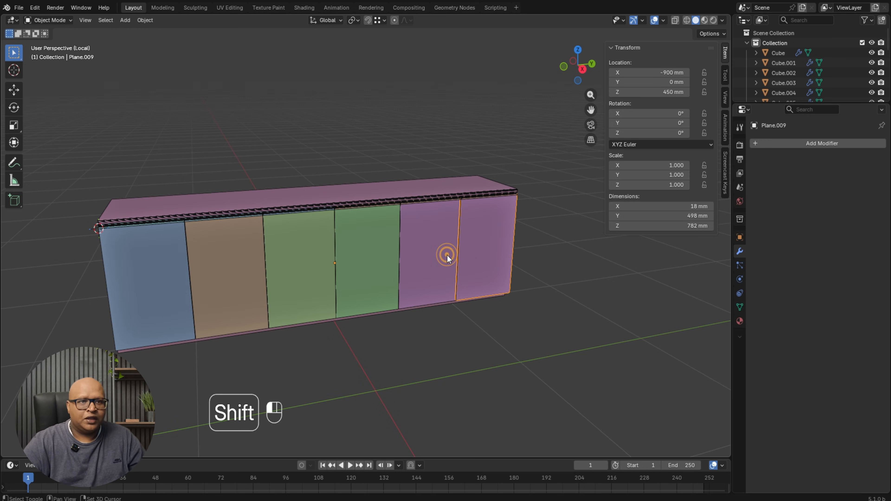
pyautogui.keyDown('shift'); pyautogui.click(374, 253); pyautogui.keyUp('shift')
pyautogui.keyDown('shift'); pyautogui.click(302, 259); pyautogui.keyUp('shift')
pyautogui.keyDown('shift'); pyautogui.click(248, 263); pyautogui.keyUp('shift')
pyautogui.keyDown('shift'); pyautogui.click(155, 275); pyautogui.keyUp('shift')
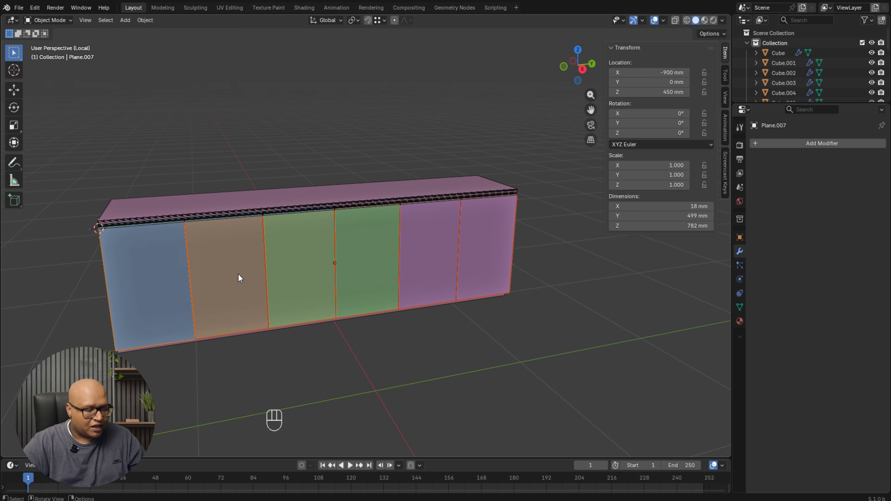
pyautogui.hotkey('ctrl', 'alt', 'x')
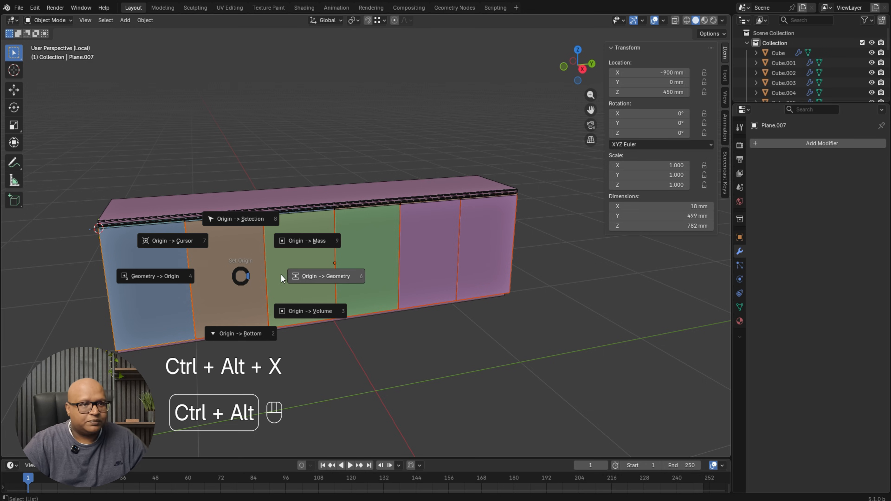
pyautogui.click(333, 278)
pyautogui.moveTo(422, 290); pyautogui.dragTo(420, 250, button='middle')
pyautogui.click(419, 250)
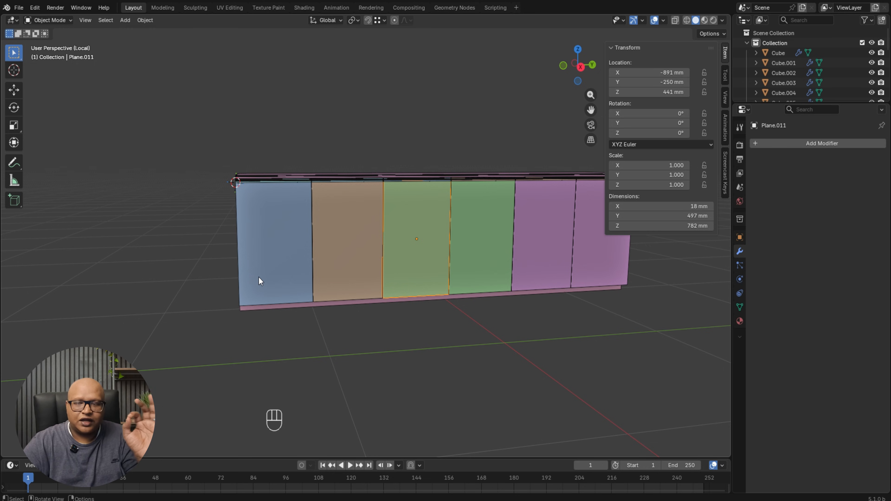
pyautogui.moveTo(400, 264); pyautogui.dragTo(393, 246, button='middle')
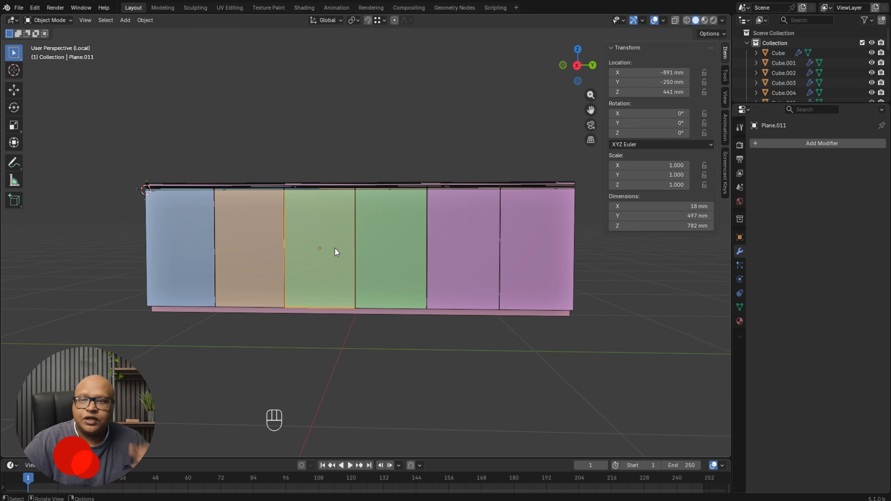
# Duplicate the handle profiles above the second and fifth doors about 190 mm straight down, and repeat the duplication for a second pair.
pyautogui.scroll(5, 326, 250)
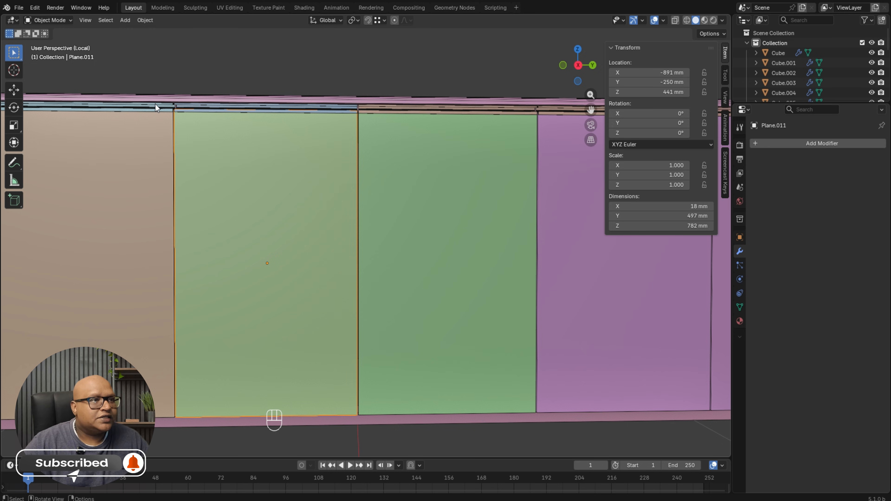
pyautogui.click(151, 108)
pyautogui.keyDown('shift'); pyautogui.moveTo(152, 108); pyautogui.dragTo(238, 171, button='middle'); pyautogui.keyUp('shift')
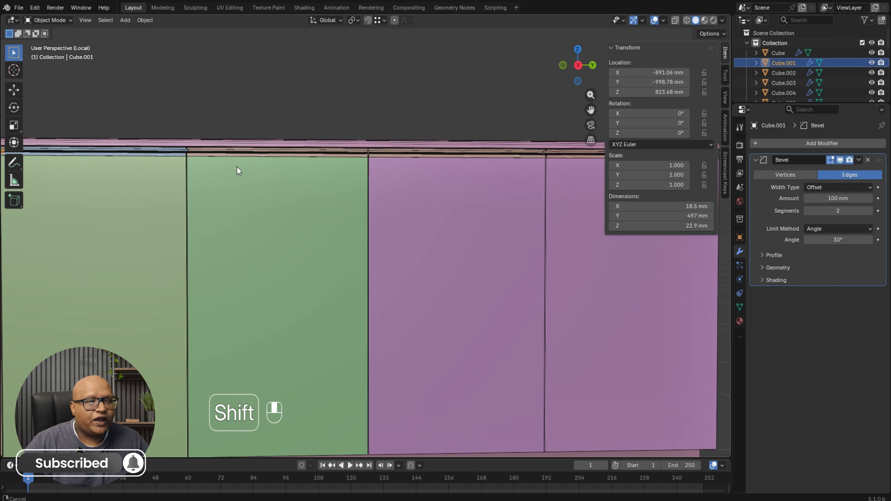
pyautogui.keyDown('shift'); pyautogui.click(390, 150); pyautogui.keyUp('shift')
pyautogui.keyDown('shift'); pyautogui.click(388, 154); pyautogui.keyUp('shift')
pyautogui.keyDown('ctrl'); pyautogui.moveTo(399, 126); pyautogui.dragTo(393, 140); pyautogui.keyUp('ctrl')
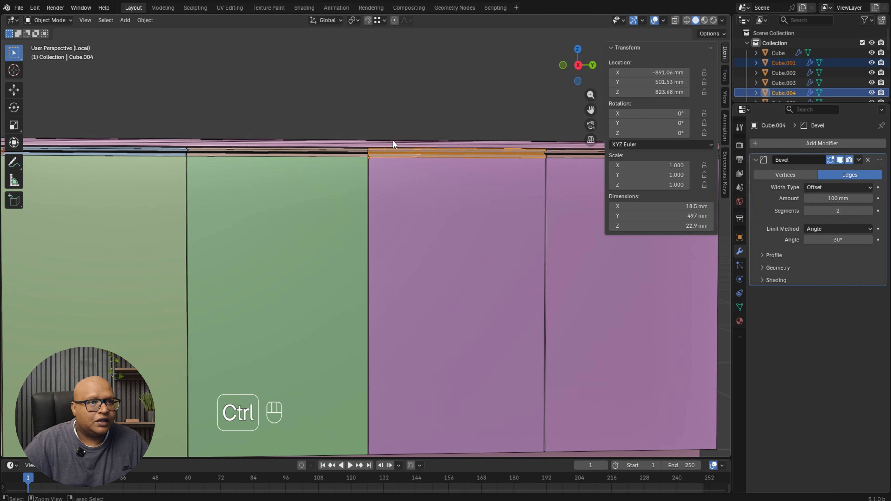
pyautogui.keyDown('alt'); pyautogui.moveTo(392, 140); pyautogui.dragTo(212, 172, button='middle'); pyautogui.keyUp('alt')
pyautogui.keyDown('shift'); pyautogui.moveTo(289, 203); pyautogui.dragTo(389, 204, button='middle'); pyautogui.keyUp('shift')
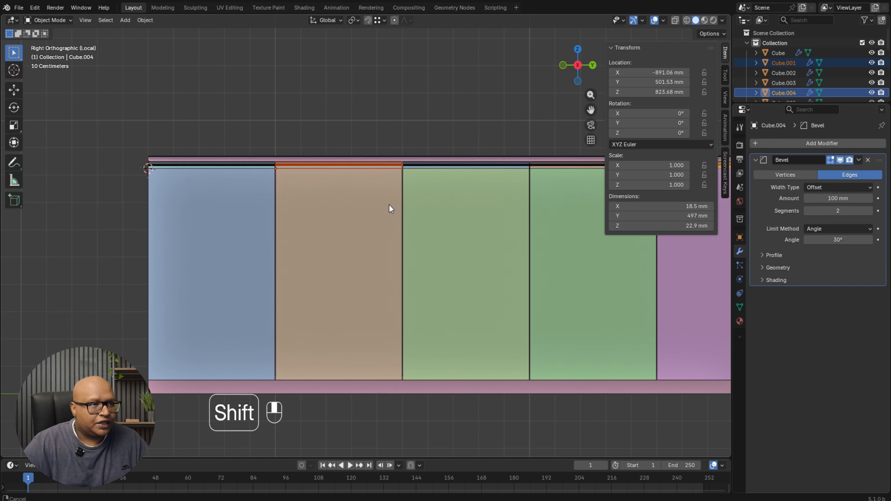
pyautogui.hotkey('shift', 'd')
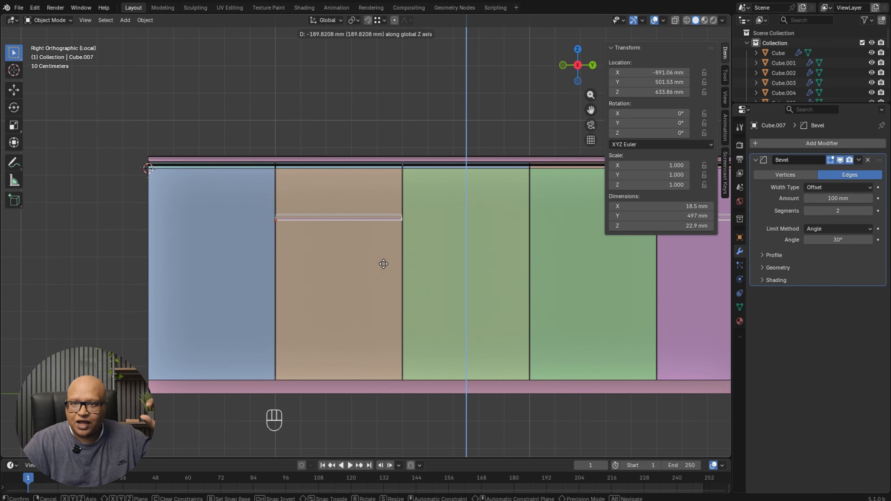
pyautogui.click(383, 264)
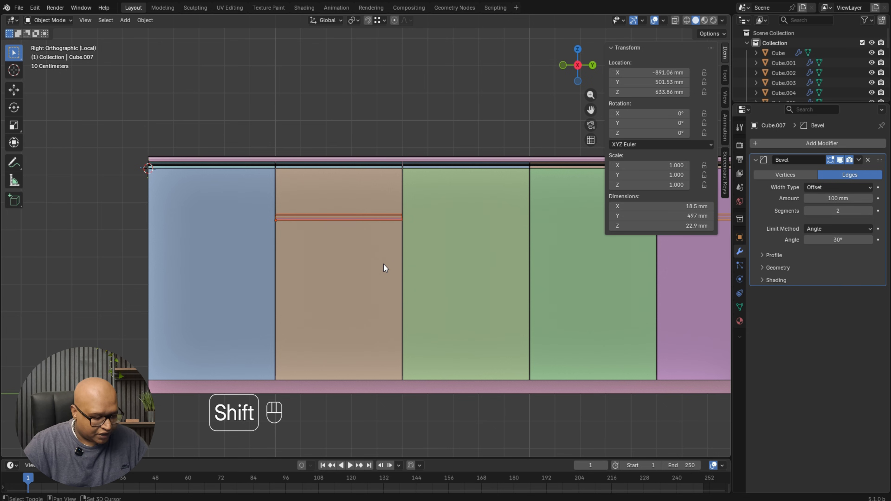
pyautogui.hotkey('shift', 'r')
pyautogui.moveTo(372, 295); pyautogui.dragTo(272, 270, button='middle')
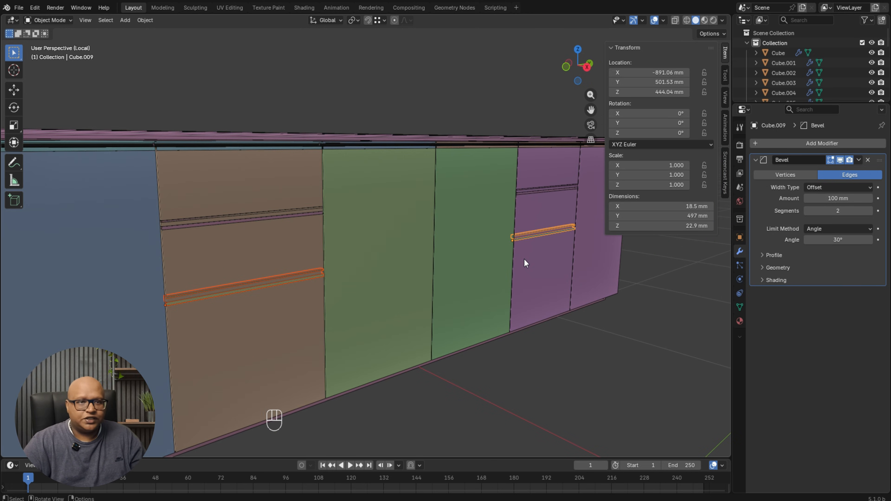
# Select the second and fifth doors and open them together in Edit Mode with wireframe shading.
pyautogui.click(212, 369)
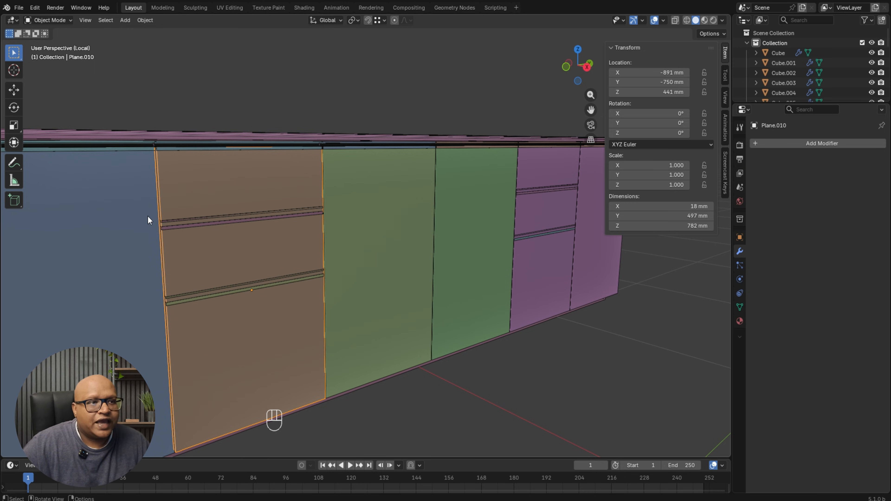
pyautogui.moveTo(519, 259); pyautogui.dragTo(472, 246, button='middle')
pyautogui.moveTo(77, 297); pyautogui.dragTo(125, 298, button='middle')
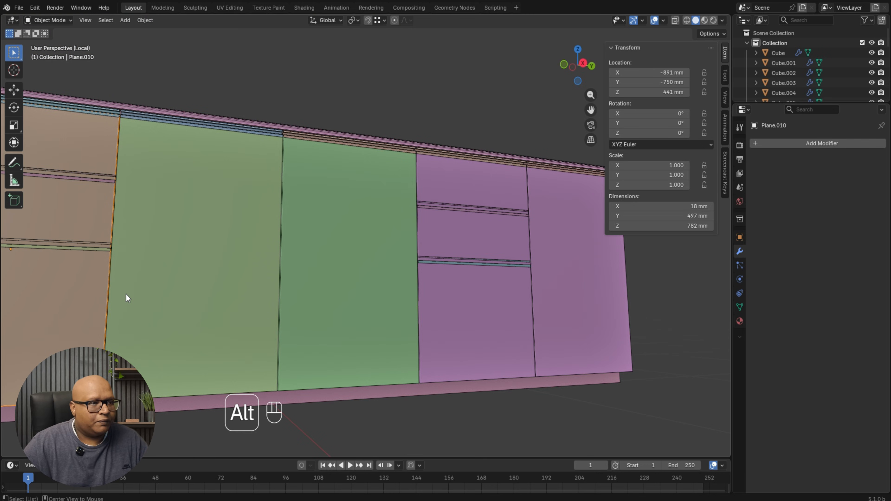
pyautogui.keyDown('shift'); pyautogui.click(481, 308); pyautogui.keyUp('shift')
pyautogui.moveTo(480, 307); pyautogui.dragTo(419, 333, button='middle')
pyautogui.press('Tab')
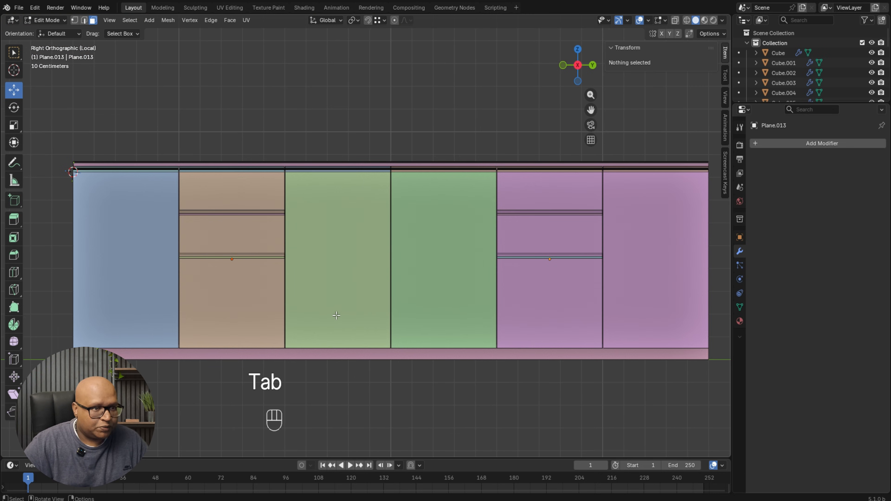
pyautogui.click(686, 21)
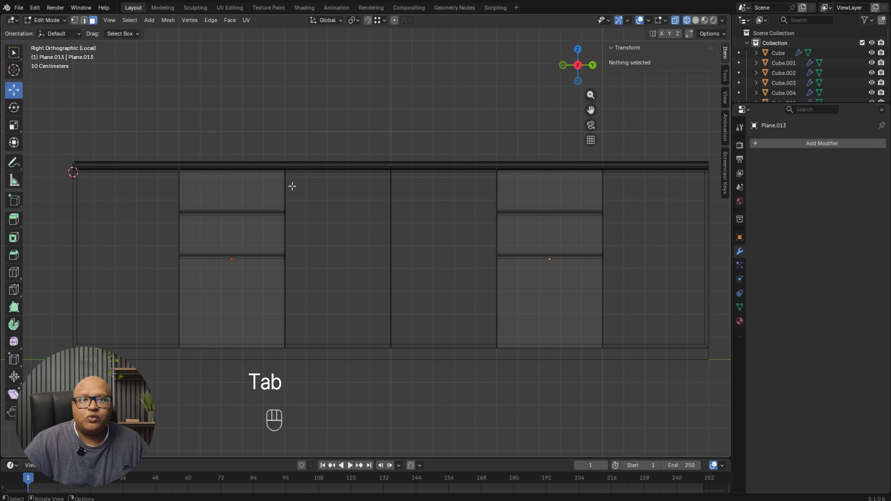
# Select the bottom vertices of both doors and raise them along Z to just above the upper duplicated handle profiles.
pyautogui.keyDown('shift'); pyautogui.moveTo(212, 334); pyautogui.dragTo(278, 314, button='middle'); pyautogui.keyUp('shift')
pyautogui.moveTo(189, 310); pyautogui.dragTo(623, 347)
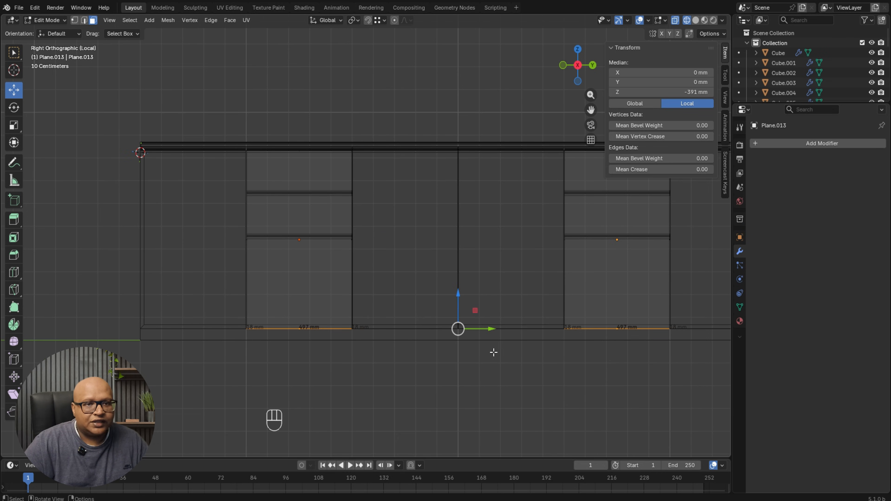
pyautogui.click(75, 23)
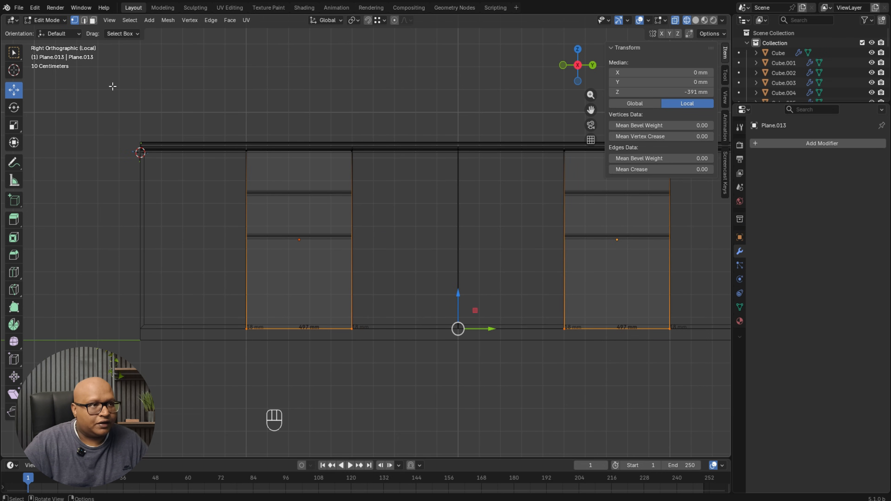
pyautogui.moveTo(191, 300); pyautogui.dragTo(729, 369)
pyautogui.scroll(1, 424, 324)
pyautogui.scroll(1, 424, 324)
pyautogui.keyDown('shift'); pyautogui.moveTo(535, 318); pyautogui.dragTo(680, 339, button='middle'); pyautogui.keyUp('shift')
pyautogui.keyDown('shift'); pyautogui.moveTo(440, 265); pyautogui.dragTo(450, 352, button='middle'); pyautogui.keyUp('shift')
pyautogui.scroll(4, 459, 385)
pyautogui.keyDown('shift'); pyautogui.moveTo(459, 385); pyautogui.dragTo(391, 357, button='middle'); pyautogui.keyUp('shift')
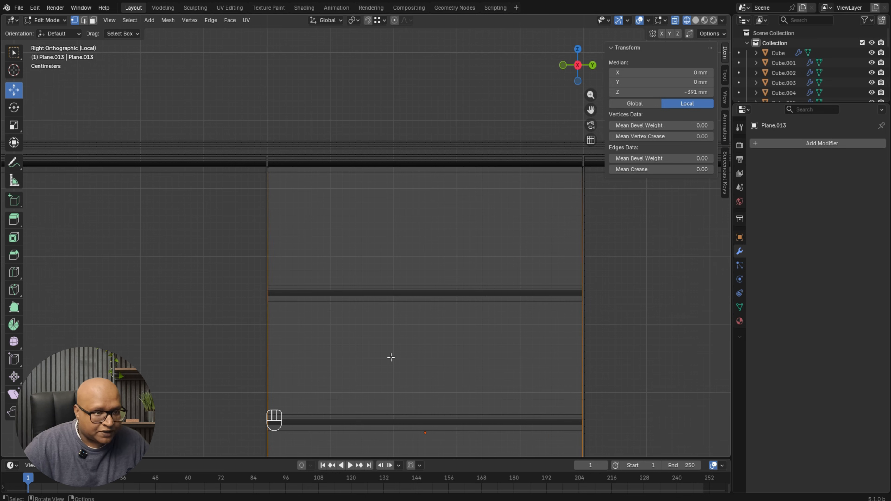
pyautogui.press('g')
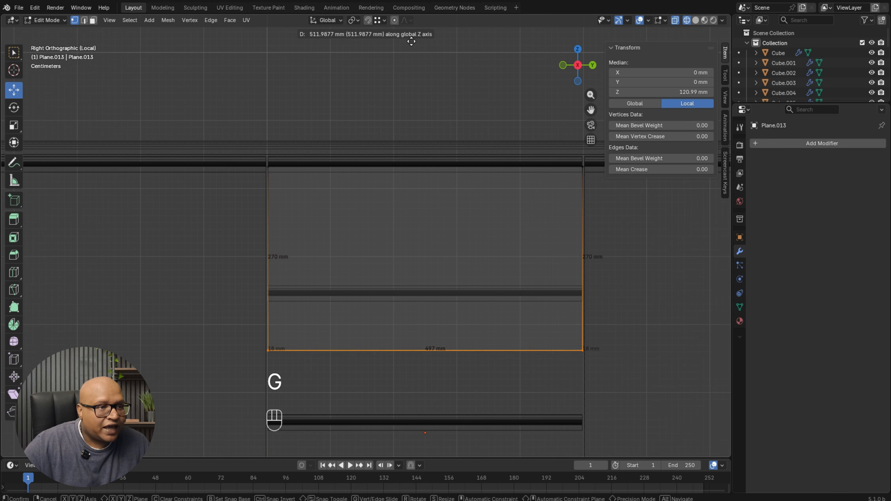
pyautogui.click(413, 424)
# Lower the bottom edges of both fronts about 4 mm to meet the handle profiles and leave Edit Mode.
pyautogui.scroll(4, 289, 296)
pyautogui.keyDown('shift'); pyautogui.moveTo(239, 325); pyautogui.dragTo(384, 277, button='middle'); pyautogui.keyUp('shift')
pyautogui.scroll(3, 372, 310)
pyautogui.scroll(2, 229, 349)
pyautogui.keyDown('shift'); pyautogui.moveTo(215, 364); pyautogui.dragTo(270, 340, button='middle'); pyautogui.keyUp('shift')
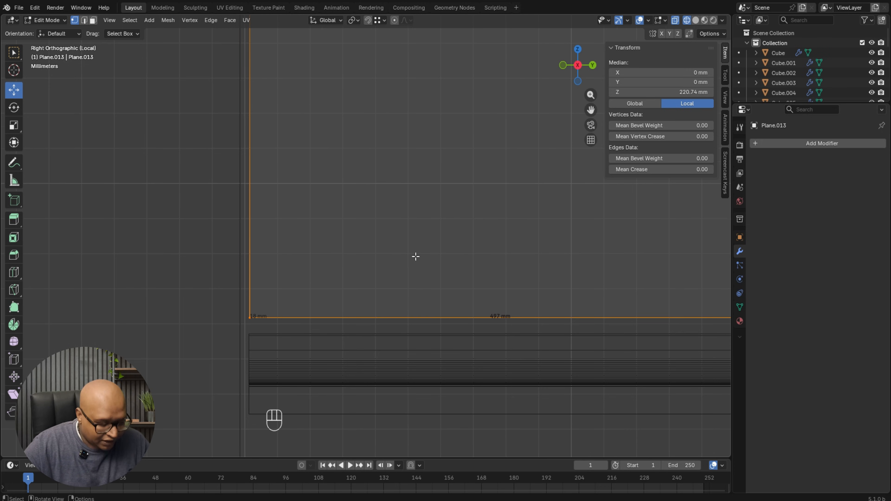
pyautogui.press('g')
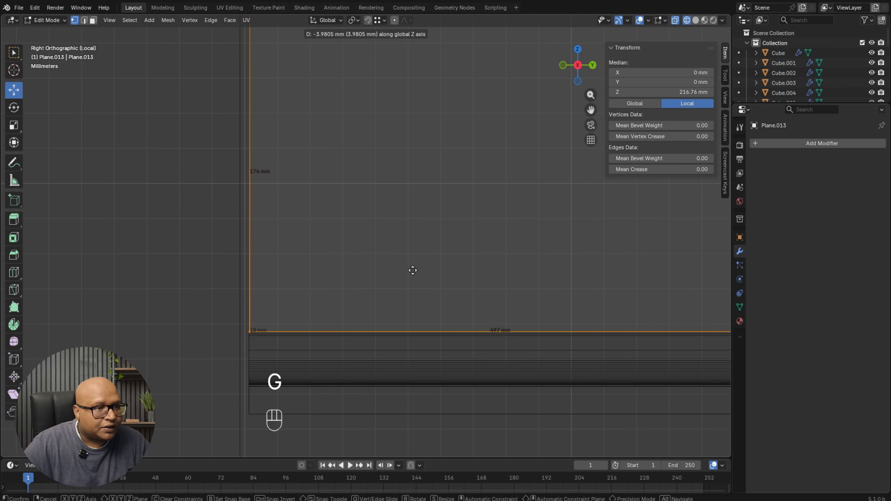
pyautogui.click(413, 271)
pyautogui.scroll(-10, 428, 279)
pyautogui.press('Tab')
# Duplicate the two top drawer fronts downward along Z and place the copies just beneath the upper duplicated handle profiles.
pyautogui.scroll(-6, 393, 253)
pyautogui.keyDown('shift'); pyautogui.moveTo(521, 253); pyautogui.dragTo(419, 232, button='middle'); pyautogui.keyUp('shift')
pyautogui.scroll(4, 404, 250)
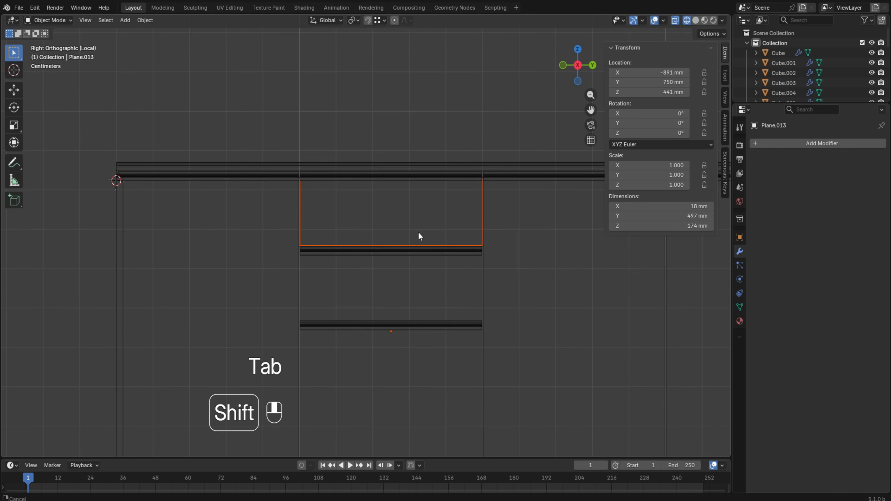
pyautogui.hotkey('shift', 'd')
pyautogui.click(338, 273)
pyautogui.scroll(7, 338, 273)
pyautogui.keyDown('shift'); pyautogui.moveTo(229, 344); pyautogui.dragTo(420, 323, button='middle'); pyautogui.keyUp('shift')
pyautogui.scroll(1, 419, 323)
pyautogui.press('g')
pyautogui.click(413, 294)
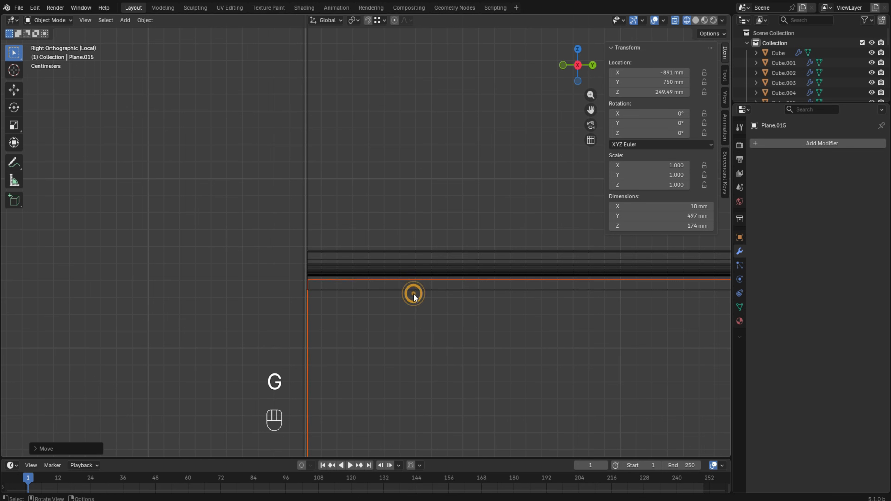
# Nudge the middle drawer fronts up about 1 mm to fit closely against the handle profiles above them.
pyautogui.scroll(5, 353, 298)
pyautogui.press('g')
pyautogui.moveTo(380, 402); pyautogui.dragTo(381, 398, button='middle')
pyautogui.click(381, 397)
pyautogui.scroll(-8, 385, 351)
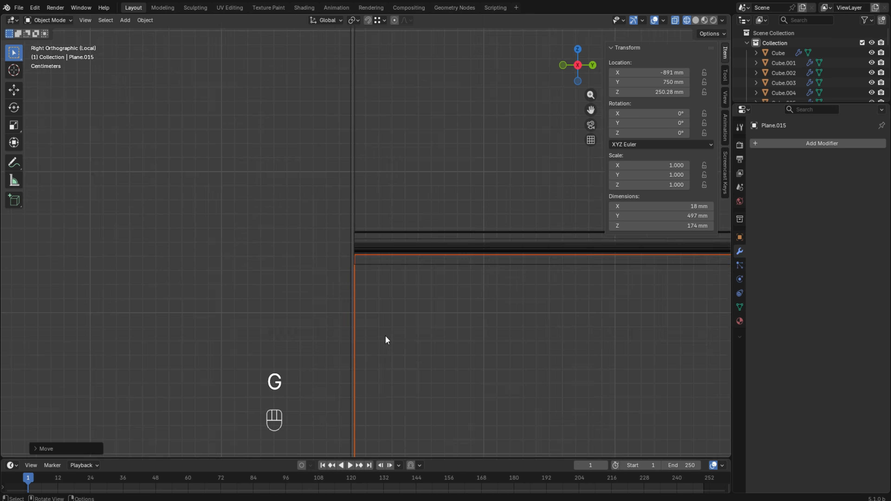
pyautogui.keyDown('shift'); pyautogui.moveTo(384, 335); pyautogui.dragTo(399, 207, button='middle'); pyautogui.keyUp('shift')
pyautogui.scroll(4, 365, 292)
# Duplicate the middle drawer fronts downward along Z and align the copies just beneath the lower handle profiles.
pyautogui.scroll(-13, 393, 345)
pyautogui.keyDown('shift'); pyautogui.moveTo(500, 399); pyautogui.dragTo(342, 306, button='middle'); pyautogui.keyUp('shift')
pyautogui.hotkey('shift', 'd')
pyautogui.click(342, 334)
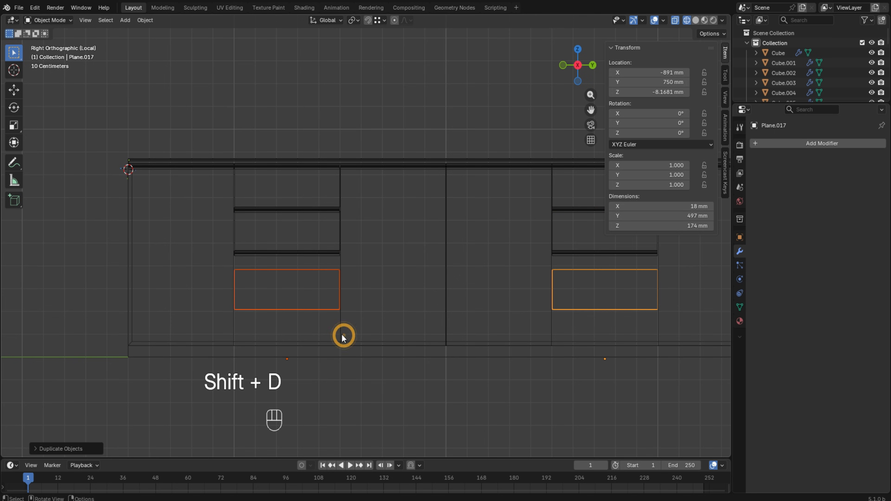
pyautogui.scroll(9, 251, 243)
pyautogui.keyDown('shift'); pyautogui.moveTo(251, 243); pyautogui.dragTo(422, 304, button='middle'); pyautogui.keyUp('shift')
pyautogui.scroll(3, 368, 281)
pyautogui.press('g')
pyautogui.moveTo(359, 319); pyautogui.dragTo(360, 273, button='middle')
pyautogui.click(362, 192)
pyautogui.scroll(-9, 364, 224)
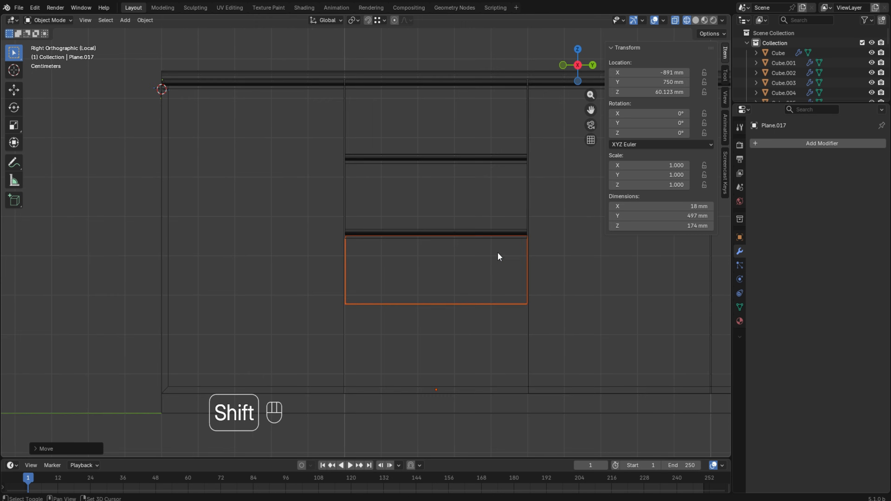
# Extend both bottom drawer fronts down to the plinth by moving their bottom vertices, making each about 401 mm high.
pyautogui.keyDown('shift'); pyautogui.moveTo(499, 257); pyautogui.dragTo(351, 261, button='middle'); pyautogui.keyUp('shift')
pyautogui.scroll(-3, 351, 260)
pyautogui.press('Tab')
pyautogui.keyDown('shift'); pyautogui.moveTo(498, 307); pyautogui.dragTo(442, 310, button='middle'); pyautogui.keyUp('shift')
pyautogui.moveTo(123, 281); pyautogui.dragTo(720, 312)
pyautogui.moveTo(389, 260); pyautogui.dragTo(390, 342)
pyautogui.press('Tab')
# Return the viewport to solid shading, view the finished cabinet fronts and leave Local View to show the whole room.
pyautogui.hotkey('shift', 'z')
pyautogui.moveTo(435, 425); pyautogui.dragTo(449, 354, button='middle')
pyautogui.scroll(-3, 432, 357)
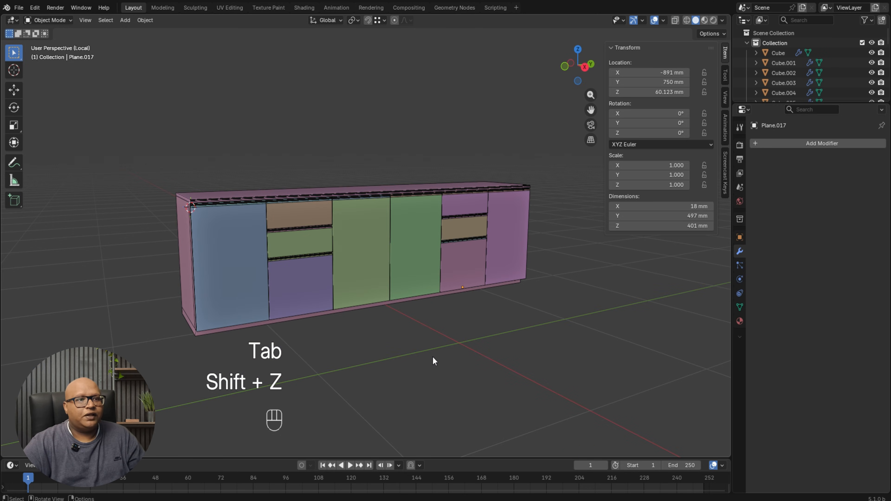
pyautogui.keyDown('shift'); pyautogui.moveTo(523, 257); pyautogui.dragTo(523, 285, button='middle'); pyautogui.keyUp('shift')
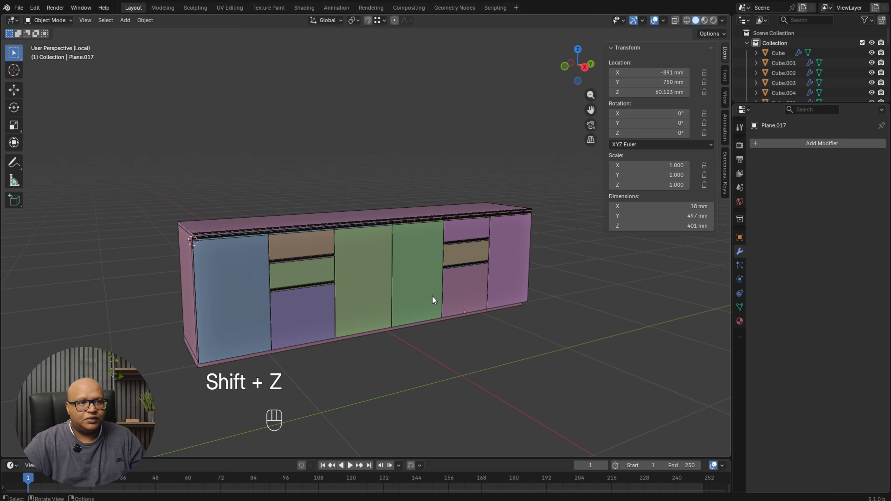
pyautogui.moveTo(434, 298); pyautogui.dragTo(510, 308, button='middle')
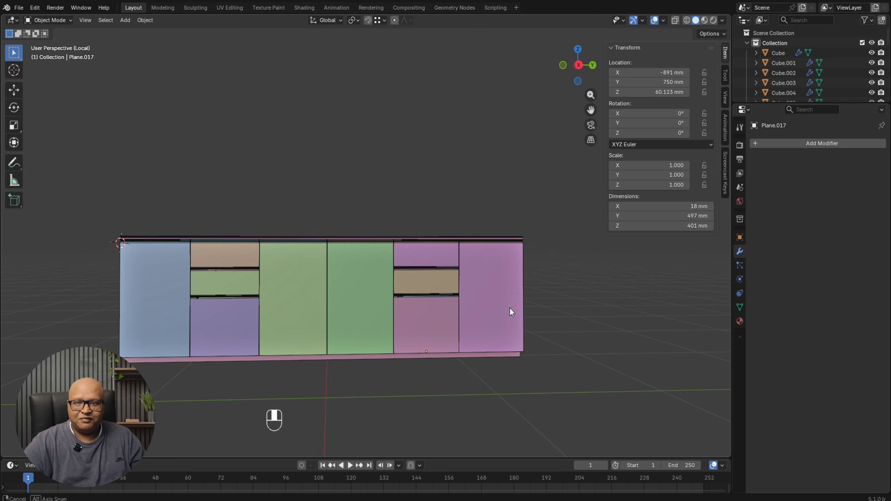
pyautogui.press('/')
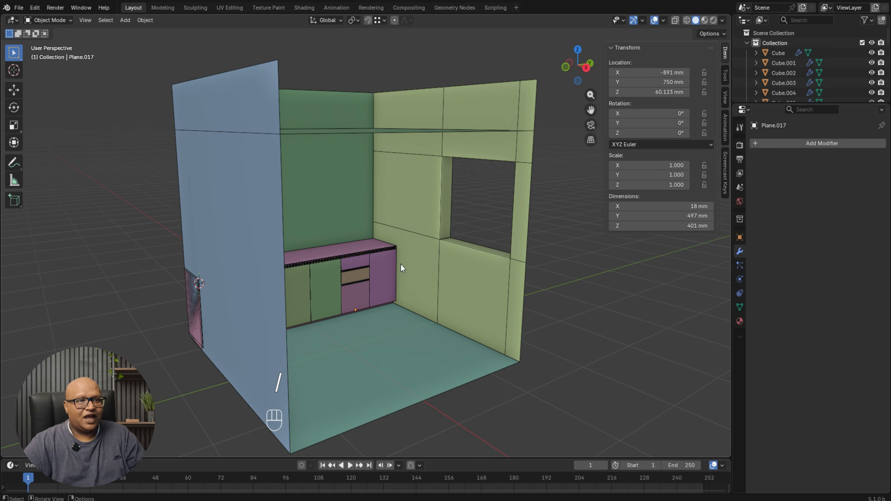
# Open the worktop in Edit Mode, clear its selection and switch to face selection.
pyautogui.moveTo(403, 333); pyautogui.dragTo(379, 292, button='middle')
pyautogui.scroll(3, 399, 315)
pyautogui.click(377, 295)
pyautogui.scroll(3, 289, 296)
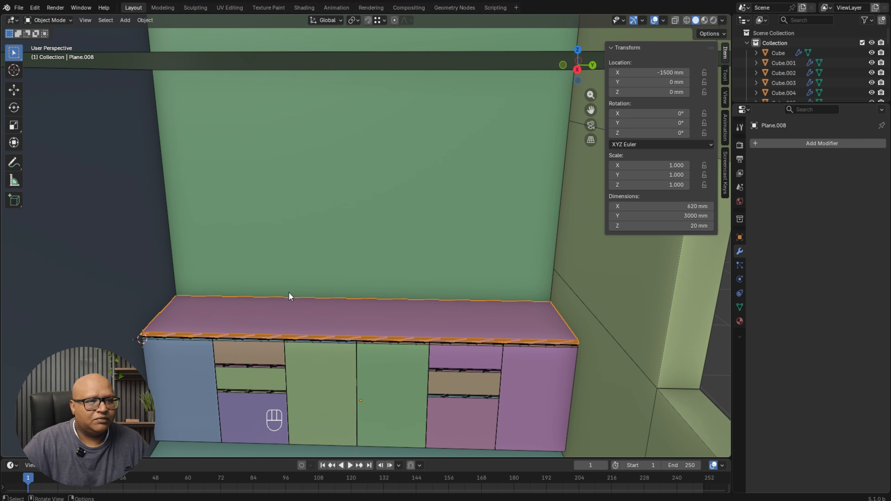
pyautogui.press('Tab')
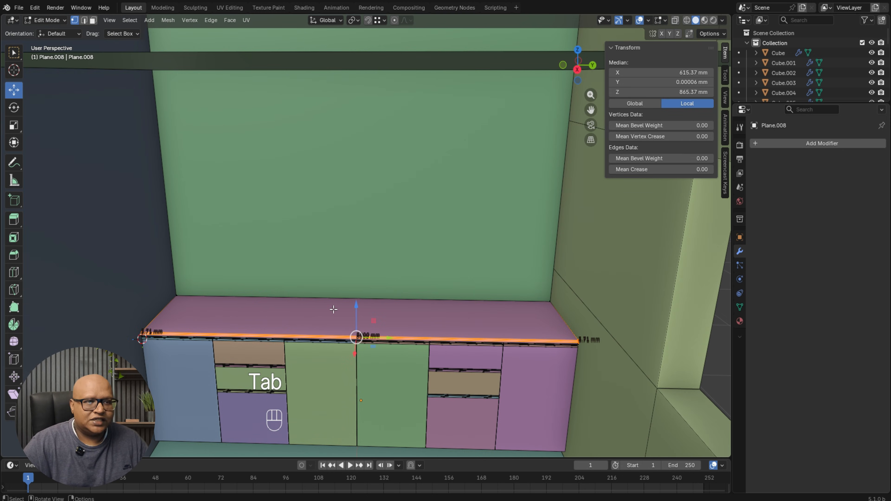
pyautogui.click(333, 309)
pyautogui.click(93, 20)
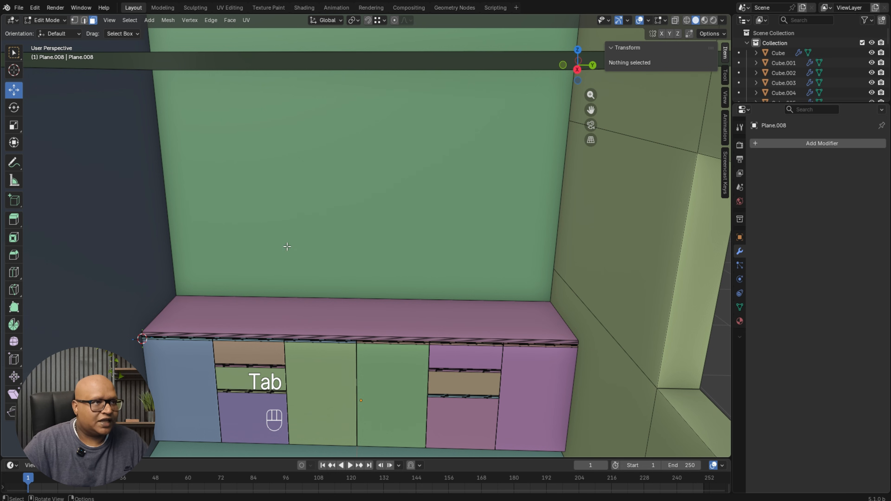
# Duplicate the worktop's top face 700 mm upward along Z.
pyautogui.click(328, 320)
pyautogui.moveTo(329, 320); pyautogui.dragTo(336, 302, button='middle')
pyautogui.hotkey('shift', 'd')
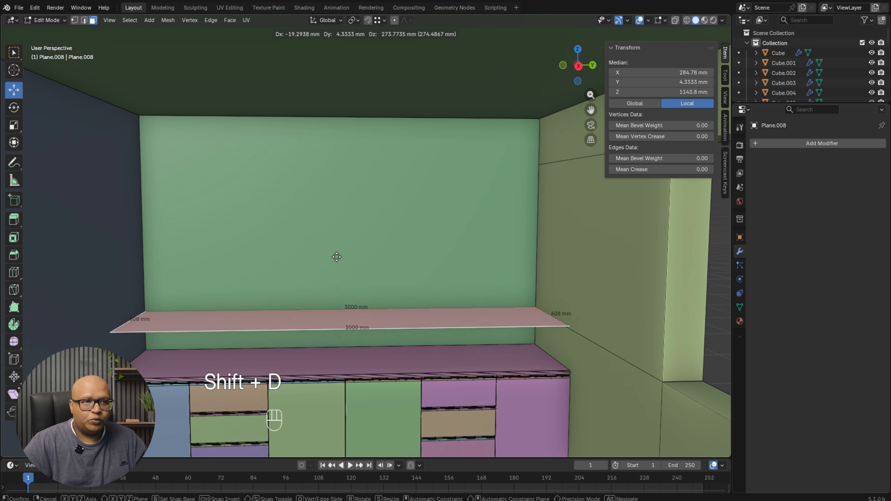
pyautogui.press('z')
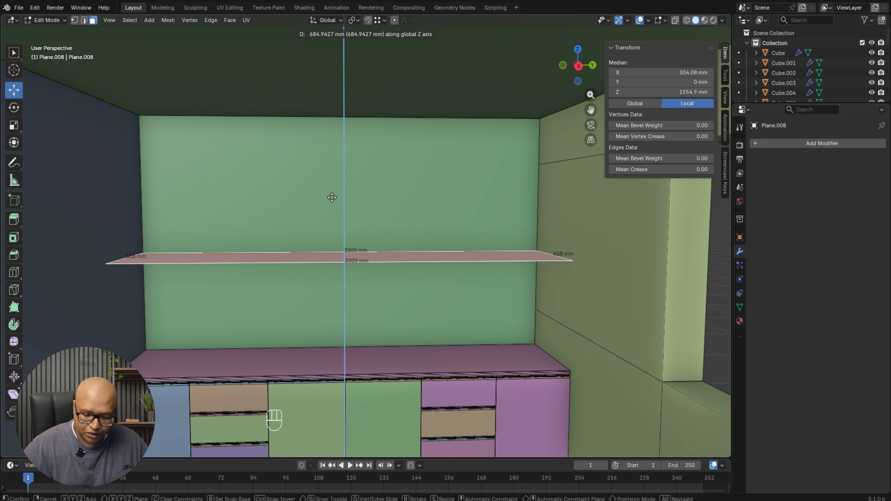
pyautogui.write('650')
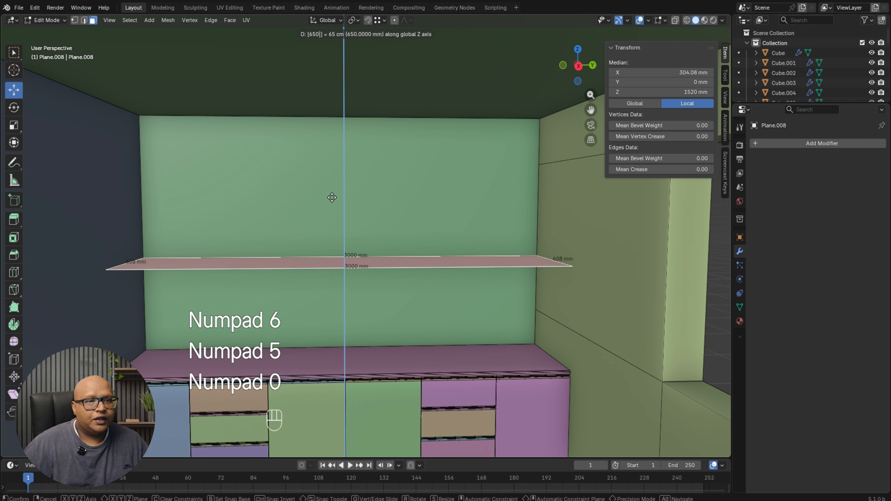
pyautogui.press('BackSpace')
pyautogui.press('BackSpace')
pyautogui.write('700')
pyautogui.press('KP_Enter')
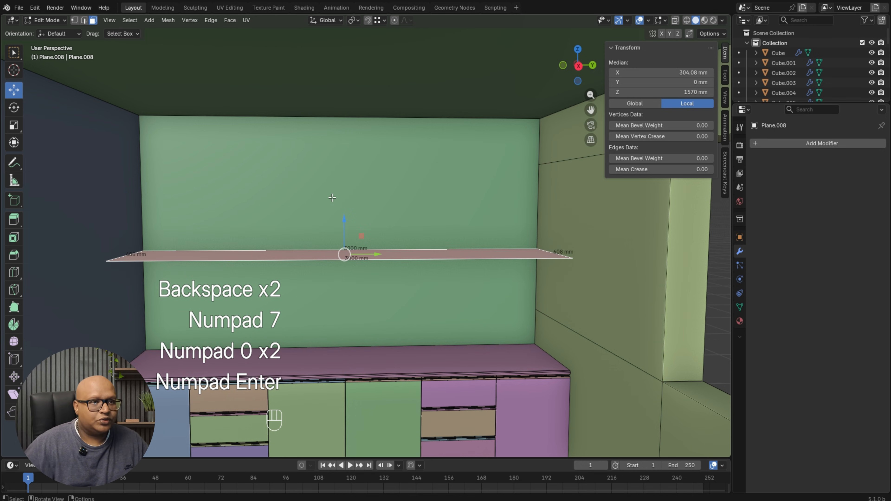
# Separate the duplicated face above the worktop into its own object by selection.
pyautogui.press('p')
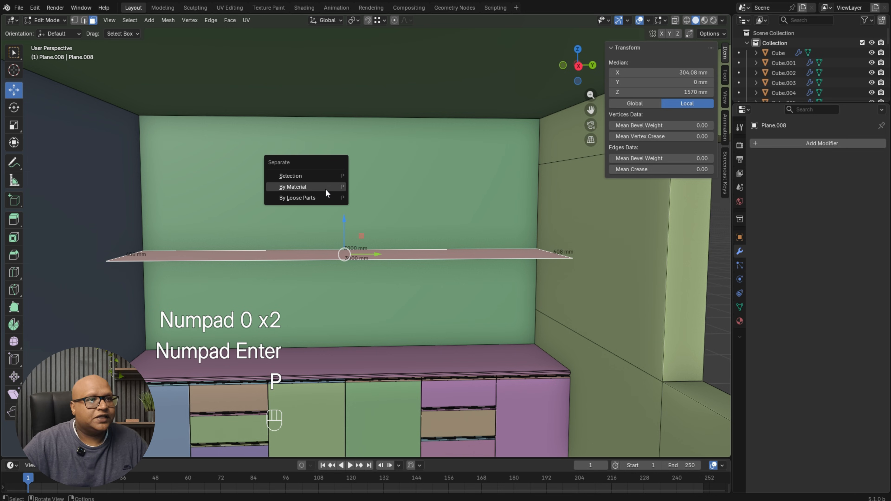
pyautogui.click(302, 176)
pyautogui.moveTo(302, 179); pyautogui.dragTo(396, 249, button='middle')
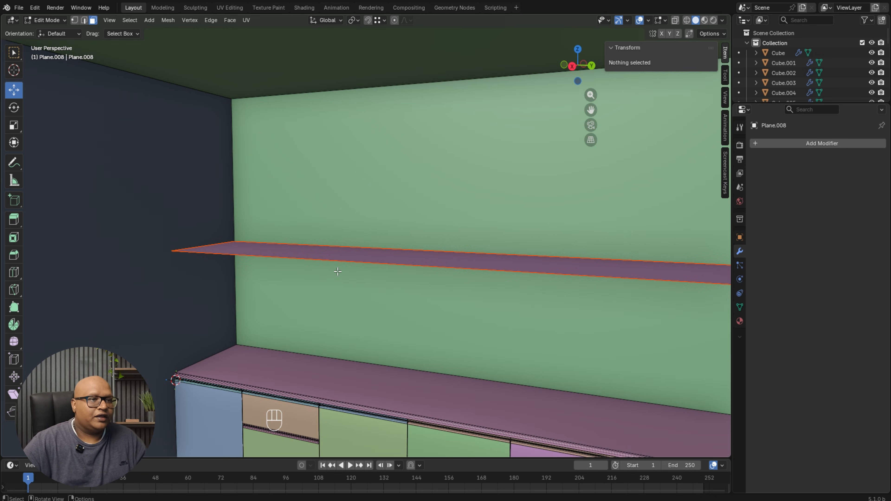
# Leave Edit Mode, select the separated face above the worktop and set its origin to its geometry.
pyautogui.press('Tab')
pyautogui.click(393, 255)
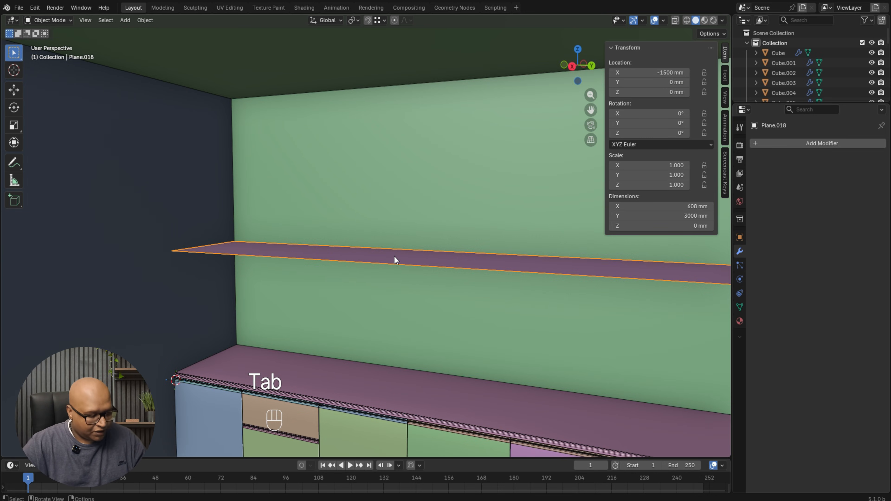
pyautogui.hotkey('ctrl', 'alt', 'x')
pyautogui.click(486, 256)
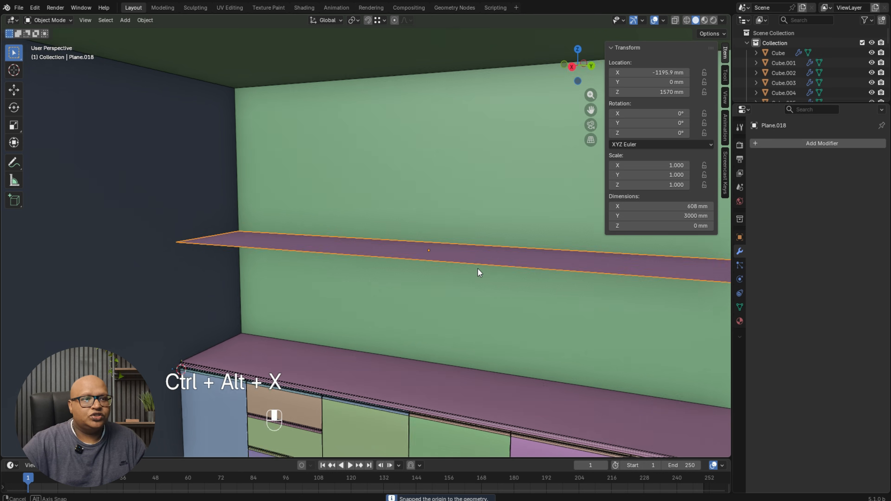
pyautogui.moveTo(478, 268); pyautogui.dragTo(434, 265, button='middle')
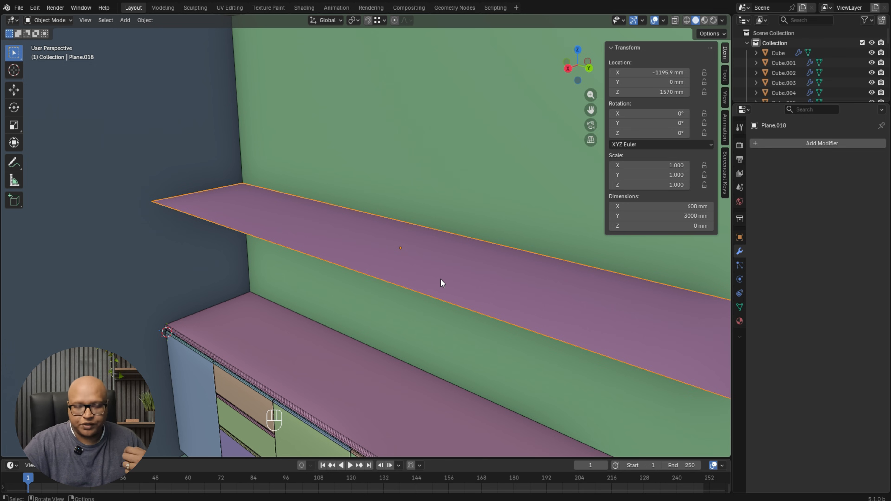
# Try to resize the face's depth by snapping its front edge to the wall and moving it 450 mm along X, and undo both moves.
pyautogui.press('Tab')
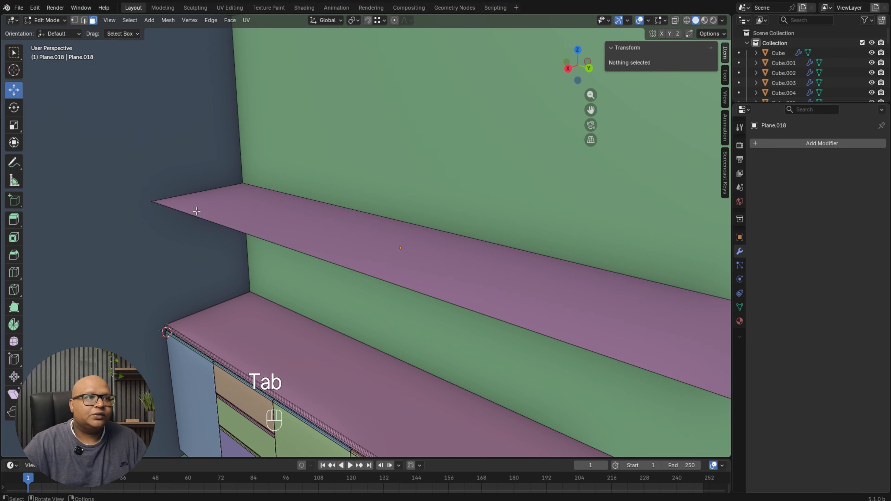
pyautogui.click(84, 20)
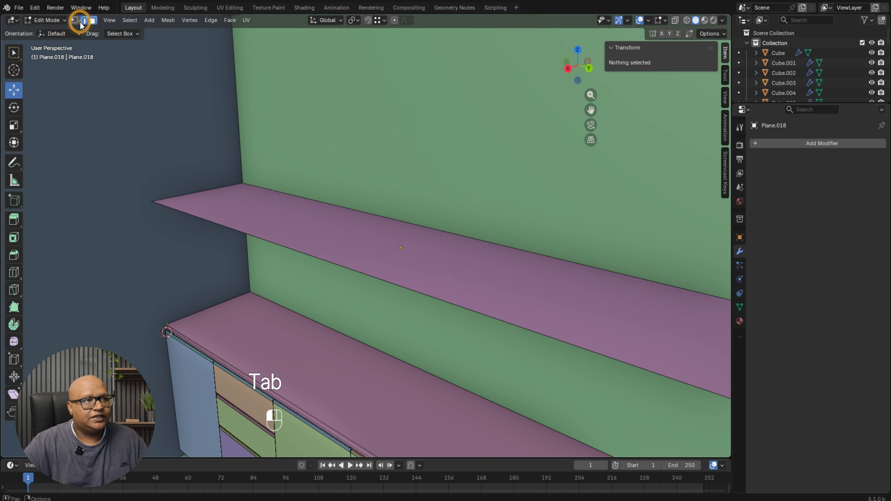
pyautogui.click(268, 234)
pyautogui.moveTo(329, 275); pyautogui.dragTo(243, 183)
pyautogui.press('g')
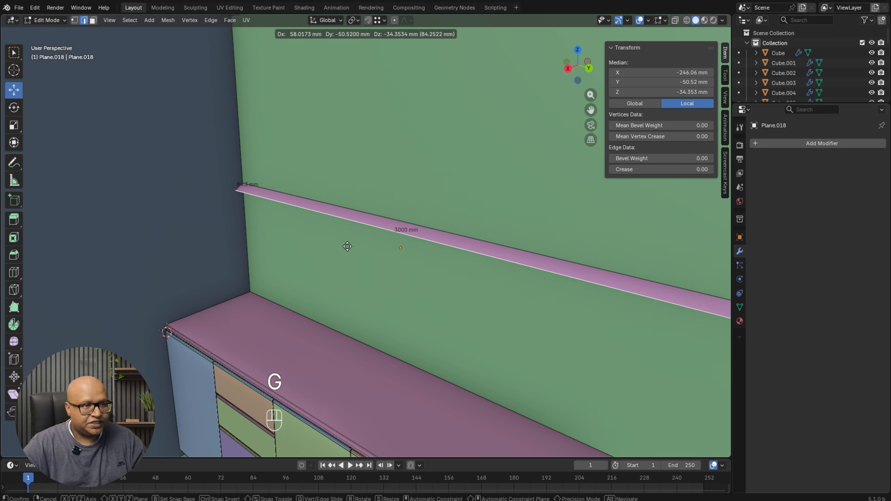
pyautogui.press('x')
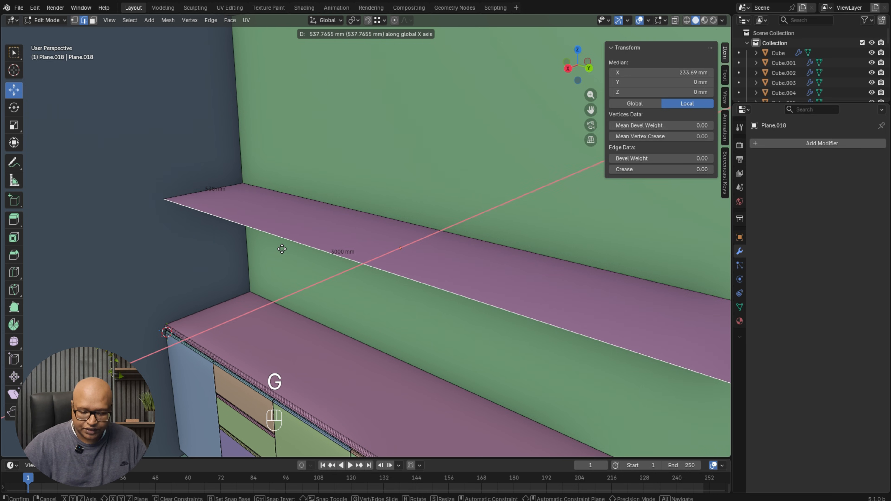
pyautogui.write('450')
pyautogui.press('KP_Enter')
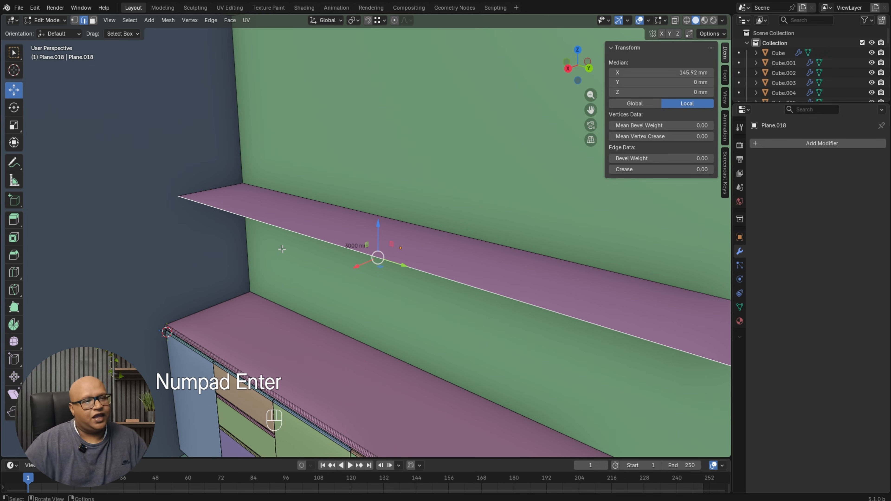
pyautogui.hotkey('ctrl', 'z')
pyautogui.hotkey('ctrl', 'z')
# Set the face's origin to its selected wall-side edge and return to Object Mode.
pyautogui.press('Tab')
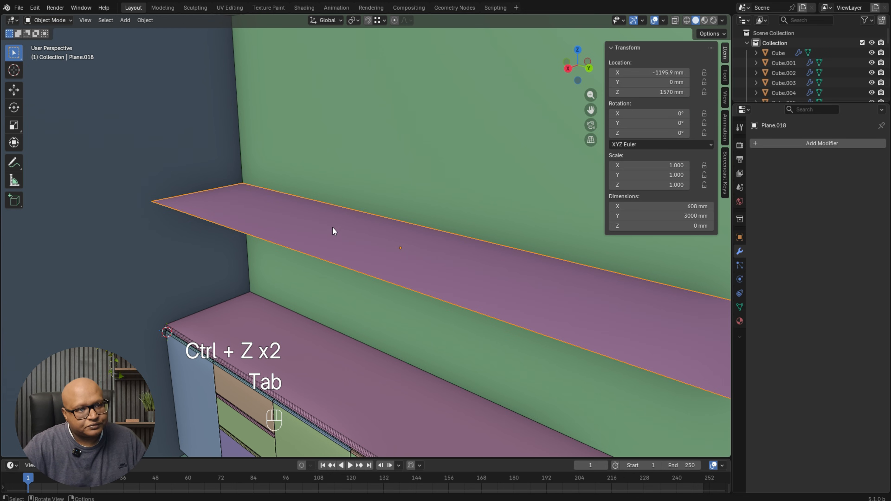
pyautogui.press('Tab')
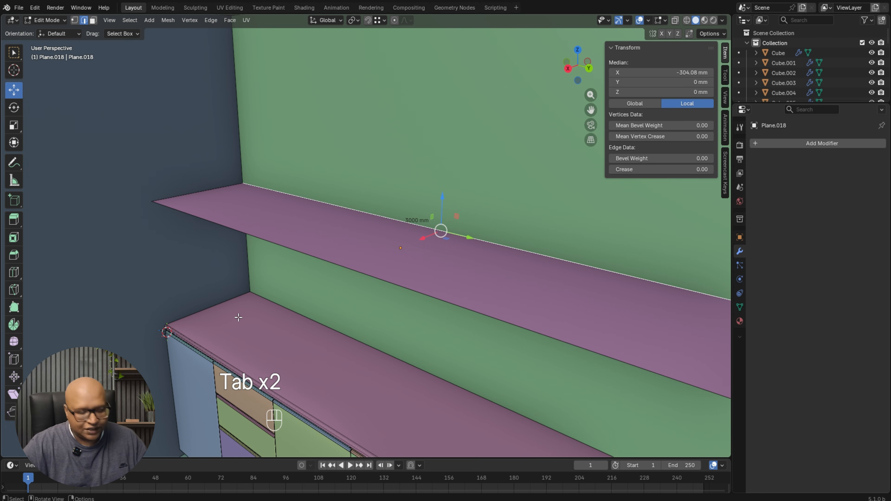
pyautogui.hotkey('ctrl', 'alt', 'x')
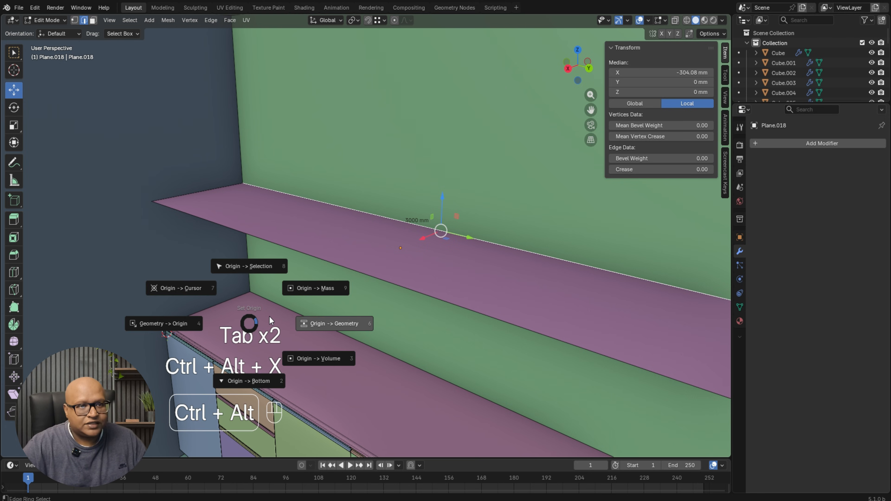
pyautogui.click(243, 270)
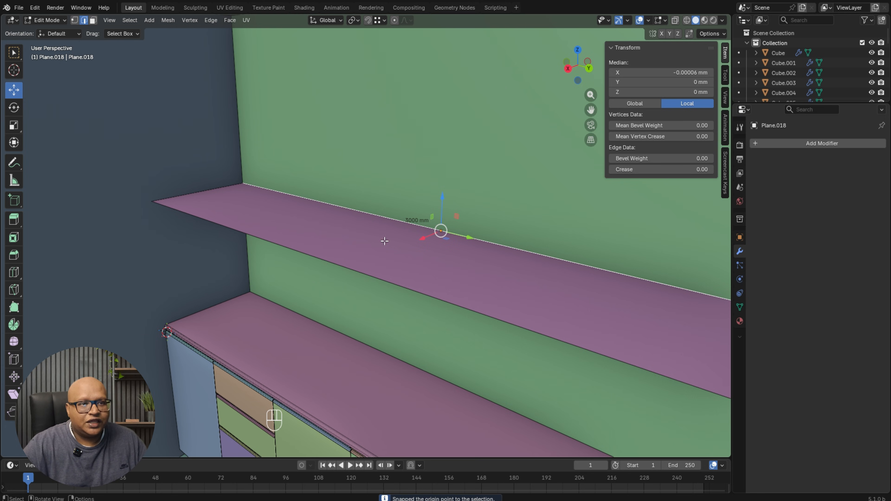
pyautogui.press('Tab')
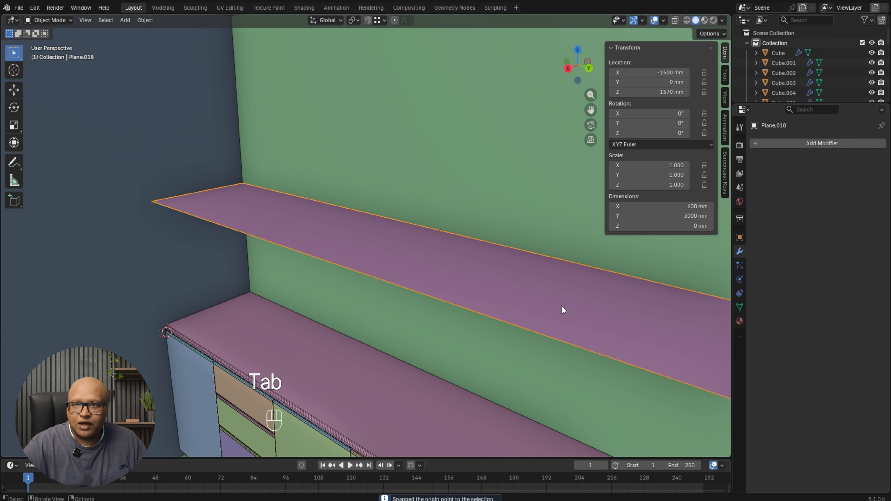
pyautogui.press('s')
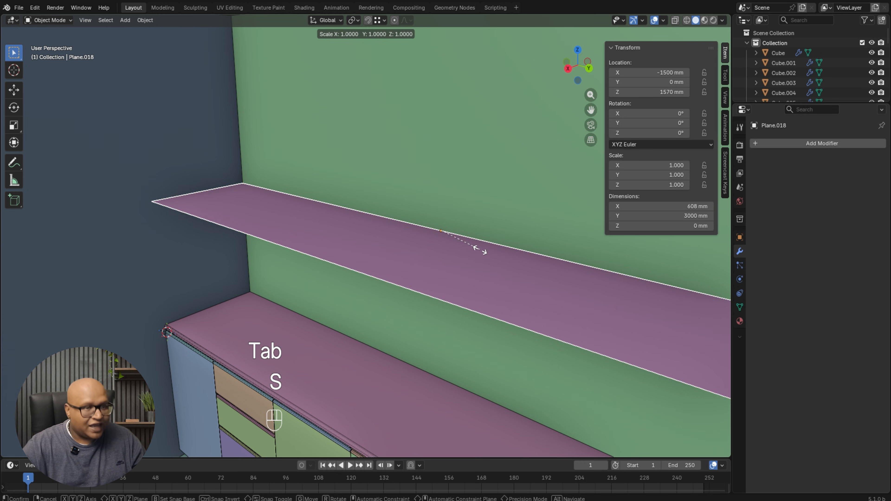
pyautogui.press('x')
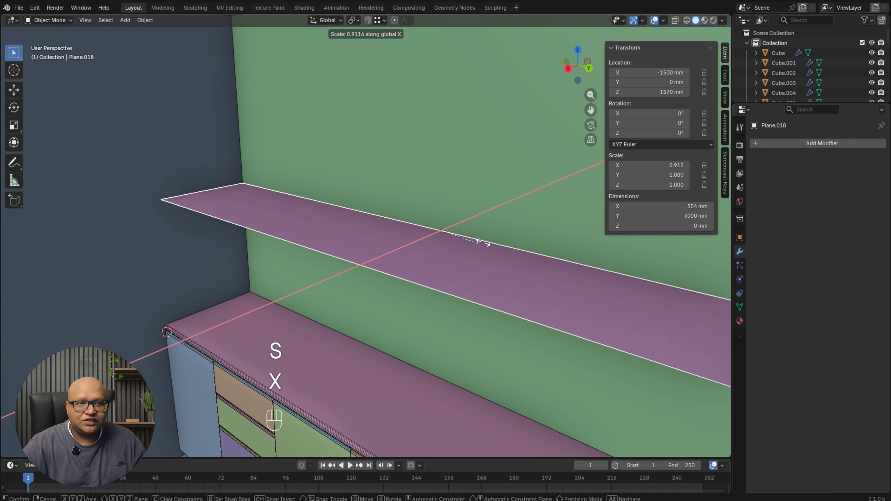
pyautogui.press('Escape')
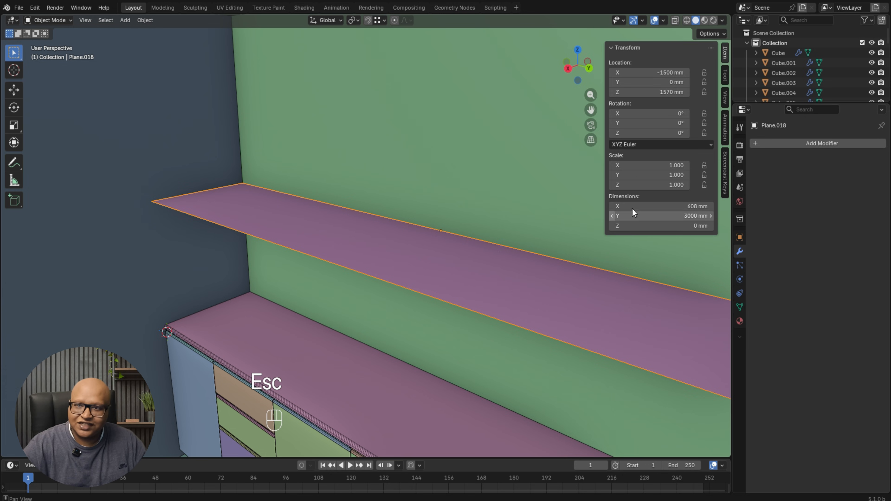
# Set the X dimension of the face above the worktop to 400 mm.
pyautogui.click(684, 209)
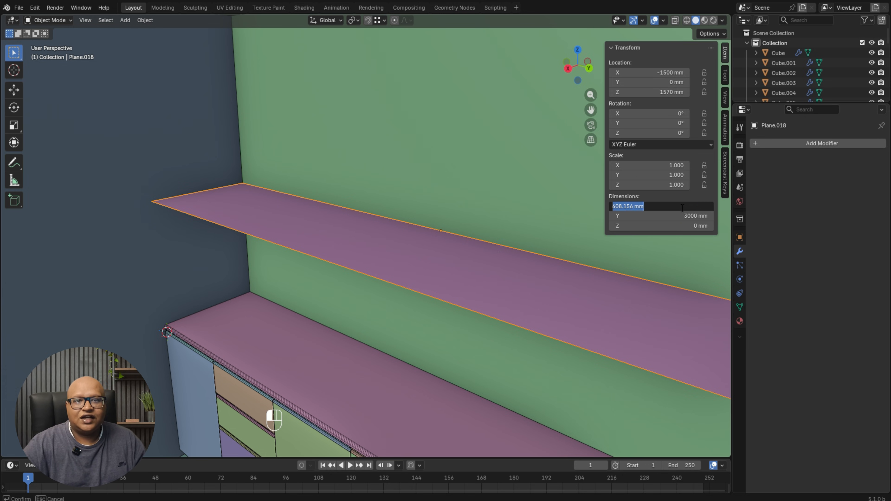
pyautogui.write('400')
pyautogui.press('Return')
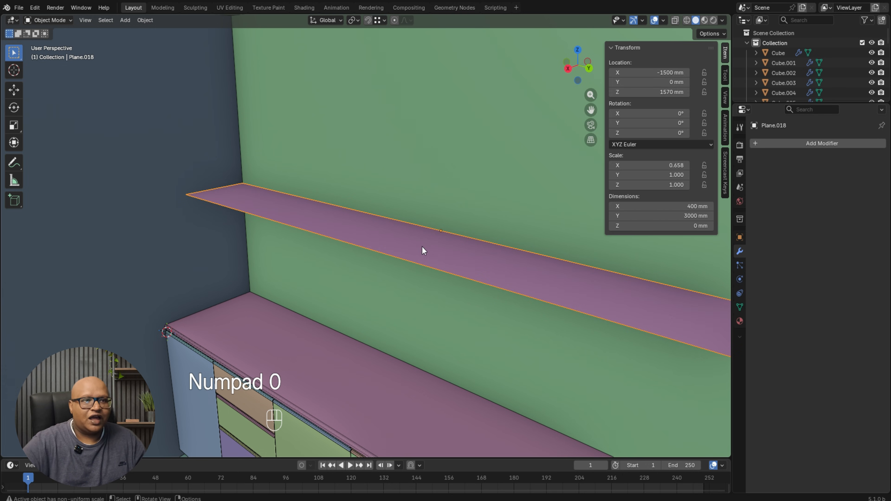
# Extrude the 400 mm deep face 700 mm upward to form the wall cabinet block and return to Object Mode.
pyautogui.scroll(-1, 403, 302)
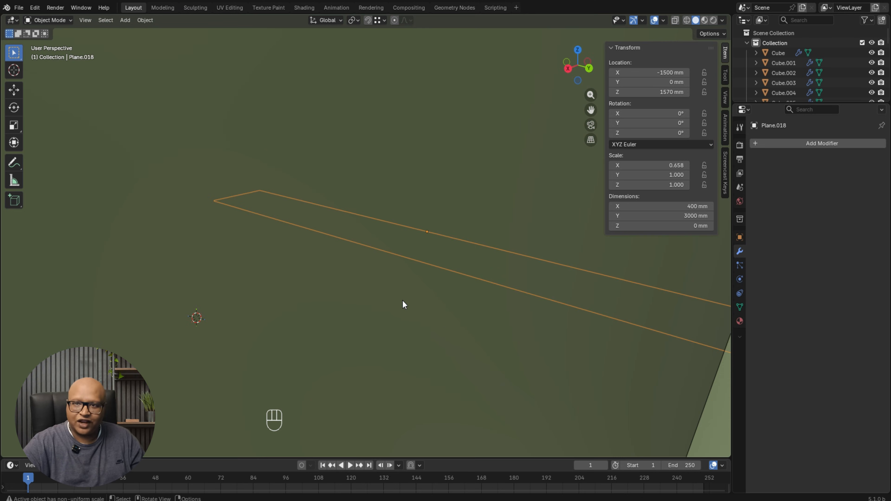
pyautogui.moveTo(403, 302); pyautogui.dragTo(458, 299, button='middle')
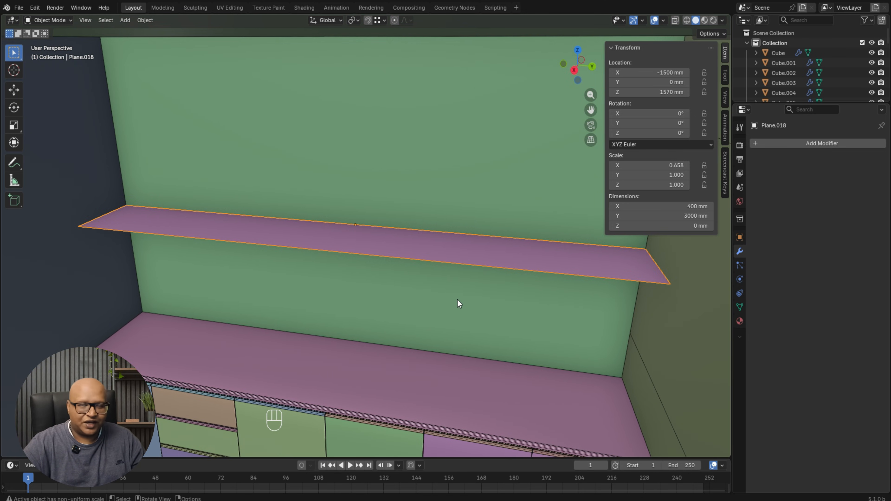
pyautogui.moveTo(347, 239); pyautogui.dragTo(449, 248, button='middle')
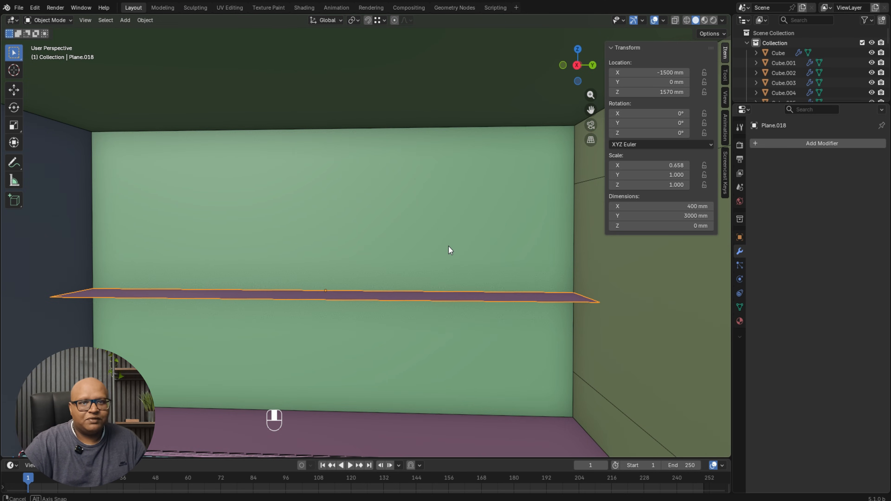
pyautogui.keyDown('shift'); pyautogui.moveTo(452, 282); pyautogui.dragTo(479, 296, button='middle'); pyautogui.keyUp('shift')
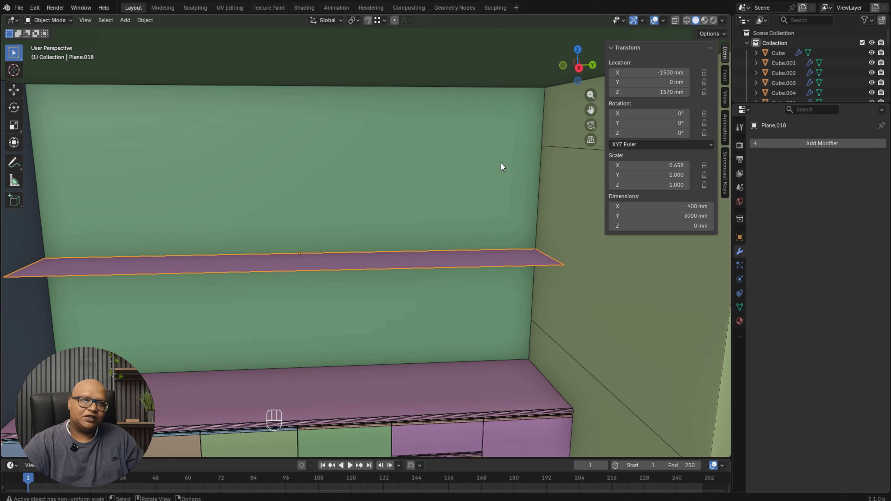
pyautogui.keyDown('shift'); pyautogui.moveTo(506, 254); pyautogui.dragTo(490, 242, button='middle'); pyautogui.keyUp('shift')
pyautogui.press('Tab')
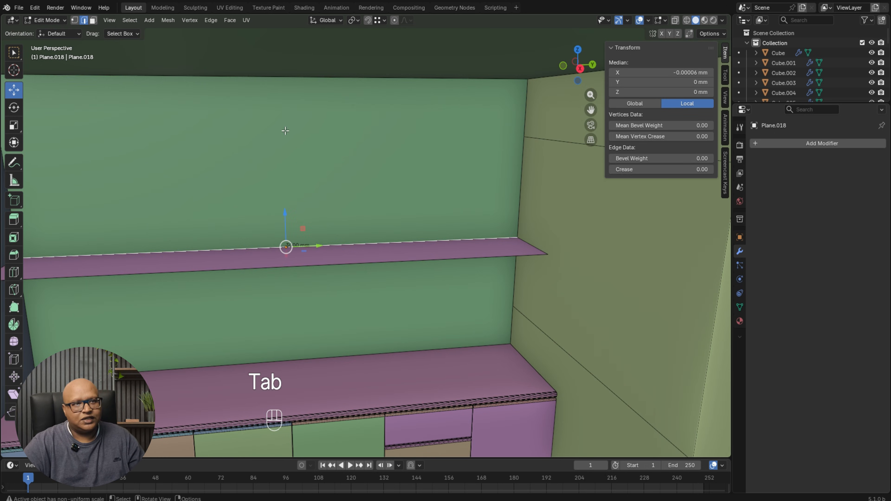
pyautogui.click(93, 20)
pyautogui.click(448, 248)
pyautogui.press('e')
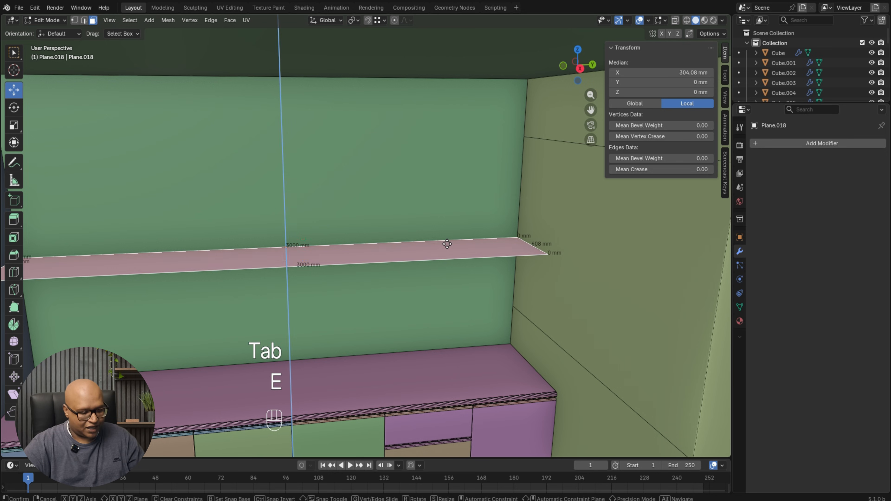
pyautogui.press('KP_7')
pyautogui.press('KP_0')
pyautogui.press('KP_0')
pyautogui.press('KP_Enter')
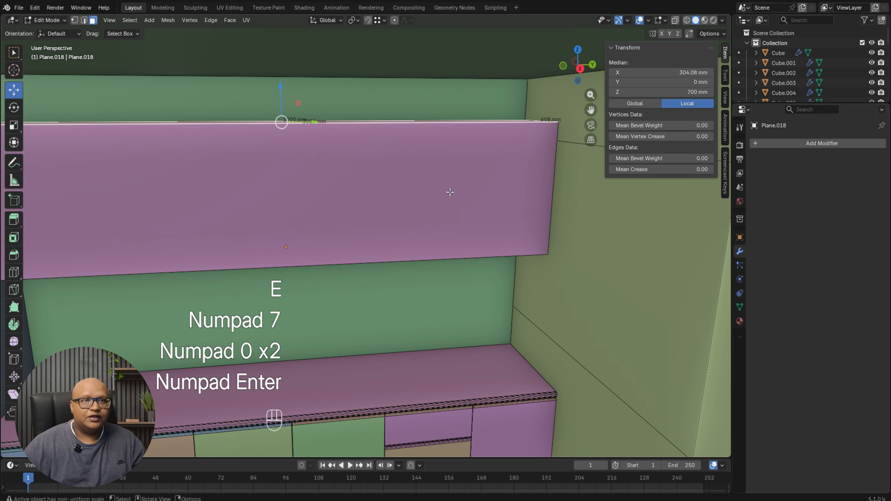
pyautogui.press('Tab')
# View the wall cabinet block in the room and isolate it in Local View.
pyautogui.moveTo(456, 232); pyautogui.dragTo(413, 254, button='middle')
pyautogui.scroll(-2, 443, 218)
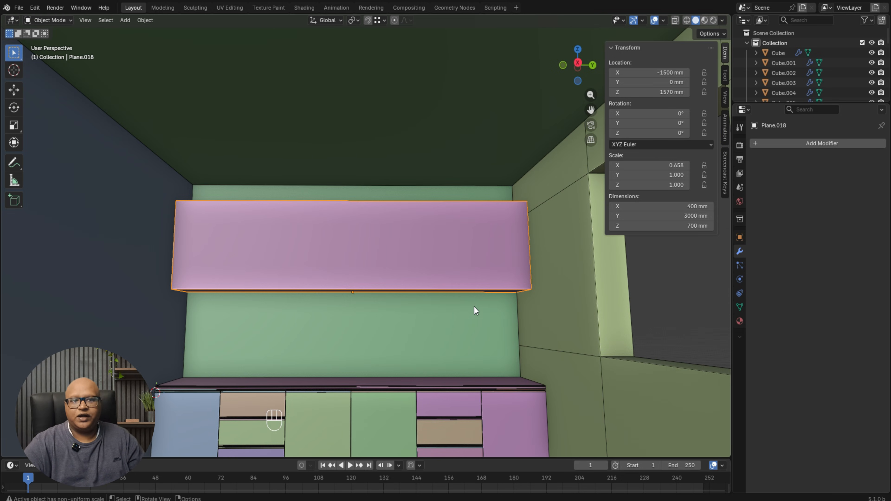
pyautogui.moveTo(474, 307); pyautogui.dragTo(495, 282, button='middle')
pyautogui.scroll(-2, 352, 362)
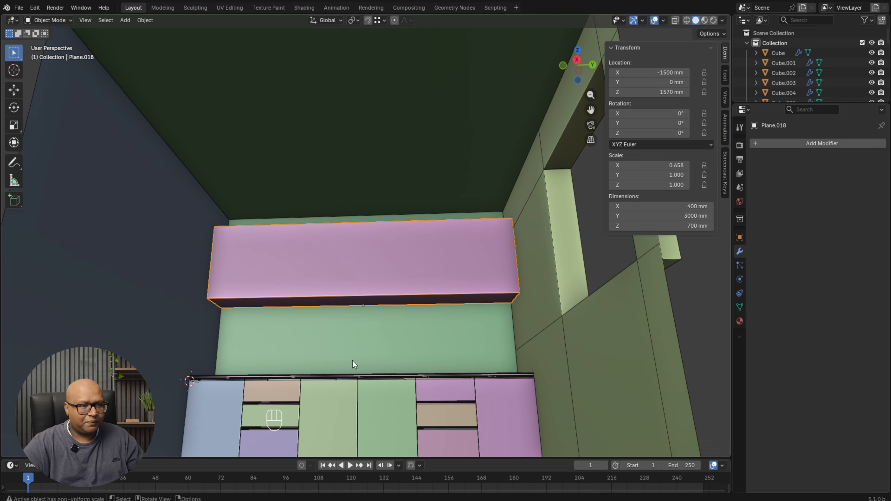
pyautogui.moveTo(360, 262); pyautogui.dragTo(362, 279, button='middle')
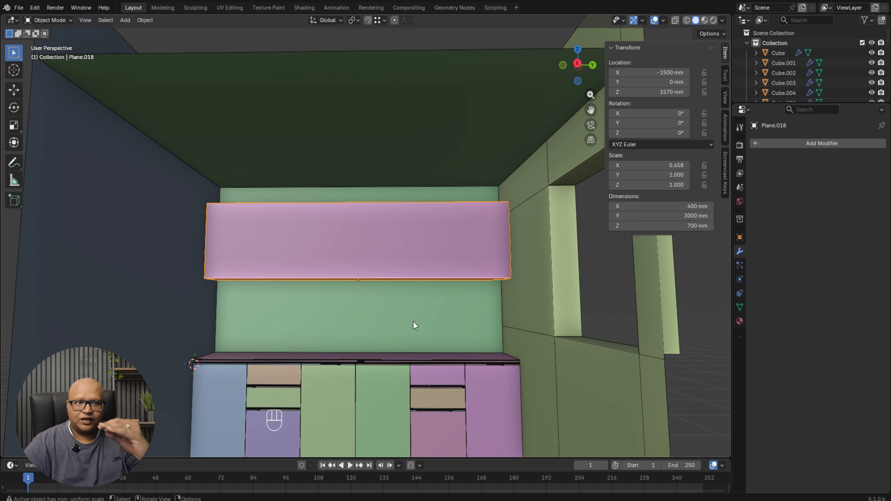
pyautogui.moveTo(315, 305); pyautogui.dragTo(291, 272, button='middle')
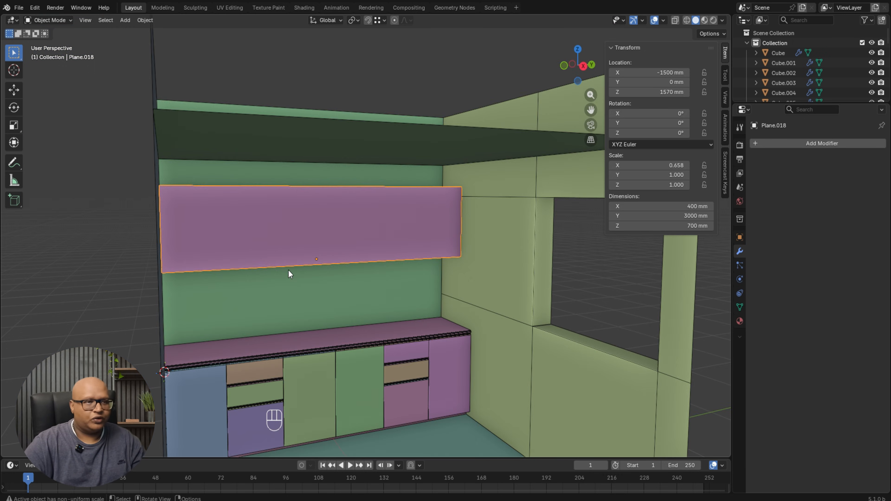
pyautogui.scroll(5, 346, 210)
pyautogui.press('/')
pyautogui.moveTo(326, 202); pyautogui.dragTo(395, 233, button='middle')
# Duplicate the wall cabinet block's front face, place the copy in front of it and separate it by selection.
pyautogui.press('Tab')
pyautogui.click(396, 233)
pyautogui.hotkey('shift', 'd')
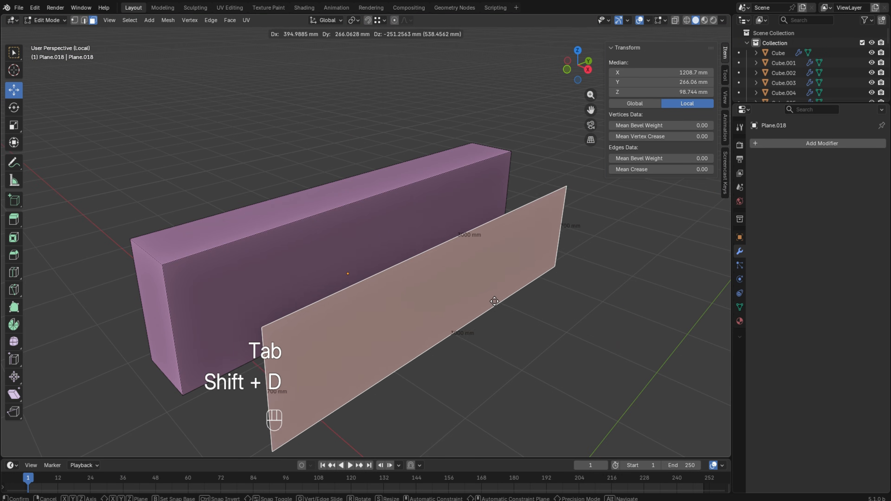
pyautogui.moveTo(496, 303); pyautogui.dragTo(510, 282, button='middle')
pyautogui.click(510, 282)
pyautogui.press('p')
pyautogui.click(511, 281)
# Return to Object Mode and set the separated front face's origin to its geometry.
pyautogui.press('Tab')
pyautogui.click(495, 231)
pyautogui.hotkey('ctrl', 'alt', 'x')
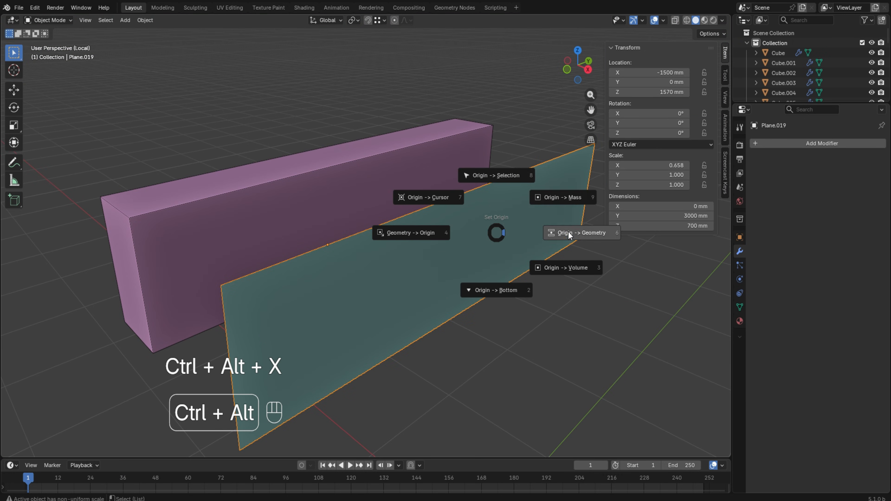
pyautogui.click(569, 234)
# Inset the wall cabinet block's front face by 20 mm.
pyautogui.scroll(-4, 569, 235)
pyautogui.click(461, 238)
pyautogui.scroll(4, 462, 238)
pyautogui.press('Tab')
pyautogui.write('i20')
pyautogui.press('Return')
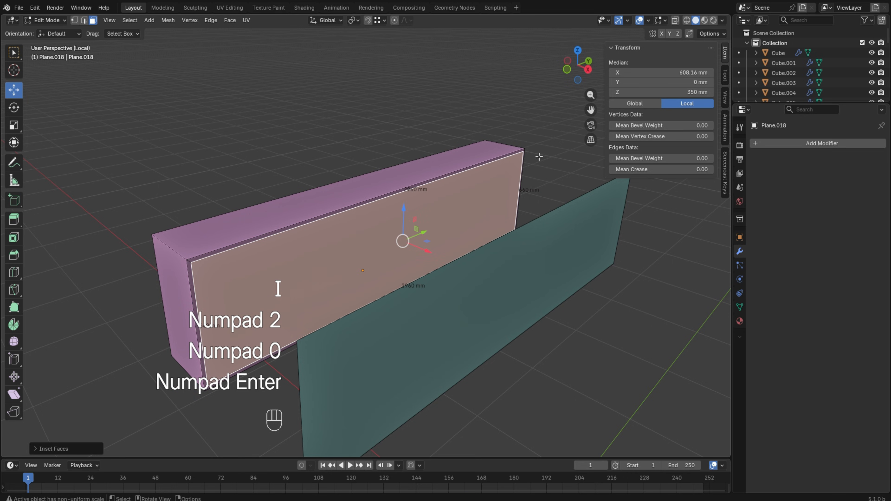
# Extrude the inset face inward to hollow out the wall cabinet, return to Object Mode and clear the selection.
pyautogui.moveTo(396, 130); pyautogui.dragTo(425, 137, button='middle')
pyautogui.press('e')
pyautogui.click(384, 132)
pyautogui.press('Tab')
pyautogui.click(451, 92)
# Move the separated front face back and snap it into place at the wall cabinet's opening.
pyautogui.click(421, 319)
pyautogui.moveTo(411, 323); pyautogui.dragTo(428, 340, button='middle')
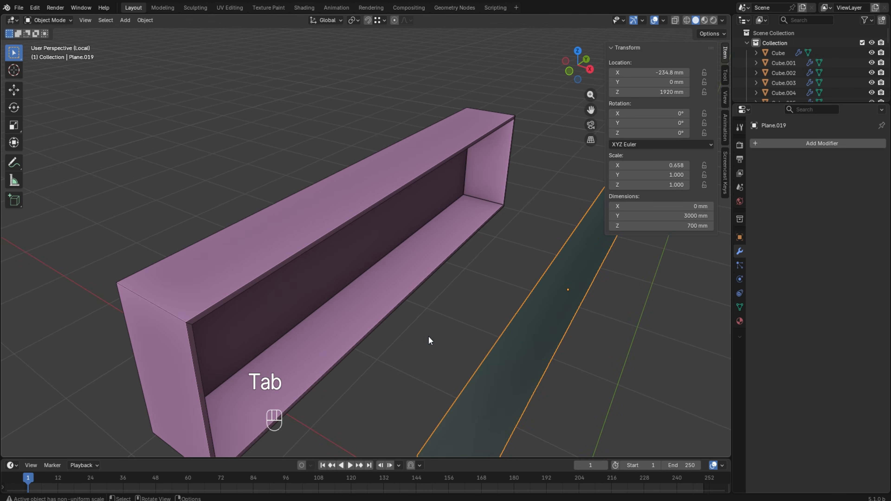
pyautogui.scroll(-3, 429, 337)
pyautogui.press('g')
pyautogui.keyDown('ctrl'); pyautogui.click(268, 264); pyautogui.keyUp('ctrl')
pyautogui.scroll(2, 253, 223)
pyautogui.moveTo(268, 265); pyautogui.dragTo(291, 253, button='middle')
pyautogui.scroll(1, 291, 253)
# Open the front face in Edit Mode with edge selection and snap its bottom edge to the opening's inner bottom edge.
pyautogui.press('Tab')
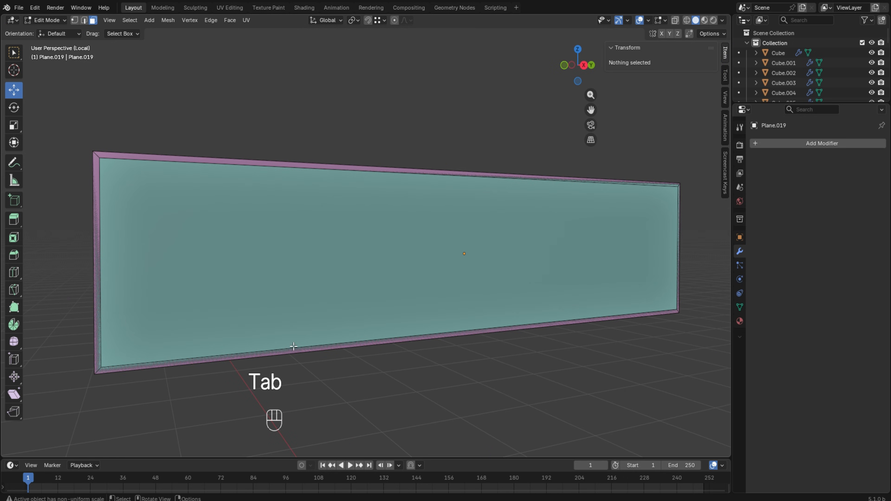
pyautogui.click(293, 350)
pyautogui.press('Tab')
pyautogui.press('Tab')
pyautogui.click(85, 21)
pyautogui.click(302, 352)
pyautogui.keyDown('ctrl'); pyautogui.moveTo(463, 301); pyautogui.dragTo(120, 364); pyautogui.keyUp('ctrl')
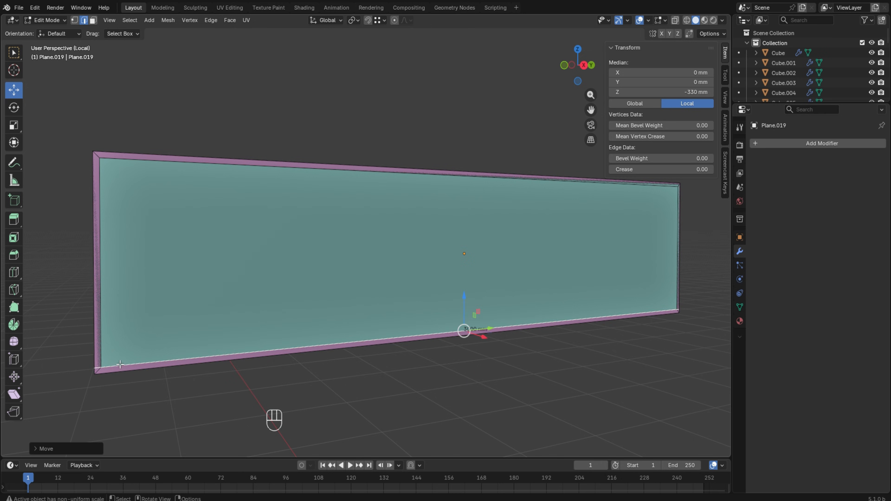
# Return the front face to Object Mode and apply its scale.
pyautogui.press('Tab')
pyautogui.moveTo(380, 333); pyautogui.dragTo(392, 313, button='middle')
pyautogui.scroll(-1, 372, 292)
pyautogui.moveTo(334, 261); pyautogui.dragTo(346, 273, button='middle')
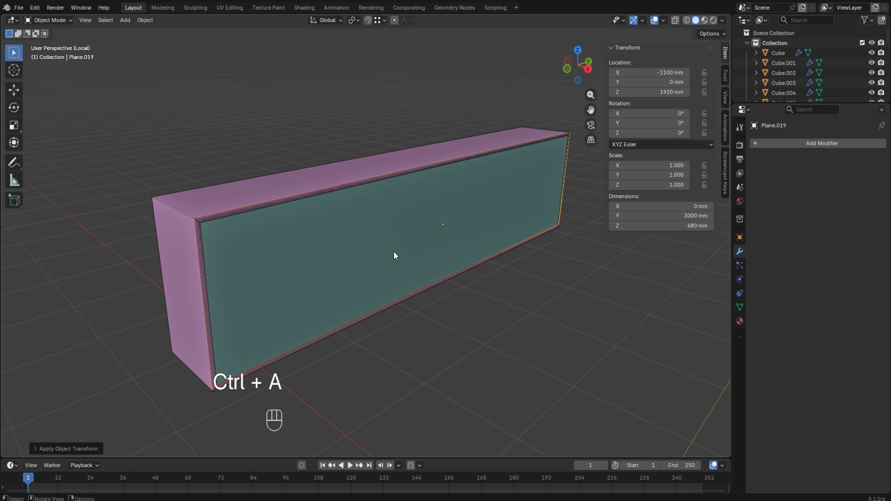
# Divide the wall cabinet's front face in Edit Mode with five evenly spaced vertical loop cuts.
pyautogui.press('Tab')
pyautogui.hotkey('ctrl', 'r')
pyautogui.click(426, 162)
pyautogui.press('Escape')
# Bevel the five loop cuts by 1.5 mm and delete the narrow strips to leave gaps between six panels.
pyautogui.moveTo(427, 163); pyautogui.dragTo(519, 274, button='middle')
pyautogui.hotkey('ctrl', 'b')
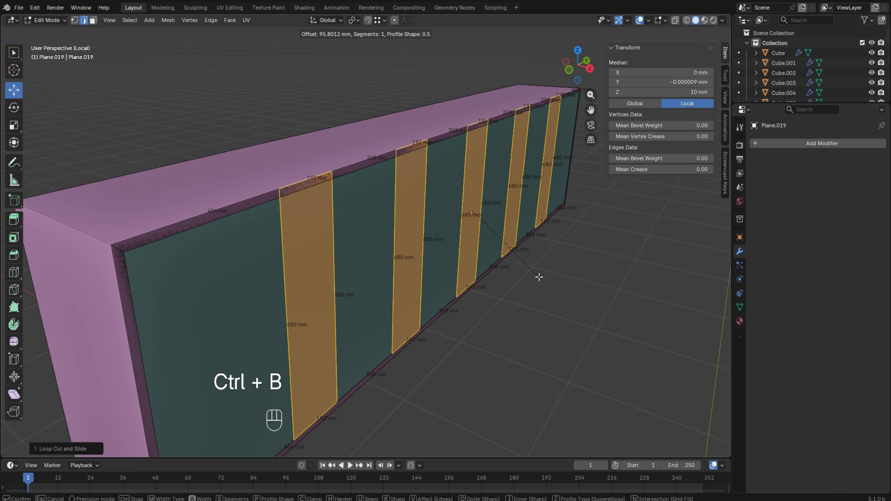
pyautogui.press('KP_1')
pyautogui.press('KP_Decimal')
pyautogui.press('KP_5')
pyautogui.press('KP_Enter')
pyautogui.scroll(5, 223, 238)
pyautogui.press('Delete')
pyautogui.click(279, 250)
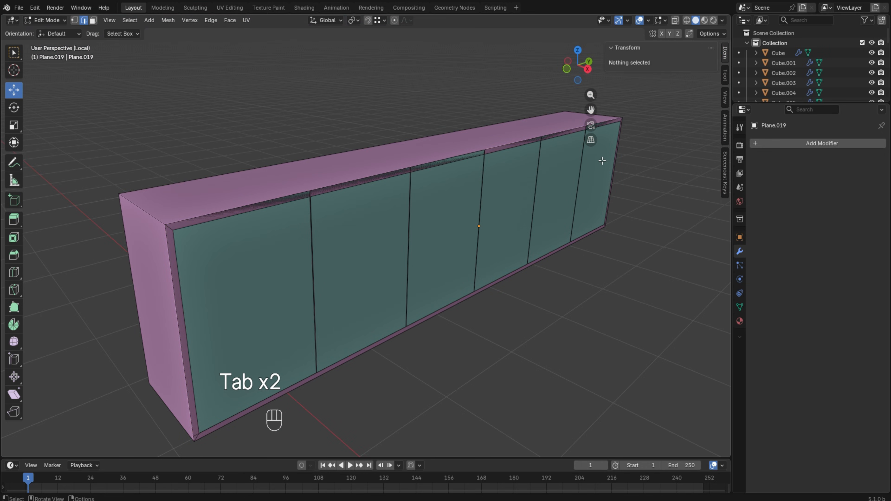
# Select all six front panels in face selection mode and extrude them 18 mm outward.
pyautogui.click(402, 243)
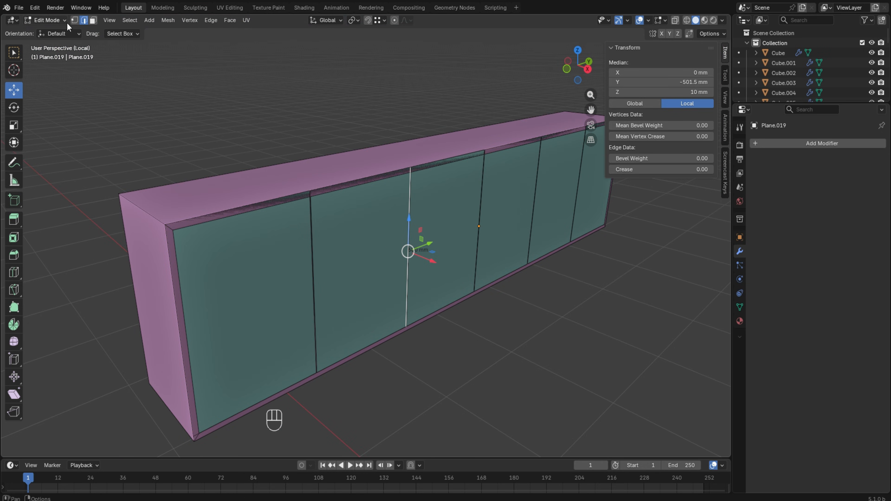
pyautogui.click(93, 21)
pyautogui.click(258, 249)
pyautogui.keyDown('shift'); pyautogui.click(346, 242); pyautogui.keyUp('shift')
pyautogui.keyDown('shift'); pyautogui.click(442, 223); pyautogui.keyUp('shift')
pyautogui.keyDown('shift'); pyautogui.click(503, 205); pyautogui.keyUp('shift')
pyautogui.keyDown('shift'); pyautogui.click(556, 197); pyautogui.keyUp('shift')
pyautogui.keyDown('shift'); pyautogui.click(589, 191); pyautogui.keyUp('shift')
pyautogui.press('e')
pyautogui.press('KP_1')
pyautogui.press('KP_8')
pyautogui.press('KP_Enter')
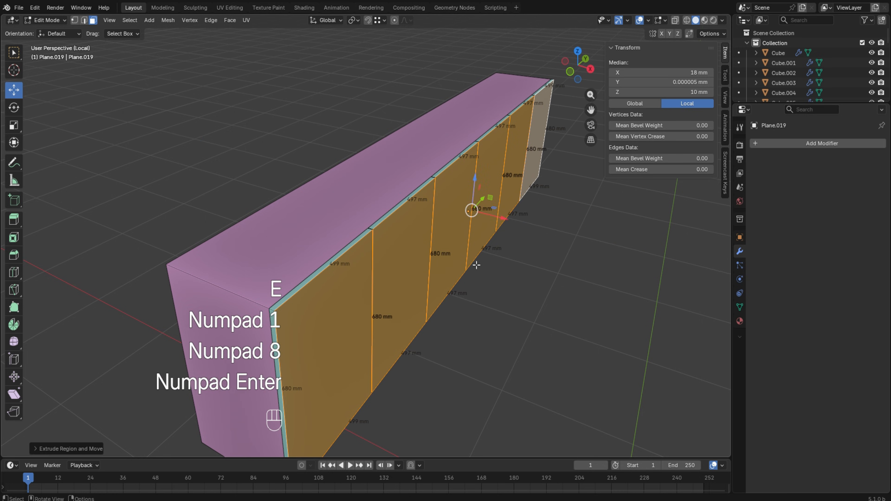
# Return to Object Mode and isolate the wall cabinet and its fronts together with one base cabinet handle profile.
pyautogui.press('Tab')
pyautogui.moveTo(477, 265); pyautogui.dragTo(404, 225, button='middle')
pyautogui.moveTo(506, 375); pyautogui.dragTo(365, 267)
pyautogui.press('/')
pyautogui.keyDown('shift'); pyautogui.moveTo(362, 294); pyautogui.dragTo(336, 152, button='middle'); pyautogui.keyUp('shift')
pyautogui.scroll(2, 441, 318)
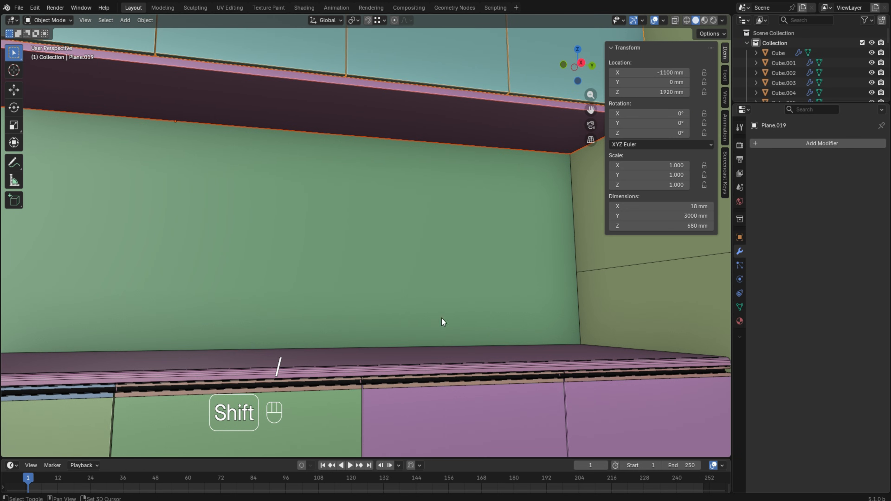
pyautogui.keyDown('shift'); pyautogui.click(431, 385); pyautogui.keyUp('shift')
pyautogui.press('/')
# Duplicate the handle profile and snap the copy to the wall cabinet's lower front corner under the first panel.
pyautogui.click(424, 321)
pyautogui.hotkey('shift', 'd')
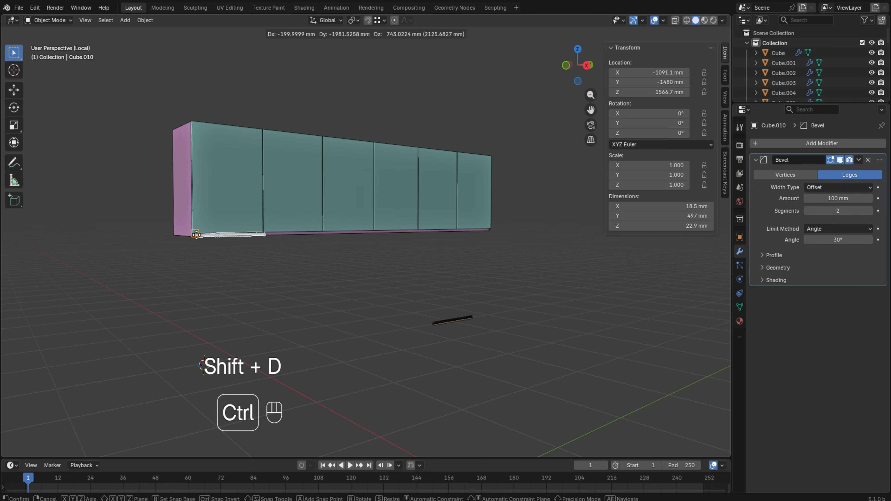
pyautogui.click(196, 235)
pyautogui.scroll(4, 202, 249)
pyautogui.scroll(-2, 202, 250)
pyautogui.press('f')
pyautogui.moveTo(175, 250); pyautogui.dragTo(367, 273, button='middle')
pyautogui.press('KP_Decimal')
pyautogui.scroll(3, 366, 273)
pyautogui.press('r')
pyautogui.press('x')
pyautogui.press('Escape')
# Set the copied profile's origin to its geometry and rotate it 180° about the X axis.
pyautogui.scroll(-2, 382, 229)
pyautogui.hotkey('ctrl', 'alt', 'x')
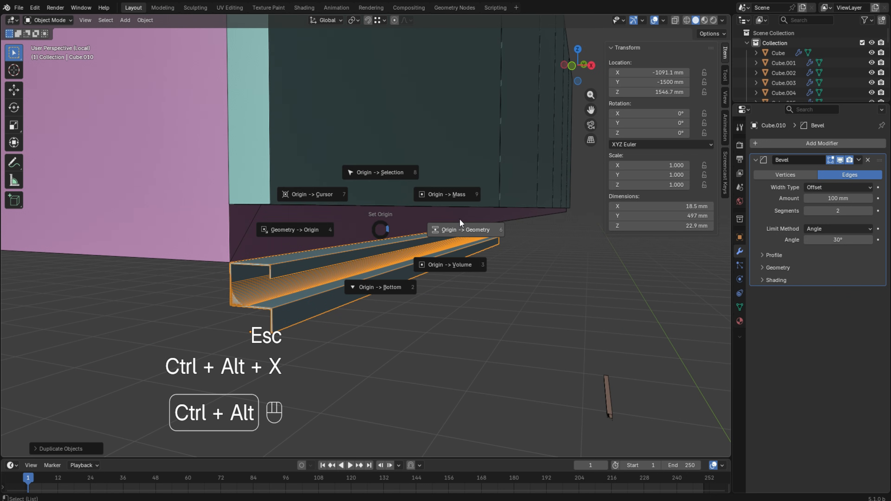
pyautogui.click(460, 220)
pyautogui.press('r')
pyautogui.press('x')
pyautogui.press('KP_1')
pyautogui.press('KP_8')
pyautogui.press('KP_0')
pyautogui.click(385, 275)
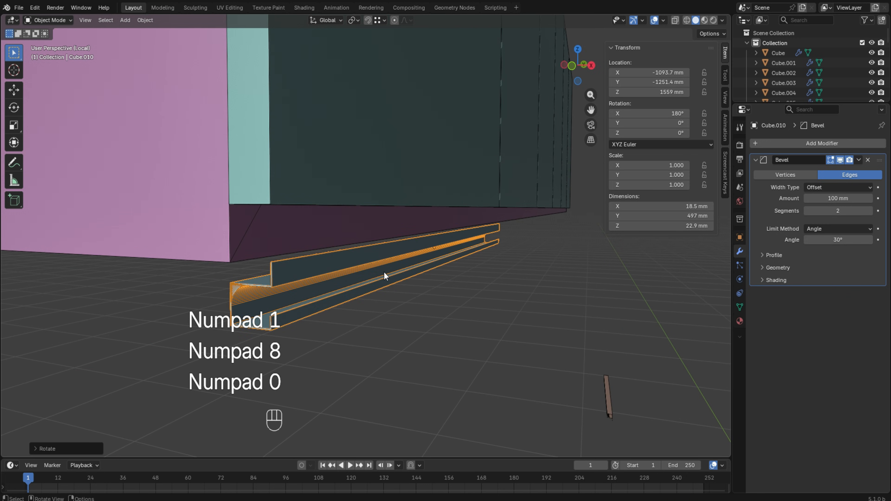
# Raise the flipped profile along Z to the lower edge of the wall cabinet's first front panel.
pyautogui.moveTo(435, 213); pyautogui.dragTo(438, 176)
pyautogui.moveTo(611, 232); pyautogui.dragTo(284, 269, button='middle')
pyautogui.keyDown('alt'); pyautogui.moveTo(285, 269); pyautogui.dragTo(260, 242, button='middle'); pyautogui.keyUp('alt')
pyautogui.scroll(7, 295, 243)
# Duplicate the handle profile five times along the Y axis, aligning one copy under each remaining front panel.
pyautogui.hotkey('shift', 'd')
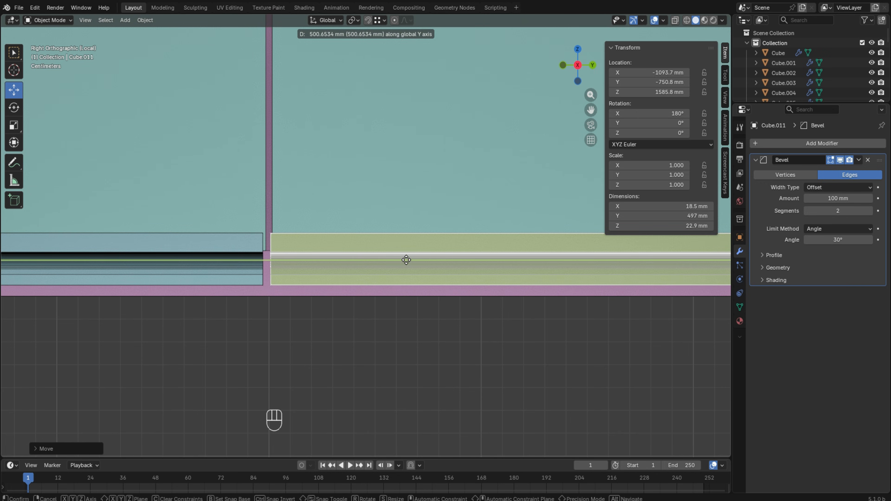
pyautogui.click(406, 260)
pyautogui.keyDown('shift'); pyautogui.moveTo(378, 263); pyautogui.dragTo(28, 308, button='middle'); pyautogui.keyUp('shift')
pyautogui.hotkey('shift', 'd')
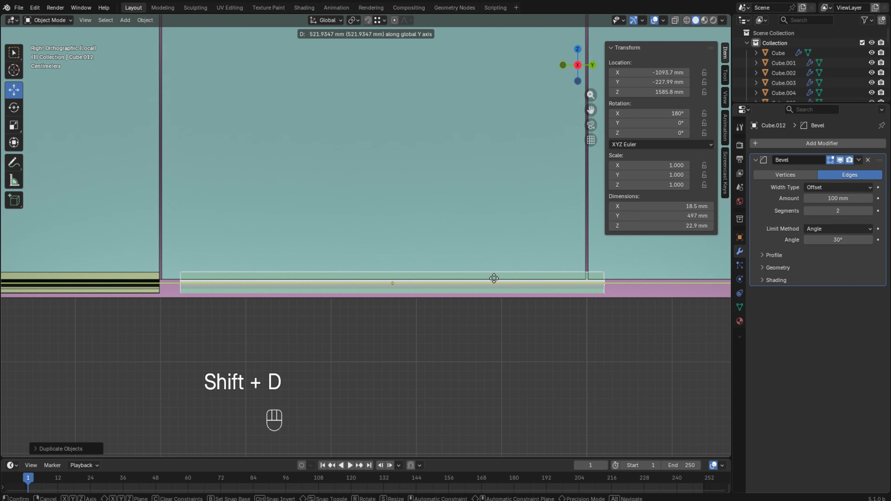
pyautogui.click(476, 273)
pyautogui.keyDown('shift'); pyautogui.moveTo(361, 268); pyautogui.dragTo(34, 278, button='middle'); pyautogui.keyUp('shift')
pyautogui.hotkey('shift', 'd')
pyautogui.middleClick(280, 261)
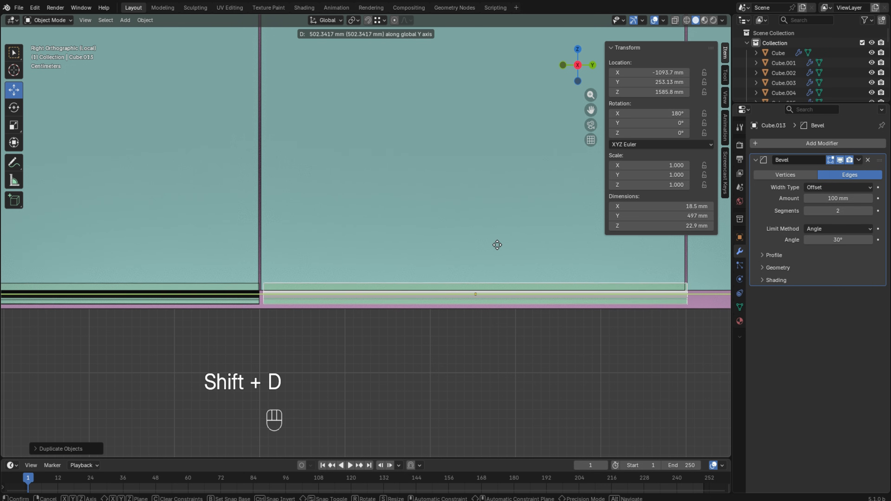
pyautogui.click(497, 245)
pyautogui.keyDown('shift'); pyautogui.moveTo(493, 251); pyautogui.dragTo(100, 261, button='middle'); pyautogui.keyUp('shift')
pyautogui.hotkey('shift', 'd')
pyautogui.middleClick(593, 267)
pyautogui.click(586, 263)
pyautogui.keyDown('shift'); pyautogui.moveTo(568, 285); pyautogui.dragTo(142, 291, button='middle'); pyautogui.keyUp('shift')
pyautogui.hotkey('shift', 'd')
pyautogui.middleClick(609, 266)
pyautogui.click(610, 267)
pyautogui.scroll(-10, 586, 280)
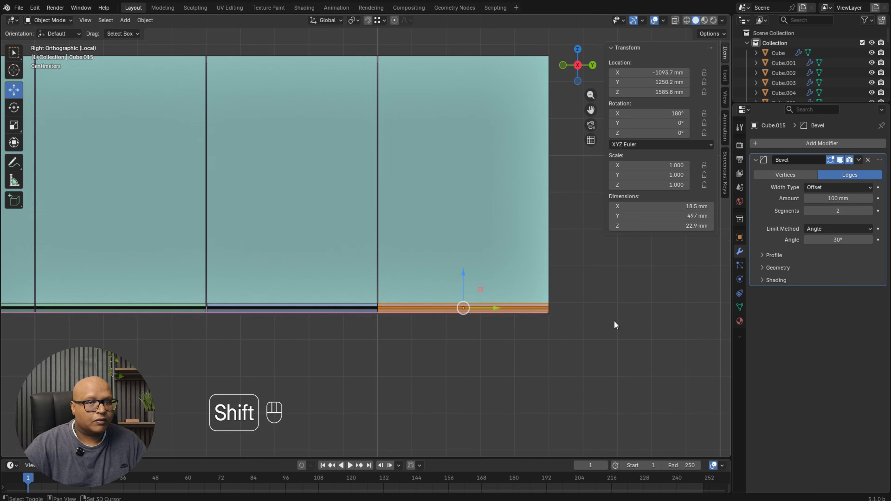
# Select the wall cabinet with its fronts and handle profiles, leave local view and check it within the room.
pyautogui.keyDown('shift'); pyautogui.moveTo(471, 316); pyautogui.dragTo(577, 321, button='middle'); pyautogui.keyUp('shift')
pyautogui.moveTo(597, 305); pyautogui.dragTo(308, 225)
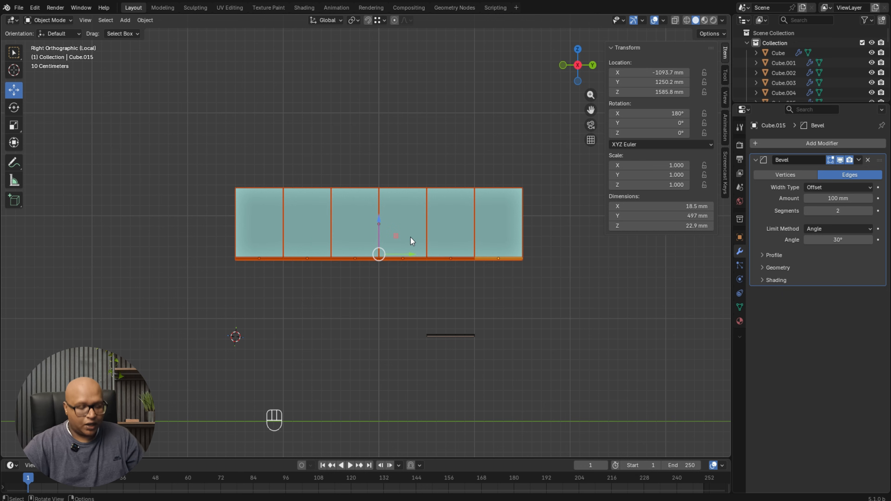
pyautogui.press('/')
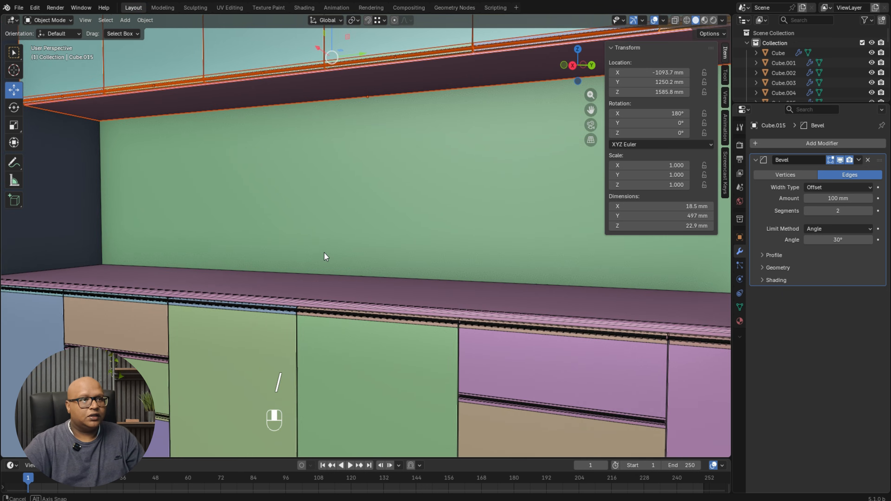
pyautogui.moveTo(326, 254); pyautogui.dragTo(491, 230, button='middle')
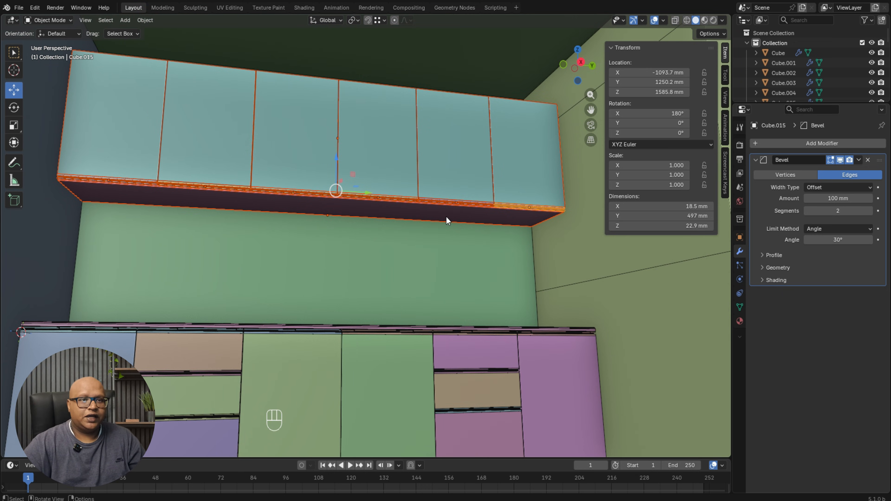
pyautogui.moveTo(456, 263); pyautogui.dragTo(433, 281, button='middle')
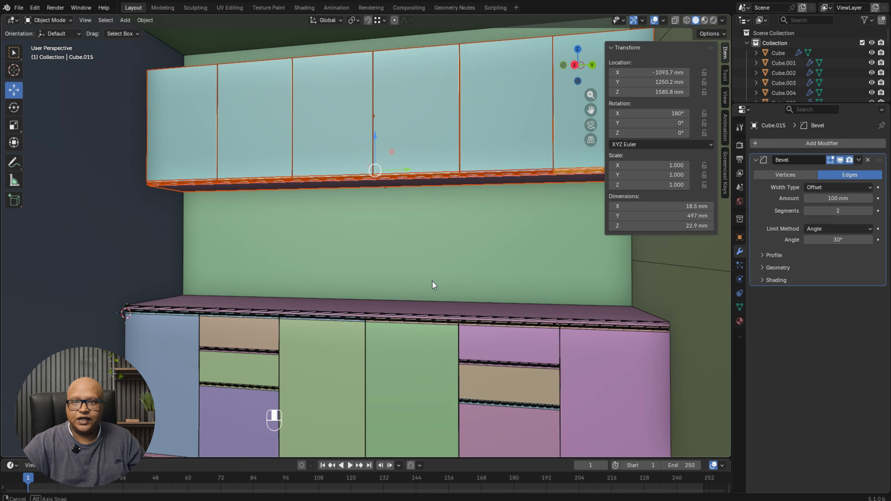
pyautogui.keyDown('shift'); pyautogui.moveTo(474, 216); pyautogui.dragTo(399, 225, button='middle'); pyautogui.keyUp('shift')
pyautogui.moveTo(418, 231); pyautogui.dragTo(464, 224, button='middle')
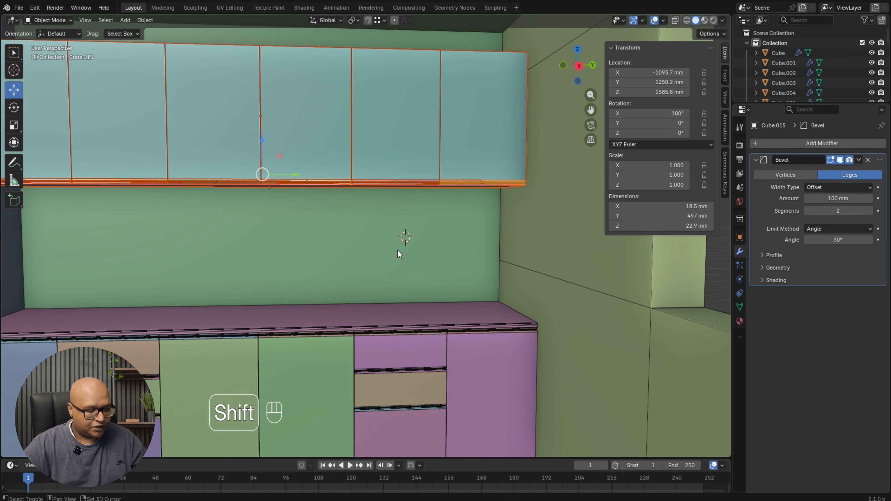
# Add a plane on the back wall beneath the wall cabinets and rotate it 90° about the Y axis.
pyautogui.hotkey('shift', 'a')
pyautogui.moveTo(393, 251)
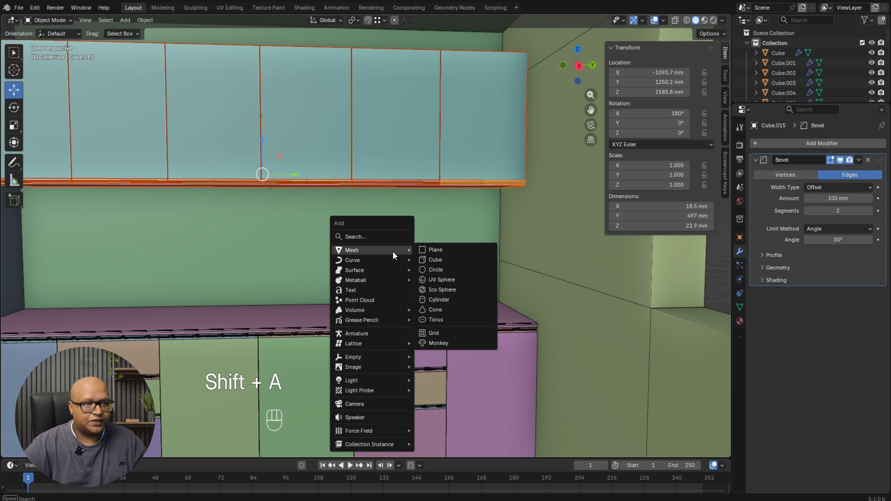
pyautogui.click(441, 250)
pyautogui.press('r')
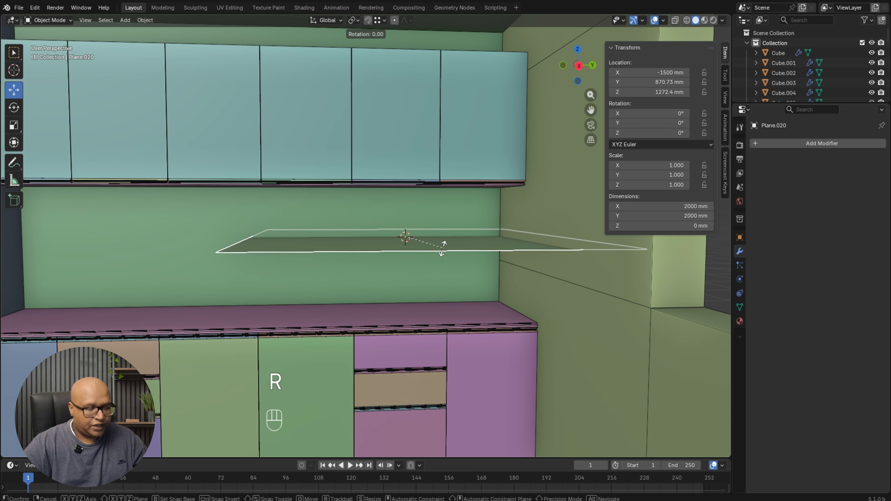
pyautogui.write('xy90')
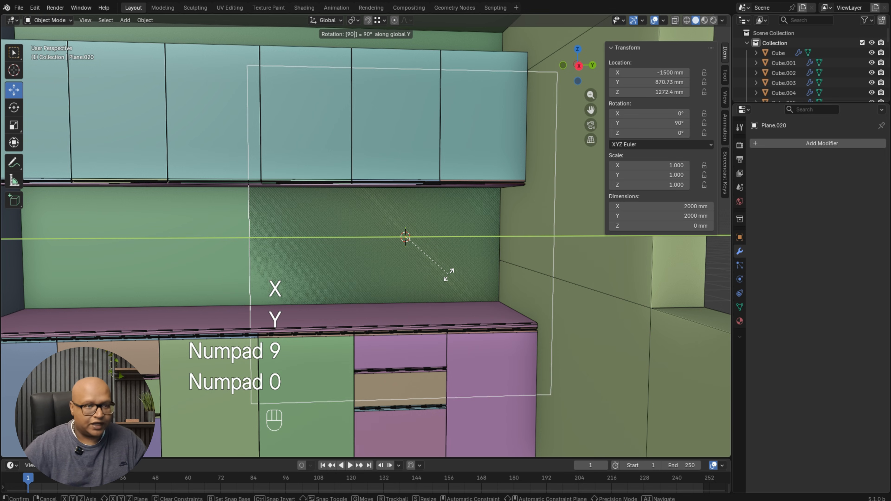
pyautogui.click(447, 259)
# Scale the plane down to about 249 mm square and move it up and sideways to just below the wall cabinets.
pyautogui.press('s')
pyautogui.click(450, 226)
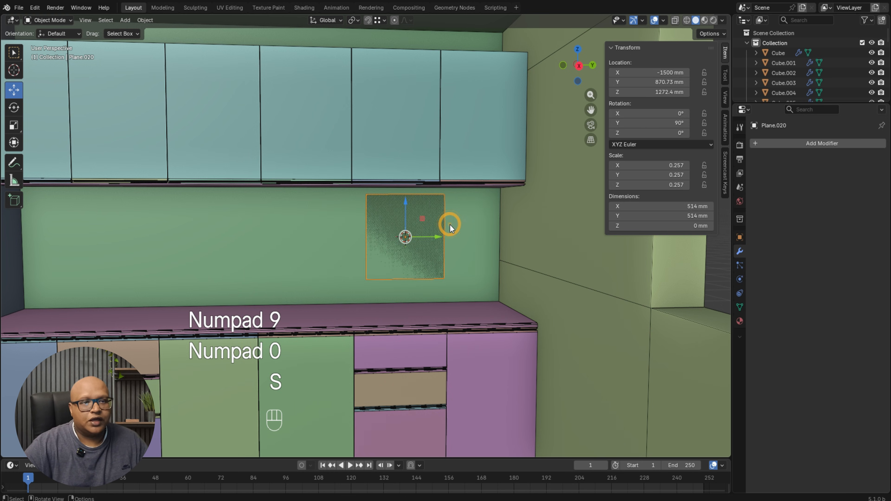
pyautogui.press('s')
pyautogui.click(458, 205)
pyautogui.scroll(4, 467, 225)
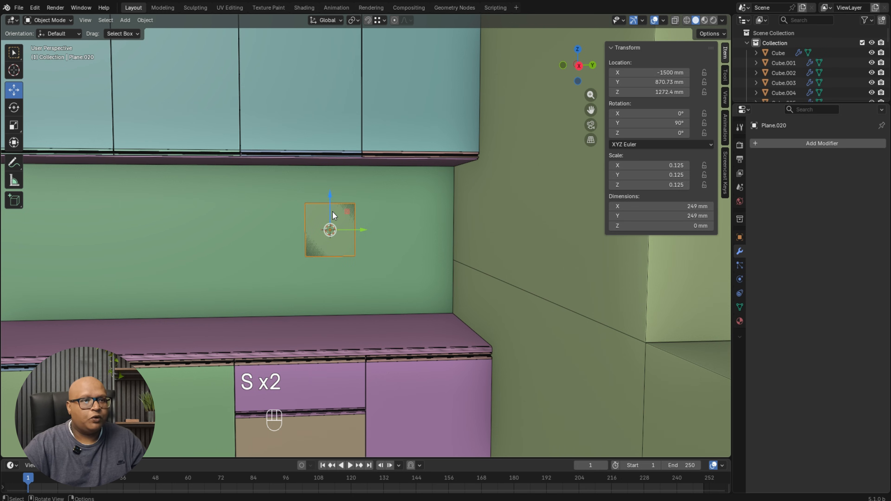
pyautogui.moveTo(330, 205); pyautogui.dragTo(340, 166)
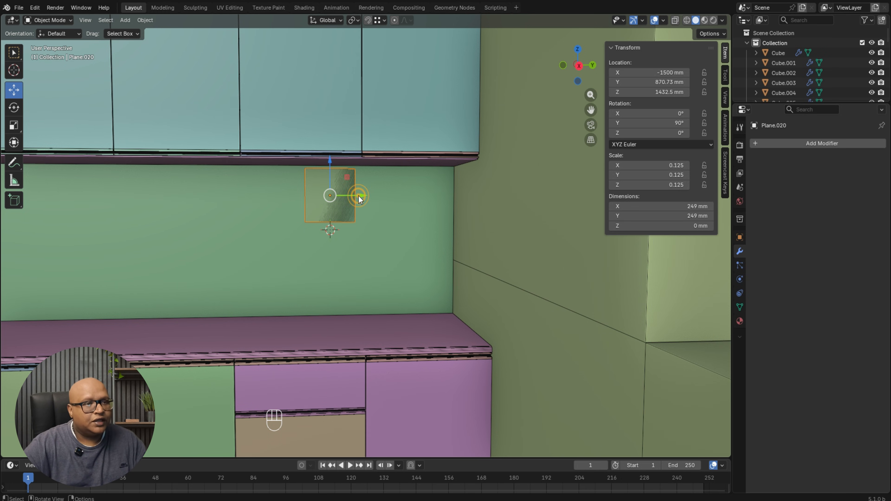
pyautogui.moveTo(363, 196); pyautogui.dragTo(297, 193)
# Move the plane's side edges in Edit Mode so it spans about 1002 mm, from the side wall across two cabinet fronts.
pyautogui.press('Tab')
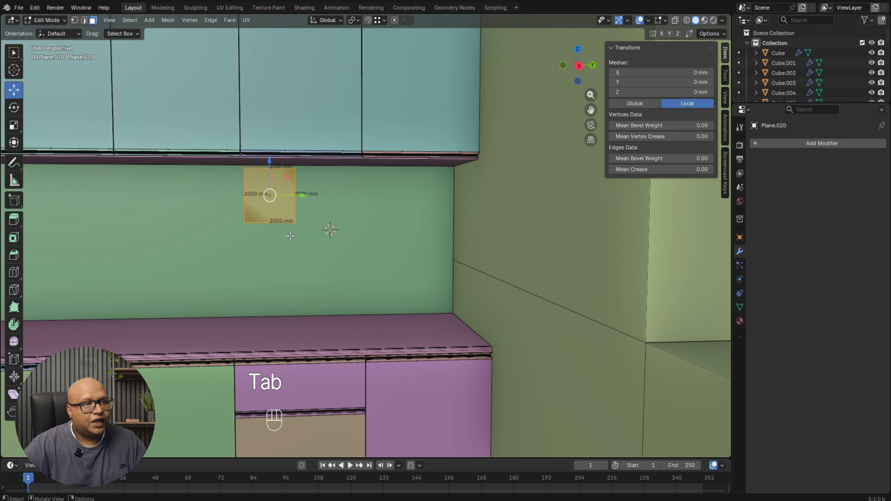
pyautogui.click(298, 194)
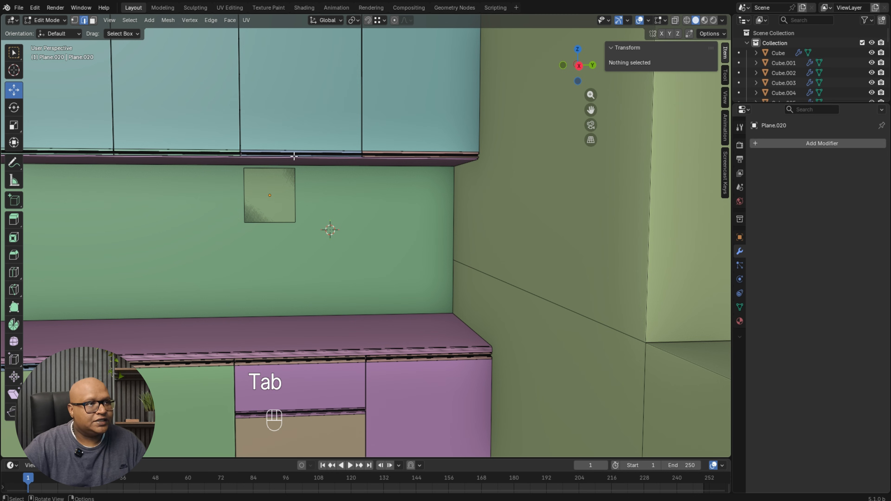
pyautogui.click(294, 180)
pyautogui.moveTo(326, 195); pyautogui.dragTo(454, 169)
pyautogui.keyDown('ctrl'); pyautogui.moveTo(266, 190); pyautogui.dragTo(232, 154); pyautogui.keyUp('ctrl')
pyautogui.moveTo(303, 196); pyautogui.dragTo(352, 210, button='middle')
pyautogui.scroll(-4, 340, 232)
pyautogui.press('Tab')
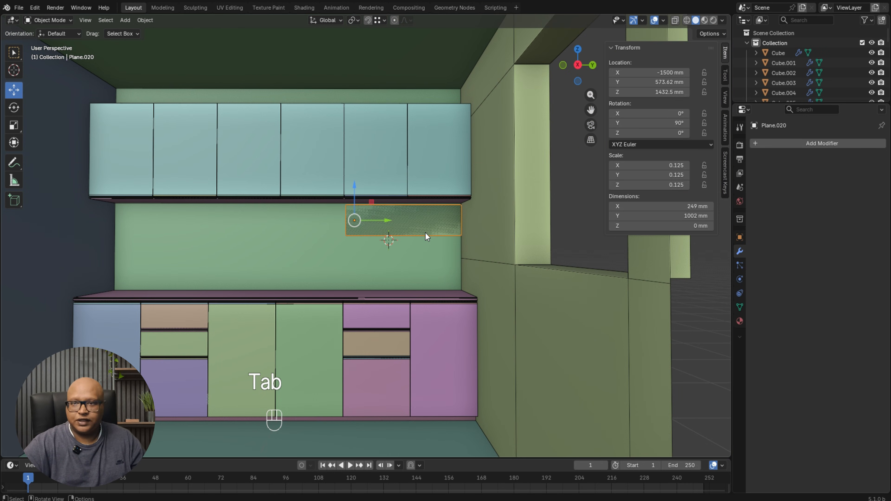
# Apply the scale of the plane below the wall cabinets.
pyautogui.scroll(3, 426, 237)
pyautogui.moveTo(451, 208); pyautogui.dragTo(457, 185, button='middle')
pyautogui.hotkey('ctrl', 'a')
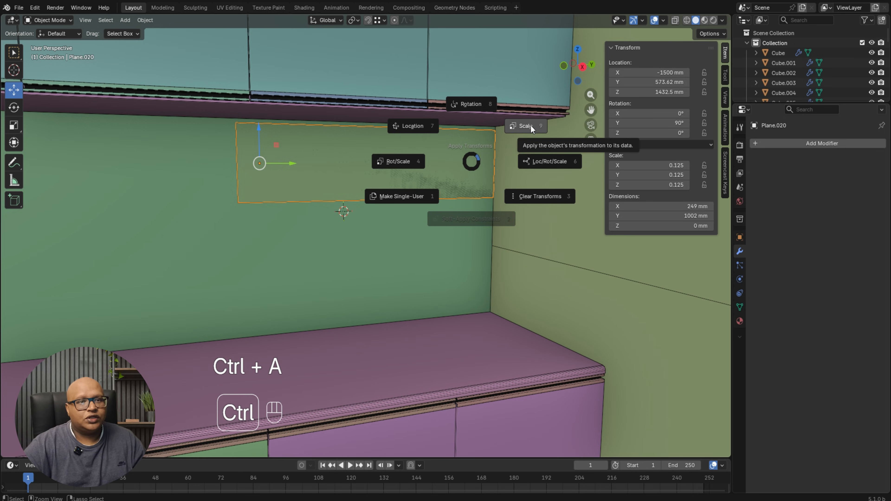
pyautogui.click(532, 128)
# Inset the plane's face by 18 mm in Edit Mode and delete the inner face to leave a rectangular frame.
pyautogui.moveTo(355, 211); pyautogui.dragTo(365, 201, button='middle')
pyautogui.press('Tab')
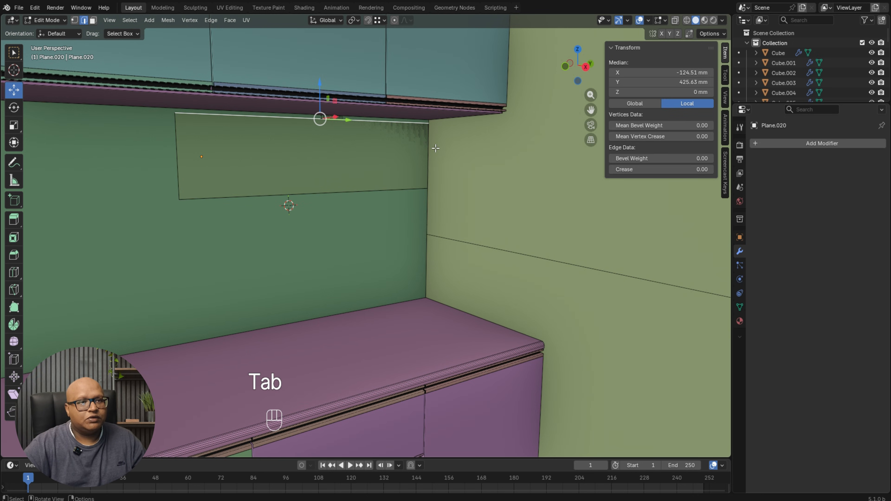
pyautogui.click(93, 20)
pyautogui.click(269, 158)
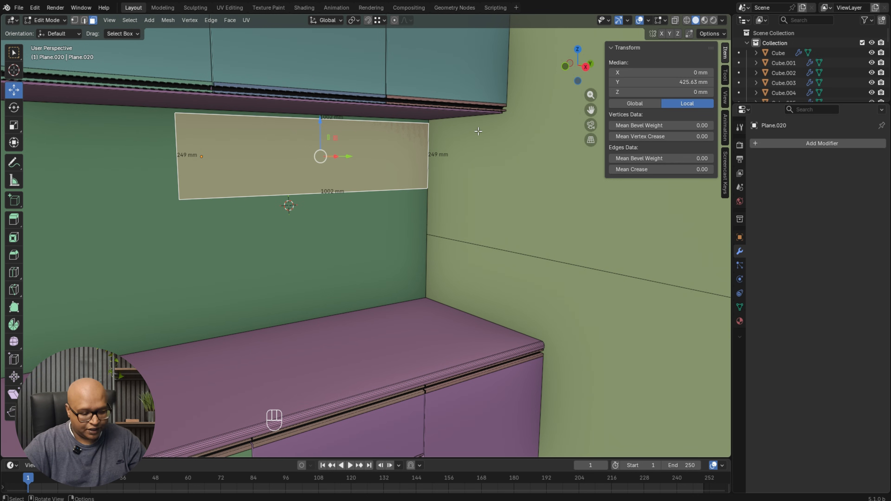
pyautogui.press('i')
pyautogui.press('KP_1')
pyautogui.press('KP_0')
pyautogui.press('KP_Enter')
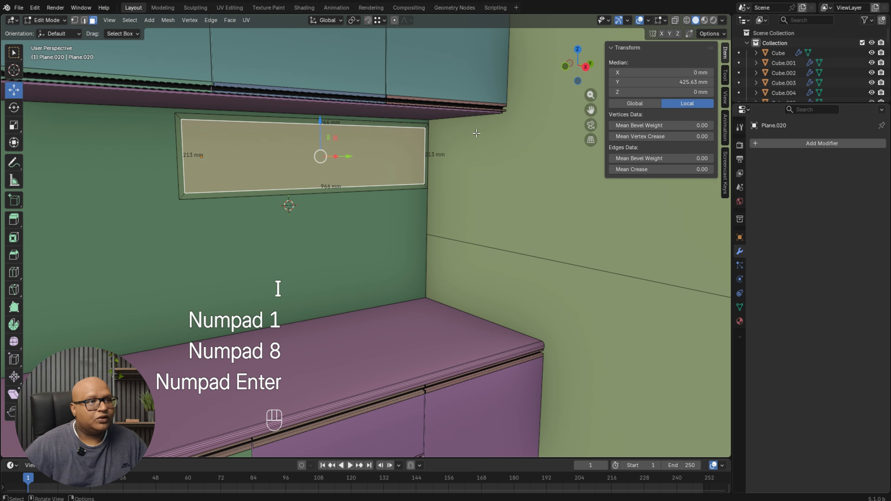
pyautogui.press('Delete')
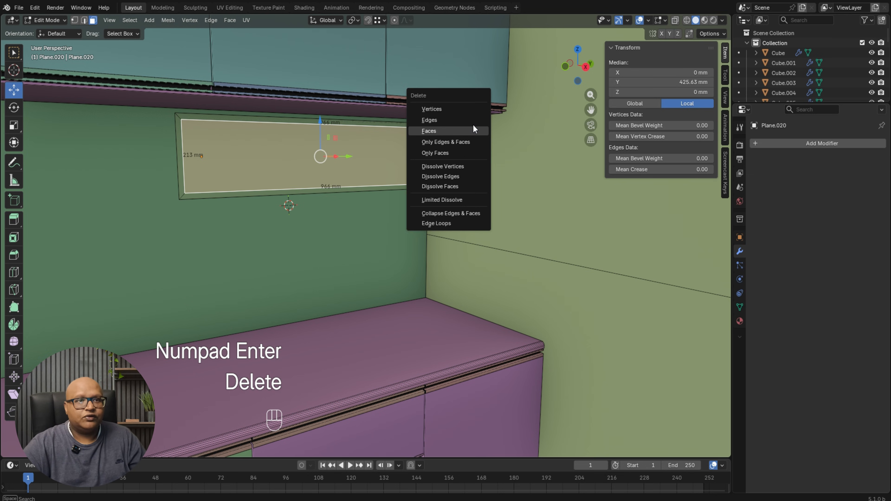
pyautogui.click(467, 129)
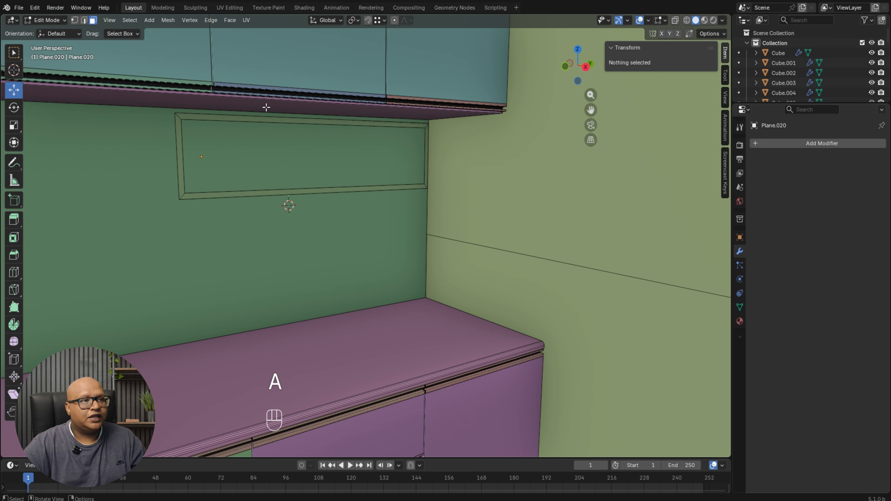
# Select the whole frame and extrude it out from the back wall to form an open shelf box.
pyautogui.press('a')
pyautogui.moveTo(296, 159); pyautogui.dragTo(302, 162, button='middle')
pyautogui.write('e')
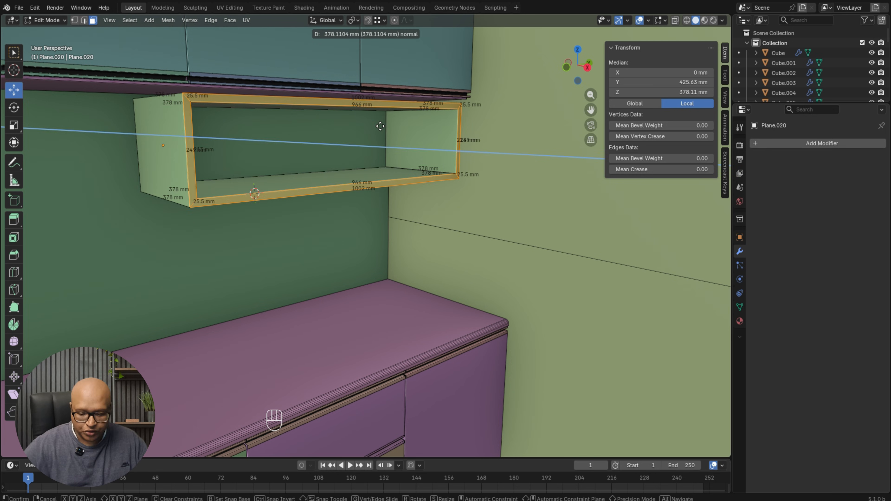
# Extrude the selected front frame of the wall shelf to a depth of 350 mm.
pyautogui.write('350')
pyautogui.press('KP_Enter')
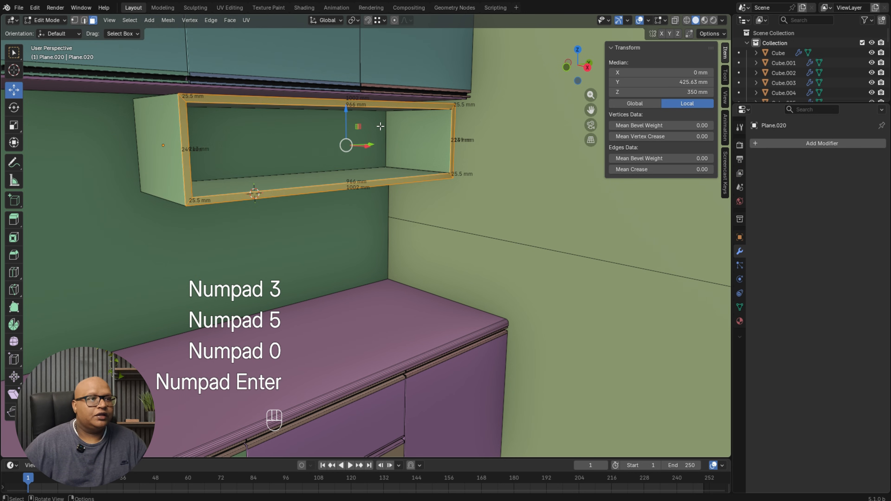
pyautogui.press('Tab')
# Raise the open shelf along Z until it meets the underside of the wall cabinets.
pyautogui.moveTo(336, 197); pyautogui.dragTo(338, 183, button='middle')
pyautogui.scroll(1, 176, 166)
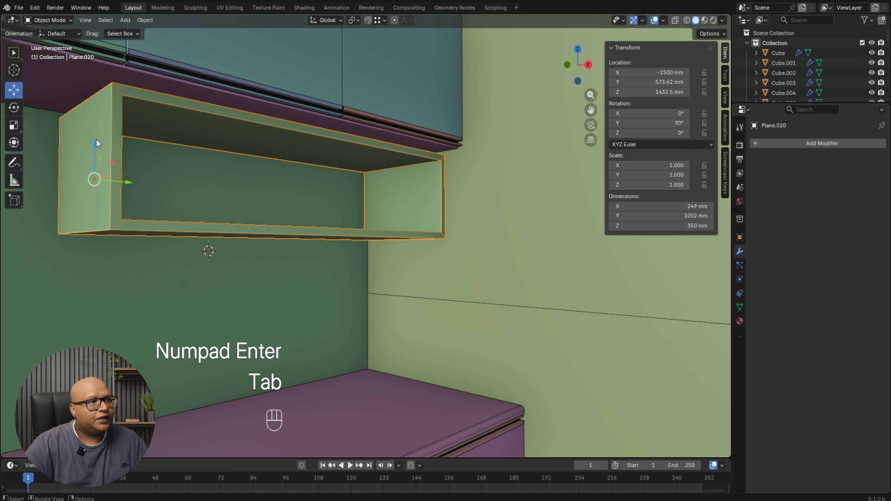
pyautogui.moveTo(96, 141); pyautogui.dragTo(96, 133)
pyautogui.moveTo(311, 175); pyautogui.dragTo(264, 179, button='middle')
pyautogui.scroll(-1, 370, 182)
pyautogui.keyDown('shift'); pyautogui.moveTo(402, 184); pyautogui.dragTo(288, 200, button='middle'); pyautogui.keyUp('shift')
pyautogui.scroll(-4, 549, 180)
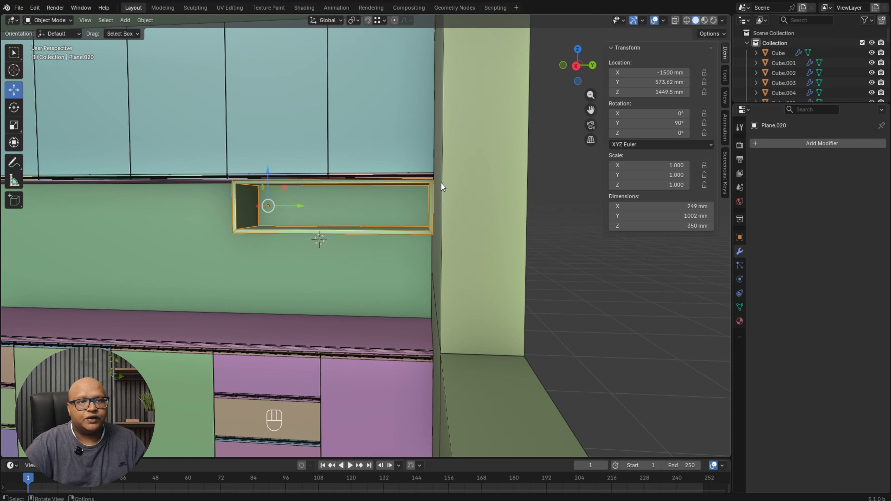
# Duplicate the open shelf along Y to the opposite end of the wall cabinets.
pyautogui.moveTo(442, 185); pyautogui.dragTo(481, 191, button='middle')
pyautogui.keyDown('shift'); pyautogui.moveTo(397, 197); pyautogui.dragTo(323, 204, button='middle'); pyautogui.keyUp('shift')
pyautogui.keyDown('alt'); pyautogui.moveTo(329, 211); pyautogui.dragTo(473, 253, button='middle'); pyautogui.keyUp('alt')
pyautogui.scroll(-1, 365, 234)
pyautogui.hotkey('shift', 'd')
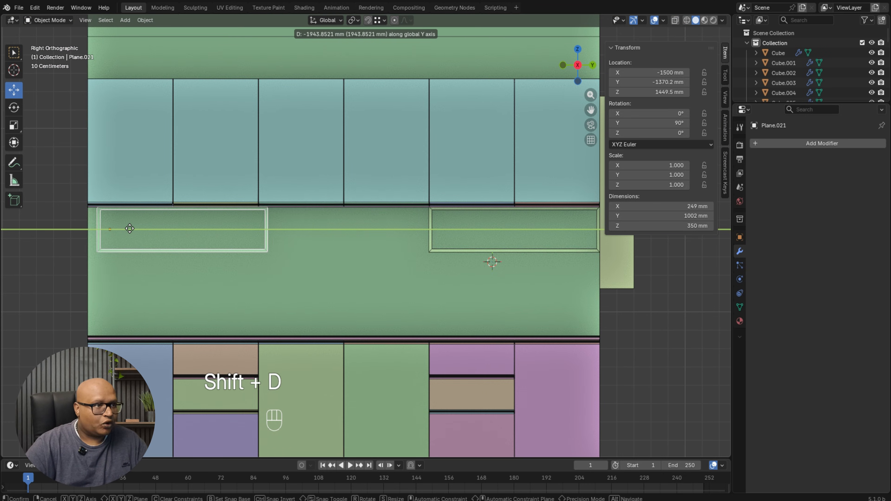
pyautogui.click(122, 228)
pyautogui.scroll(-3, 277, 232)
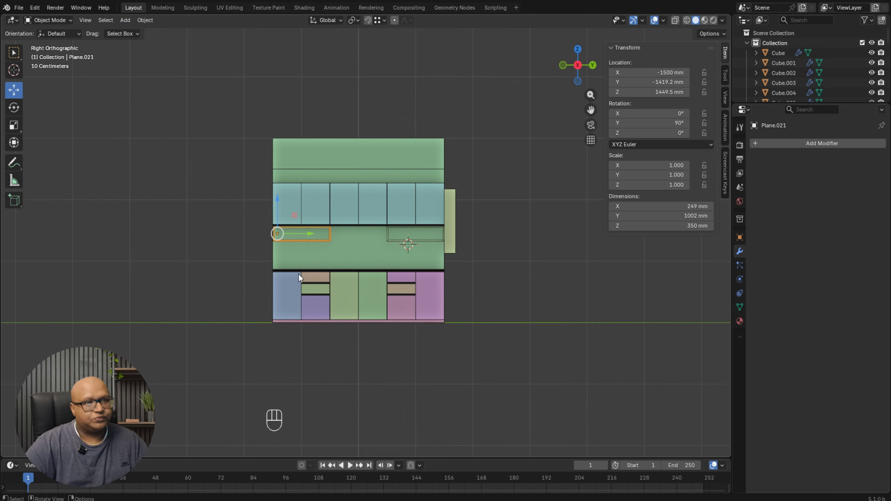
pyautogui.moveTo(277, 233); pyautogui.dragTo(557, 293, button='middle')
pyautogui.scroll(3, 462, 253)
pyautogui.scroll(-2, 390, 248)
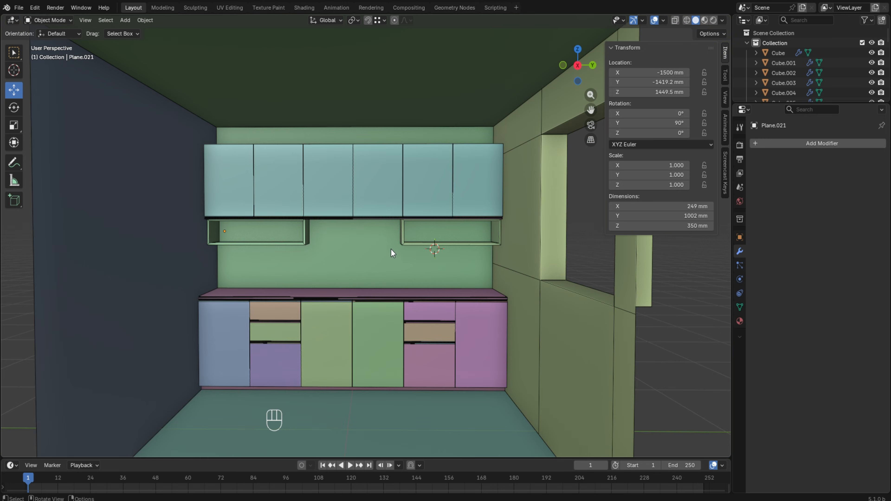
# Shorten the original shelf near the window wall to 702 mm by moving its inner end along Y.
pyautogui.click(408, 228)
pyautogui.keyDown('shift'); pyautogui.moveTo(391, 249); pyautogui.dragTo(443, 225, button='middle'); pyautogui.keyUp('shift')
pyautogui.scroll(3, 443, 226)
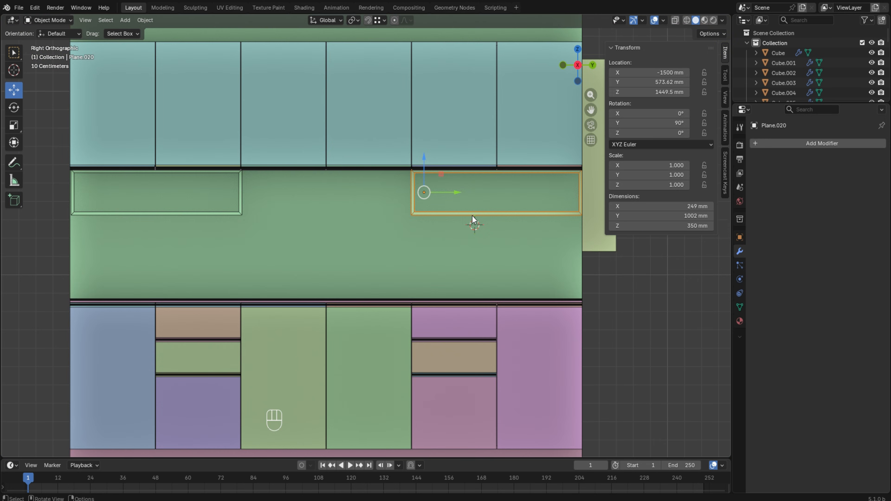
pyautogui.press('Tab')
pyautogui.hotkey('shift', 'z')
pyautogui.moveTo(443, 229); pyautogui.dragTo(394, 144)
pyautogui.keyDown('ctrl'); pyautogui.moveTo(444, 195); pyautogui.dragTo(495, 193); pyautogui.keyUp('ctrl')
pyautogui.press('Tab')
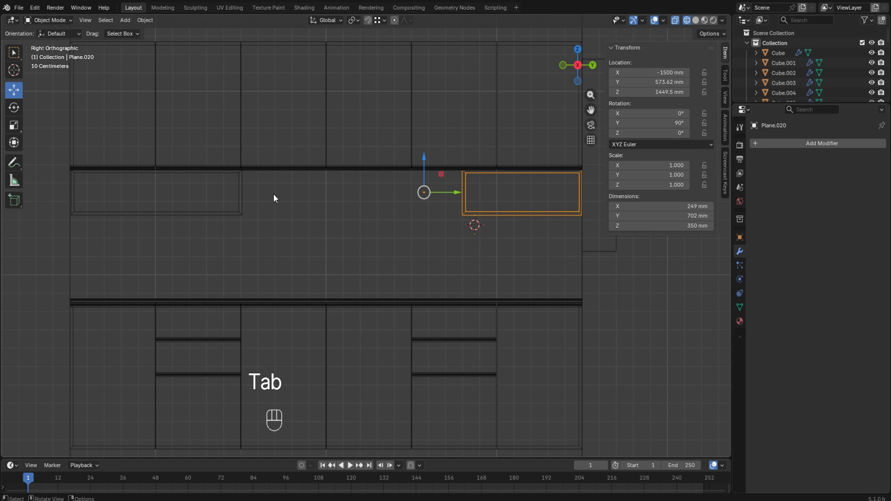
# Delete the wider shelf at the opposite end and duplicate the shortened shelf along Y into its place.
pyautogui.click(243, 198)
pyautogui.press('Delete')
pyautogui.click(464, 199)
pyautogui.hotkey('shift', 'd')
pyautogui.moveTo(333, 202); pyautogui.dragTo(211, 196, button='middle')
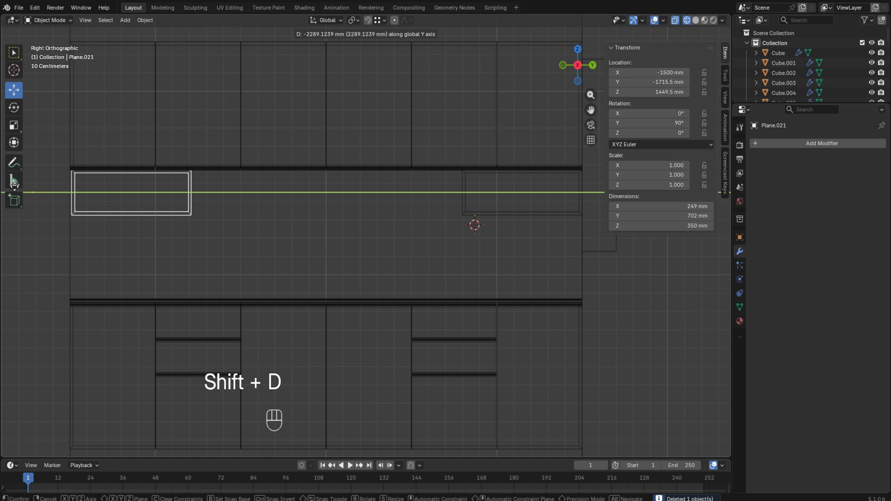
pyautogui.click(13, 186)
pyautogui.hotkey('shift', 'z')
pyautogui.moveTo(408, 228); pyautogui.dragTo(422, 242, button='middle')
pyautogui.scroll(-4, 422, 242)
pyautogui.moveTo(464, 267); pyautogui.dragTo(494, 303, button='middle')
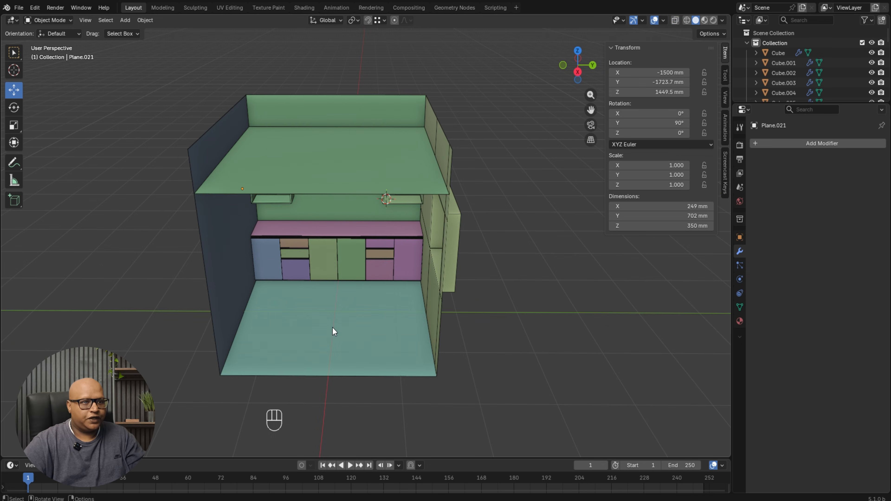
# Add a plane on the kitchen floor and set its dimensions to 1300 mm in X and 850 mm in Y.
pyautogui.hotkey('shift', 'a')
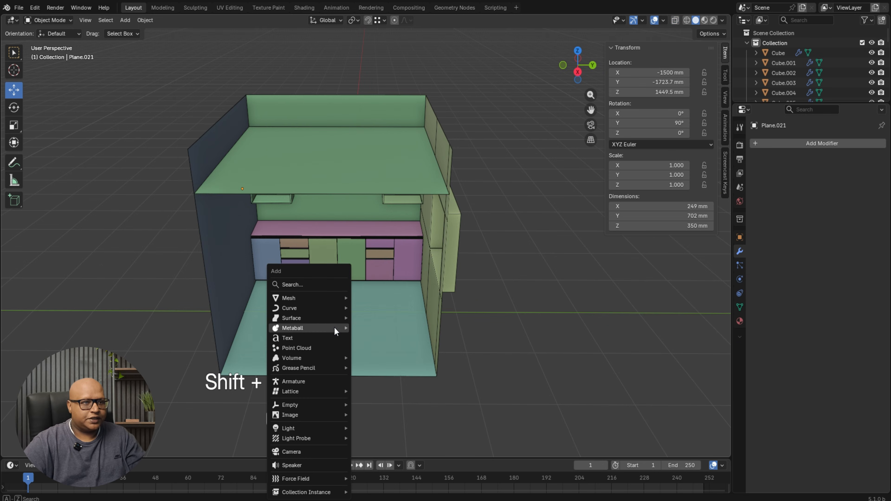
pyautogui.click(303, 299)
pyautogui.click(373, 298)
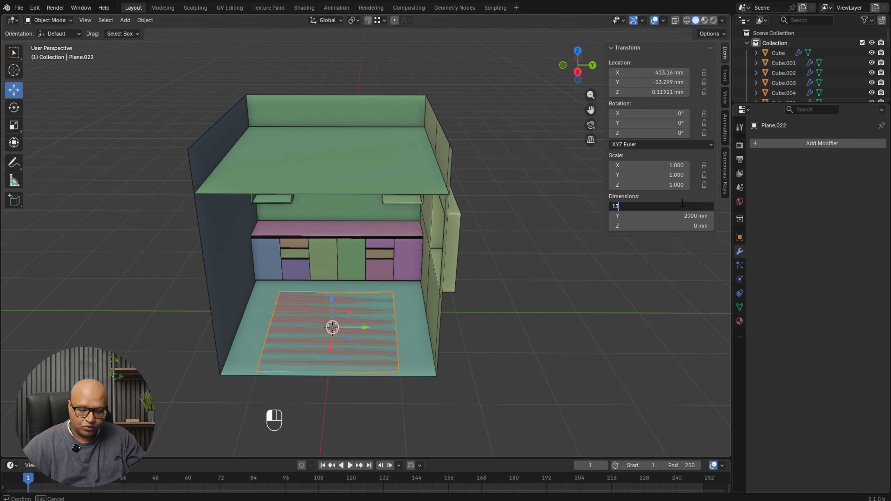
pyautogui.press('Tab')
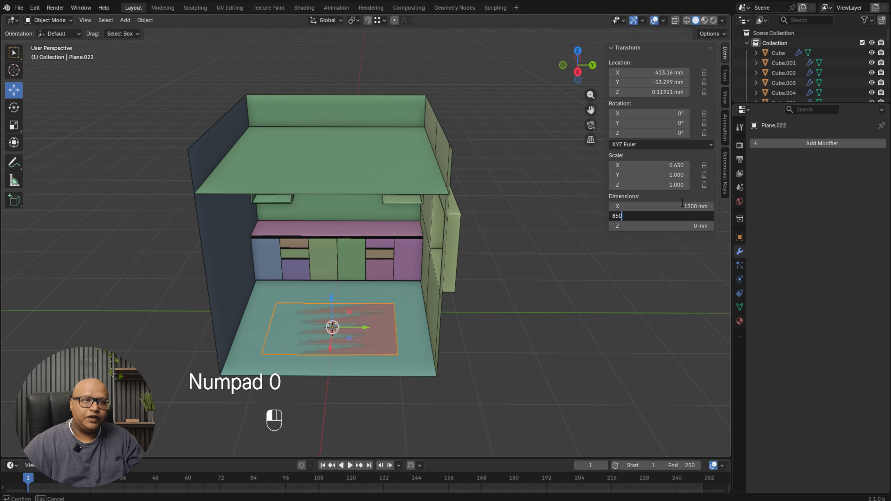
pyautogui.press('Return')
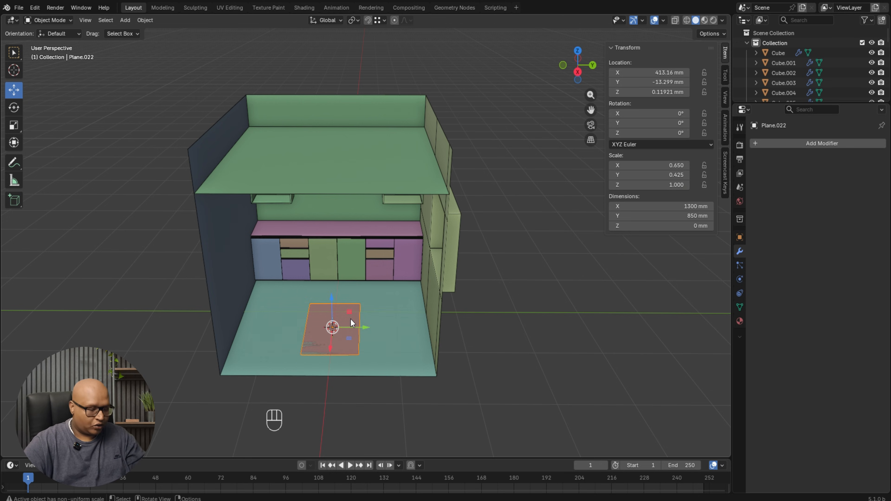
# Rotate the new plane 90° about the Z axis.
pyautogui.press('r')
pyautogui.press('z')
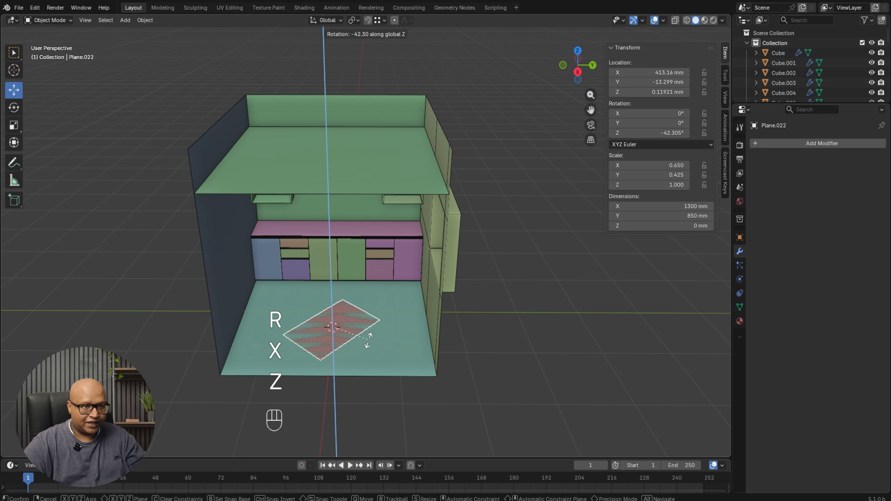
pyautogui.press('KP_9')
pyautogui.press('KP_0')
pyautogui.click(403, 290)
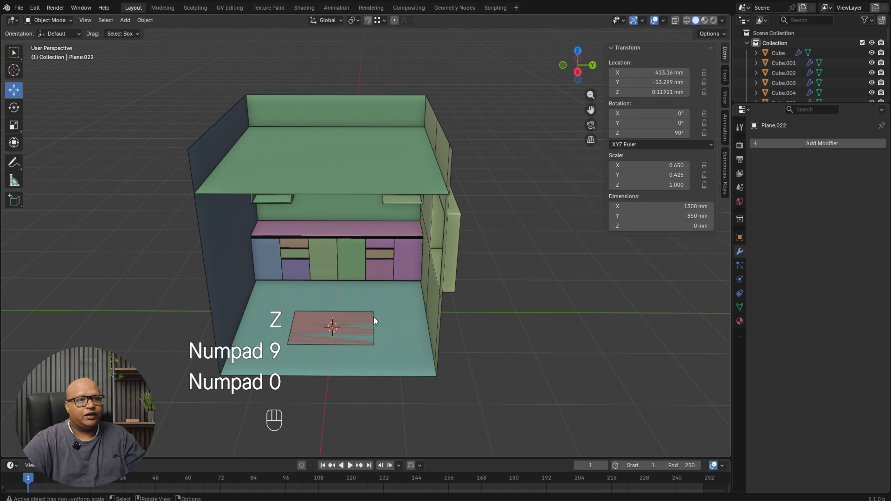
# Move the plane along X toward the base cabinets, to about X 222 mm.
pyautogui.click(334, 328)
pyautogui.moveTo(407, 309); pyautogui.dragTo(364, 328, button='middle')
pyautogui.moveTo(283, 339); pyautogui.dragTo(291, 330)
pyautogui.moveTo(291, 330); pyautogui.dragTo(346, 333, button='middle')
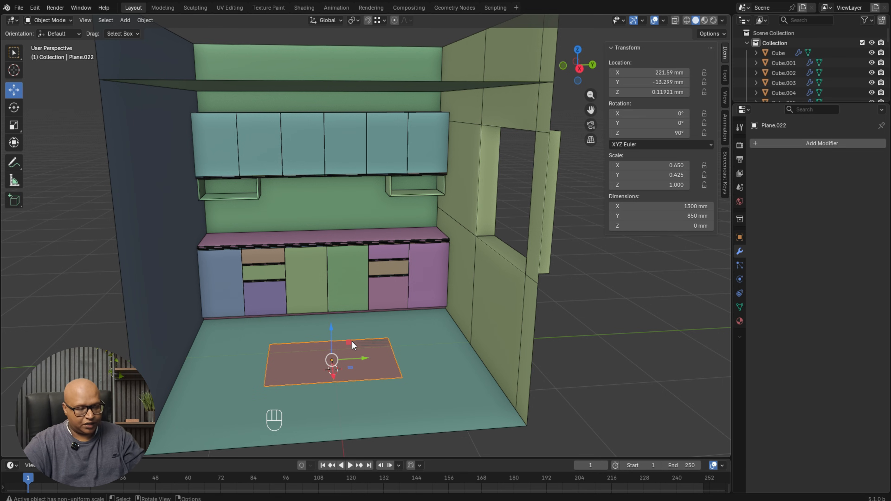
# Raise the plane 800 mm along Z above the floor.
pyautogui.press('g')
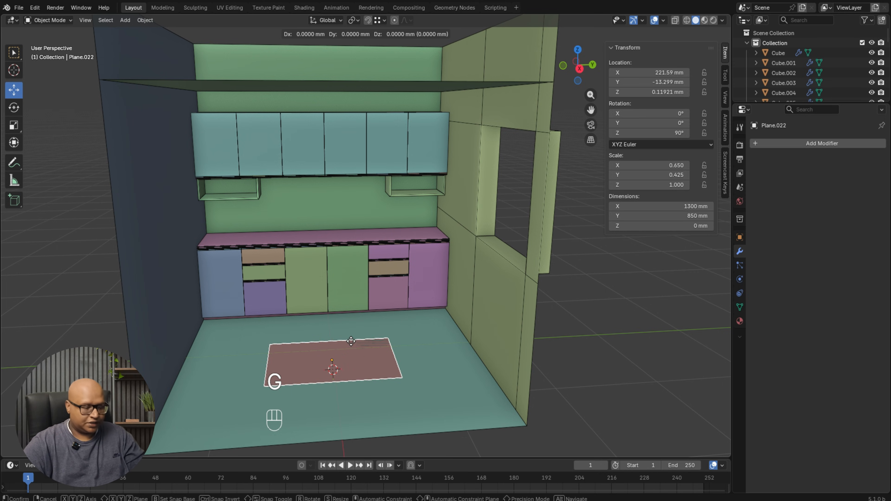
pyautogui.press('z')
pyautogui.press('KP_9')
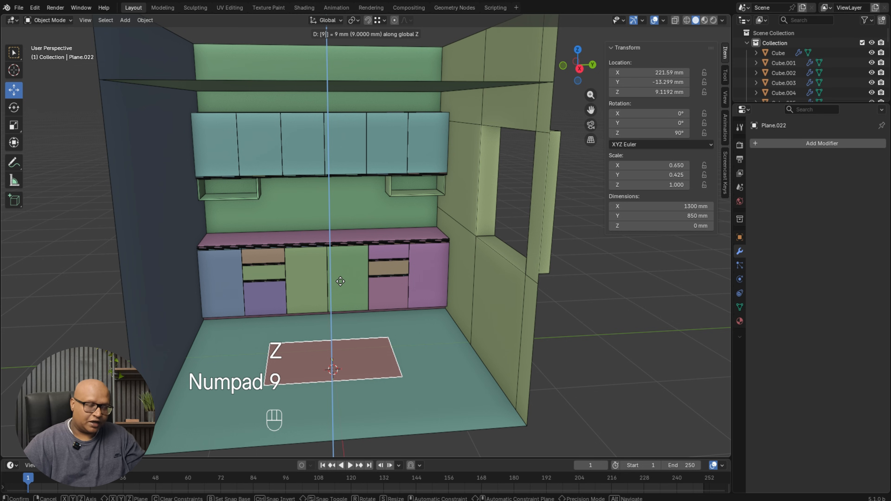
pyautogui.press('KP_8')
pyautogui.press('KP_0')
pyautogui.press('KP_0')
pyautogui.press('KP_Enter')
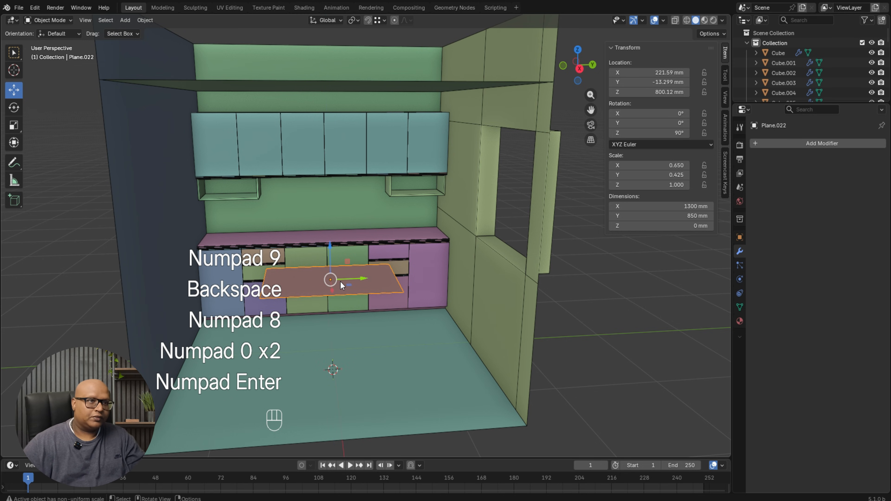
# Extrude the raised plane upward 30 mm to form the island's tabletop.
pyautogui.moveTo(470, 296); pyautogui.dragTo(407, 275, button='middle')
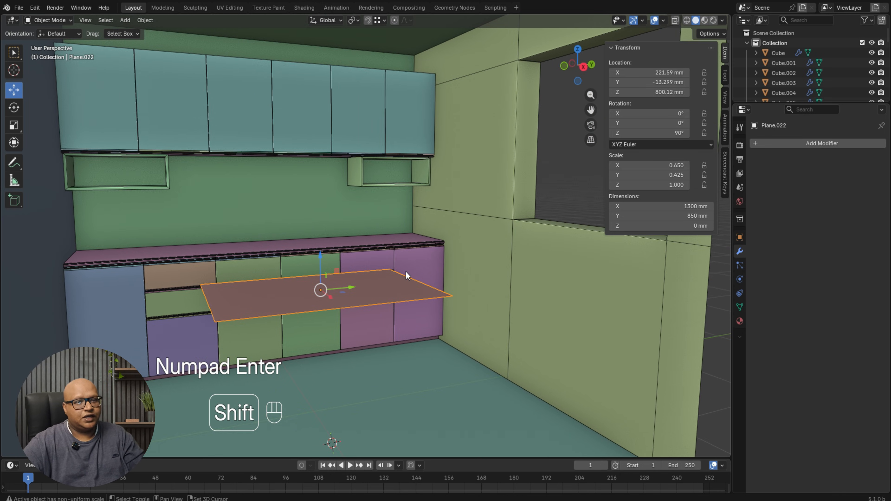
pyautogui.press('Tab')
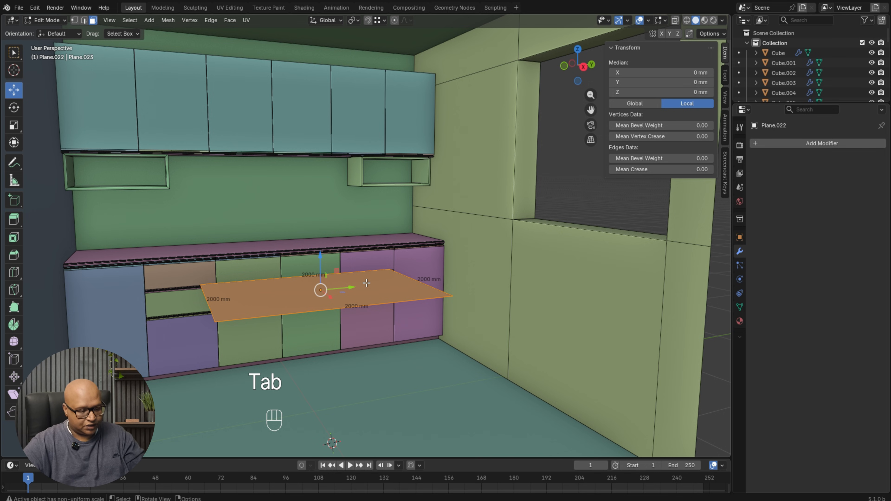
pyautogui.press('e')
pyautogui.press('KP_3')
pyautogui.press('KP_0')
pyautogui.press('KP_Enter')
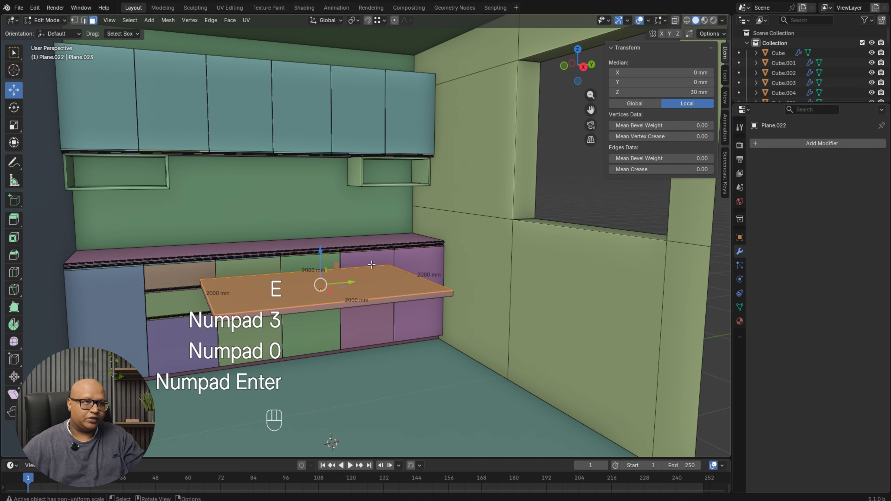
pyautogui.press('Tab')
pyautogui.click(549, 202)
# Duplicate the tabletop in place and rotate the copy 90° about X to form an upright panel.
pyautogui.moveTo(548, 203); pyautogui.dragTo(495, 214, button='middle')
pyautogui.keyDown('shift'); pyautogui.moveTo(186, 281); pyautogui.dragTo(320, 242, button='middle'); pyautogui.keyUp('shift')
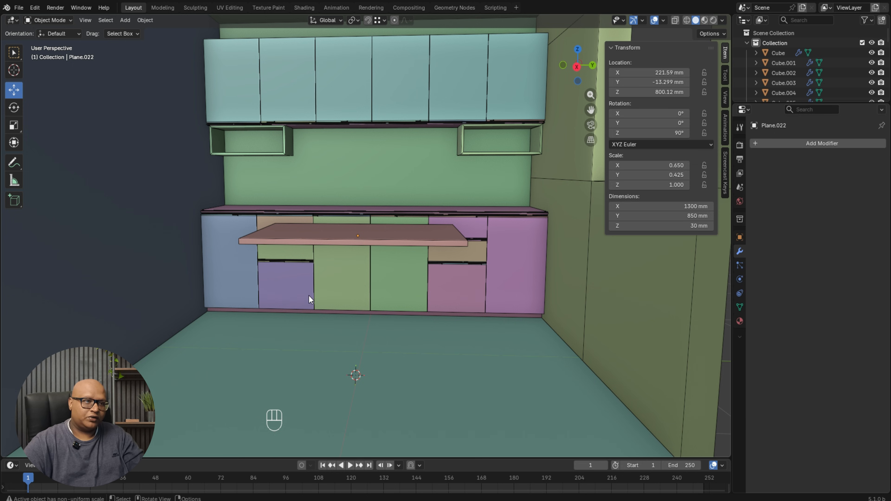
pyautogui.click(307, 234)
pyautogui.keyDown('alt'); pyautogui.moveTo(304, 245); pyautogui.dragTo(403, 197, button='middle'); pyautogui.keyUp('alt')
pyautogui.hotkey('shift', 'd')
pyautogui.press('Escape')
pyautogui.press('r')
pyautogui.press('x')
pyautogui.press('KP_9')
pyautogui.press('KP_0')
pyautogui.press('KP_Enter')
# Lower the upright panel and fit its ends between the floor and the tabletop's underside, 800 mm tall.
pyautogui.moveTo(408, 189); pyautogui.dragTo(433, 295)
pyautogui.moveTo(447, 379); pyautogui.dragTo(461, 314, button='middle')
pyautogui.press('Tab')
pyautogui.click(398, 335)
pyautogui.moveTo(400, 339); pyautogui.dragTo(407, 396, button='middle')
pyautogui.moveTo(404, 391); pyautogui.dragTo(518, 323)
pyautogui.moveTo(501, 309); pyautogui.dragTo(480, 365, button='middle')
pyautogui.click(409, 262)
pyautogui.moveTo(433, 288); pyautogui.dragTo(434, 251, button='middle')
pyautogui.keyDown('ctrl'); pyautogui.moveTo(394, 202); pyautogui.dragTo(518, 245); pyautogui.keyUp('ctrl')
pyautogui.press('Tab')
pyautogui.hotkey('ctrl', 'z')
# Isolate the tabletop and upright panel in local view, then move the panel along Y to one end of the tabletop.
pyautogui.click(427, 246)
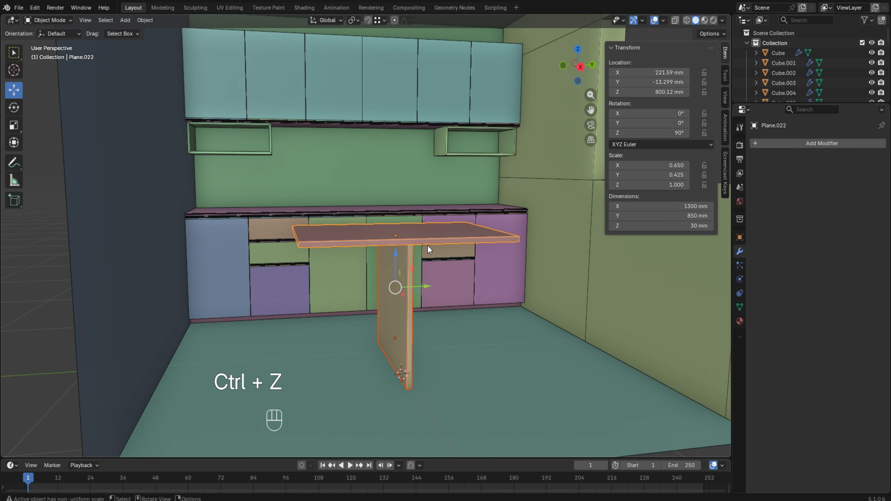
pyautogui.press('KP_Divide')
pyautogui.moveTo(421, 274); pyautogui.dragTo(470, 290, button='middle')
pyautogui.click(363, 242)
pyautogui.moveTo(413, 287); pyautogui.dragTo(265, 279)
# Duplicate the end panel along Y to the opposite end of the tabletop.
pyautogui.keyDown('alt'); pyautogui.moveTo(400, 284); pyautogui.dragTo(419, 275, button='middle'); pyautogui.keyUp('alt')
pyautogui.keyDown('shift'); pyautogui.moveTo(353, 197); pyautogui.dragTo(268, 210, button='middle'); pyautogui.keyUp('shift')
pyautogui.hotkey('shift', 'd')
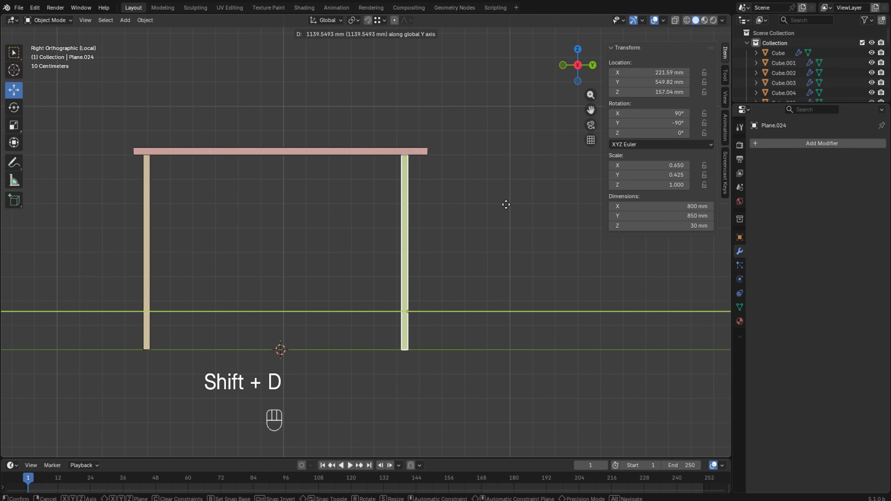
pyautogui.click(499, 223)
# Duplicate the end panel between the two supports and position the copy at about Y 130 mm.
pyautogui.moveTo(500, 223); pyautogui.dragTo(526, 243, button='middle')
pyautogui.hotkey('shift', 'd')
pyautogui.click(368, 225)
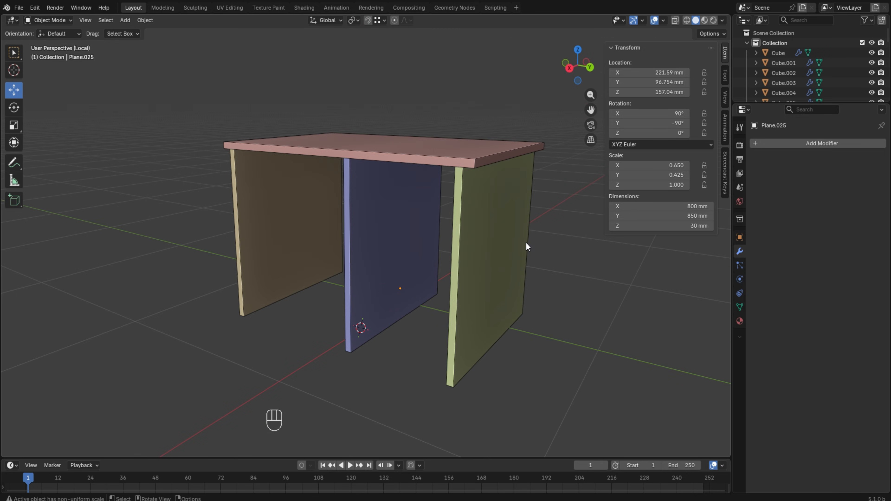
pyautogui.click(382, 245)
pyautogui.moveTo(381, 244); pyautogui.dragTo(393, 246, button='middle')
pyautogui.moveTo(408, 293); pyautogui.dragTo(421, 296)
pyautogui.moveTo(484, 186); pyautogui.dragTo(569, 251, button='middle')
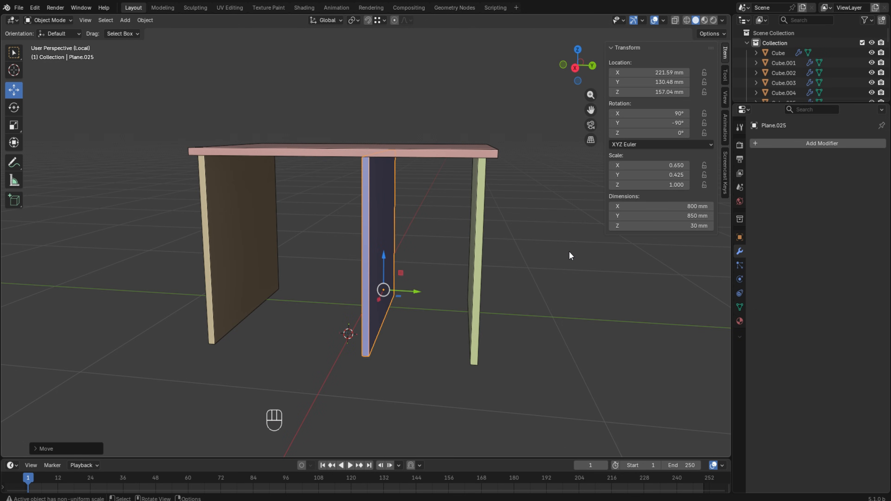
# Duplicate the middle panel and rotate the copy 90° about Z.
pyautogui.moveTo(381, 234); pyautogui.dragTo(193, 214, button='middle')
pyautogui.write('rz90')
pyautogui.press('KP_Enter')
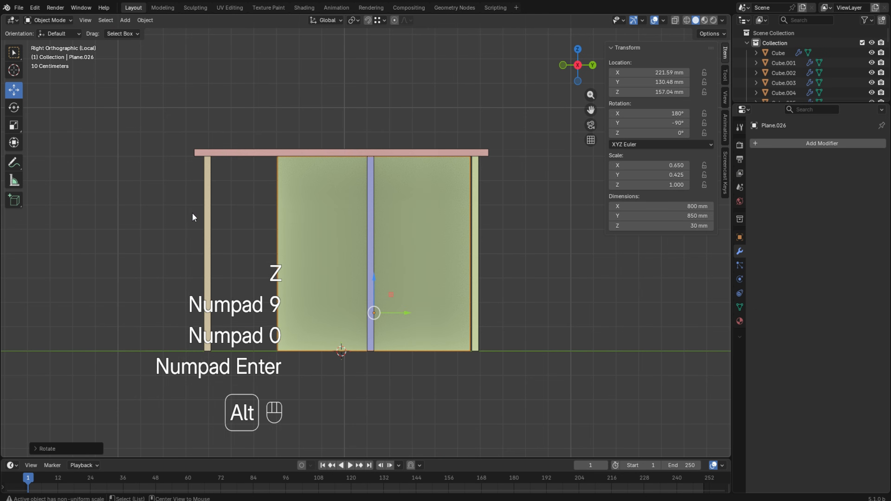
# Fit the rotated panel between the first end panel and the middle panel, 690 mm wide, and shift it along X to about 314 mm.
pyautogui.moveTo(398, 311); pyautogui.dragTo(331, 305)
pyautogui.moveTo(399, 256); pyautogui.dragTo(367, 259, button='middle')
pyautogui.press('Tab')
pyautogui.click(425, 186)
pyautogui.moveTo(452, 250); pyautogui.dragTo(359, 354)
pyautogui.press('Tab')
pyautogui.moveTo(368, 290); pyautogui.dragTo(361, 200, button='middle')
pyautogui.moveTo(335, 260); pyautogui.dragTo(327, 266)
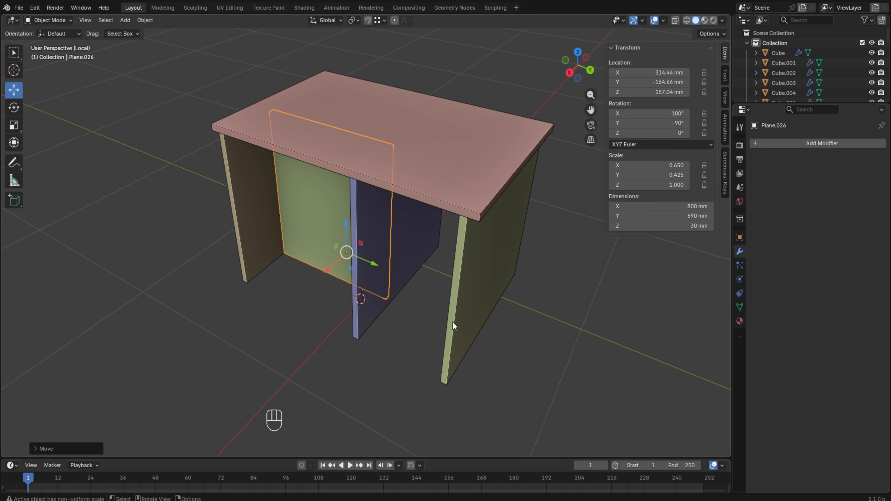
# Duplicate the middle panel's side face facing the far end panel and separate it into its own object.
pyautogui.moveTo(453, 322); pyautogui.dragTo(517, 221, button='middle')
pyautogui.moveTo(450, 277); pyautogui.dragTo(553, 285, button='middle')
pyautogui.moveTo(278, 246); pyautogui.dragTo(259, 221, button='middle')
pyautogui.click(257, 217)
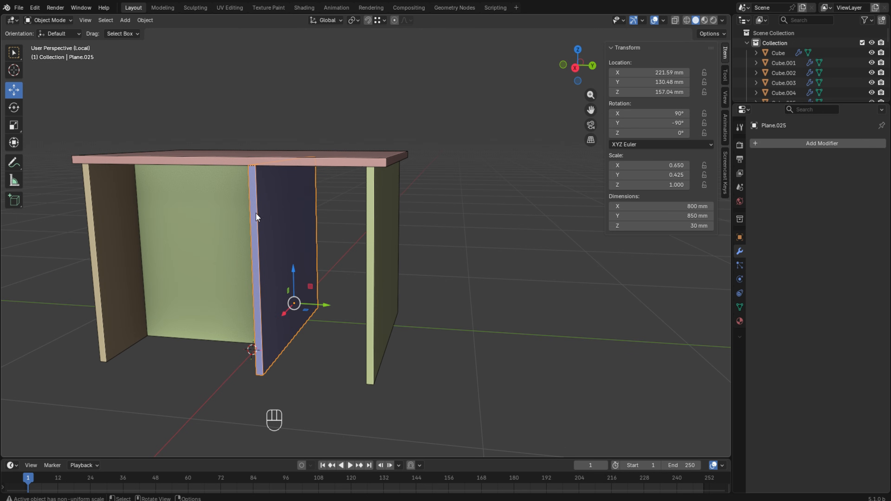
pyautogui.press('Tab')
pyautogui.hotkey('shift', 'd')
pyautogui.press('Escape')
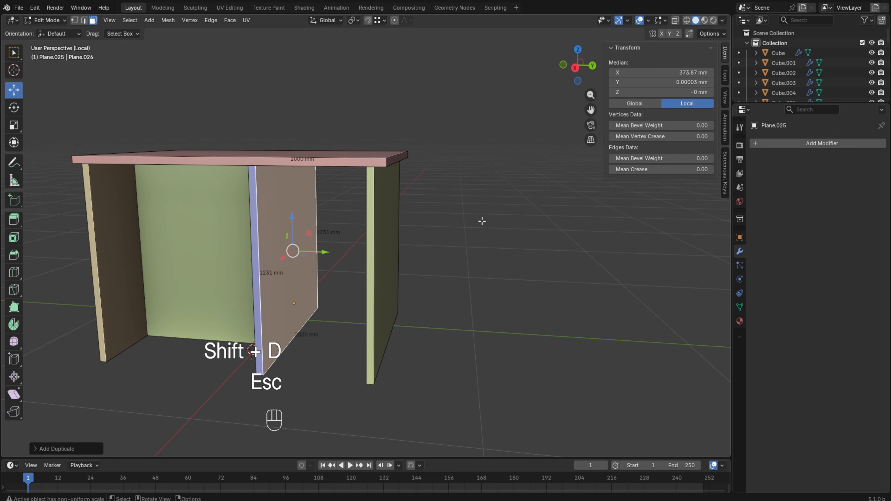
pyautogui.press('p')
pyautogui.click(300, 205)
pyautogui.press('Tab')
pyautogui.hotkey('ctrl', 'z')
# Extrude the separated face across to the far end panel to form a cabinet block.
pyautogui.press('Tab')
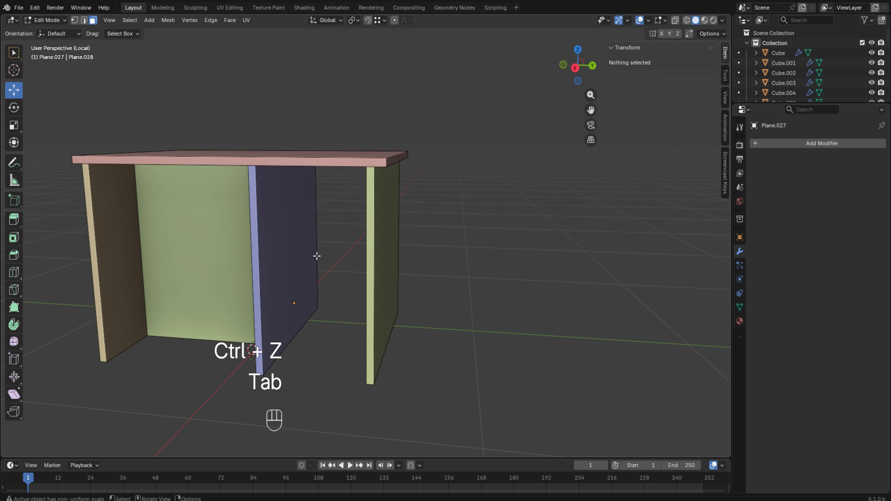
pyautogui.press('e')
pyautogui.keyDown('ctrl'); pyautogui.click(369, 379); pyautogui.keyUp('ctrl')
pyautogui.moveTo(370, 378); pyautogui.dragTo(345, 347, button='middle')
# Raise the cabinet block's bottom face by 70 mm.
pyautogui.click(332, 317)
pyautogui.press('g')
pyautogui.press('KP_7')
pyautogui.press('KP_0')
pyautogui.press('KP_Enter')
pyautogui.press('Tab')
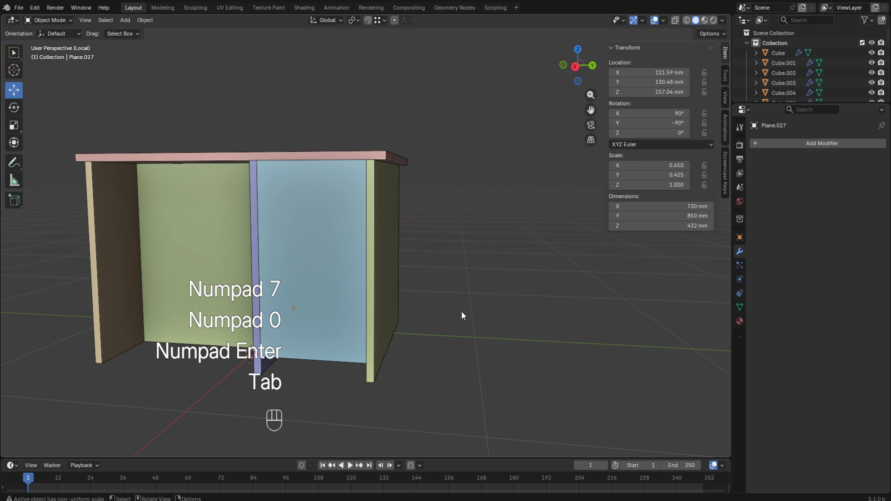
# Move the cabinet block's front face 20 mm inward along X, in the negative direction.
pyautogui.moveTo(461, 311); pyautogui.dragTo(478, 338, button='middle')
pyautogui.scroll(3, 392, 253)
pyautogui.click(391, 248)
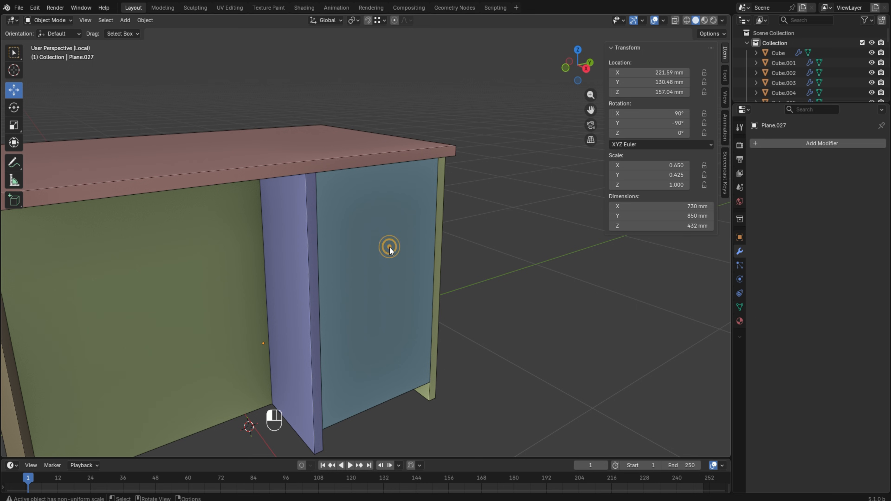
pyautogui.press('Tab')
pyautogui.moveTo(461, 221); pyautogui.dragTo(417, 315, button='middle')
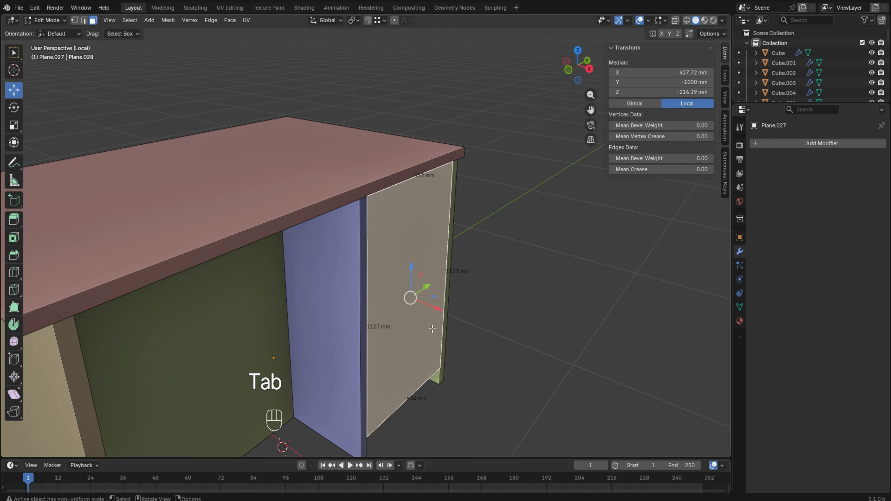
pyautogui.press('g')
pyautogui.press('x')
pyautogui.press('KP_2')
pyautogui.press('KP_0')
pyautogui.press('BackSpace')
pyautogui.press('BackSpace')
pyautogui.press('BackSpace')
pyautogui.press('KP_Subtract')
pyautogui.press('KP_2')
pyautogui.press('KP_0')
pyautogui.press('KP_Enter')
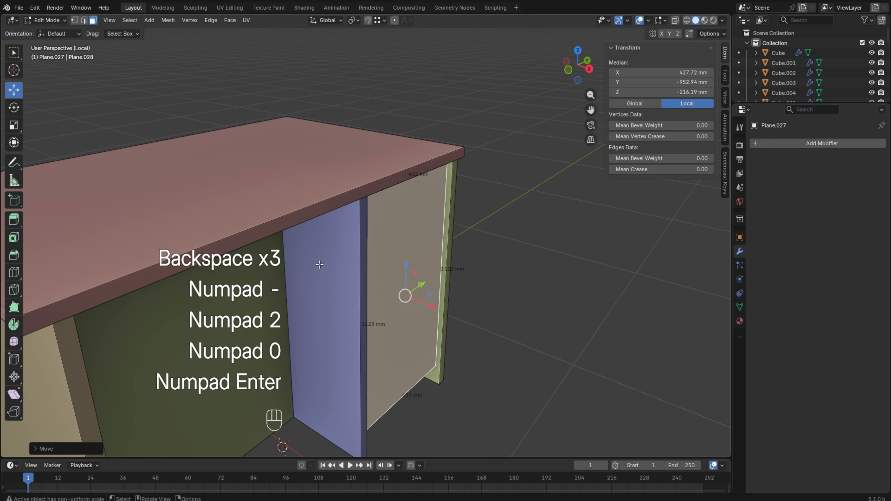
# Move the cabinet block's opposite, rear face 20 mm inward along X.
pyautogui.moveTo(320, 265); pyautogui.dragTo(262, 259, button='middle')
pyautogui.press('g')
pyautogui.press('KP_2')
pyautogui.press('KP_0')
pyautogui.press('KP_Enter')
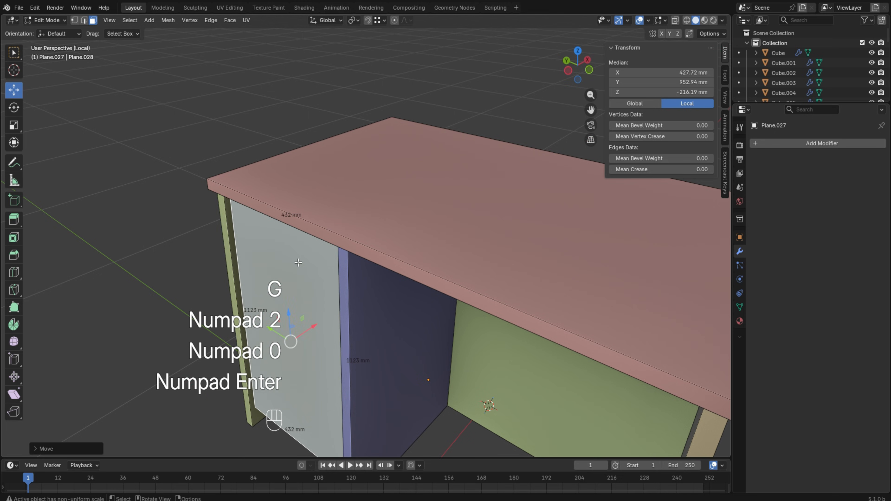
pyautogui.press('Tab')
pyautogui.moveTo(288, 337); pyautogui.dragTo(286, 199, button='middle')
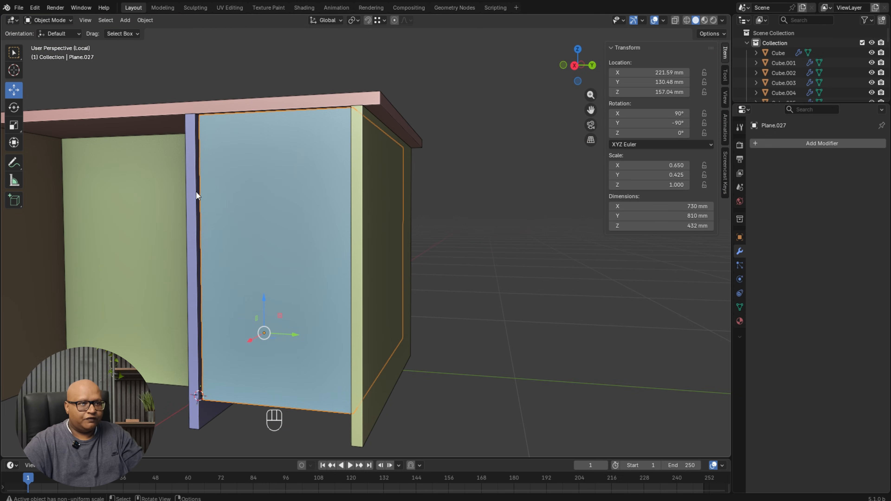
# Add a horizontal loop cut around the cabinet block and slide it up to about 145 mm below its top.
pyautogui.press('Tab')
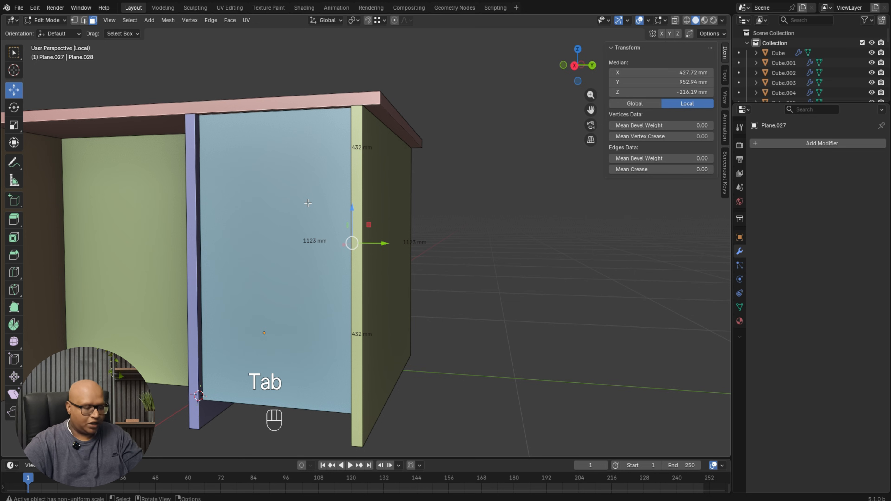
pyautogui.hotkey('ctrl', 'r')
pyautogui.click(204, 188)
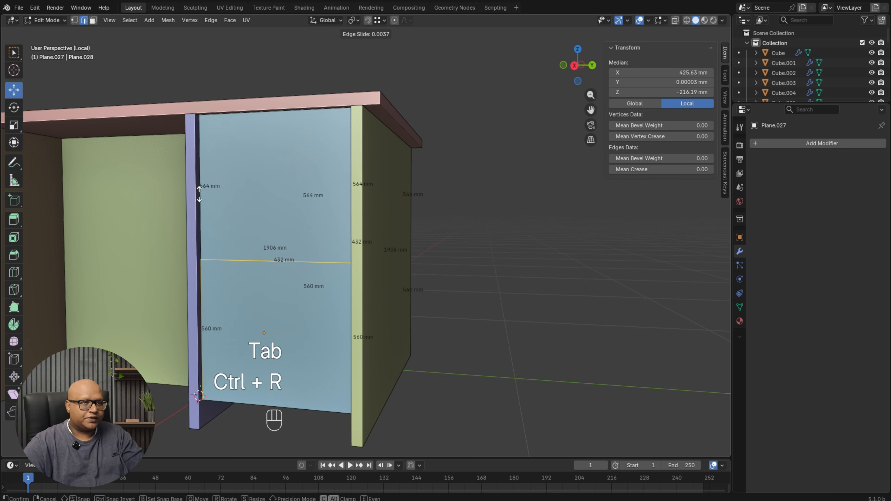
pyautogui.click(204, 109)
pyautogui.moveTo(375, 197); pyautogui.dragTo(444, 212, button='middle')
pyautogui.click(501, 211)
pyautogui.moveTo(383, 196); pyautogui.dragTo(429, 211, button='middle')
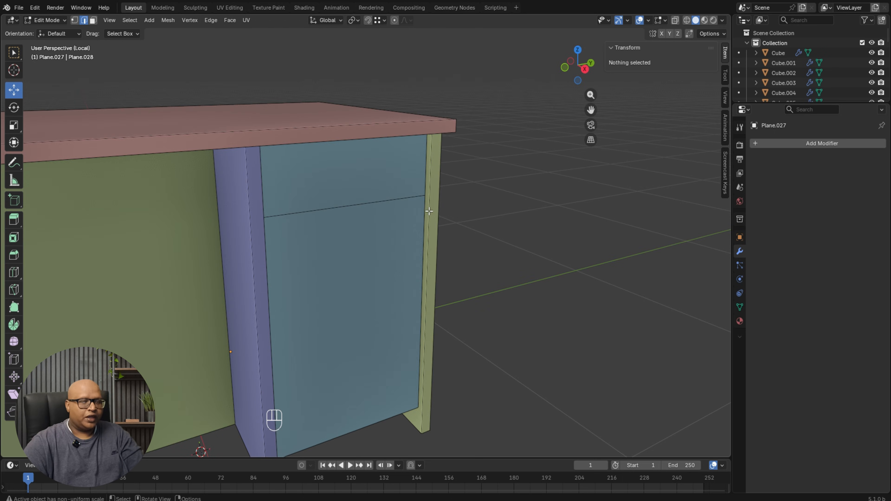
# Duplicate the block's upper and lower front faces, place the copy out in front, and separate it into its own object.
pyautogui.press('Tab')
pyautogui.press('Tab')
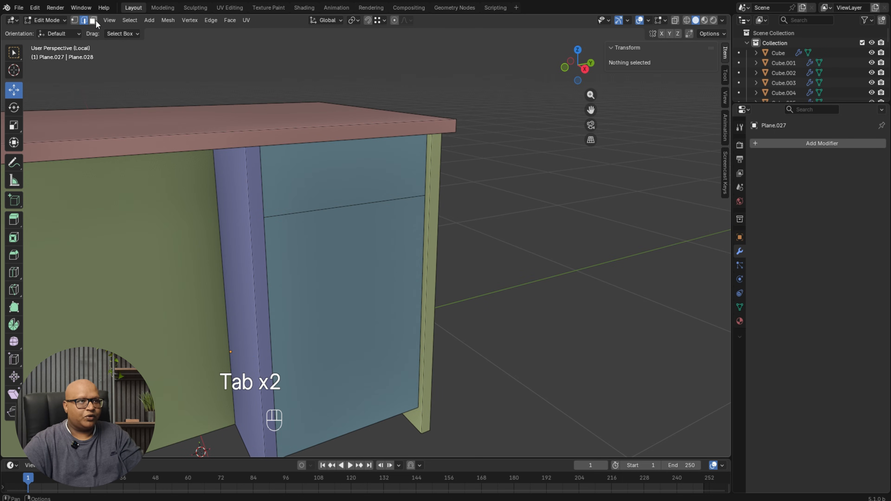
pyautogui.click(93, 20)
pyautogui.click(336, 191)
pyautogui.keyDown('shift'); pyautogui.click(350, 230); pyautogui.keyUp('shift')
pyautogui.moveTo(351, 230); pyautogui.dragTo(373, 240, button='middle')
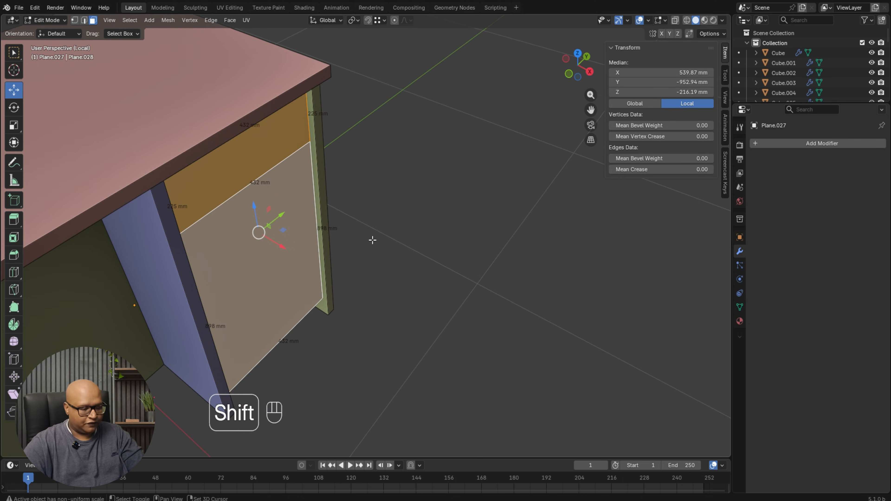
pyautogui.hotkey('shift', 'd')
pyautogui.click(481, 302)
pyautogui.press('p')
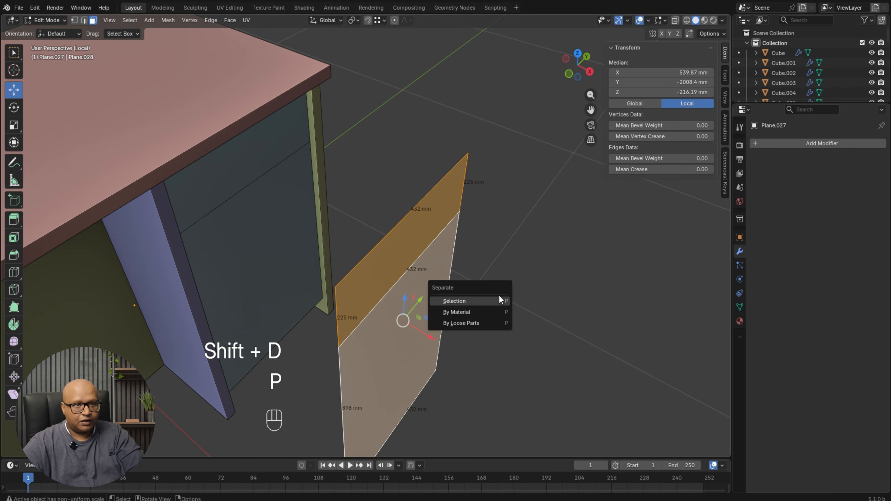
pyautogui.click(499, 296)
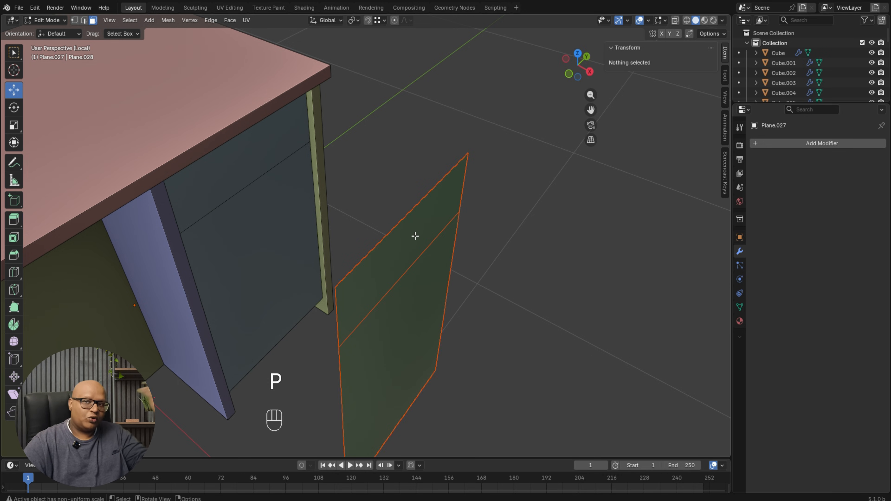
# Bevel the dividing edge between the two separated front faces by 1.5 mm.
pyautogui.moveTo(425, 236)
pyautogui.mouseDown(button='middle')
pyautogui.moveTo(463, 258)
pyautogui.moveTo(418, 232)
pyautogui.mouseUp(button='middle')
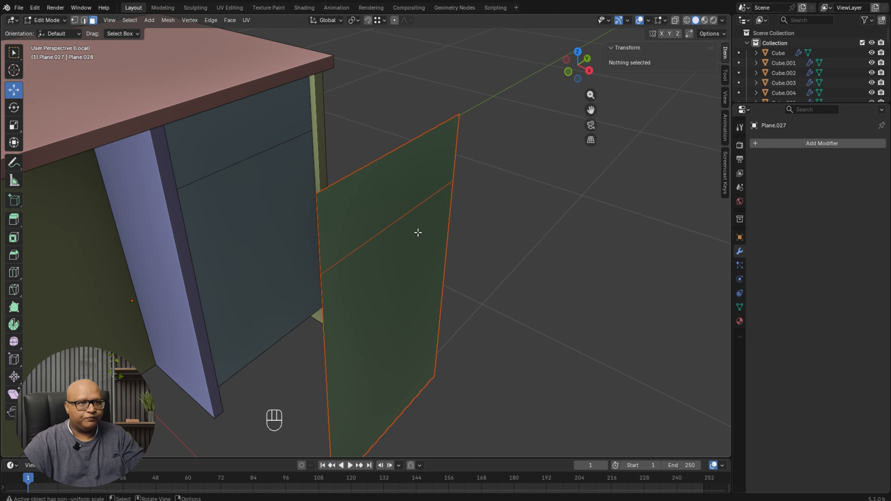
pyautogui.press('Tab')
pyautogui.click(404, 198)
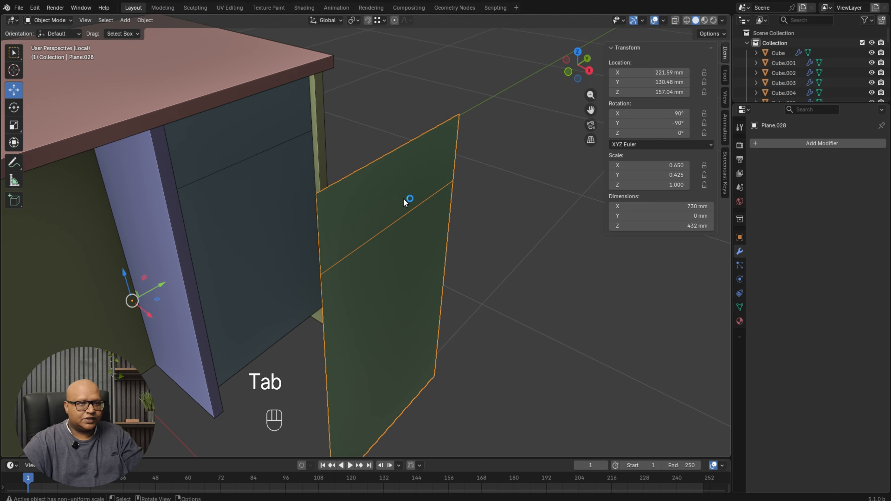
pyautogui.press('Tab')
pyautogui.click(401, 224)
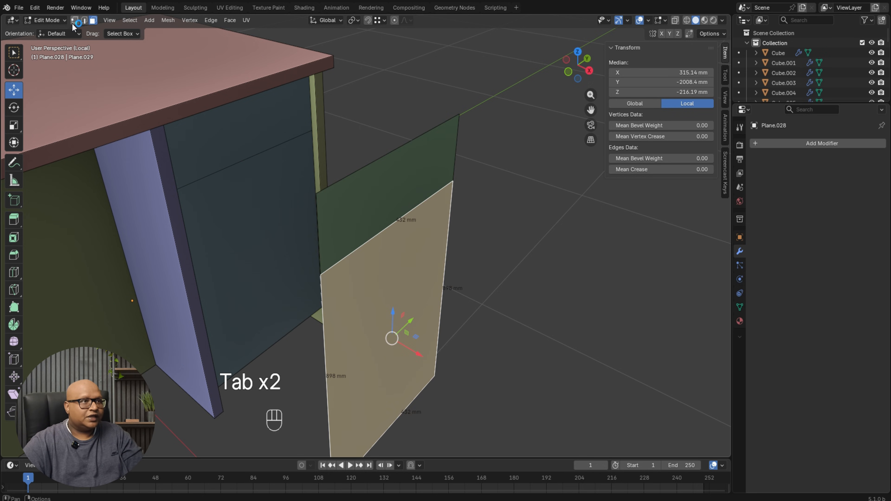
pyautogui.click(83, 21)
pyautogui.click(360, 230)
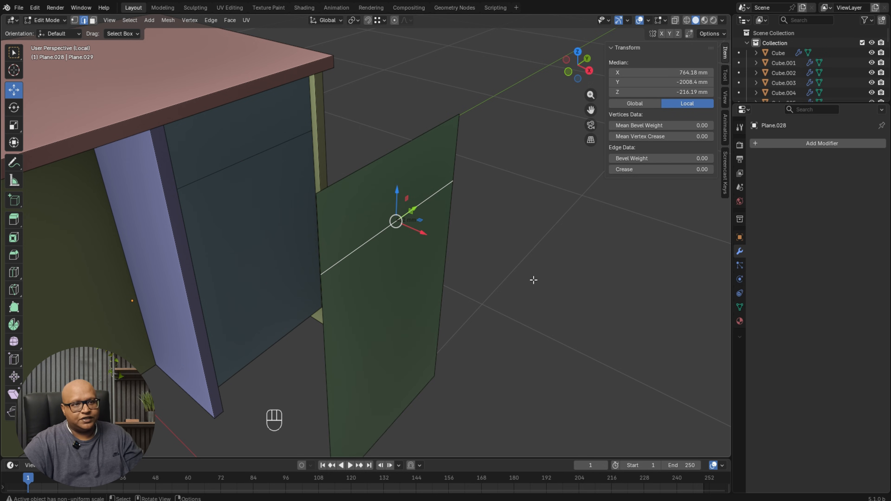
pyautogui.hotkey('ctrl', 'b')
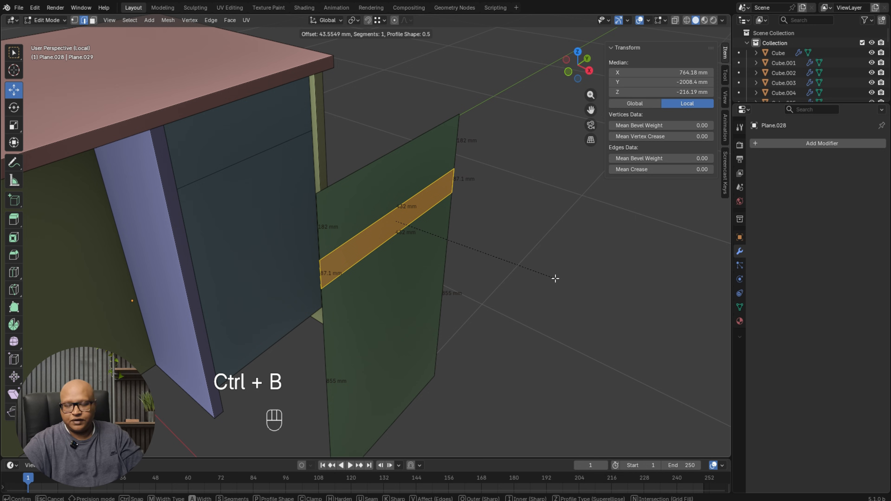
pyautogui.press('KP_1')
pyautogui.press('KP_Decimal')
pyautogui.press('KP_5')
pyautogui.press('KP_Enter')
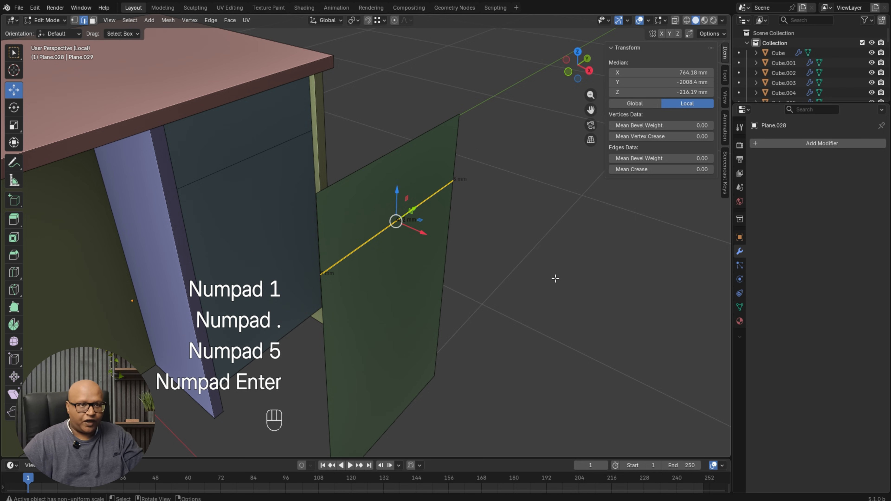
# Delete the narrow beveled face to leave a gap between the drawer front and the door front.
pyautogui.press('Delete')
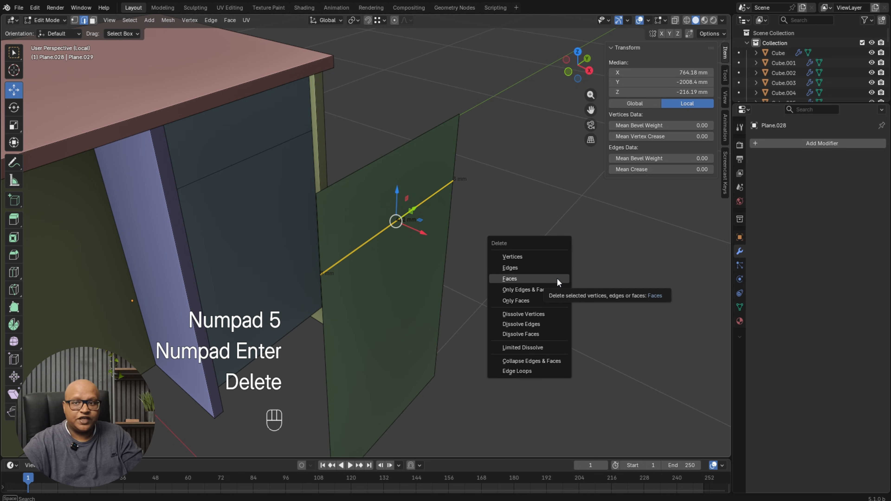
pyautogui.click(558, 278)
pyautogui.press('Tab')
pyautogui.moveTo(534, 192); pyautogui.dragTo(432, 232, button='middle')
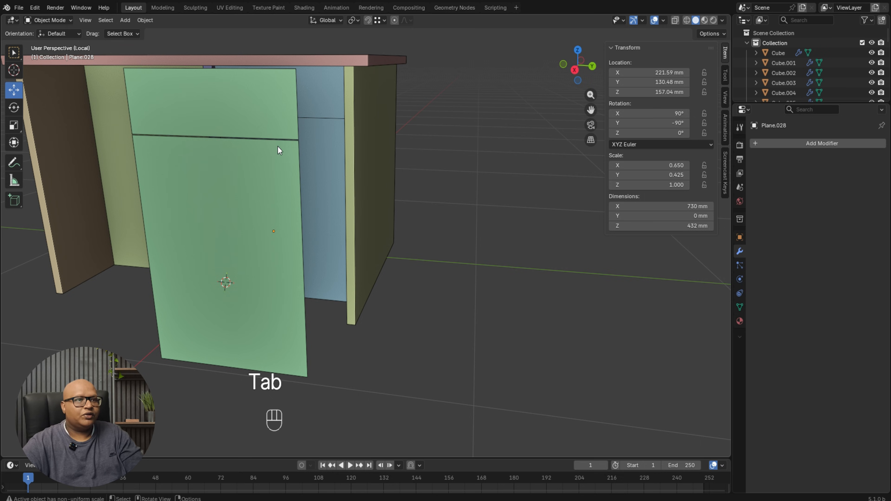
pyautogui.moveTo(278, 150); pyautogui.dragTo(358, 239, button='middle')
pyautogui.keyDown('shift'); pyautogui.moveTo(447, 258); pyautogui.dragTo(384, 214, button='middle'); pyautogui.keyUp('shift')
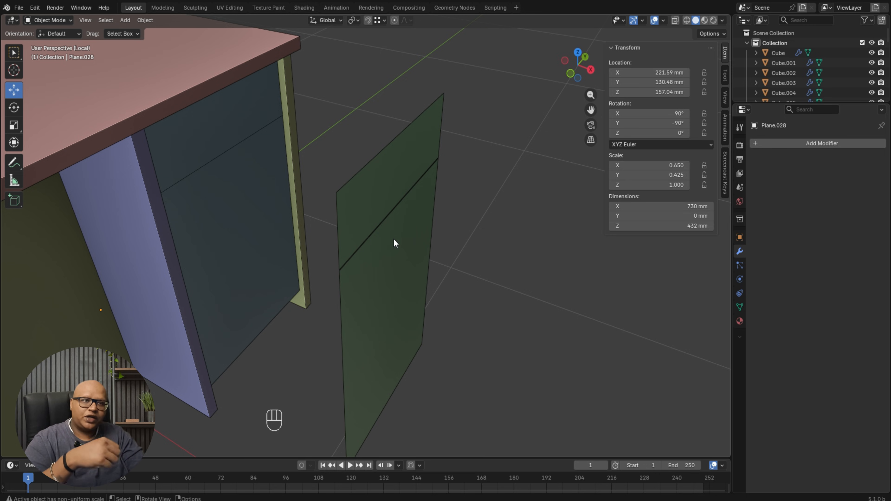
pyautogui.moveTo(398, 222); pyautogui.dragTo(343, 219, button='middle')
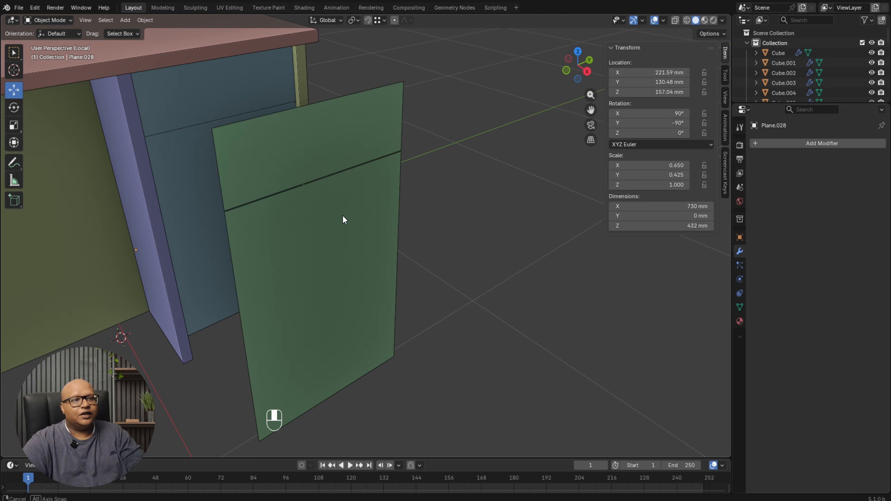
# Separate the upper drawer-front face from the door front into its own object.
pyautogui.click(261, 231)
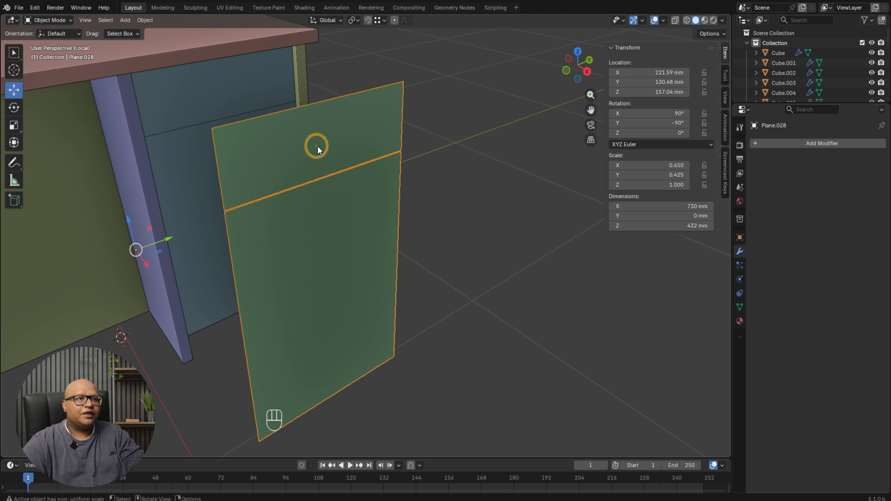
pyautogui.moveTo(318, 149); pyautogui.dragTo(326, 166, button='middle')
pyautogui.press('Tab')
pyautogui.click(383, 166)
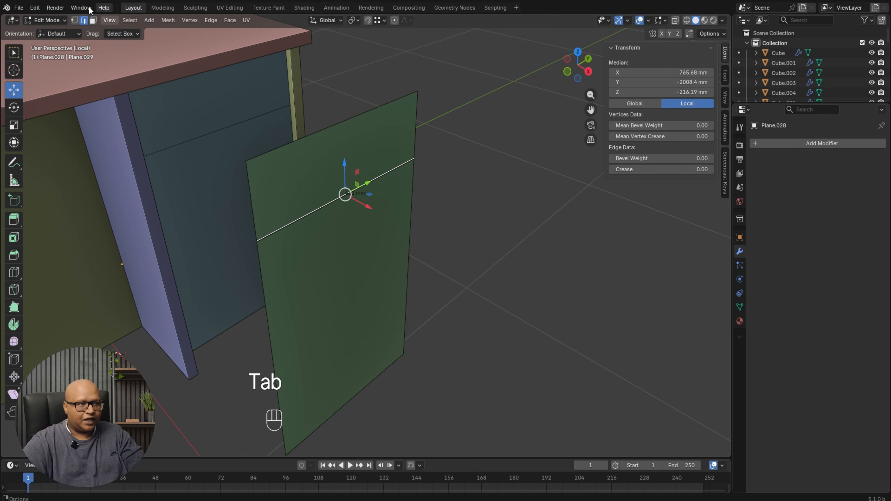
pyautogui.click(93, 21)
pyautogui.click(374, 159)
pyautogui.press('p')
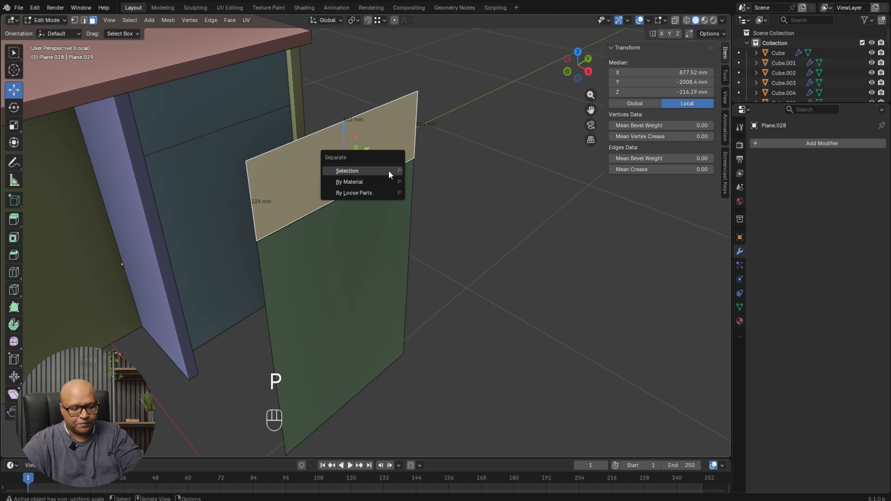
pyautogui.click(387, 172)
pyautogui.press('Tab')
pyautogui.click(472, 149)
pyautogui.click(370, 222)
pyautogui.click(348, 130)
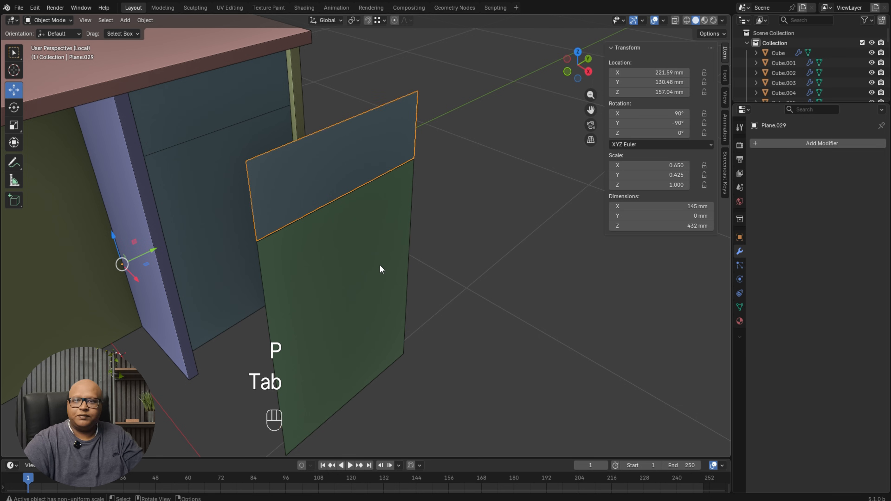
# Snap the origins of both the drawer front and the door front to their geometry.
pyautogui.click(379, 267)
pyautogui.keyDown('shift'); pyautogui.click(358, 173); pyautogui.keyUp('shift')
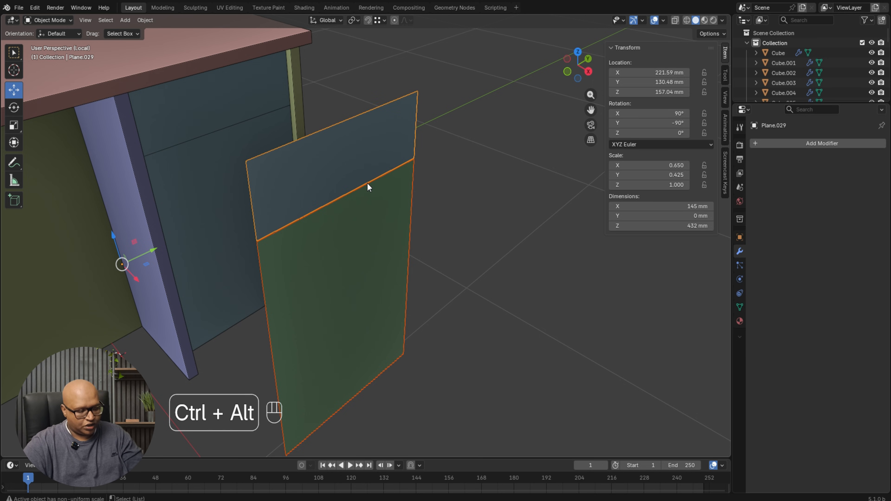
pyautogui.hotkey('ctrl', 'alt', 'x')
pyautogui.click(447, 182)
pyautogui.click(398, 245)
pyautogui.click(359, 266)
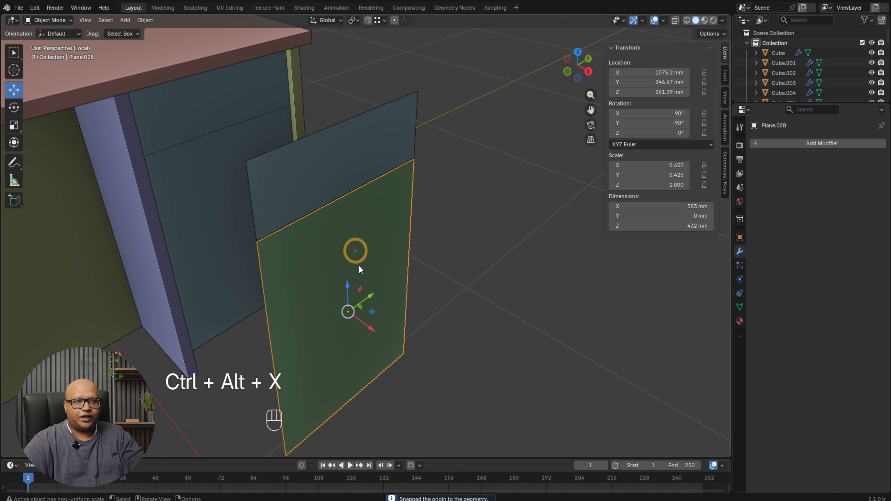
# Duplicate the lower door front and place the copy about 100 mm in front of it along X.
pyautogui.moveTo(358, 265); pyautogui.dragTo(401, 282, button='middle')
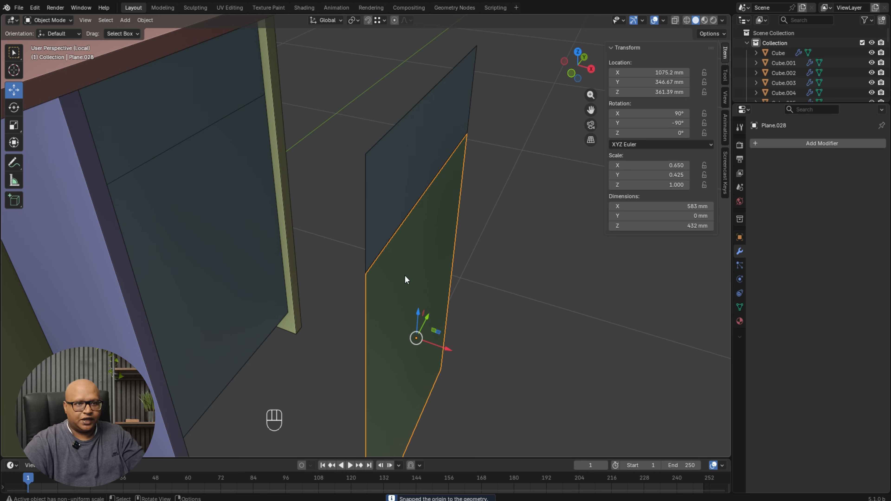
pyautogui.hotkey('shift', 'd')
pyautogui.moveTo(446, 286); pyautogui.dragTo(462, 253, button='middle')
pyautogui.click(470, 290)
# Narrow the duplicated door front to a vertical strip about 17 mm wide by moving its far side edge.
pyautogui.press('Tab')
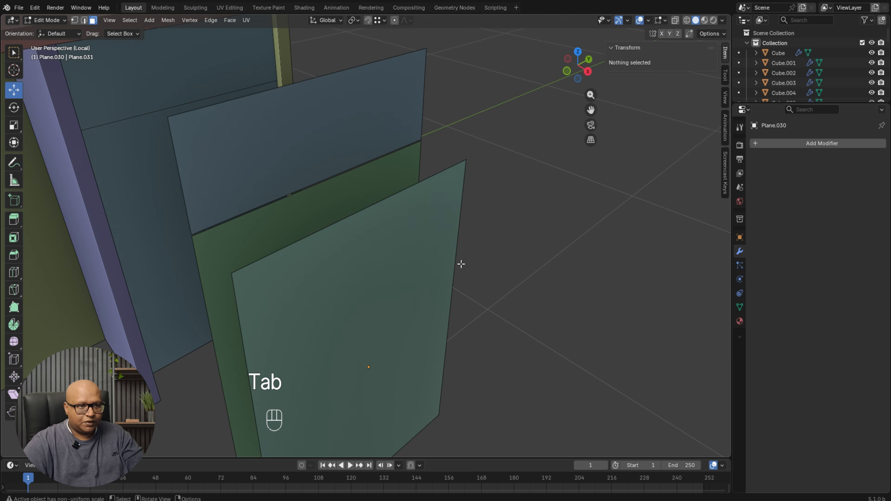
pyautogui.press('Tab')
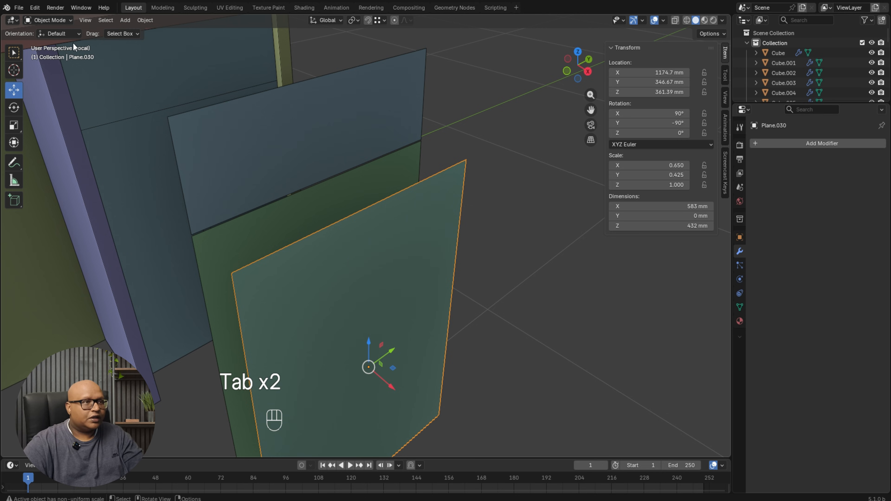
pyautogui.press('Tab')
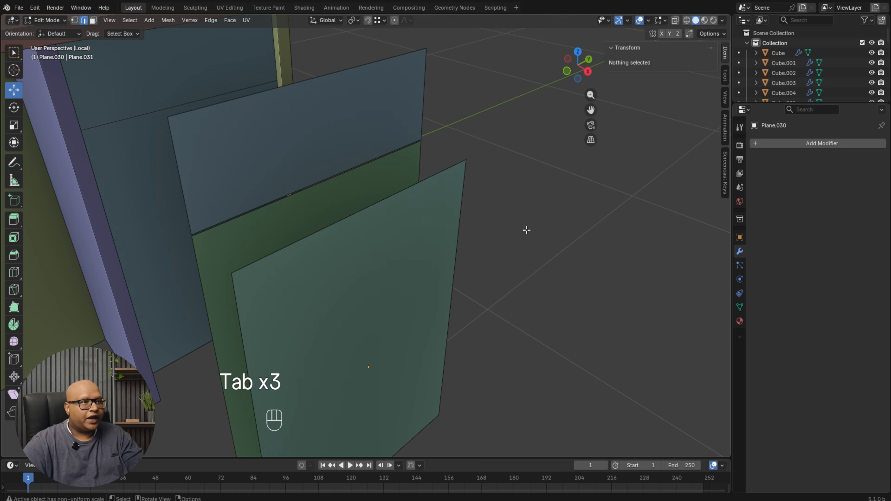
pyautogui.click(467, 208)
pyautogui.moveTo(471, 294); pyautogui.dragTo(245, 349)
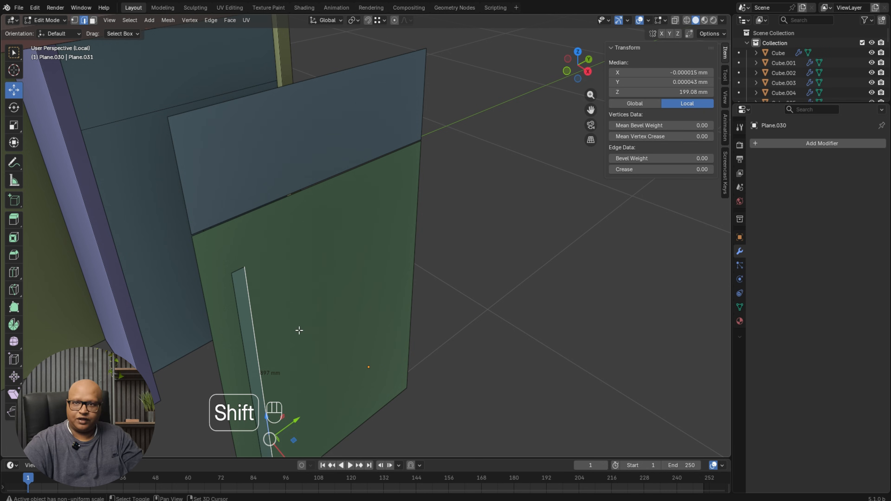
# Extrude the face of the narrow vertical strip to about 5.6 mm thick.
pyautogui.keyDown('shift'); pyautogui.moveTo(299, 331); pyautogui.dragTo(310, 281, button='middle'); pyautogui.keyUp('shift')
pyautogui.moveTo(311, 281); pyautogui.dragTo(324, 297, button='middle')
pyautogui.keyDown('shift'); pyautogui.moveTo(400, 335); pyautogui.dragTo(351, 296, button='middle'); pyautogui.keyUp('shift')
pyautogui.scroll(2, 351, 296)
pyautogui.press('Tab')
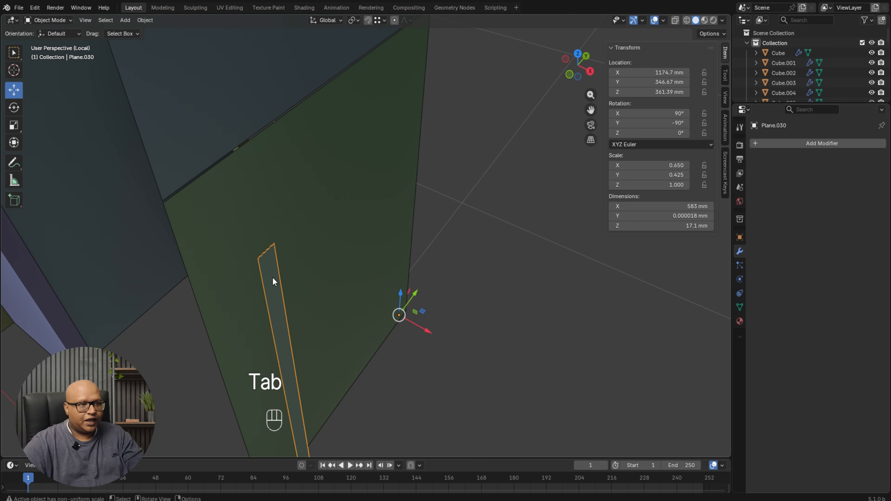
pyautogui.press('Tab')
pyautogui.click(92, 21)
pyautogui.click(271, 271)
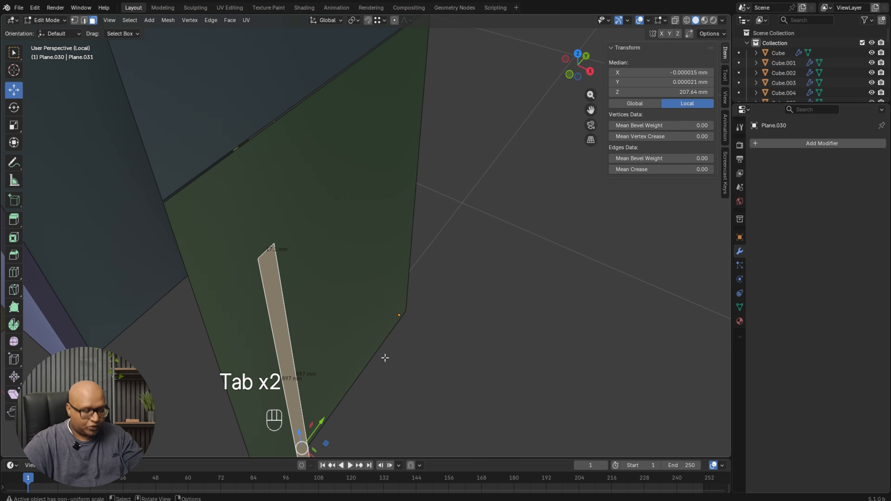
pyautogui.press('e')
pyautogui.click(398, 361)
pyautogui.keyDown('shift'); pyautogui.moveTo(316, 343); pyautogui.dragTo(338, 302, button='middle'); pyautogui.keyUp('shift')
pyautogui.scroll(2, 334, 314)
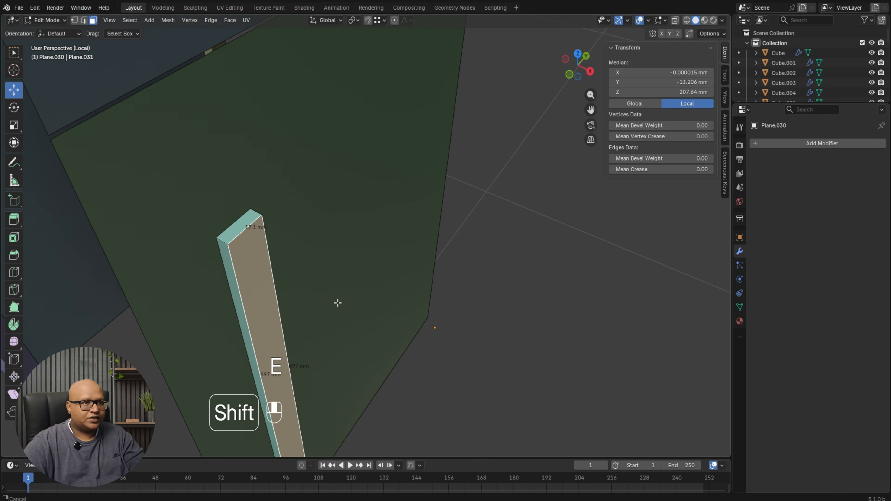
# Select the two long outer edges on the front face of the strip.
pyautogui.click(84, 20)
pyautogui.click(233, 263)
pyautogui.keyDown('shift'); pyautogui.click(267, 249); pyautogui.keyUp('shift')
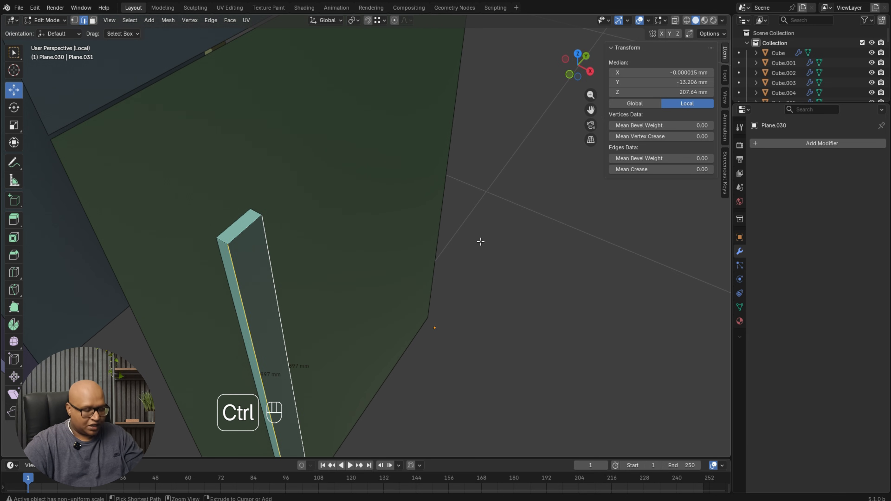
# Try to bevel the strip's two long front edges.
pyautogui.hotkey('ctrl', 'b')
pyautogui.click(510, 239)
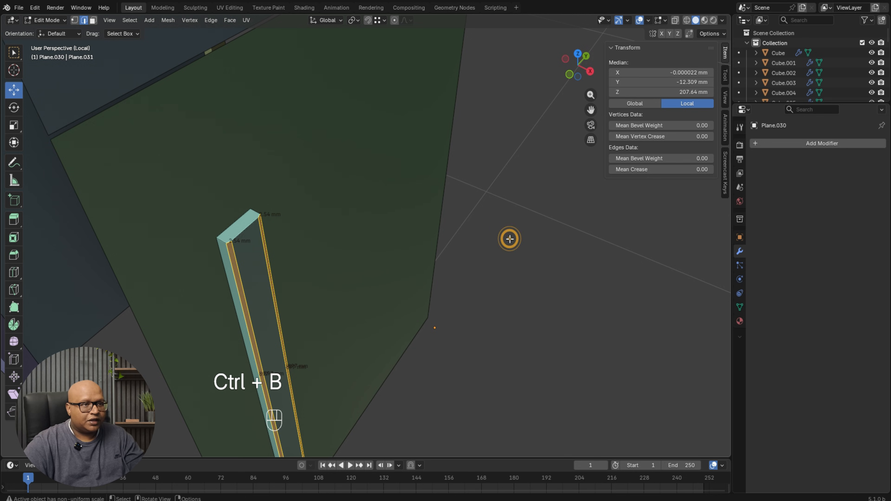
pyautogui.keyDown('ctrl'); pyautogui.moveTo(301, 226); pyautogui.dragTo(361, 224, button='middle'); pyautogui.keyUp('ctrl')
pyautogui.hotkey('ctrl', 'z')
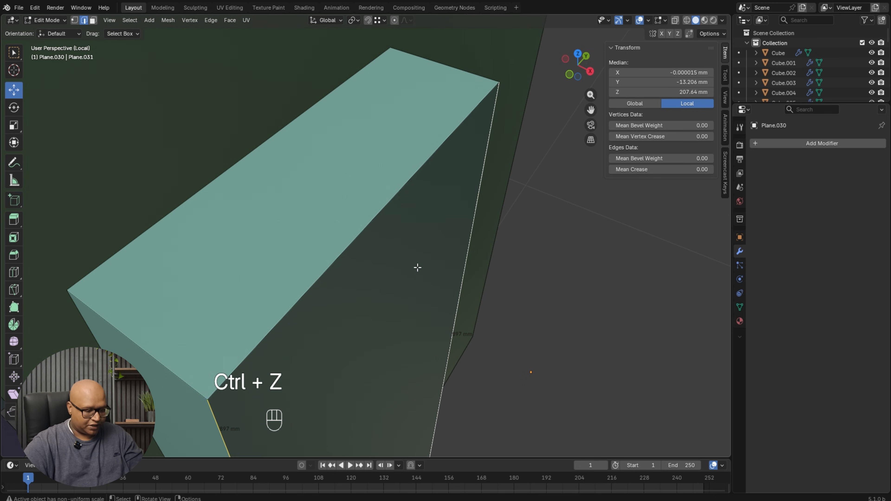
pyautogui.hotkey('ctrl', 'b')
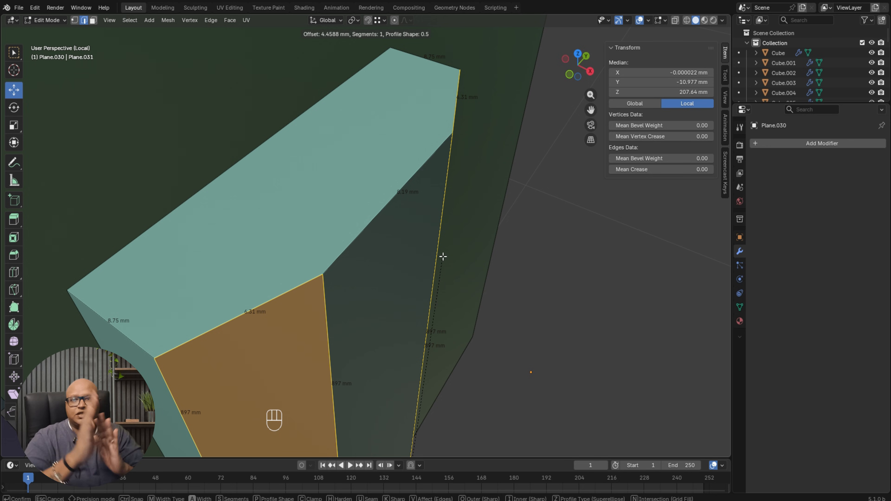
pyautogui.press('Escape')
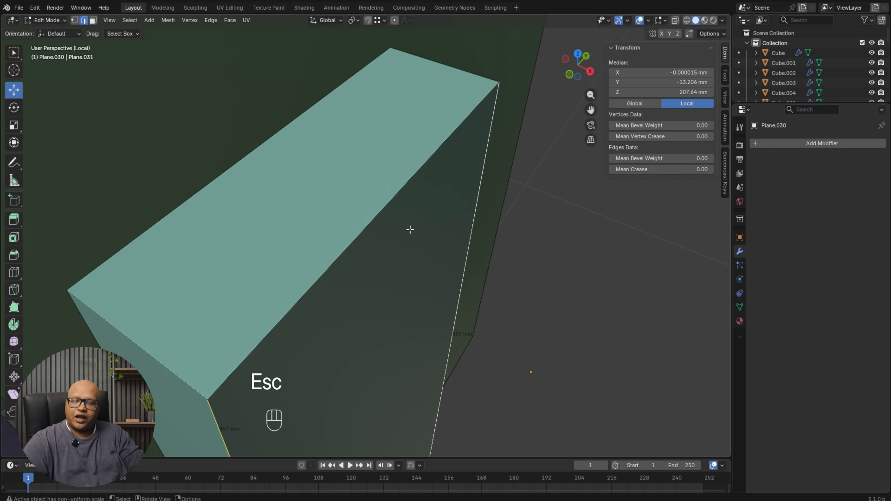
# Apply the strip's scale in Object Mode.
pyautogui.click(547, 215)
pyautogui.press('Tab')
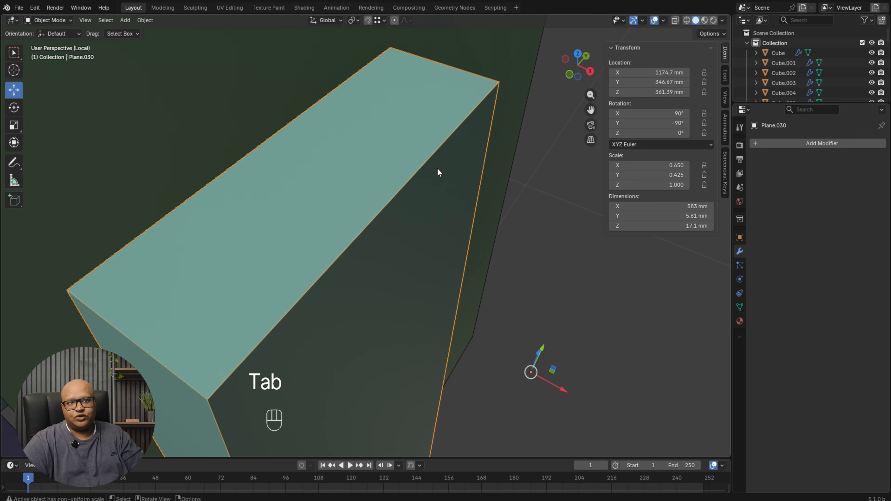
pyautogui.hotkey('ctrl', 'a')
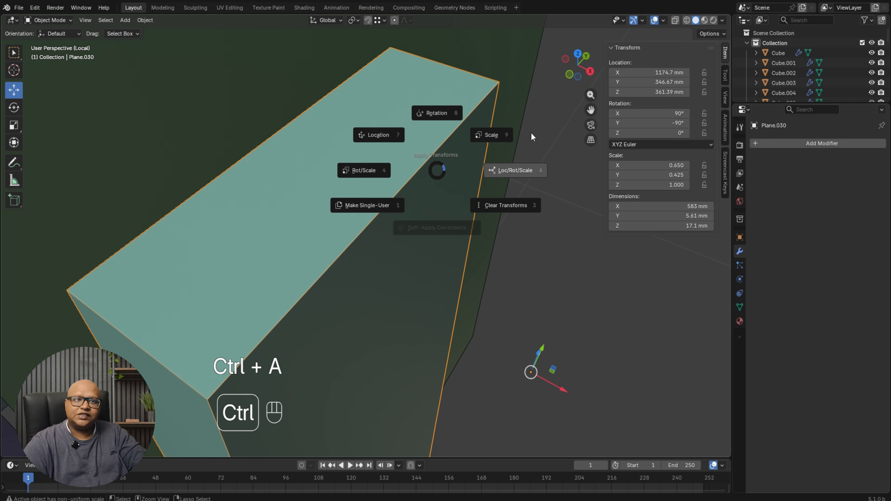
pyautogui.click(503, 129)
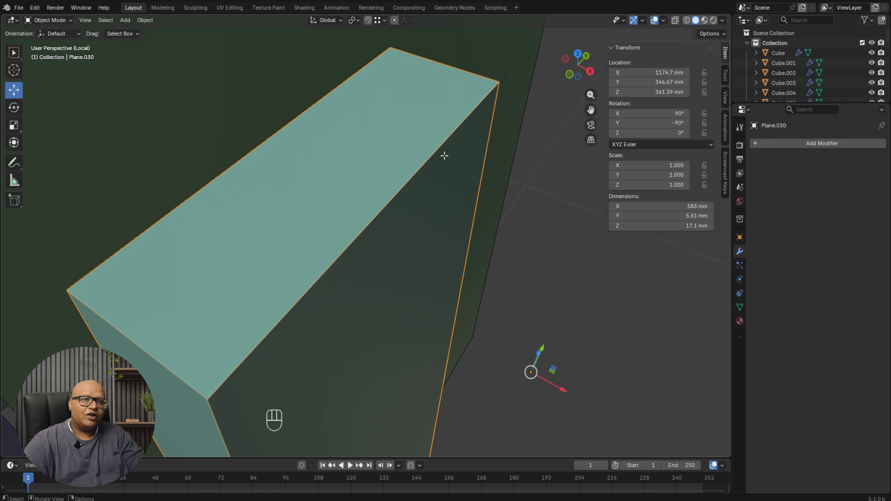
# Bevel the strip's two long front edges by about 0.83 mm with a single segment.
pyautogui.press('Tab')
pyautogui.keyDown('shift'); pyautogui.click(473, 205); pyautogui.keyUp('shift')
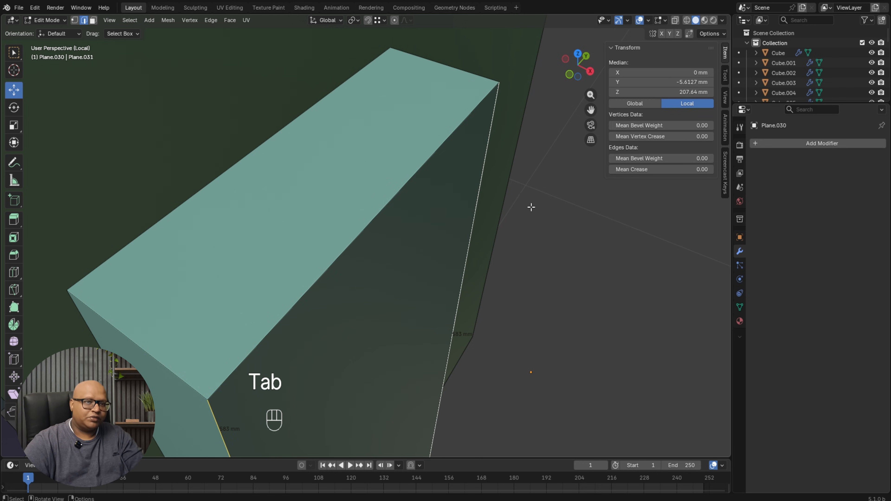
pyautogui.hotkey('ctrl', 'b')
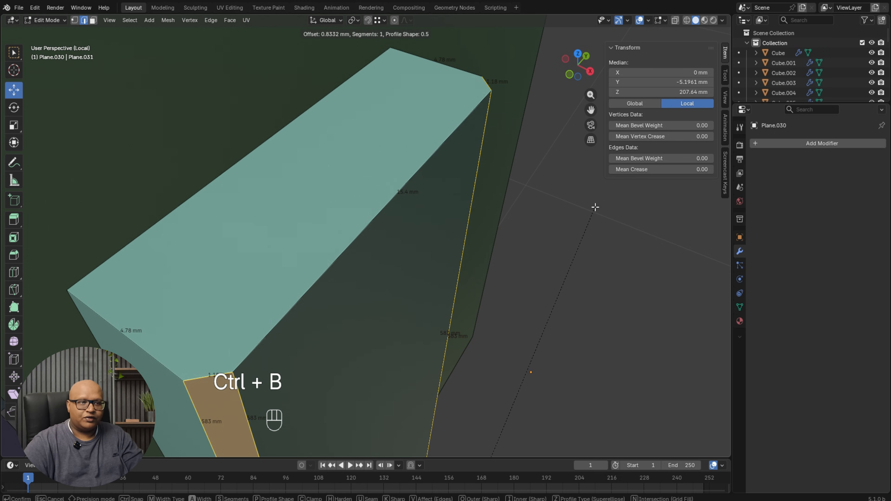
pyautogui.click(596, 207)
pyautogui.press('Tab')
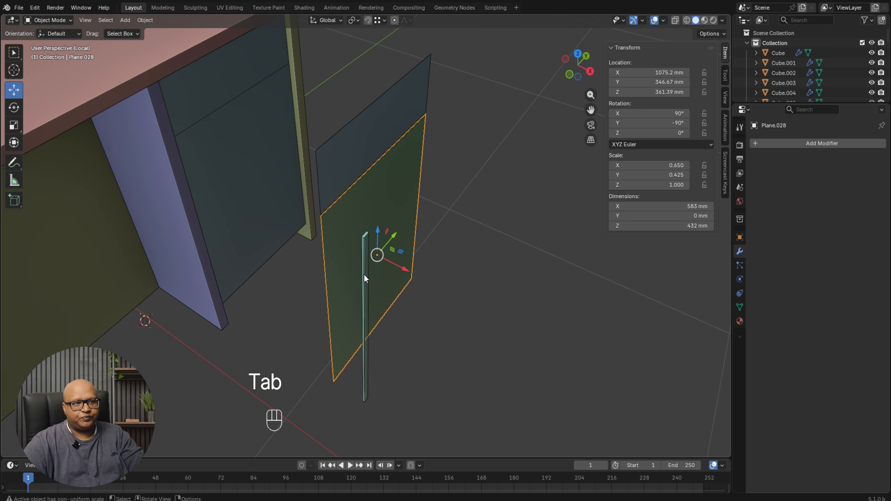
# Set the strip's origin to its geometry.
pyautogui.click(364, 278)
pyautogui.scroll(4, 368, 276)
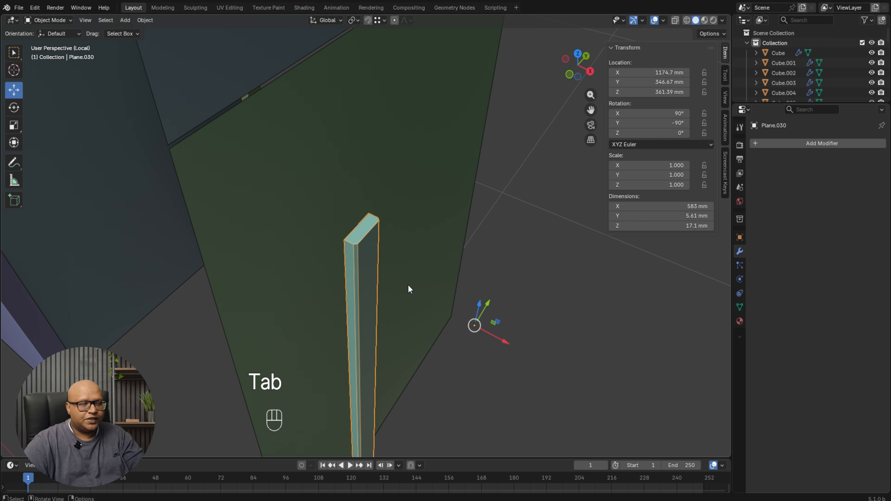
pyautogui.hotkey('ctrl', 'alt', 'x')
pyautogui.click(490, 286)
# Move the strip along X against the door front, to an X location of about 1078 mm.
pyautogui.moveTo(489, 286); pyautogui.dragTo(448, 327, button='middle')
pyautogui.keyDown('shift'); pyautogui.moveTo(460, 338); pyautogui.dragTo(418, 260, button='middle'); pyautogui.keyUp('shift')
pyautogui.moveTo(340, 384); pyautogui.dragTo(252, 338)
pyautogui.keyDown('shift'); pyautogui.moveTo(253, 338); pyautogui.dragTo(368, 390, button='middle'); pyautogui.keyUp('shift')
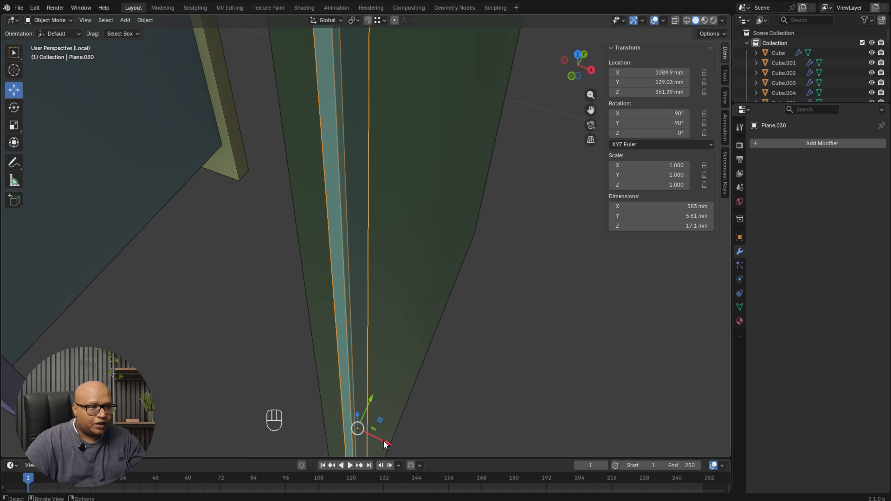
pyautogui.moveTo(384, 444); pyautogui.dragTo(366, 434)
# Widen the strip to about 31 mm by moving the edges of its inner long side along Y.
pyautogui.scroll(-2, 442, 381)
pyautogui.moveTo(443, 382); pyautogui.dragTo(404, 372, button='middle')
pyautogui.moveTo(403, 372); pyautogui.dragTo(345, 368, button='middle')
pyautogui.keyDown('shift'); pyautogui.moveTo(346, 369); pyautogui.dragTo(268, 243, button='middle'); pyautogui.keyUp('shift')
pyautogui.keyDown('shift'); pyautogui.moveTo(269, 243); pyautogui.dragTo(266, 289, button='middle'); pyautogui.keyUp('shift')
pyautogui.scroll(-1, 311, 298)
pyautogui.press('Tab')
pyautogui.hotkey('shift', 'z')
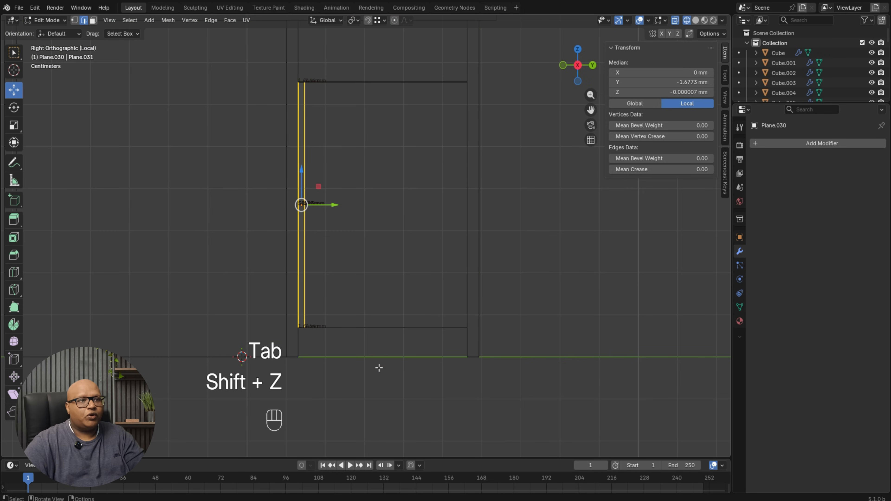
pyautogui.moveTo(375, 382); pyautogui.dragTo(301, 57)
pyautogui.moveTo(335, 204); pyautogui.dragTo(342, 205)
pyautogui.press('Tab')
pyautogui.hotkey('shift', 'z')
# Add an Array modifier to the strip on the door front.
pyautogui.moveTo(347, 175)
pyautogui.mouseDown(button='middle')
pyautogui.moveTo(396, 226)
pyautogui.moveTo(324, 241)
pyautogui.moveTo(437, 236)
pyautogui.mouseUp(button='middle')
pyautogui.scroll(3, 393, 222)
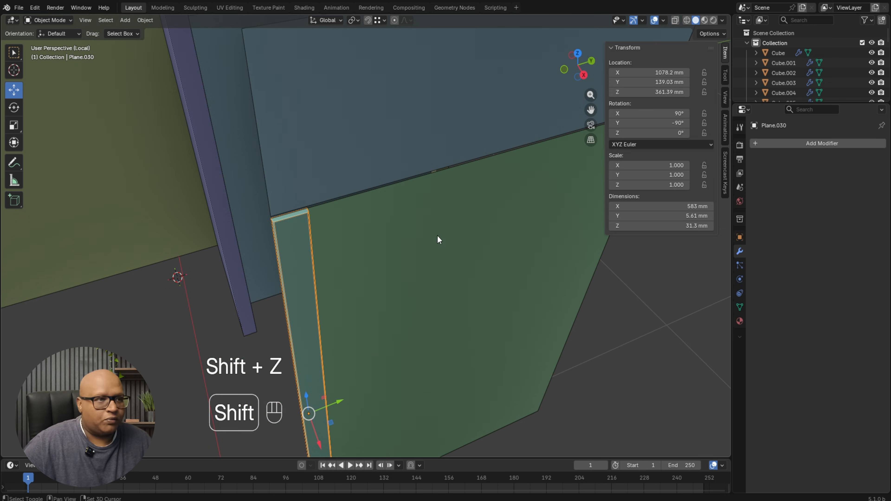
pyautogui.scroll(3, 435, 237)
pyautogui.keyDown('shift'); pyautogui.moveTo(361, 249); pyautogui.dragTo(364, 259, button='middle'); pyautogui.keyUp('shift')
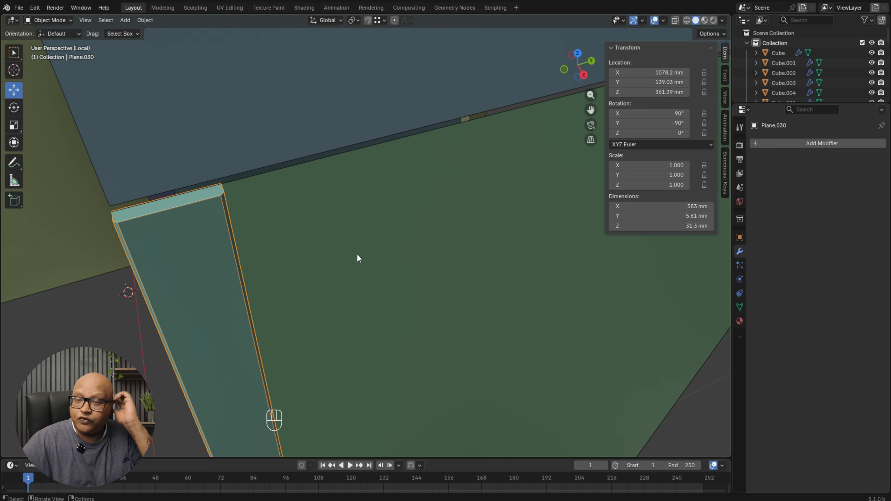
pyautogui.click(777, 143)
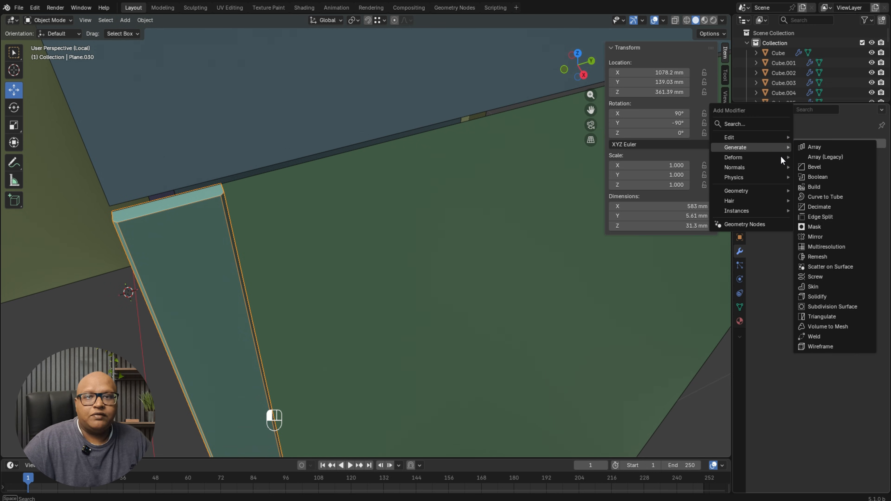
pyautogui.moveTo(761, 147)
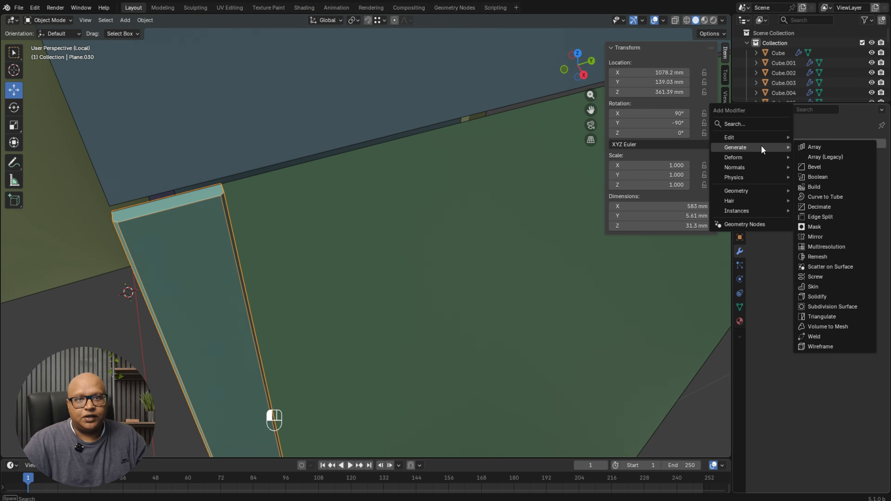
pyautogui.click(804, 148)
# Set the array's relative offset to 0 on X and -1 on Z so the strips run across the door.
pyautogui.scroll(-6, 386, 260)
pyautogui.scroll(-5, 346, 340)
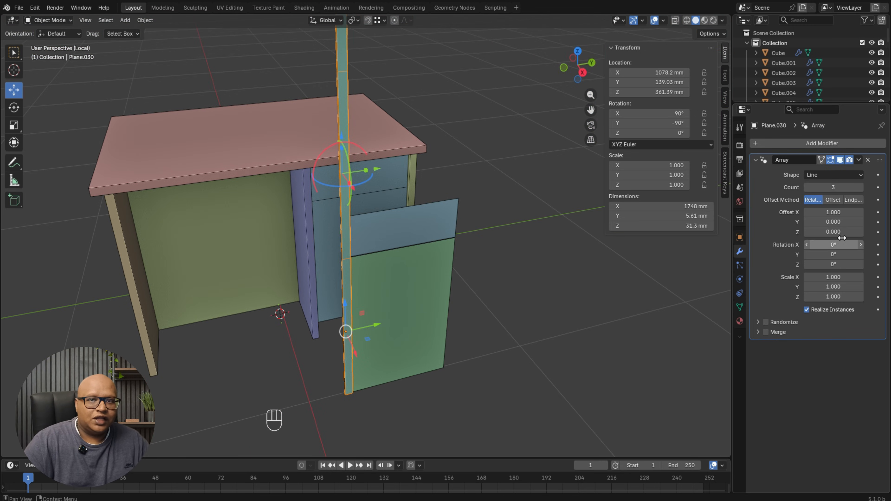
pyautogui.moveTo(518, 287); pyautogui.dragTo(484, 335, button='middle')
pyautogui.scroll(-3, 484, 335)
pyautogui.click(838, 212)
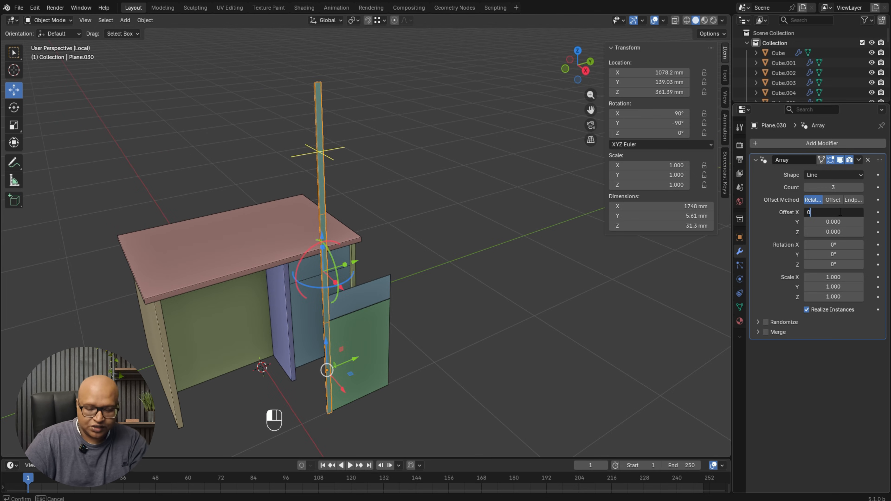
pyautogui.press('Return')
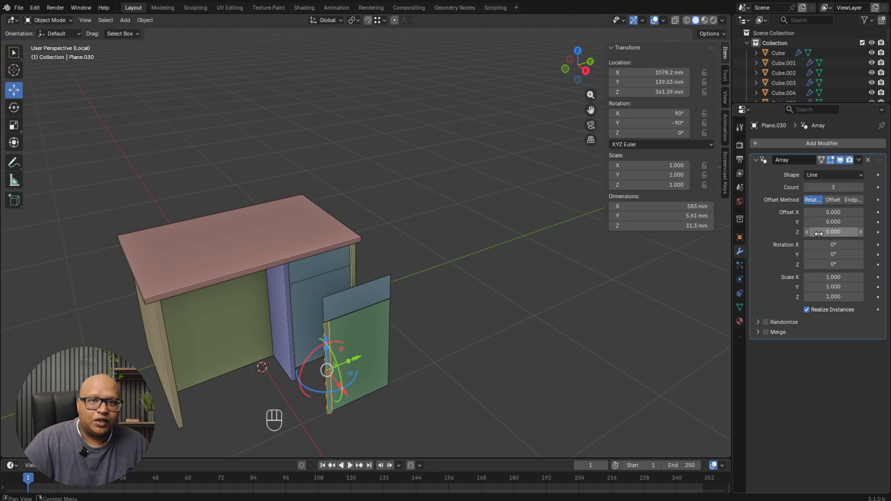
pyautogui.moveTo(834, 231)
pyautogui.mouseDown()
pyautogui.moveTo(857, 232)
pyautogui.moveTo(807, 232)
pyautogui.moveTo(819, 232)
pyautogui.mouseUp()
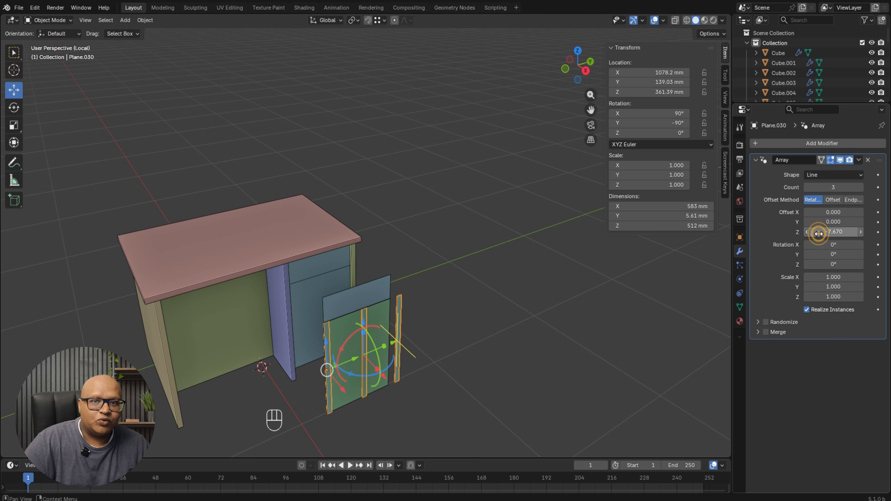
pyautogui.click(819, 232)
pyautogui.write('-1')
pyautogui.press('Return')
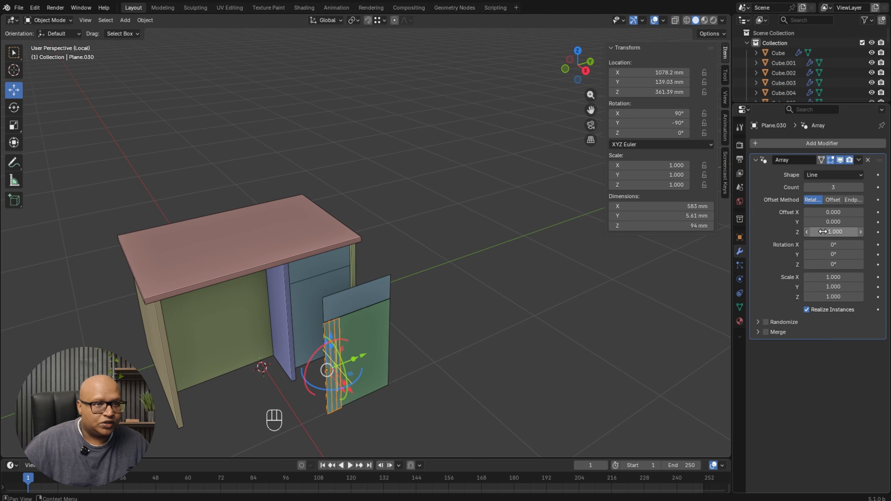
# Set the array's relative Z offset to -1.05 for a small gap between neighbouring strips.
pyautogui.scroll(5, 333, 305)
pyautogui.keyDown('shift'); pyautogui.moveTo(332, 306); pyautogui.dragTo(386, 276, button='middle'); pyautogui.keyUp('shift')
pyautogui.scroll(5, 392, 173)
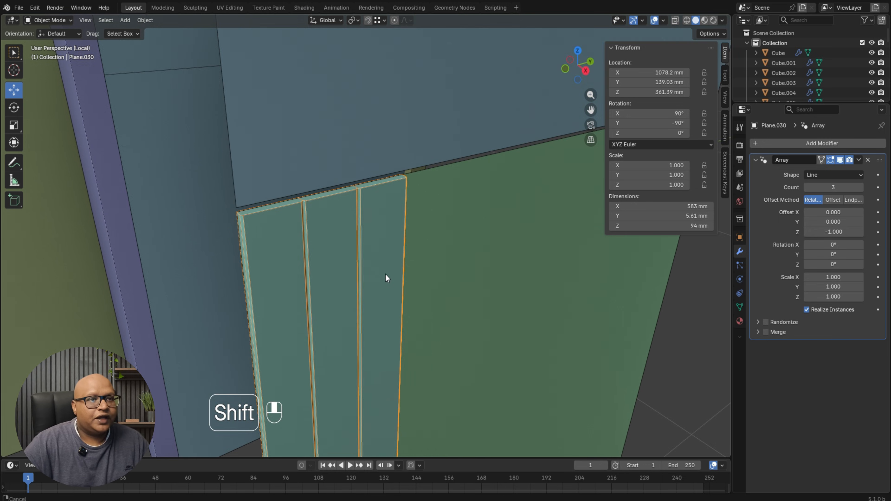
pyautogui.scroll(7, 372, 267)
pyautogui.scroll(-6, 303, 219)
pyautogui.keyDown('shift'); pyautogui.moveTo(302, 211); pyautogui.dragTo(305, 242, button='middle'); pyautogui.keyUp('shift')
pyautogui.keyDown('ctrl'); pyautogui.moveTo(229, 243); pyautogui.dragTo(230, 226, button='middle'); pyautogui.keyUp('ctrl')
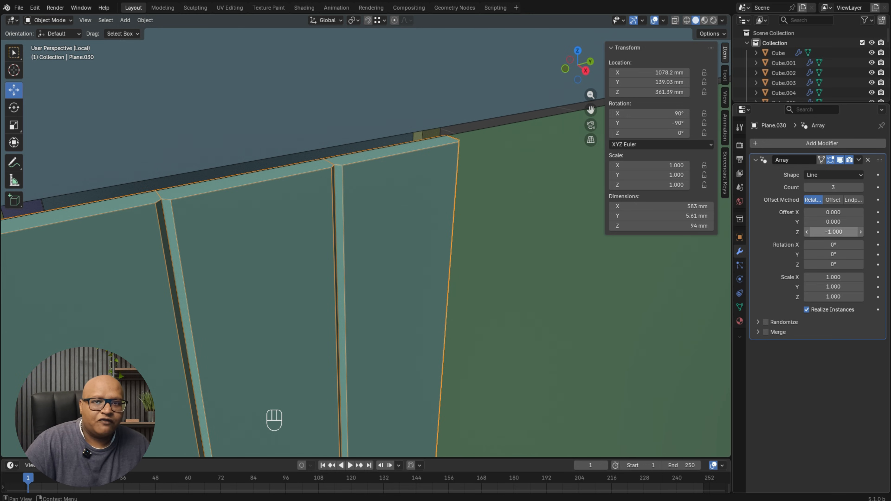
pyautogui.click(824, 232)
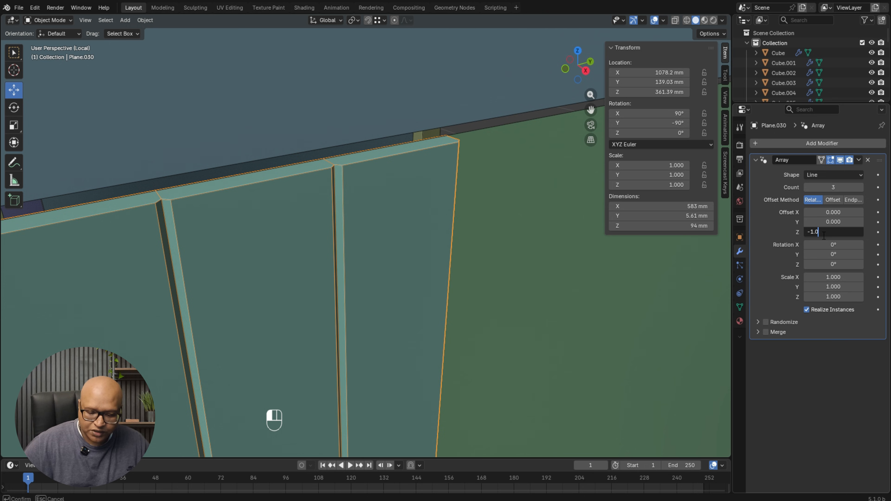
pyautogui.write('5')
pyautogui.press('Return')
# Raise the array count to 13 to cover the door front's width with strips.
pyautogui.scroll(-3, 414, 284)
pyautogui.moveTo(388, 285)
pyautogui.mouseDown(button='middle')
pyautogui.moveTo(370, 262)
pyautogui.moveTo(378, 288)
pyautogui.mouseUp(button='middle')
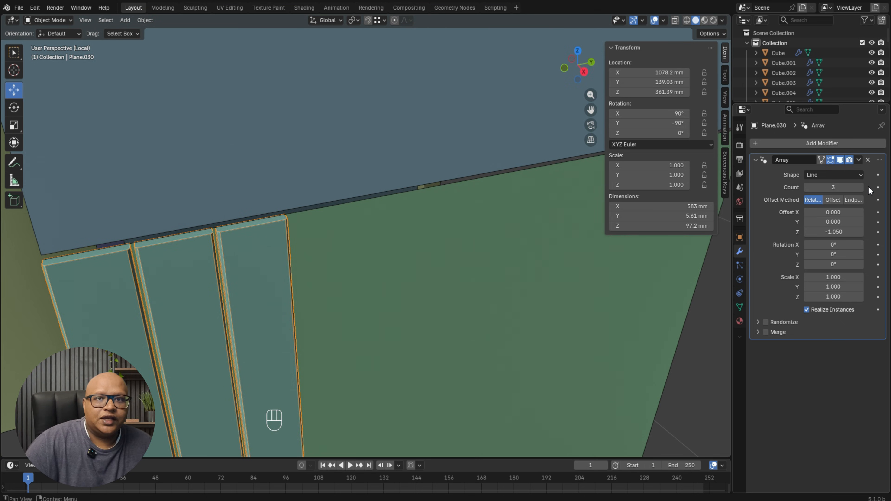
pyautogui.click(861, 189)
pyautogui.click(860, 189)
pyautogui.click(861, 189)
pyautogui.click(861, 189)
pyautogui.click(860, 189)
pyautogui.click(860, 189)
pyautogui.doubleClick(861, 189)
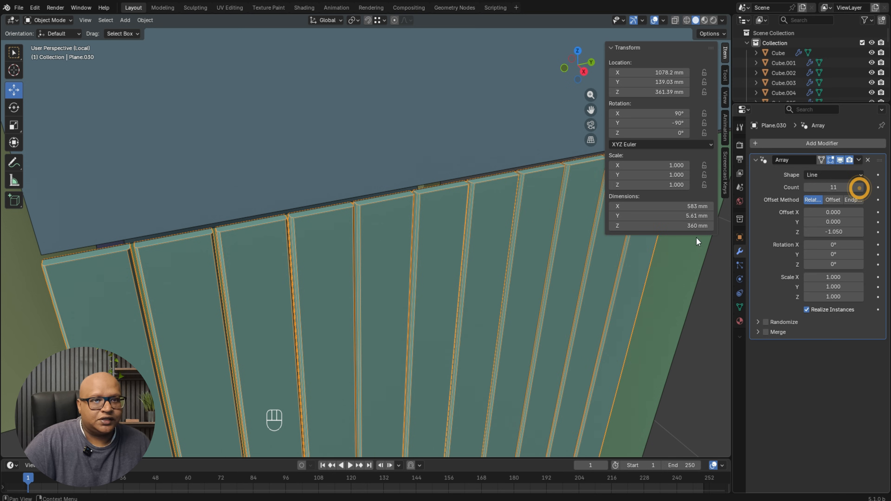
pyautogui.keyDown('shift'); pyautogui.moveTo(656, 263); pyautogui.dragTo(428, 309, button='middle'); pyautogui.keyUp('shift')
pyautogui.click(860, 189)
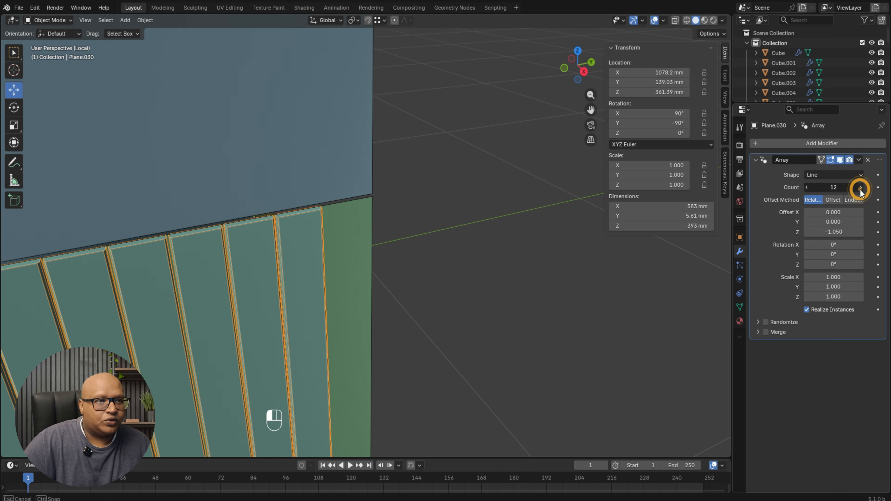
pyautogui.click(860, 189)
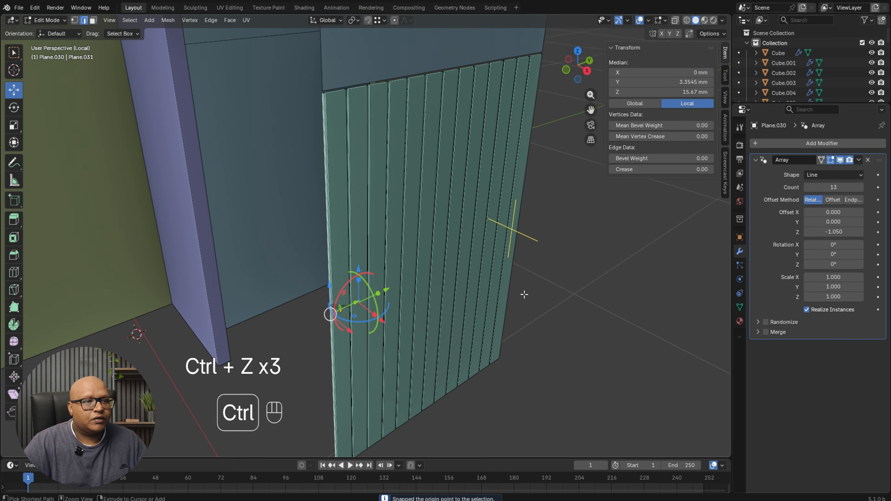
# Deselect the strip's edges and examine how the last strip lines up with the door front's far edge.
pyautogui.click(525, 294)
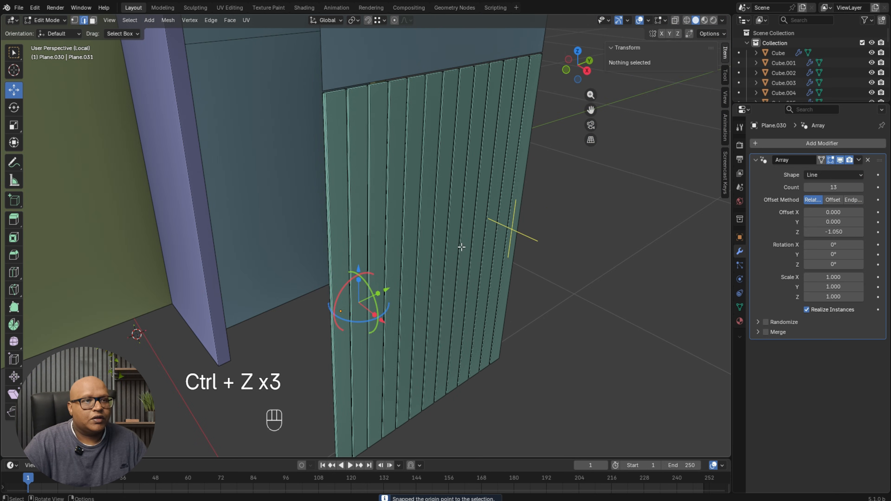
pyautogui.moveTo(462, 247); pyautogui.dragTo(372, 262, button='middle')
pyautogui.scroll(3, 494, 156)
pyautogui.keyDown('shift'); pyautogui.moveTo(493, 155); pyautogui.dragTo(461, 207, button='middle'); pyautogui.keyUp('shift')
pyautogui.scroll(-2, 508, 156)
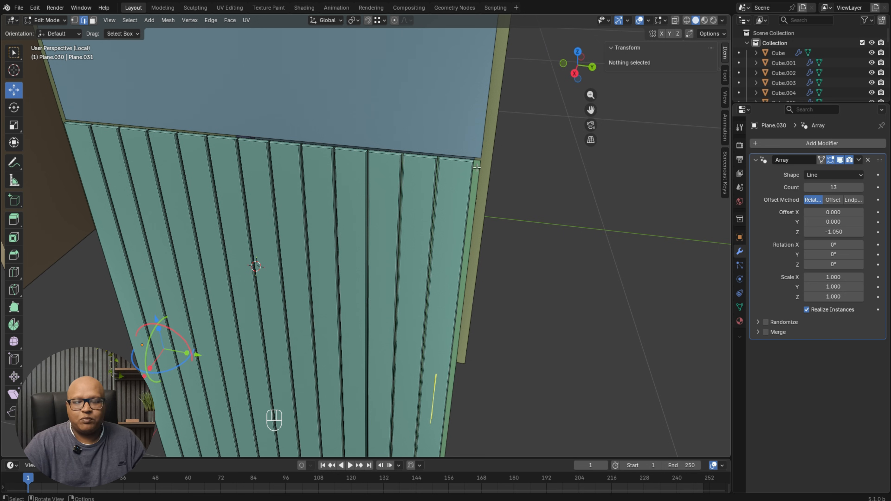
# Set the slat array's origin to the outer back vertical edge of its first slat.
pyautogui.moveTo(391, 213); pyautogui.dragTo(441, 217, button='middle')
pyautogui.press('Tab')
pyautogui.click(489, 242)
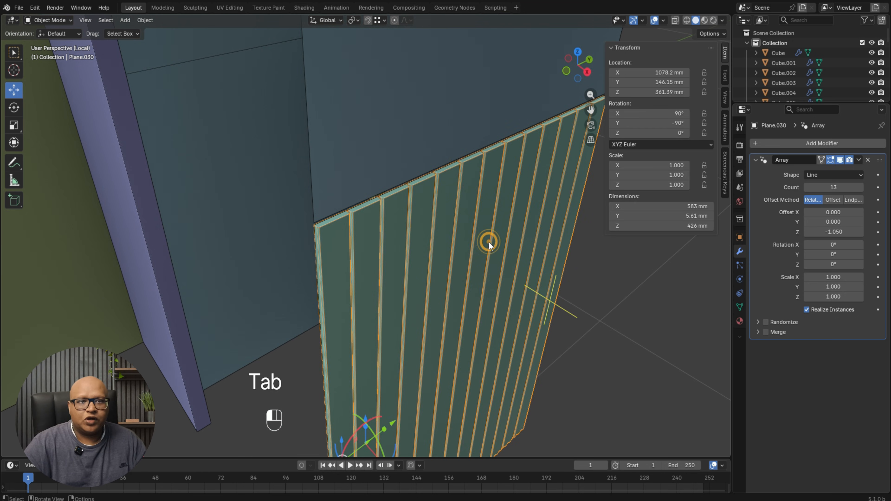
pyautogui.scroll(4, 337, 253)
pyautogui.keyDown('shift'); pyautogui.moveTo(336, 252); pyautogui.dragTo(415, 224, button='middle'); pyautogui.keyUp('shift')
pyautogui.keyDown('shift'); pyautogui.moveTo(514, 173); pyautogui.dragTo(504, 192, button='middle'); pyautogui.keyUp('shift')
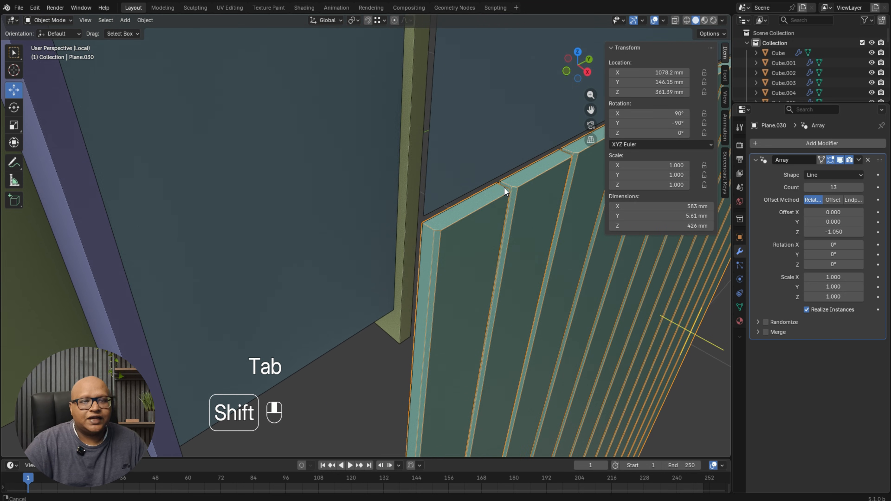
pyautogui.press('Tab')
pyautogui.click(419, 261)
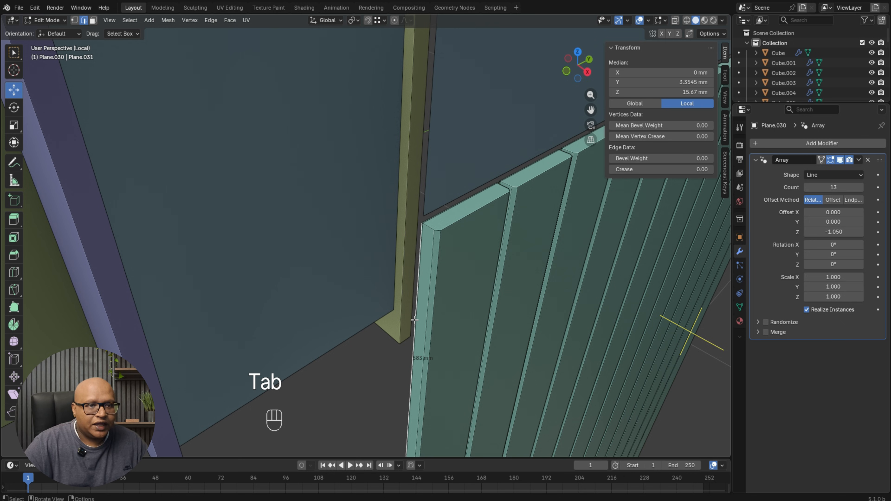
pyautogui.keyDown('shift'); pyautogui.moveTo(419, 260); pyautogui.dragTo(398, 305, button='middle'); pyautogui.keyUp('shift')
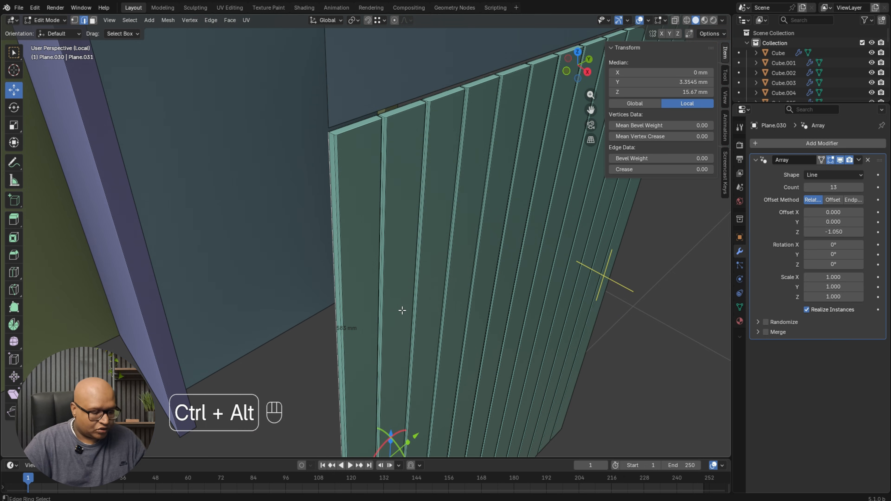
pyautogui.hotkey('ctrl', 'alt', 'x')
pyautogui.click(394, 252)
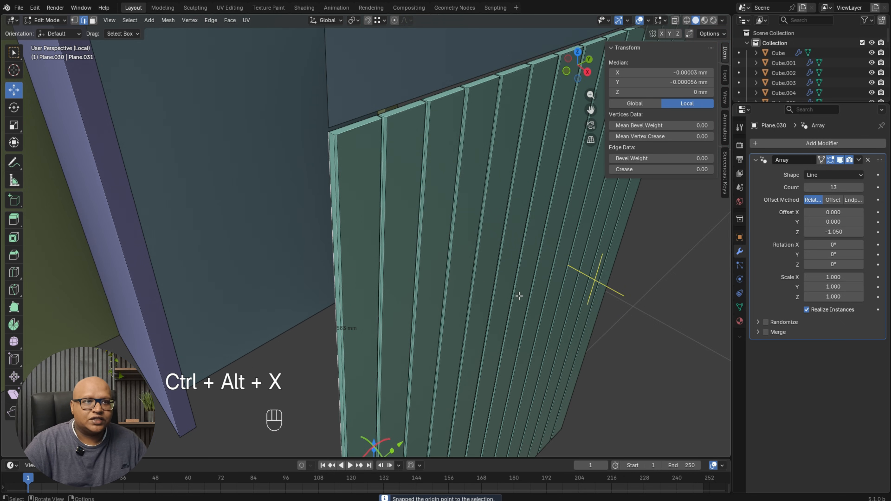
pyautogui.moveTo(519, 296); pyautogui.dragTo(452, 235, button='middle')
pyautogui.press('Tab')
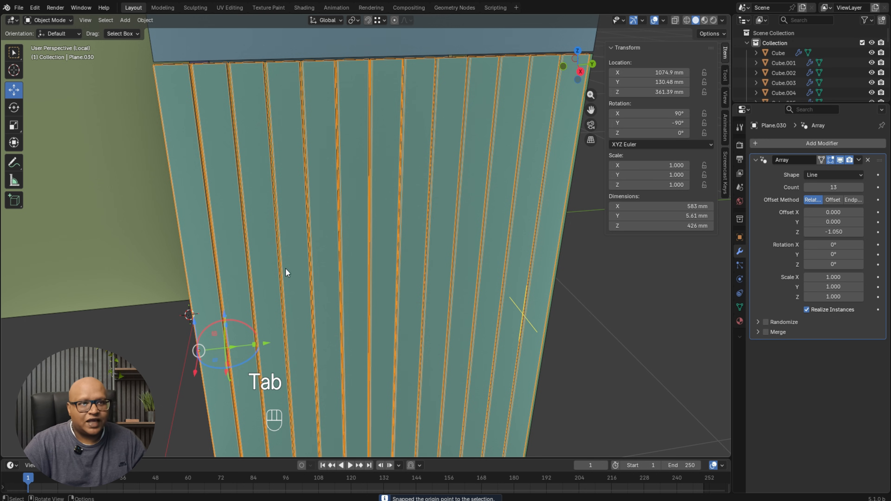
# Scale the slat array along global Y to about 1.013 so it spans the full width of the door front.
pyautogui.moveTo(286, 273); pyautogui.dragTo(263, 337, button='middle')
pyautogui.moveTo(336, 325)
pyautogui.mouseDown(button='middle')
pyautogui.moveTo(378, 312)
pyautogui.moveTo(337, 338)
pyautogui.mouseUp(button='middle')
pyautogui.press('s')
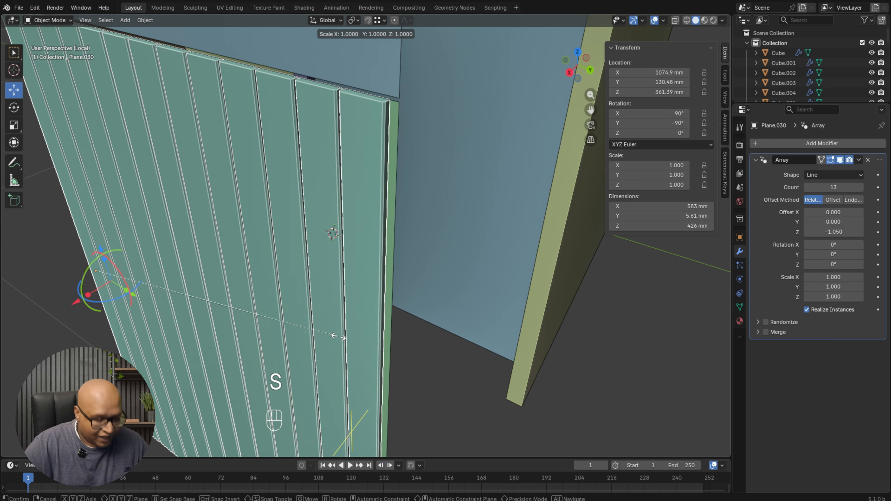
pyautogui.press('x')
pyautogui.press('y')
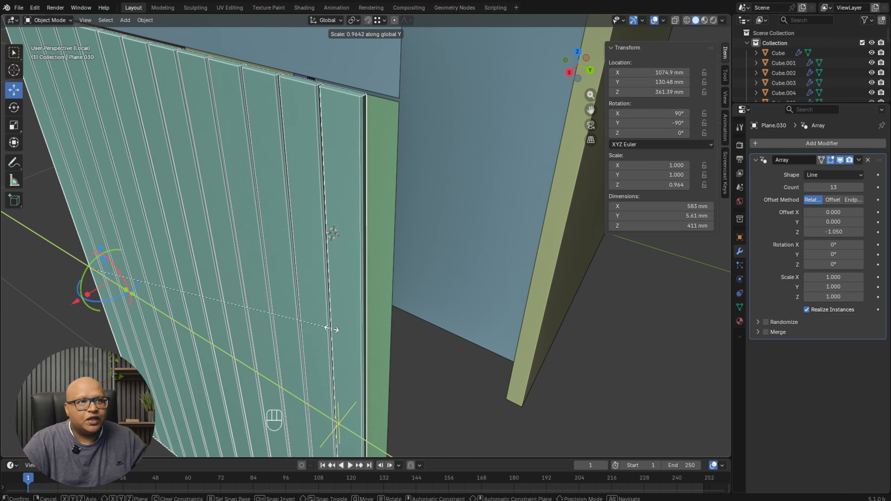
pyautogui.click(343, 329)
pyautogui.scroll(-5, 443, 292)
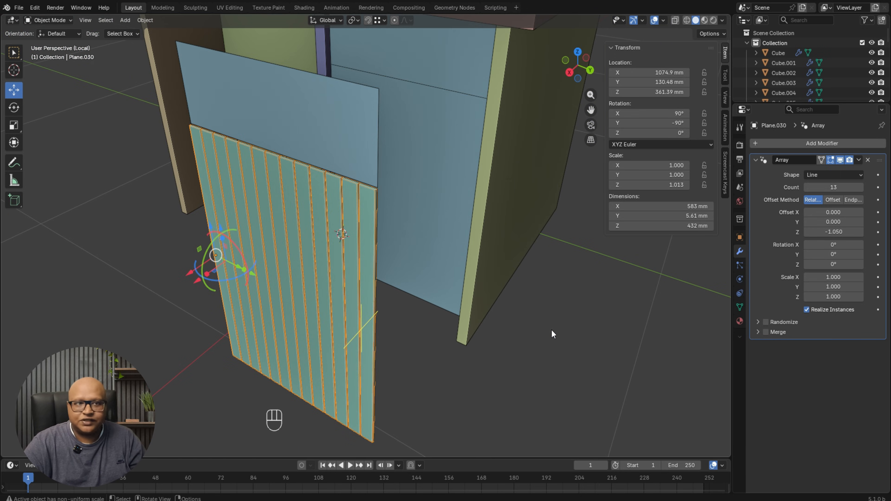
pyautogui.click(554, 334)
# Duplicate the slat array and place the copy about 627 mm higher along the Z axis.
pyautogui.moveTo(403, 306); pyautogui.dragTo(464, 289, button='middle')
pyautogui.keyDown('shift'); pyautogui.moveTo(463, 289); pyautogui.dragTo(443, 301, button='middle'); pyautogui.keyUp('shift')
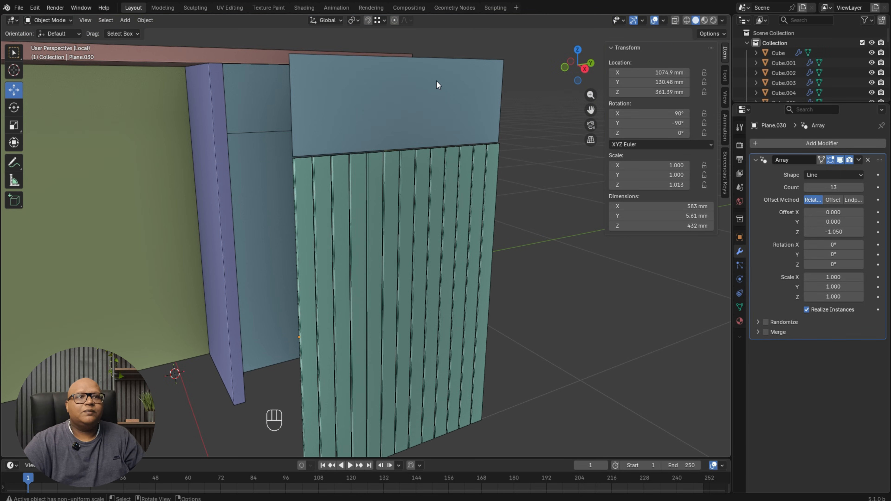
pyautogui.keyDown('shift'); pyautogui.moveTo(437, 84); pyautogui.dragTo(391, 242, button='middle'); pyautogui.keyUp('shift')
pyautogui.moveTo(343, 324); pyautogui.dragTo(377, 336, button='middle')
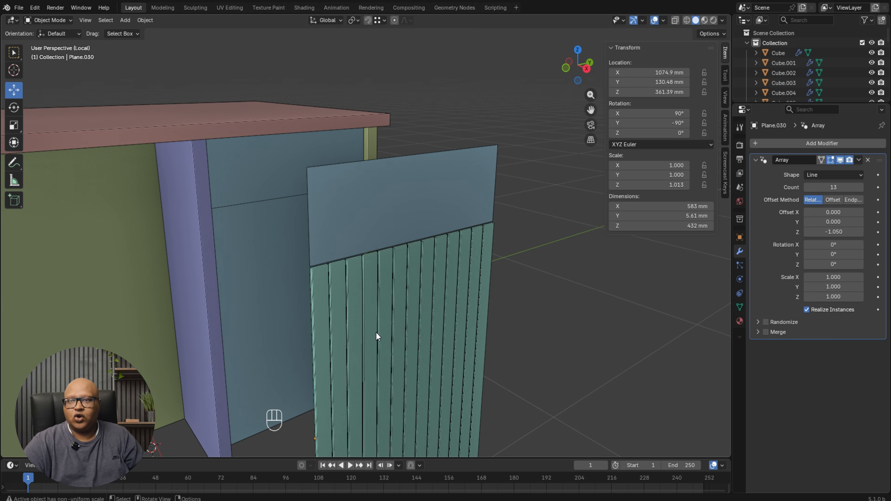
pyautogui.click(379, 356)
pyautogui.hotkey('shift', 'd')
pyautogui.press('z')
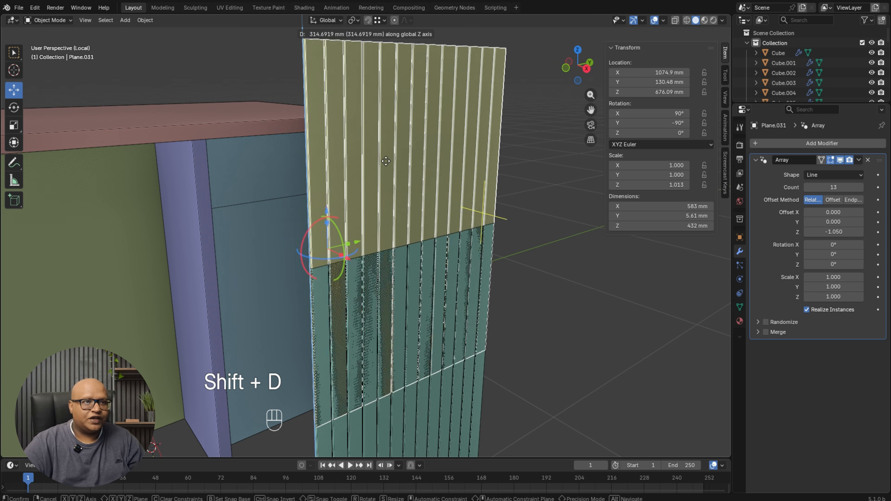
pyautogui.click(404, 354)
# Lower the duplicated slats about 42.5 mm on Z so their bottom edge meets the tops of the lower slats.
pyautogui.scroll(3, 306, 276)
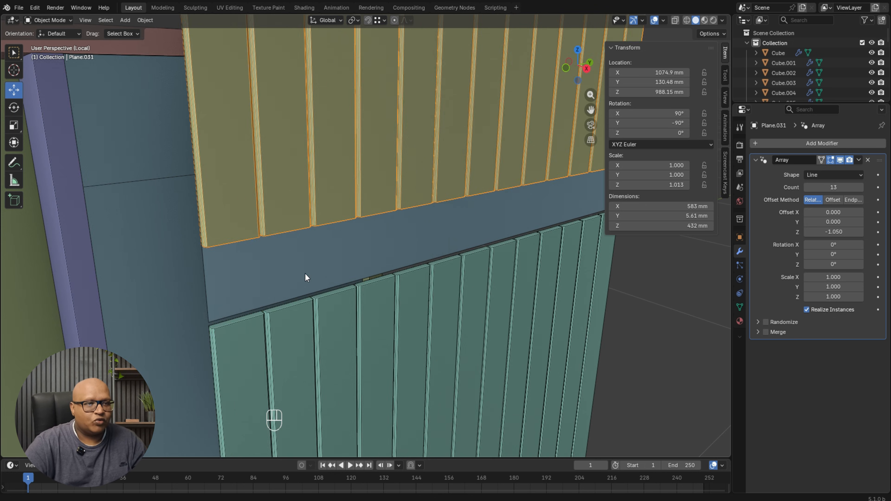
pyautogui.keyDown('shift'); pyautogui.moveTo(306, 276); pyautogui.dragTo(361, 222, button='middle'); pyautogui.keyUp('shift')
pyautogui.scroll(-3, 372, 183)
pyautogui.press('g')
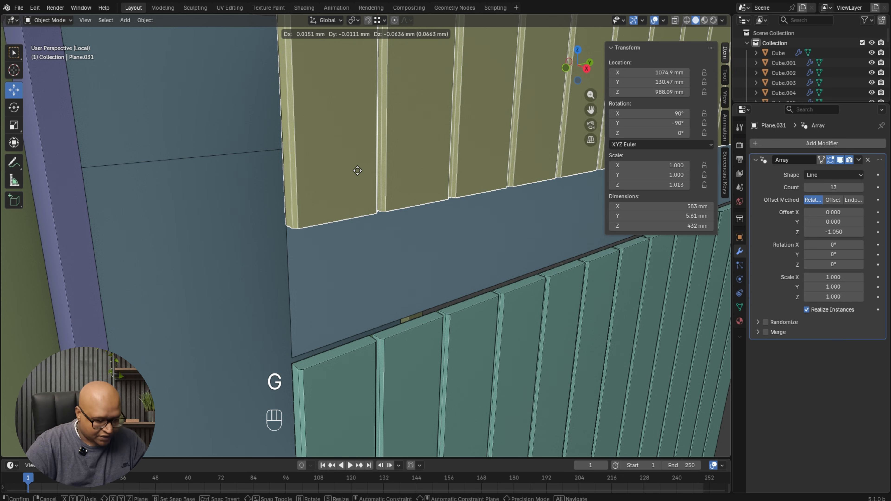
pyautogui.press('z')
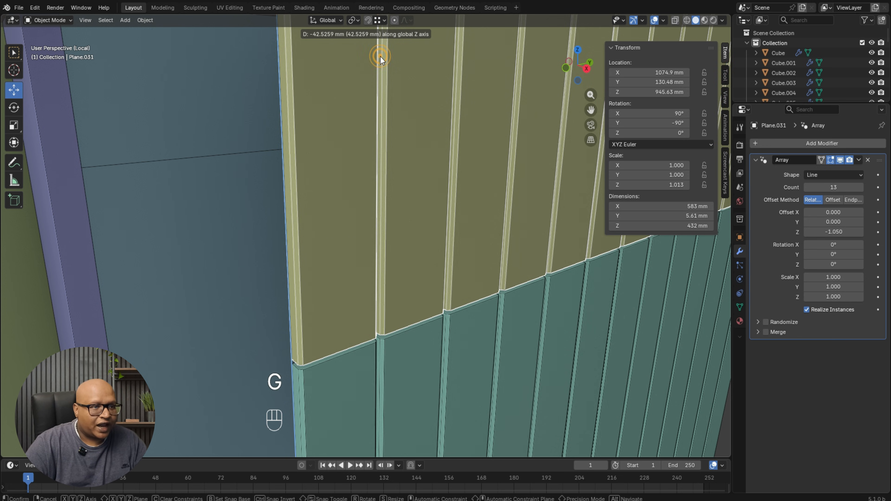
pyautogui.click(382, 54)
# Select the upper slat's top vertices in wireframe view and lower them about 412 mm.
pyautogui.scroll(-5, 361, 127)
pyautogui.scroll(-2, 361, 127)
pyautogui.keyDown('shift'); pyautogui.moveTo(361, 127); pyautogui.dragTo(365, 225, button='middle'); pyautogui.keyUp('shift')
pyautogui.press('Tab')
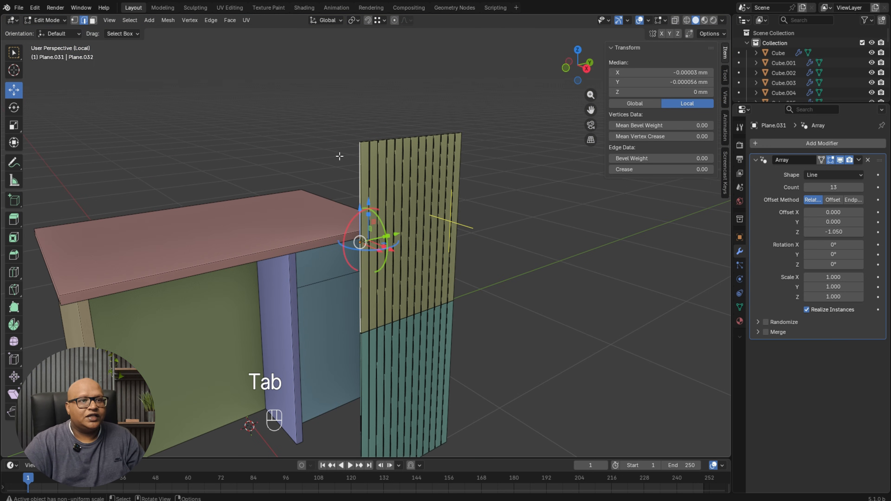
pyautogui.click(75, 20)
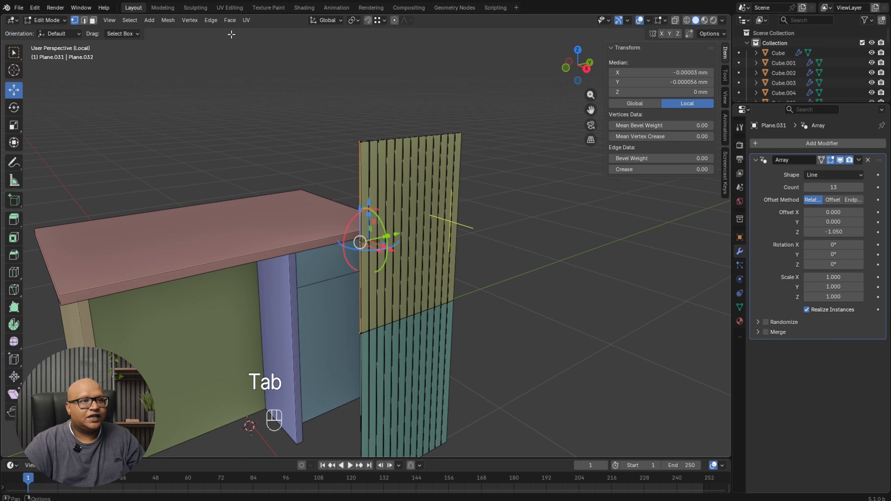
pyautogui.hotkey('shift', 'z')
pyautogui.moveTo(191, 83); pyautogui.dragTo(558, 191)
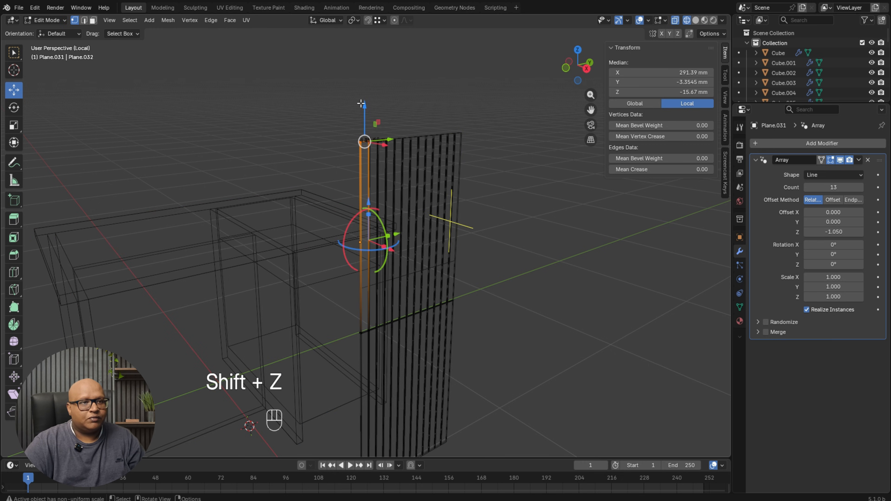
pyautogui.moveTo(364, 106); pyautogui.dragTo(385, 250)
# Lower the top vertices further until the slats are 146 mm tall, and return to solid shading in Object Mode.
pyautogui.scroll(5, 400, 298)
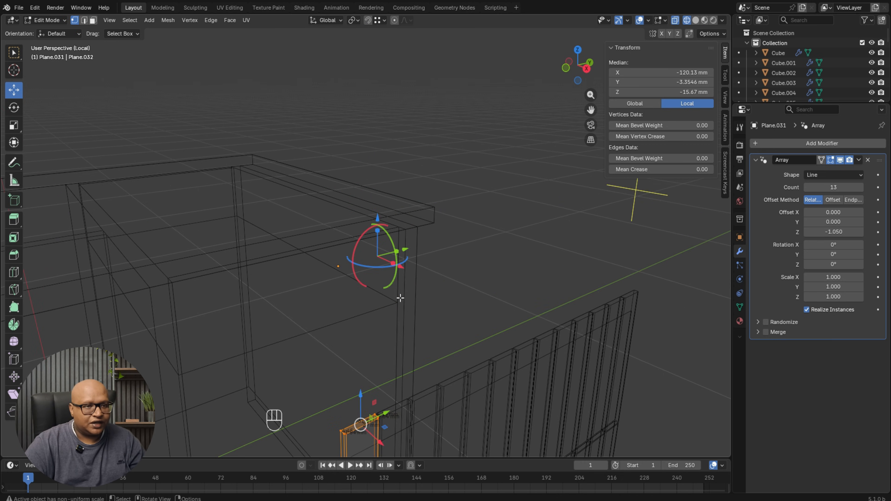
pyautogui.keyDown('shift'); pyautogui.moveTo(400, 298); pyautogui.dragTo(386, 185, button='middle'); pyautogui.keyUp('shift')
pyautogui.scroll(1, 386, 185)
pyautogui.keyDown('shift'); pyautogui.moveTo(310, 69); pyautogui.dragTo(334, 96, button='middle'); pyautogui.keyUp('shift')
pyautogui.moveTo(345, 94)
pyautogui.mouseDown()
pyautogui.moveTo(361, 165)
pyautogui.moveTo(394, 183)
pyautogui.mouseUp()
pyautogui.scroll(-4, 446, 146)
pyautogui.press('Tab')
pyautogui.hotkey('shift', 'z')
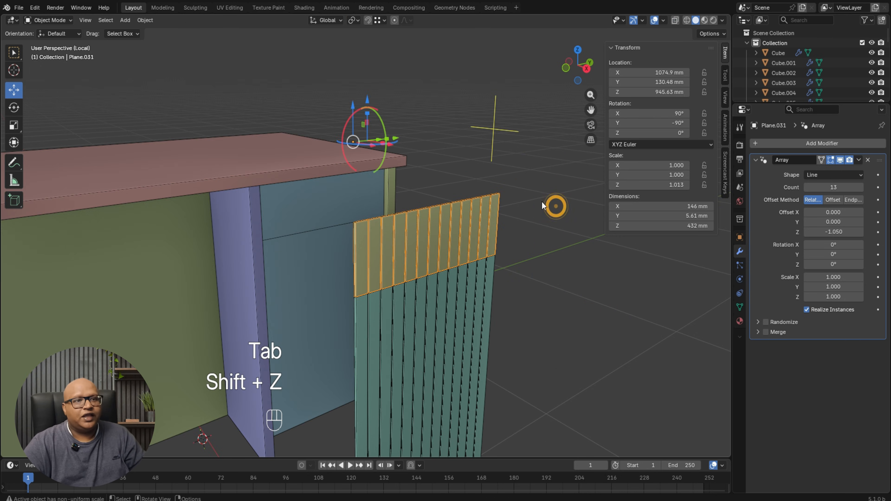
# Raise the upper slats' array count to 21.
pyautogui.moveTo(519, 269); pyautogui.dragTo(316, 246, button='middle')
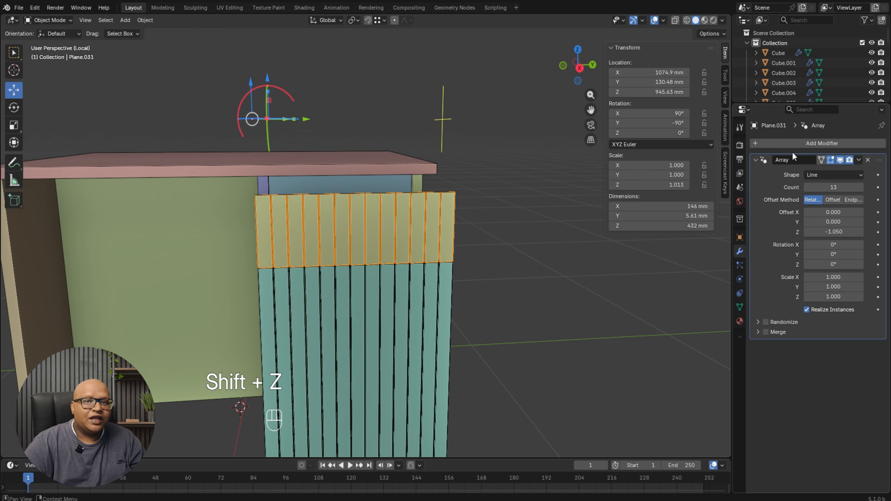
pyautogui.keyDown('shift'); pyautogui.moveTo(376, 209); pyautogui.dragTo(296, 210, button='middle'); pyautogui.keyUp('shift')
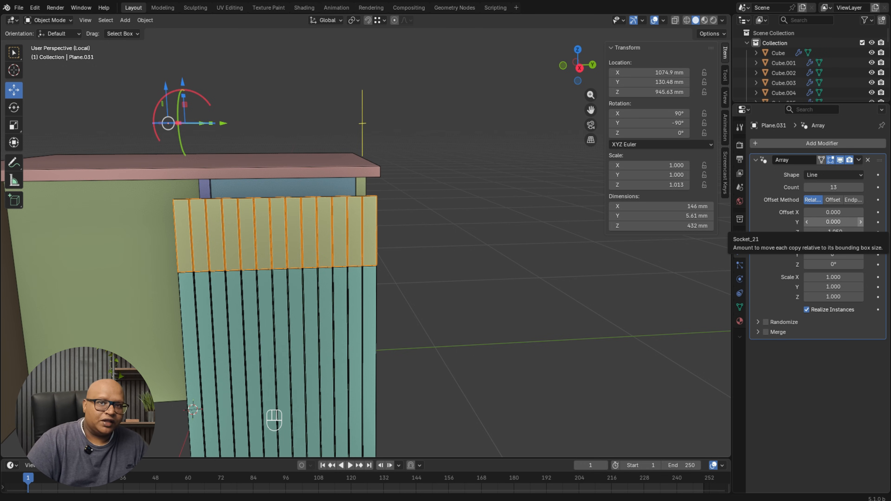
pyautogui.click(860, 187)
pyautogui.click(860, 187)
pyautogui.click(861, 188)
pyautogui.click(861, 187)
pyautogui.click(860, 187)
pyautogui.click(860, 187)
pyautogui.click(861, 187)
pyautogui.click(861, 188)
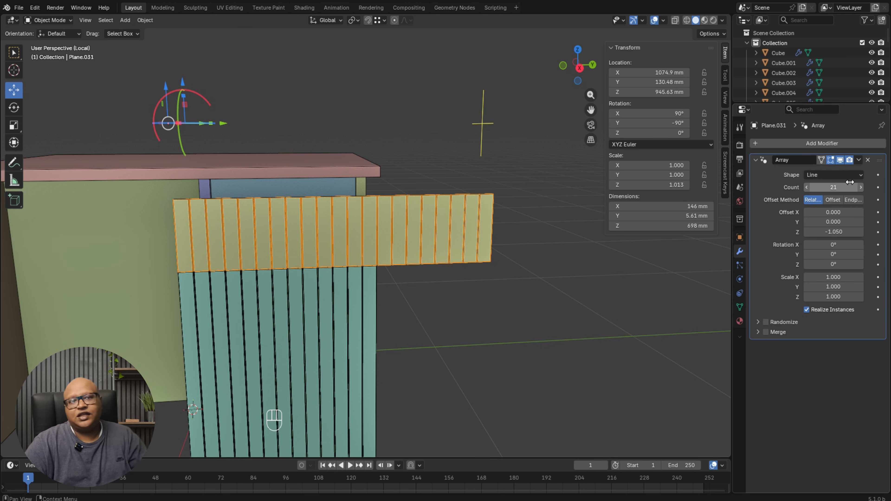
# Undo the array count increases on the upper slats.
pyautogui.hotkey('ctrl', 'z')
pyautogui.hotkey('ctrl', 'z')
pyautogui.hotkey('ctrl', 'z')
pyautogui.hotkey('ctrl', 'z')
pyautogui.hotkey('ctrl', 'z')
pyautogui.hotkey('ctrl', 'z')
pyautogui.hotkey('ctrl', 'z')
pyautogui.hotkey('ctrl', 'z')
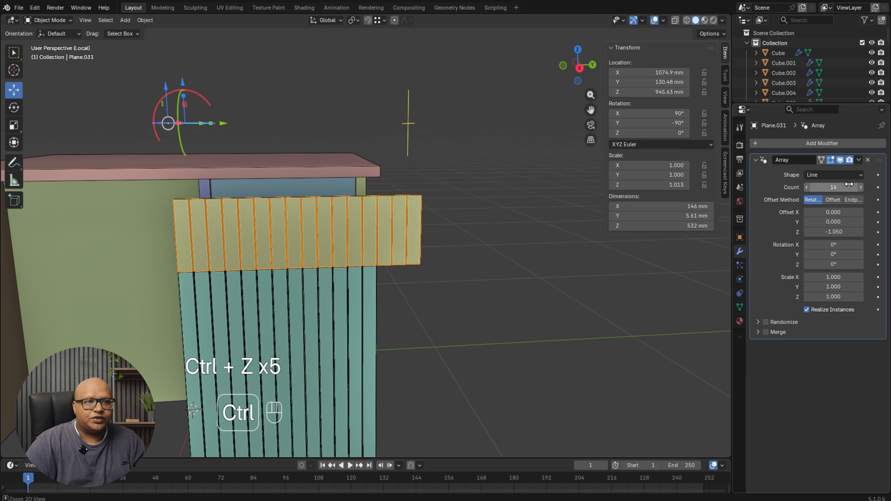
pyautogui.moveTo(397, 248); pyautogui.dragTo(307, 321, button='middle')
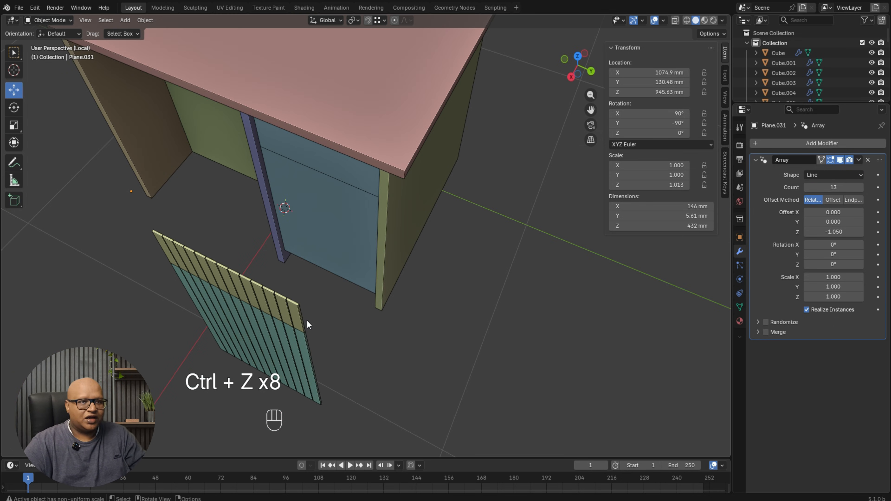
pyautogui.moveTo(347, 386); pyautogui.dragTo(259, 303)
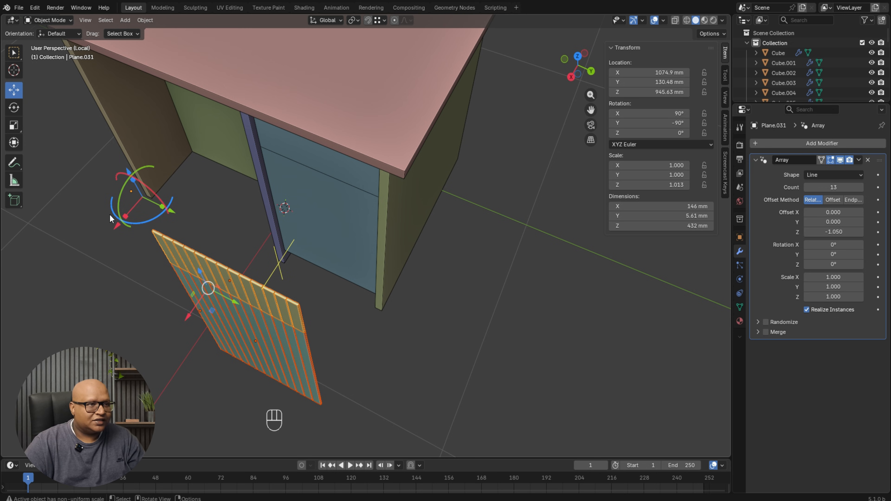
pyautogui.moveTo(115, 227); pyautogui.dragTo(129, 218)
pyautogui.hotkey('ctrl', 'z')
pyautogui.click(400, 345)
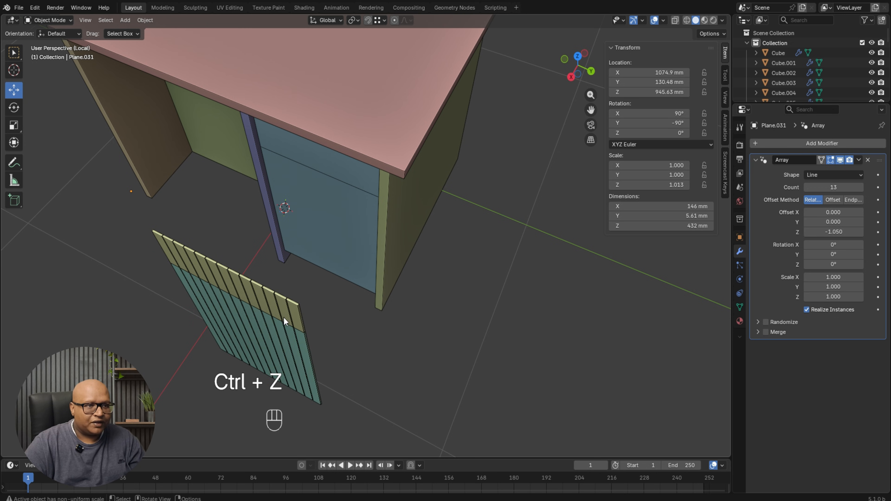
# Move the upper and lower slat arrays together about 447 mm in negative X onto the island cabinet's front.
pyautogui.keyDown('shift'); pyautogui.click(265, 334); pyautogui.keyUp('shift')
pyautogui.keyDown('shift'); pyautogui.click(286, 298); pyautogui.keyUp('shift')
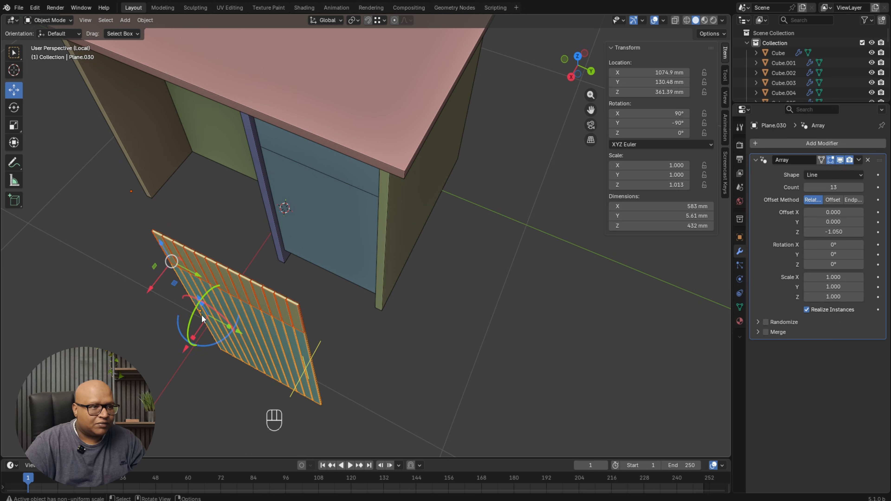
pyautogui.press('g')
pyautogui.press('x')
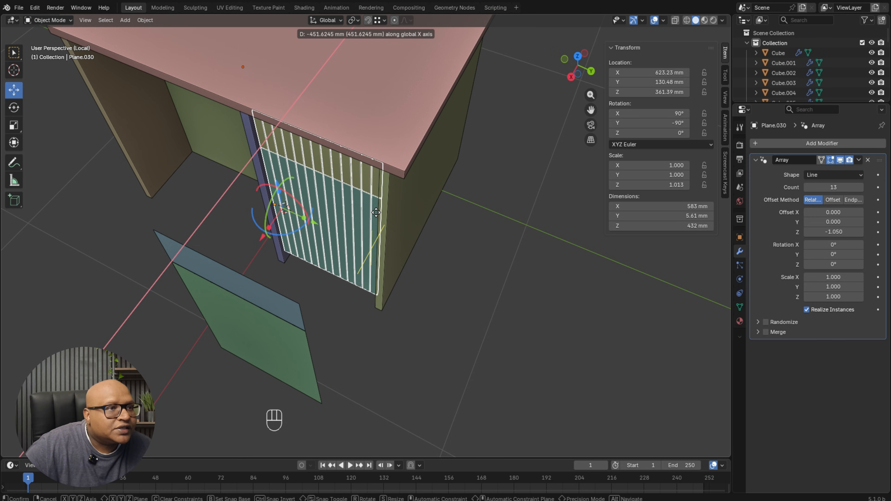
pyautogui.click(402, 226)
pyautogui.click(488, 264)
# Delete the two plain front panels left standing in front of the island.
pyautogui.moveTo(422, 268); pyautogui.dragTo(469, 234, button='middle')
pyautogui.scroll(-3, 469, 234)
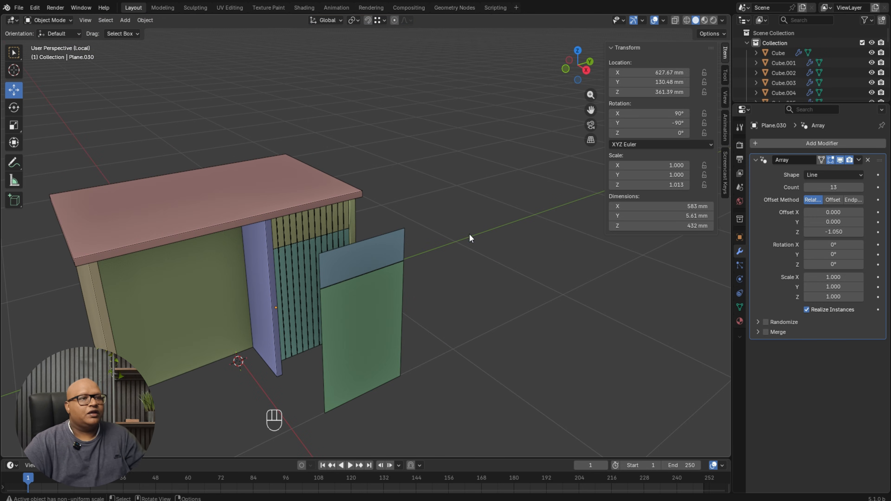
pyautogui.click(401, 286)
pyautogui.keyDown('shift'); pyautogui.click(394, 246); pyautogui.keyUp('shift')
pyautogui.scroll(-2, 400, 286)
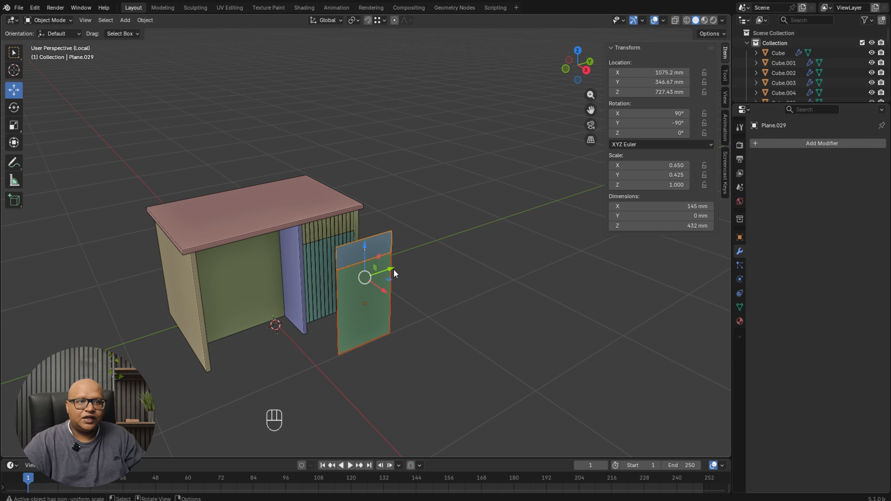
pyautogui.press('Delete')
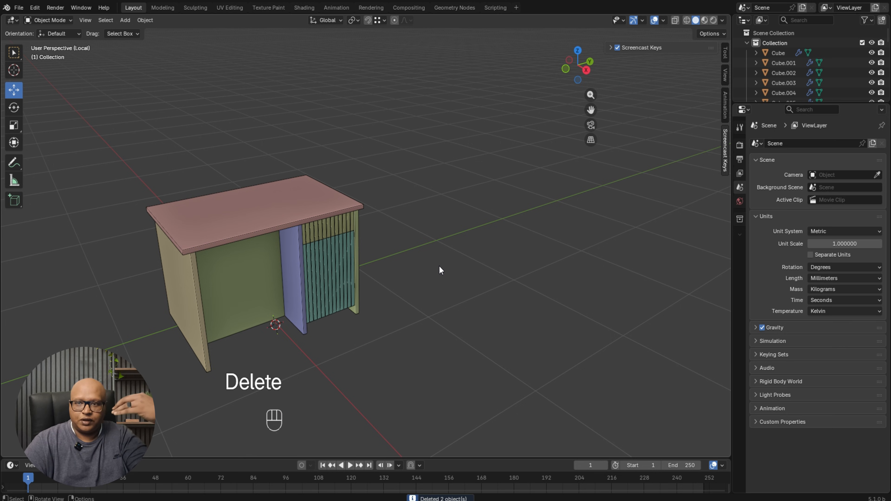
# Convert the upper and lower slat arrays on the cabinet front to mesh.
pyautogui.click(333, 242)
pyautogui.keyDown('shift'); pyautogui.click(331, 229); pyautogui.keyUp('shift')
pyautogui.moveTo(304, 239); pyautogui.dragTo(323, 228, button='middle')
pyautogui.rightClick(333, 237)
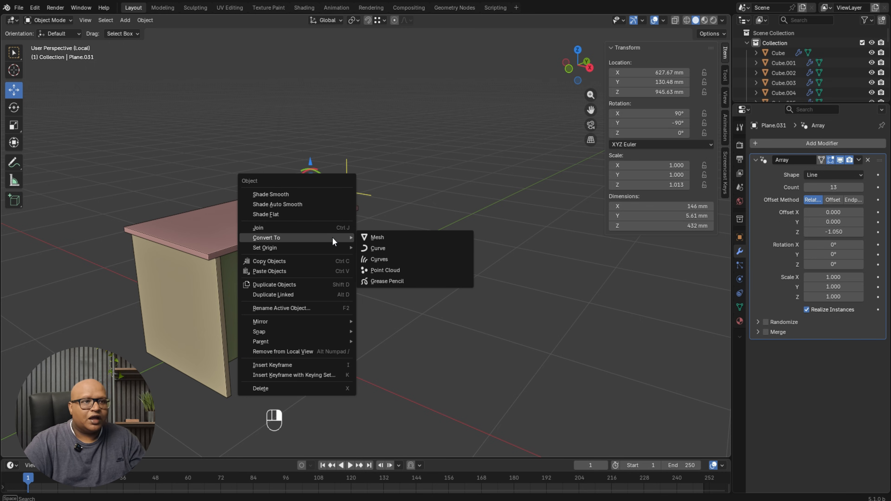
pyautogui.click(390, 239)
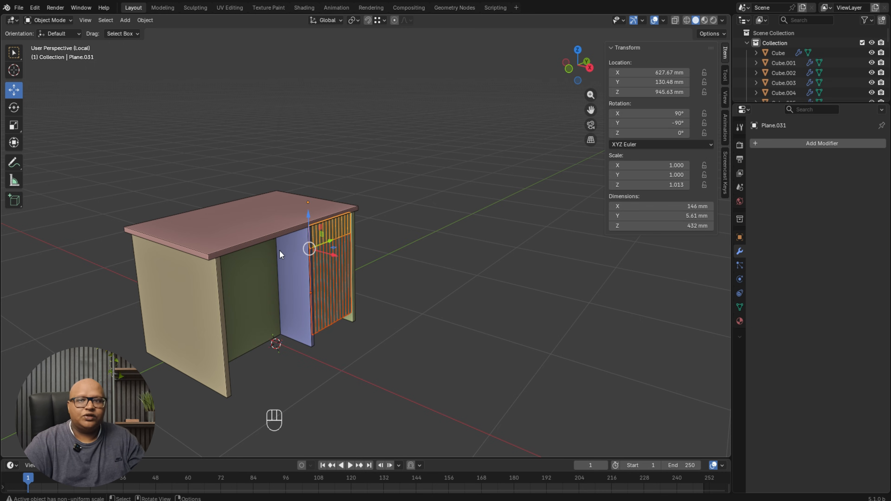
# Duplicate both slat sets and place the copies in front of the island's opposite side, at about X -385 mm.
pyautogui.moveTo(279, 250); pyautogui.dragTo(446, 248, button='middle')
pyautogui.hotkey('shift', 'd')
pyautogui.click(302, 290)
pyautogui.scroll(5, 288, 290)
pyautogui.scroll(5, 350, 259)
pyautogui.scroll(-6, 446, 249)
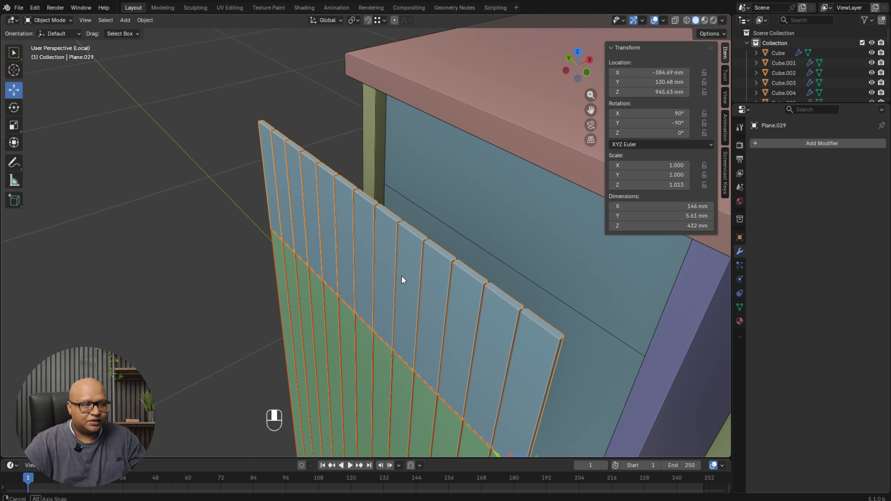
# Rotate both copied slat sets 180° about the global Z axis.
pyautogui.press('r')
pyautogui.press('z')
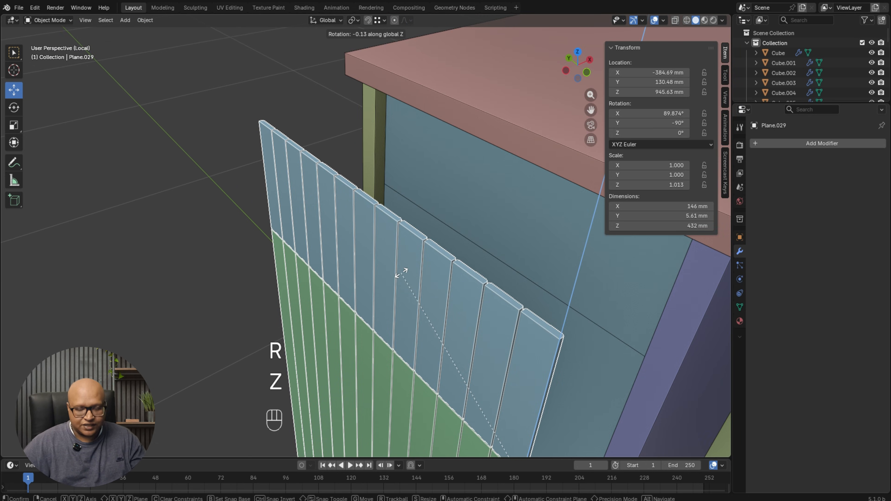
pyautogui.press('KP_1')
pyautogui.press('KP_8')
pyautogui.press('KP_0')
pyautogui.click(398, 272)
# Move both rotated slat sets along Y to about 565 mm, lining them up with the island's outer side panel.
pyautogui.moveTo(398, 273)
pyautogui.mouseDown(button='middle')
pyautogui.moveTo(443, 307)
pyautogui.moveTo(396, 285)
pyautogui.mouseUp(button='middle')
pyautogui.press('g')
pyautogui.press('y')
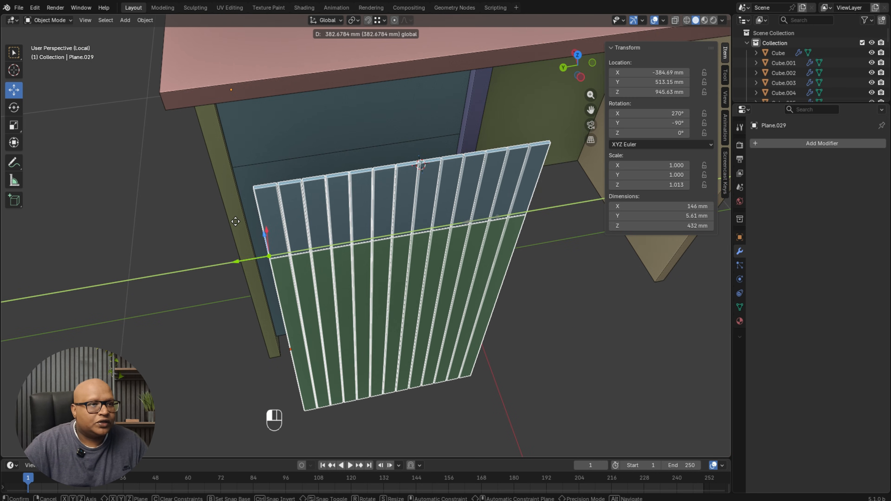
pyautogui.moveTo(235, 222); pyautogui.dragTo(235, 221)
pyautogui.keyDown('alt'); pyautogui.moveTo(358, 239); pyautogui.dragTo(355, 327, button='middle'); pyautogui.keyUp('alt')
pyautogui.scroll(3, 294, 235)
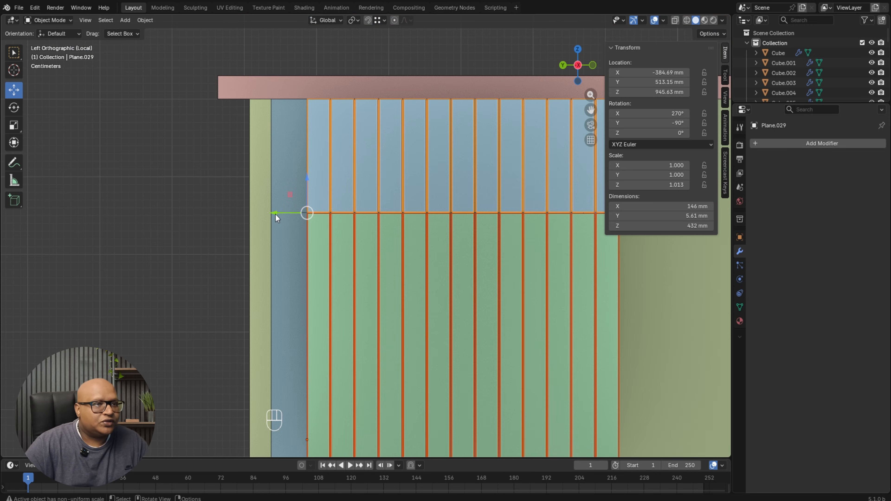
pyautogui.moveTo(285, 213); pyautogui.dragTo(248, 203)
# Move the rotated slat sets in positive X onto the island cabinet's bare side, then deselect them and check both sides.
pyautogui.moveTo(306, 238); pyautogui.dragTo(240, 269, button='middle')
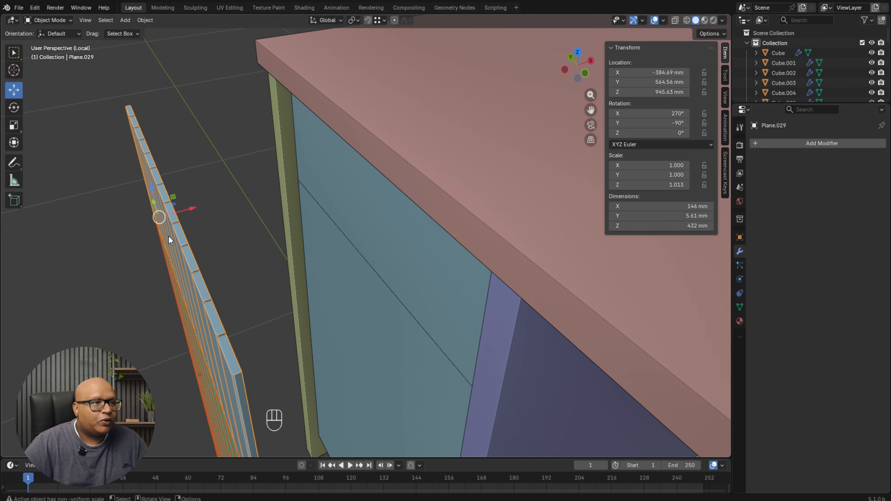
pyautogui.moveTo(191, 209); pyautogui.dragTo(298, 177)
pyautogui.moveTo(298, 177); pyautogui.dragTo(465, 284, button='middle')
pyautogui.scroll(-2, 488, 229)
pyautogui.moveTo(490, 229)
pyautogui.mouseDown(button='middle')
pyautogui.moveTo(505, 228)
pyautogui.moveTo(489, 232)
pyautogui.mouseUp(button='middle')
pyautogui.click(446, 245)
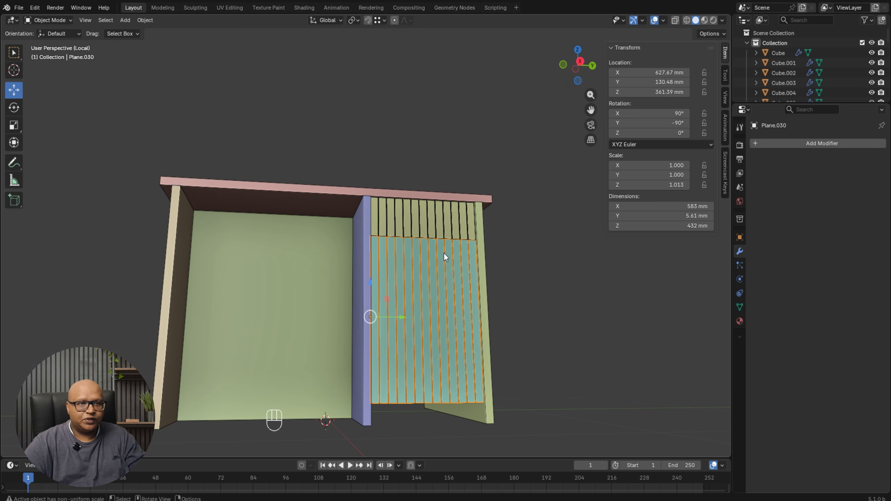
pyautogui.moveTo(445, 258); pyautogui.dragTo(466, 269, button='middle')
pyautogui.click(539, 201)
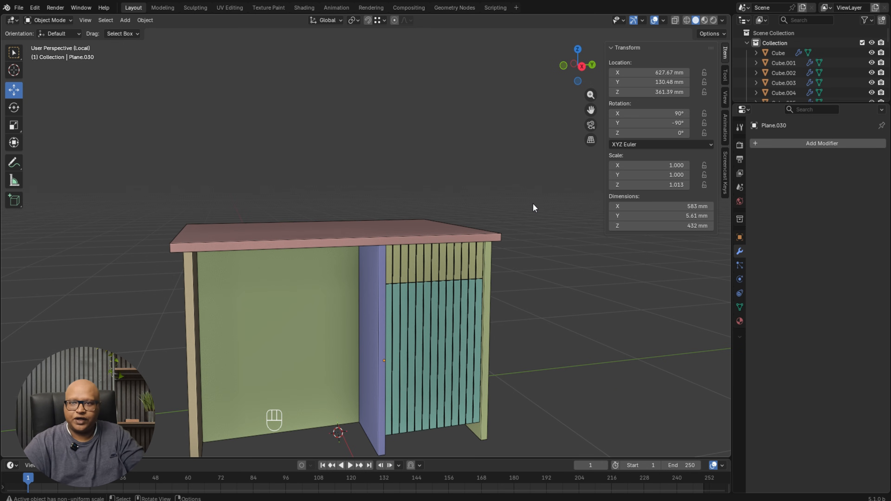
pyautogui.moveTo(443, 237); pyautogui.dragTo(255, 268, button='middle')
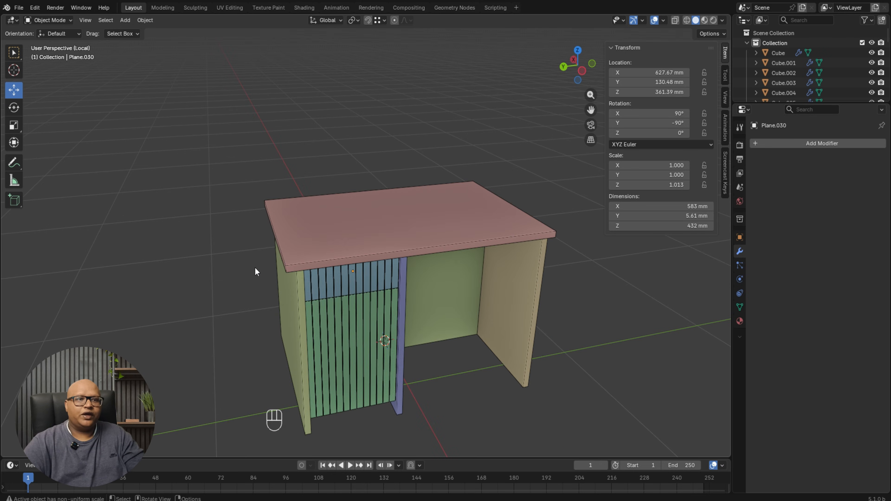
# Add a Bevel modifier to the island's countertop.
pyautogui.moveTo(463, 291); pyautogui.dragTo(488, 283, button='middle')
pyautogui.moveTo(575, 361); pyautogui.dragTo(396, 290)
pyautogui.scroll(6, 406, 251)
pyautogui.click(407, 245)
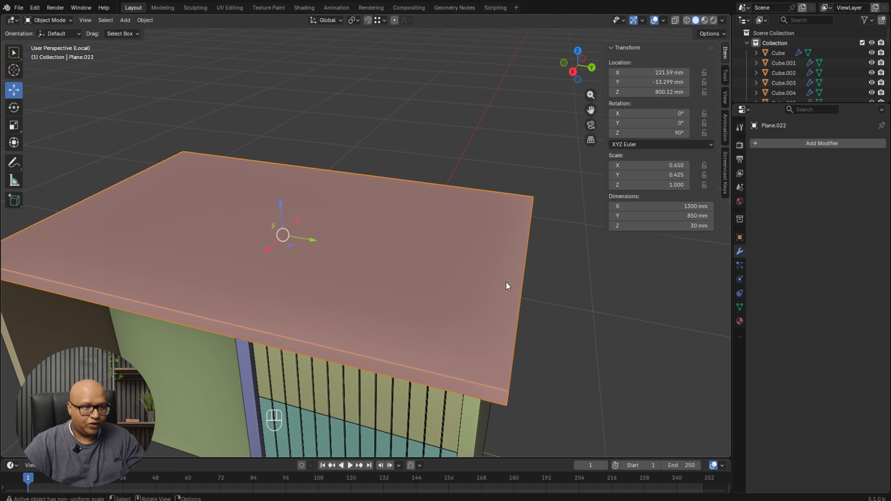
pyautogui.moveTo(506, 282); pyautogui.dragTo(486, 271, button='middle')
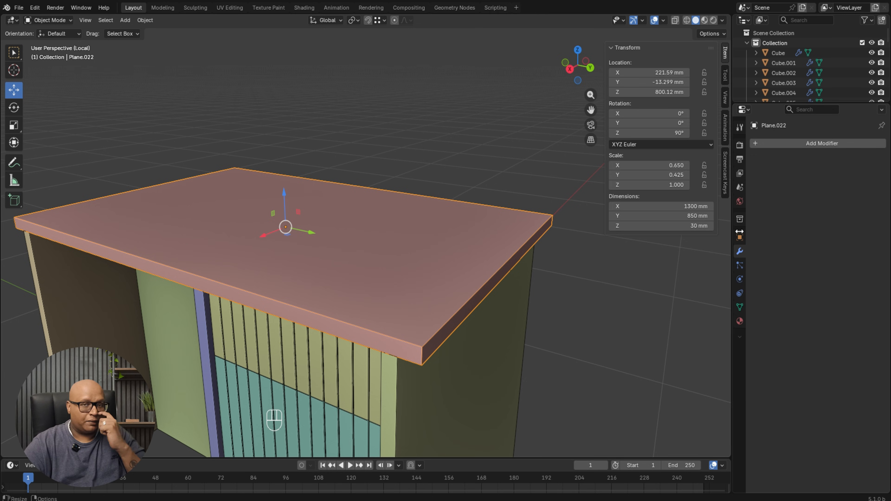
pyautogui.click(768, 146)
pyautogui.moveTo(740, 146)
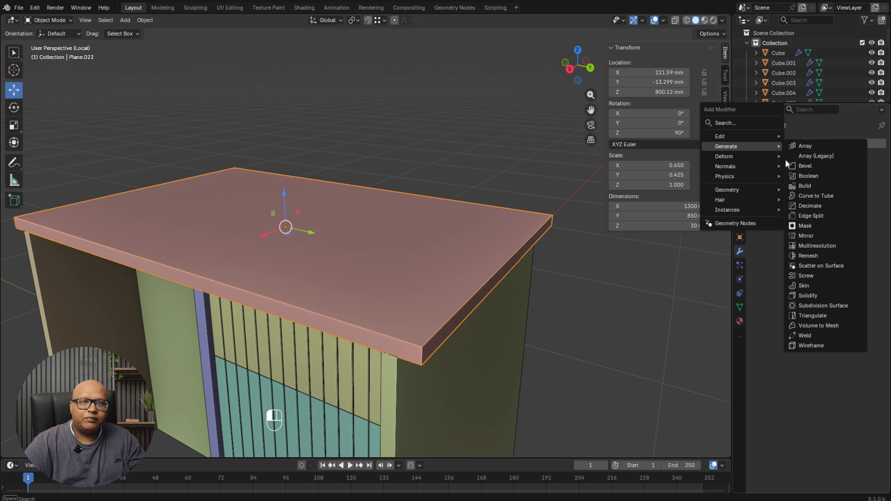
pyautogui.click(804, 166)
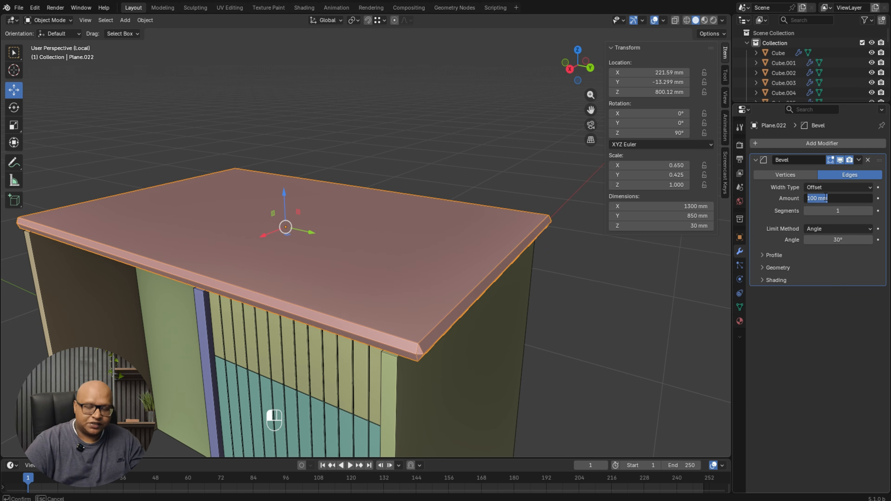
# Set the countertop's bevel amount to 3 mm with 6 segments and deselect the countertop.
pyautogui.write('3')
pyautogui.press('Return')
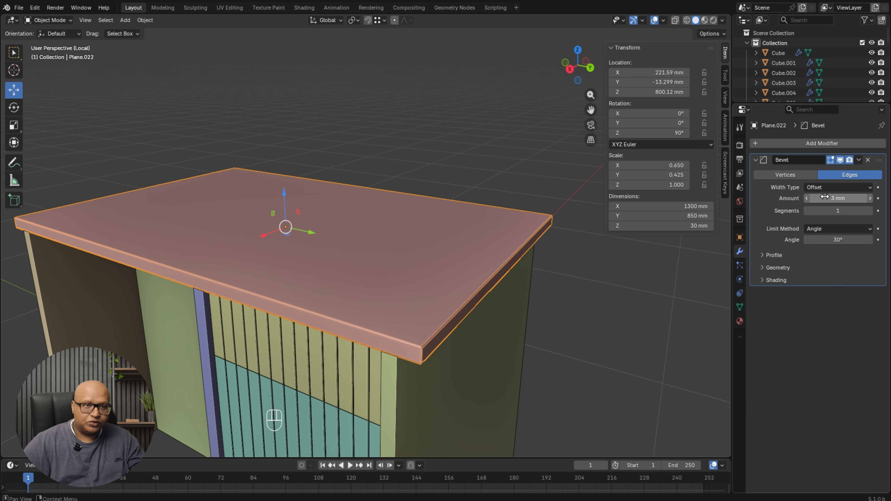
pyautogui.click(852, 212)
pyautogui.press('Return')
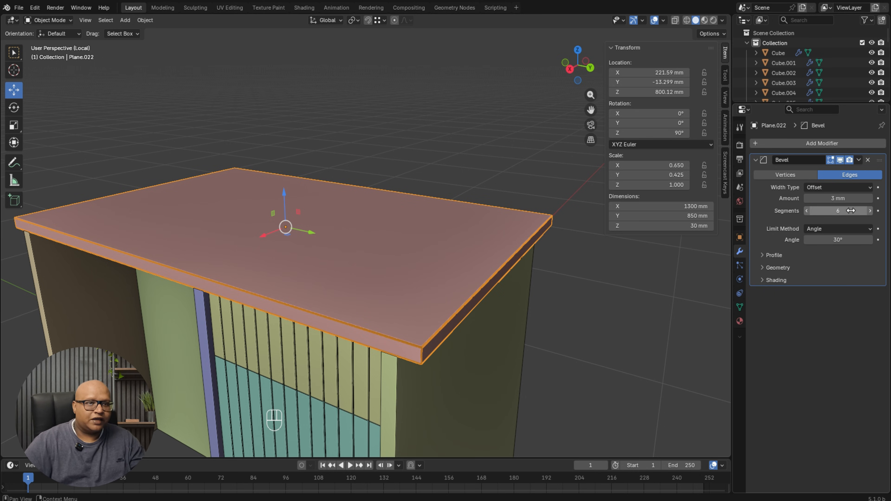
pyautogui.click(607, 315)
# Select all island parts, leave local view and deselect everything, showing the whole kitchen from the front.
pyautogui.scroll(-2, 426, 340)
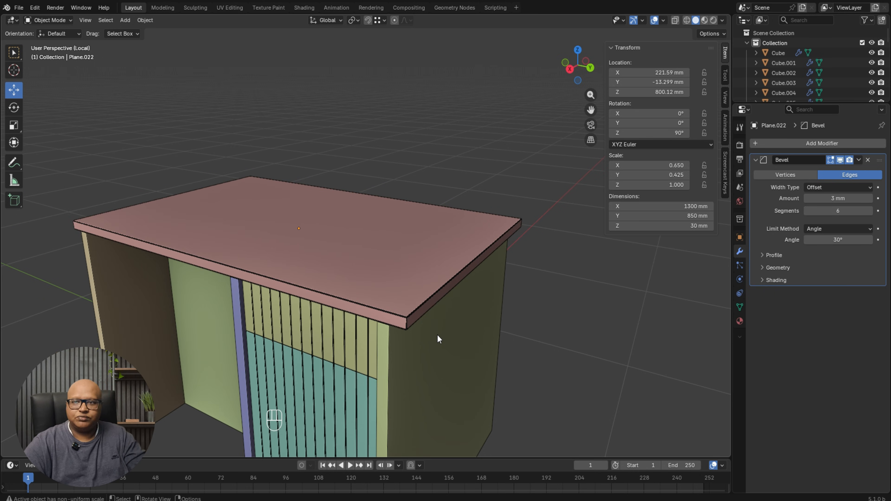
pyautogui.scroll(-3, 431, 338)
pyautogui.press('a')
pyautogui.scroll(2, 296, 202)
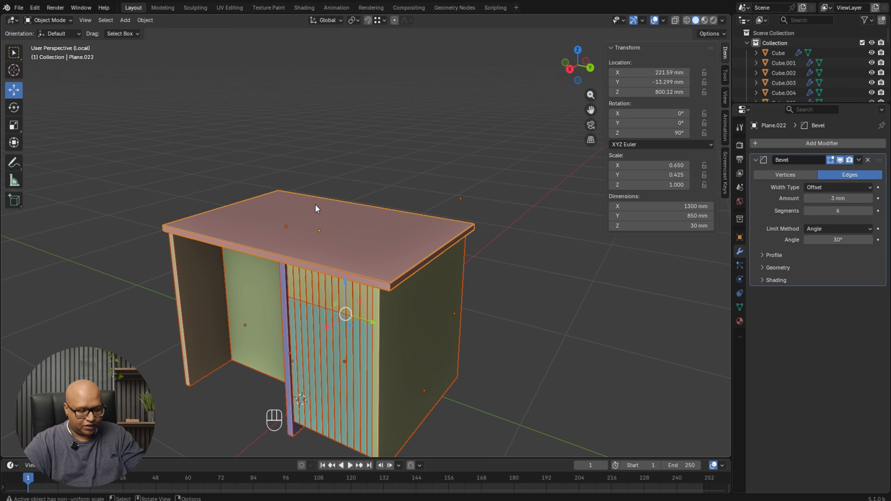
pyautogui.press('/')
pyautogui.scroll(-3, 499, 251)
pyautogui.moveTo(499, 252); pyautogui.dragTo(404, 278, button='middle')
pyautogui.click(544, 269)
pyautogui.keyDown('shift'); pyautogui.moveTo(544, 269); pyautogui.dragTo(540, 298, button='middle'); pyautogui.keyUp('shift')
pyautogui.moveTo(541, 298); pyautogui.dragTo(557, 288, button='middle')
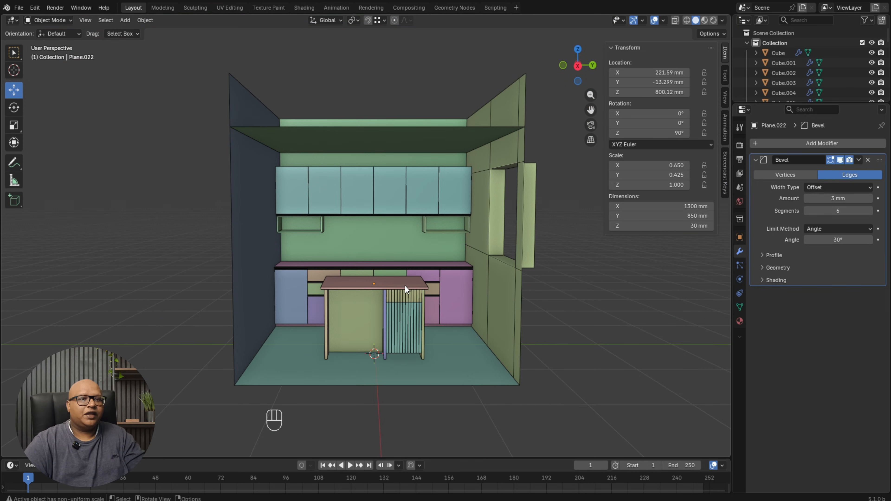
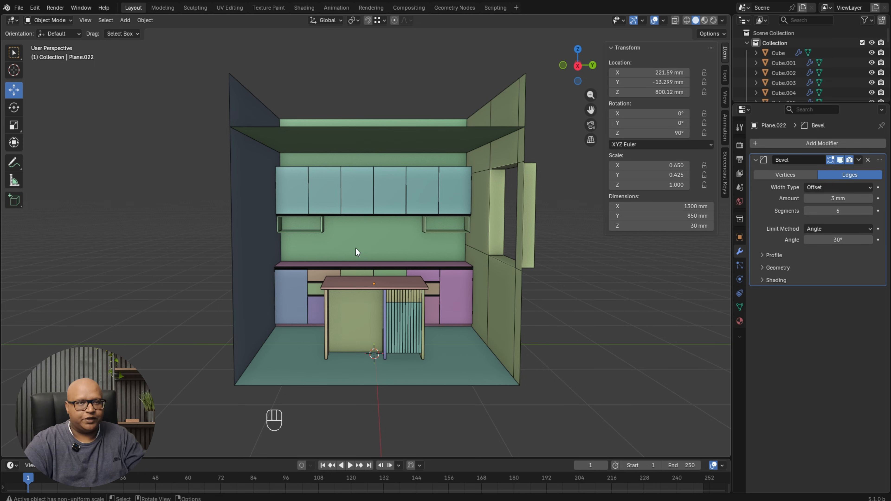
pyautogui.scroll(5, 356, 248)
pyautogui.moveTo(378, 229); pyautogui.dragTo(379, 264, button='middle')
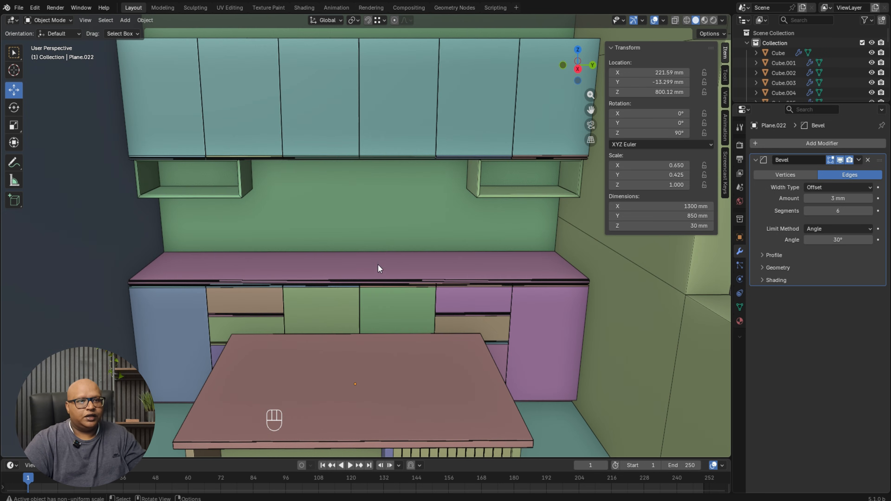
pyautogui.scroll(-2, 379, 266)
pyautogui.moveTo(403, 293)
pyautogui.mouseDown(button='middle')
pyautogui.moveTo(399, 280)
pyautogui.moveTo(406, 310)
pyautogui.mouseUp(button='middle')
pyautogui.scroll(-1, 406, 310)
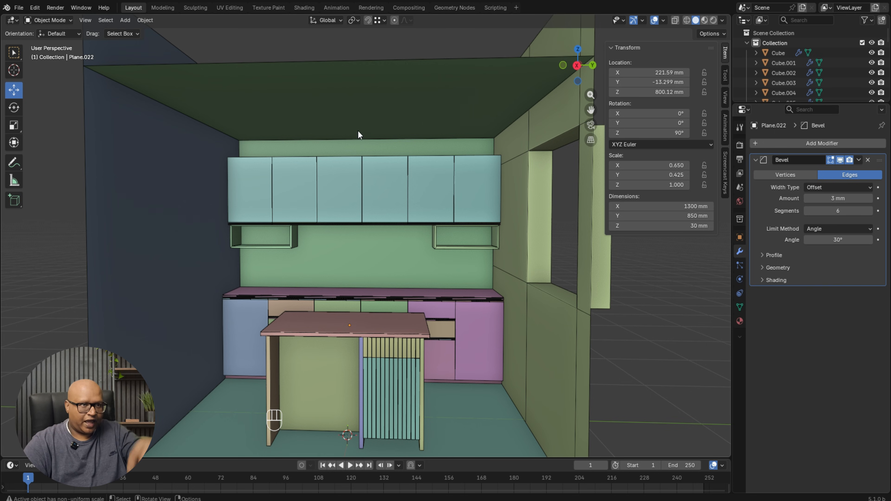
pyautogui.moveTo(350, 119); pyautogui.dragTo(378, 126, button='middle')
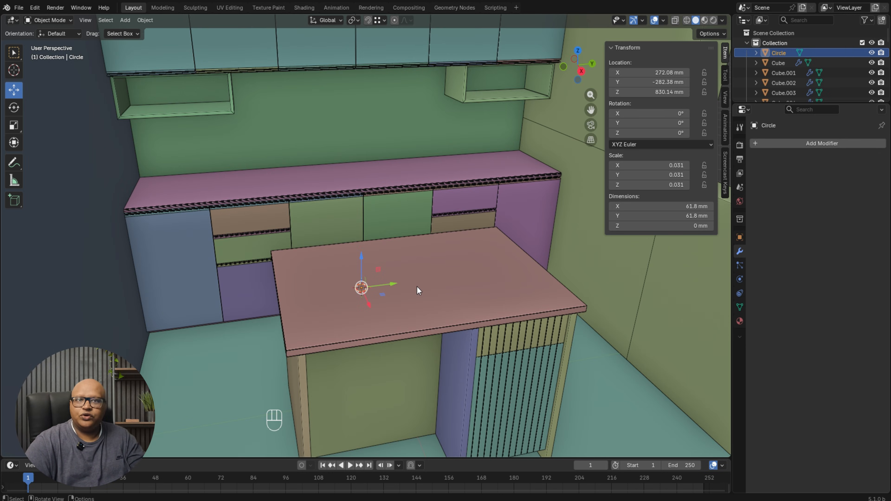
# Import the pendant lamp picture as a reference image in the right orthographic view, in the empty space beside the kitchen.
pyautogui.scroll(-5, 418, 287)
pyautogui.moveTo(491, 272); pyautogui.dragTo(473, 249, button='middle')
pyautogui.keyDown('shift'); pyautogui.moveTo(474, 250); pyautogui.dragTo(384, 279, button='middle'); pyautogui.keyUp('shift')
pyautogui.hotkey('shift', 'a')
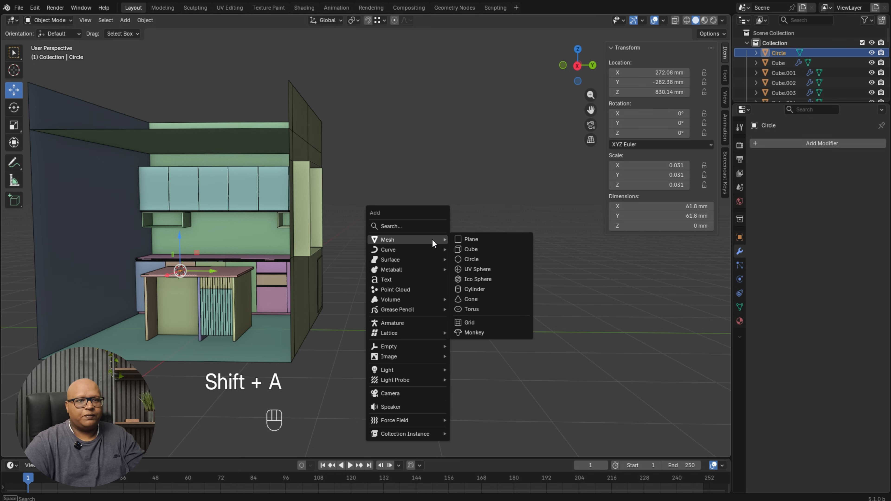
pyautogui.keyDown('alt'); pyautogui.moveTo(436, 223); pyautogui.dragTo(297, 244, button='middle'); pyautogui.keyUp('alt')
pyautogui.scroll(3, 376, 240)
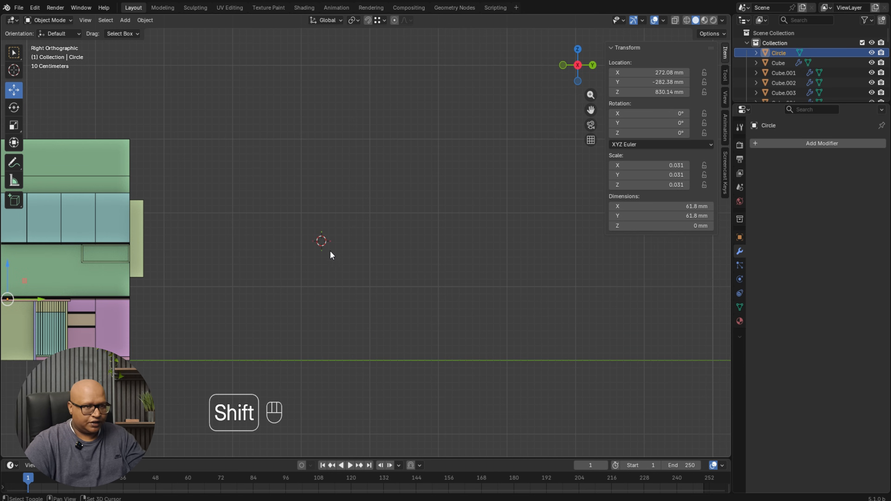
pyautogui.hotkey('shift', 'a')
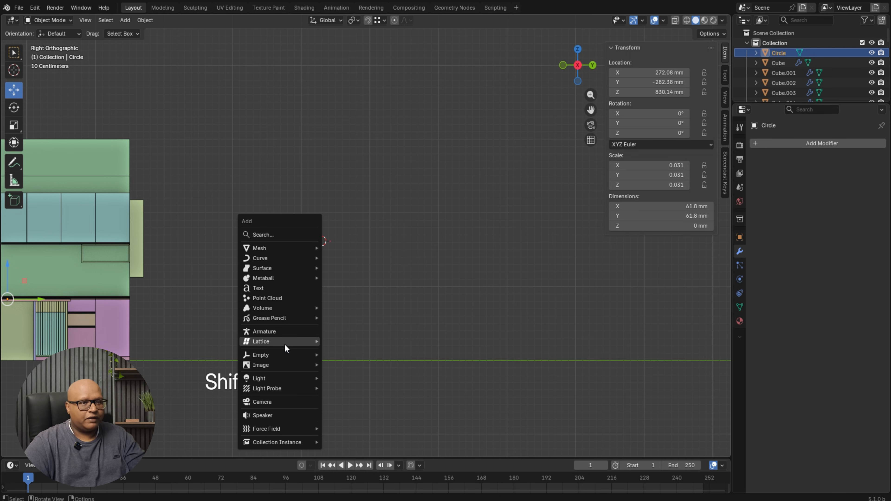
pyautogui.moveTo(281, 368)
pyautogui.click(356, 363)
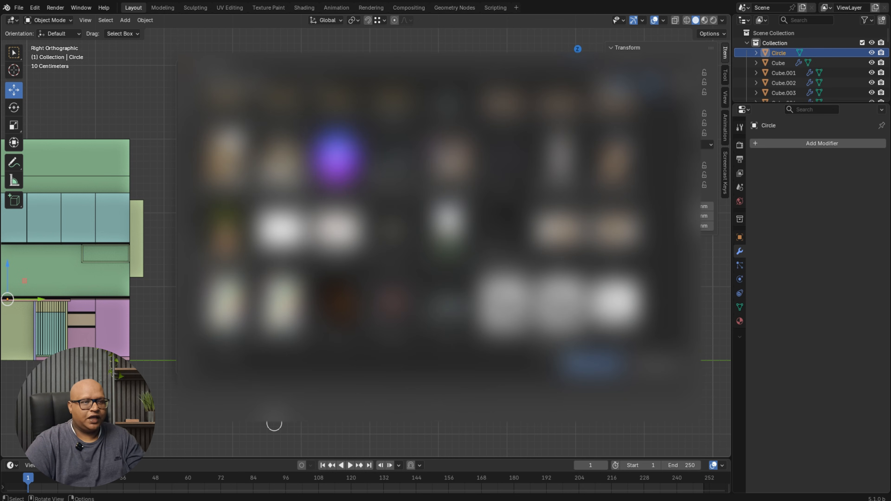
pyautogui.scroll(3, 396, 183)
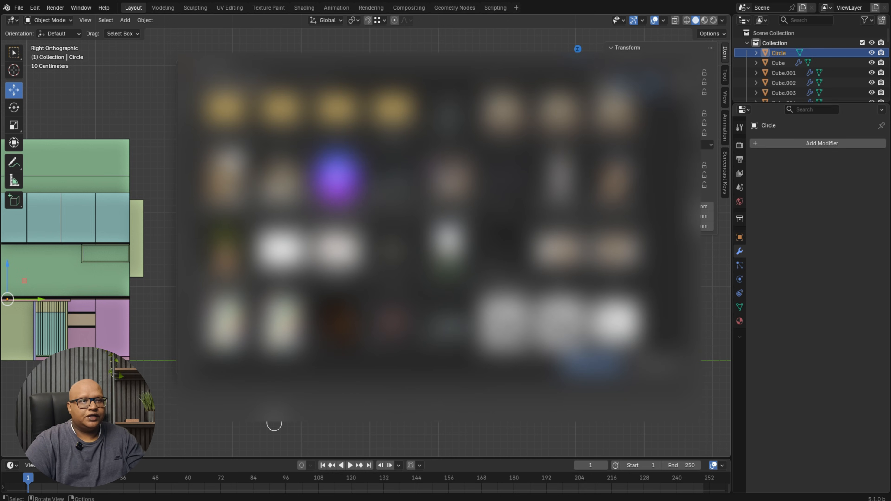
pyautogui.doubleClick(447, 141)
pyautogui.keyDown('shift'); pyautogui.moveTo(408, 251); pyautogui.dragTo(480, 225, button='middle'); pyautogui.keyUp('shift')
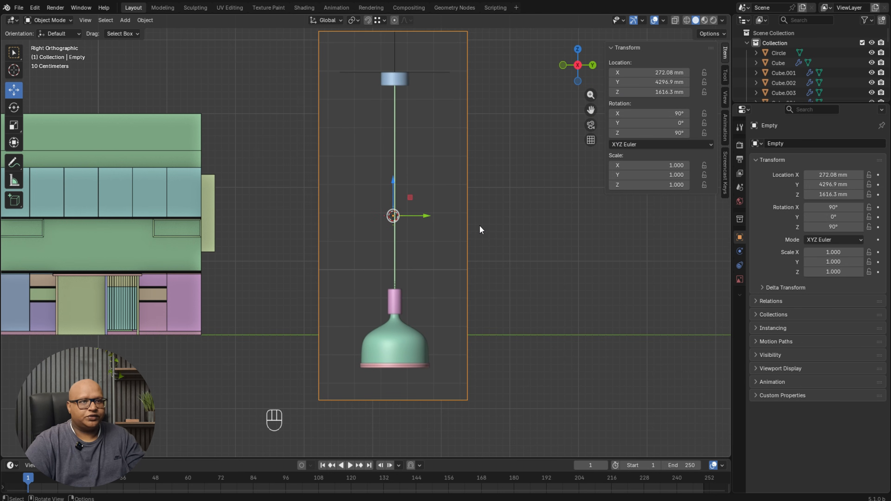
# Move the lamp reference image to about Y 5203 mm, Z 1840 mm and scale it down to about 0.386.
pyautogui.press('g')
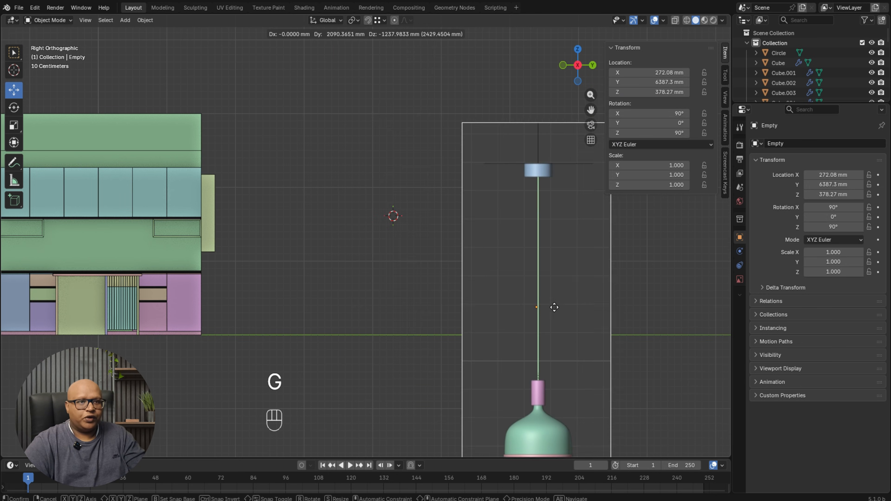
pyautogui.click(482, 187)
pyautogui.keyDown('shift'); pyautogui.moveTo(522, 146); pyautogui.dragTo(414, 207, button='middle'); pyautogui.keyUp('shift')
pyautogui.press('s')
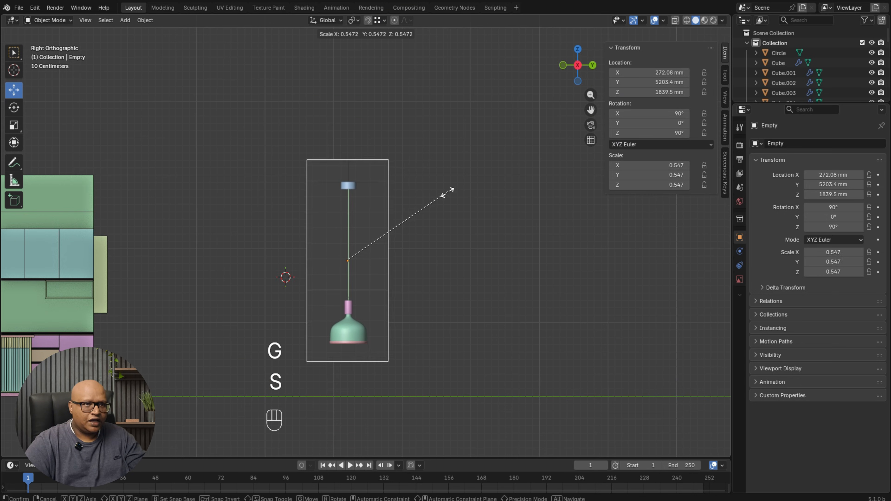
pyautogui.click(419, 213)
# Place the lamp reference over the island at about Y 130 mm, Z 1454 mm and scale it to about 0.253 to suit the kitchen.
pyautogui.scroll(5, 351, 273)
pyautogui.keyDown('shift'); pyautogui.moveTo(352, 273); pyautogui.dragTo(554, 204, button='middle'); pyautogui.keyUp('shift')
pyautogui.scroll(-6, 390, 212)
pyautogui.keyDown('shift'); pyautogui.moveTo(390, 213); pyautogui.dragTo(523, 197, button='middle'); pyautogui.keyUp('shift')
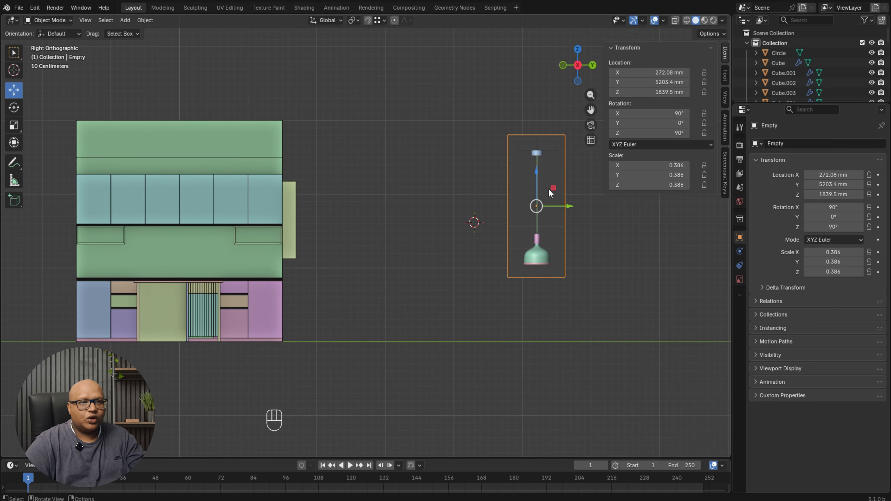
pyautogui.press('g')
pyautogui.press('s')
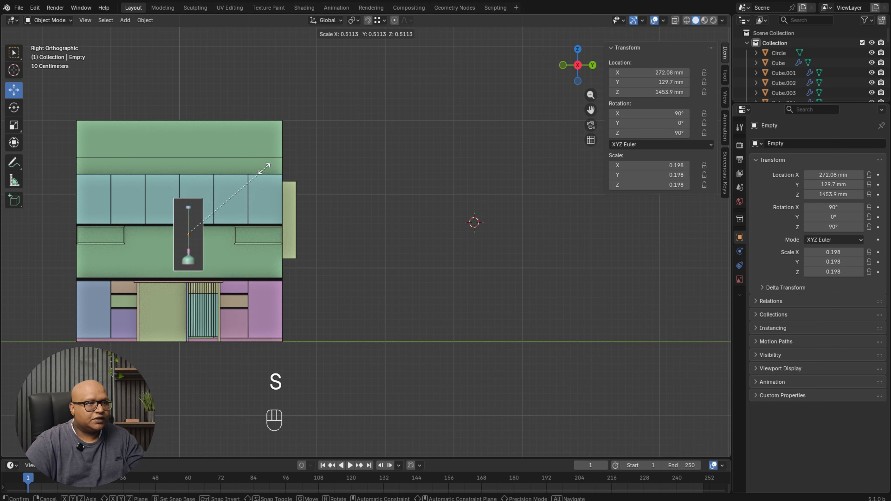
pyautogui.click(294, 164)
# Move the lamp reference back beside the kitchen to about Y 3688 mm, Z 1975 mm and deselect it.
pyautogui.moveTo(203, 216); pyautogui.dragTo(462, 195)
pyautogui.scroll(3, 515, 195)
pyautogui.scroll(2, 515, 193)
pyautogui.keyDown('shift'); pyautogui.moveTo(536, 194); pyautogui.dragTo(294, 266, button='middle'); pyautogui.keyUp('shift')
pyautogui.click(379, 191)
# Add a mesh circle at the top of the canopy in the lamp reference and scale it to about 98.5 mm across.
pyautogui.scroll(5, 379, 186)
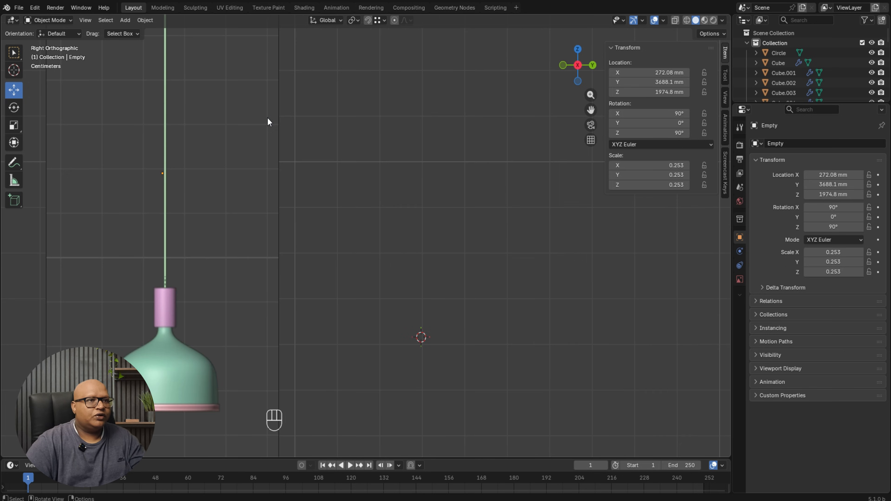
pyautogui.keyDown('shift'); pyautogui.moveTo(253, 108); pyautogui.dragTo(456, 280, button='middle'); pyautogui.keyUp('shift')
pyautogui.scroll(3, 387, 179)
pyautogui.keyDown('shift'); pyautogui.moveTo(387, 179); pyautogui.dragTo(364, 249, button='middle'); pyautogui.keyUp('shift')
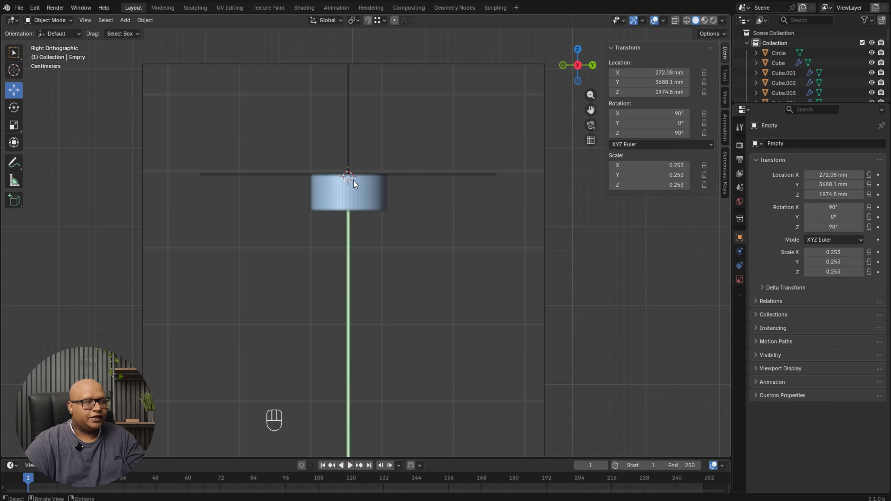
pyautogui.hotkey('shift', 'a')
pyautogui.moveTo(334, 63)
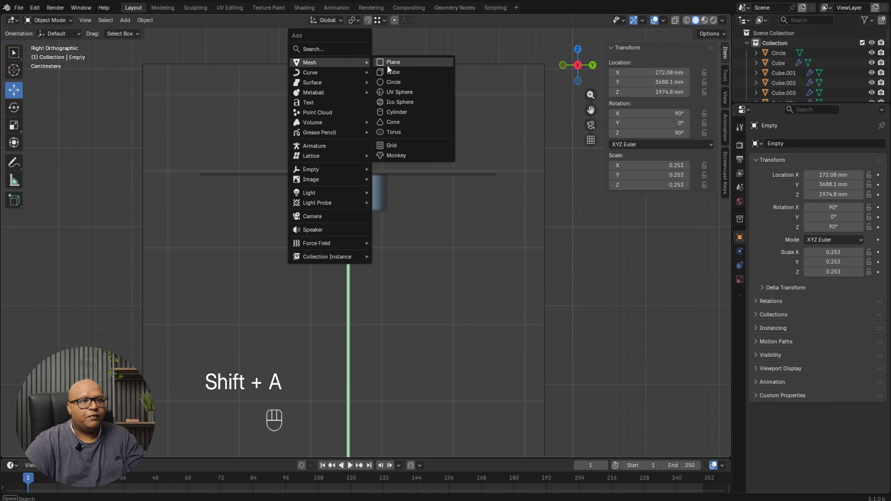
pyautogui.click(399, 82)
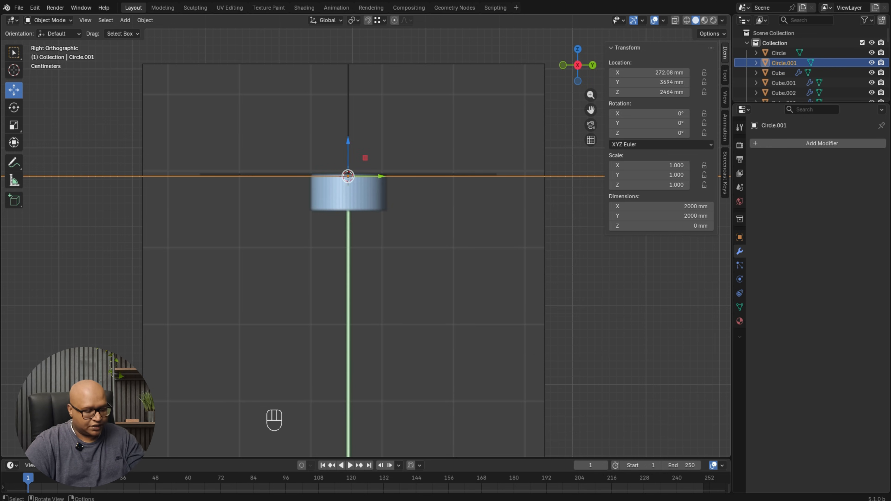
pyautogui.press('s')
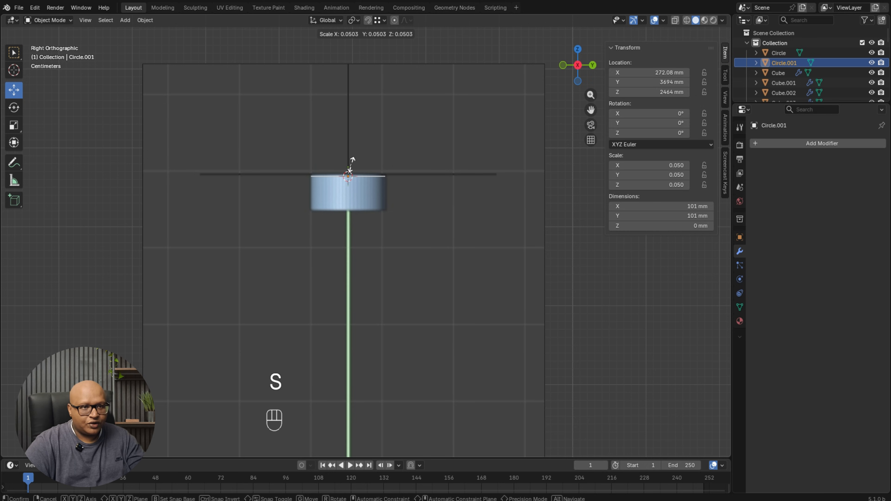
pyautogui.click(350, 165)
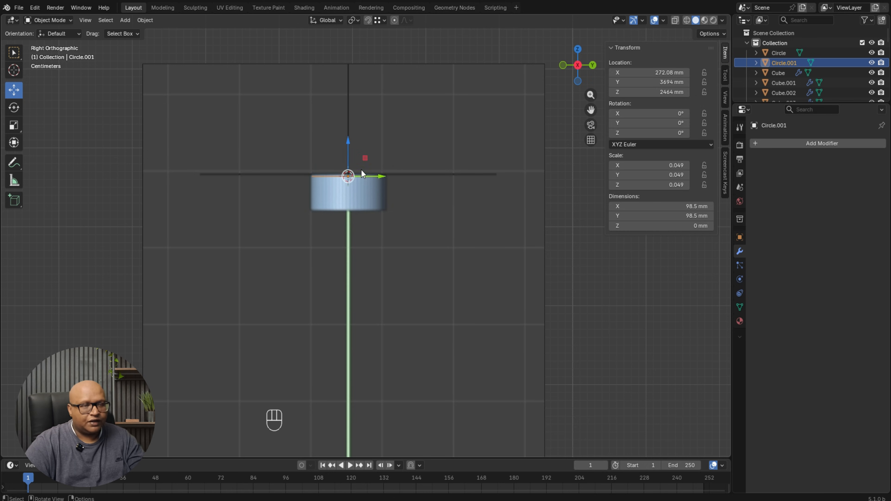
# Extrude all the circle's edges down to the canopy's lower edge in the lamp reference.
pyautogui.press('Tab')
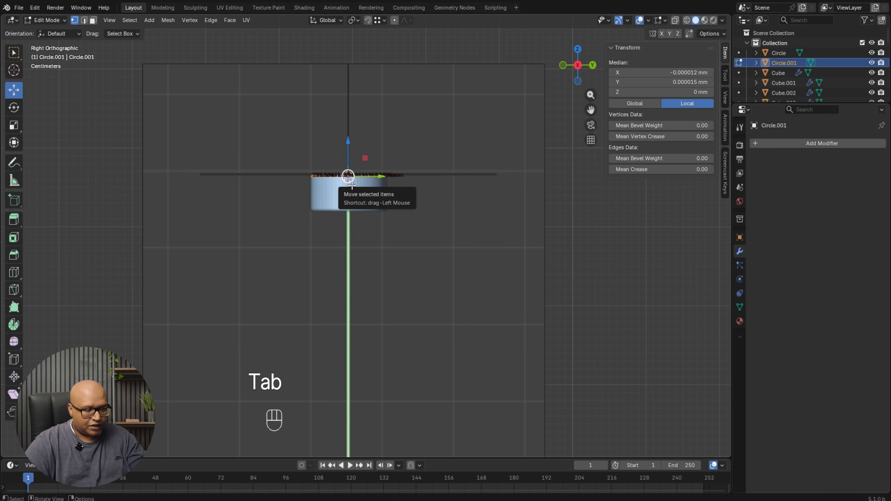
pyautogui.click(84, 20)
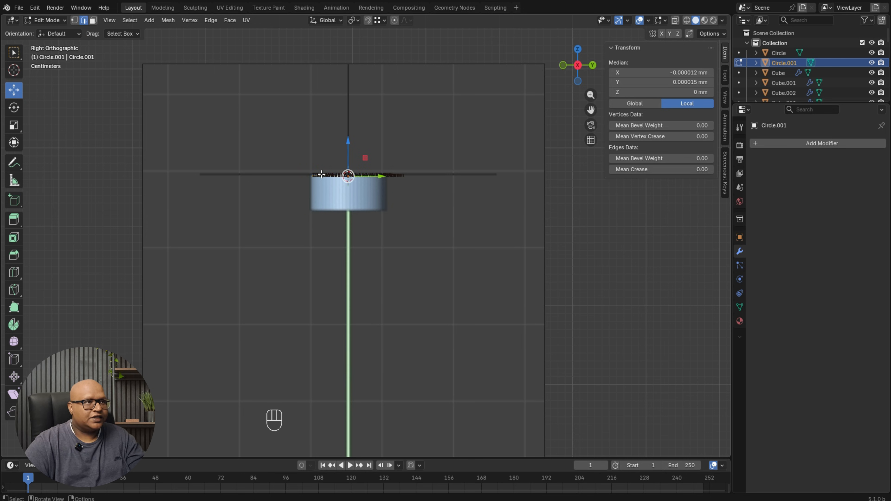
pyautogui.press('a')
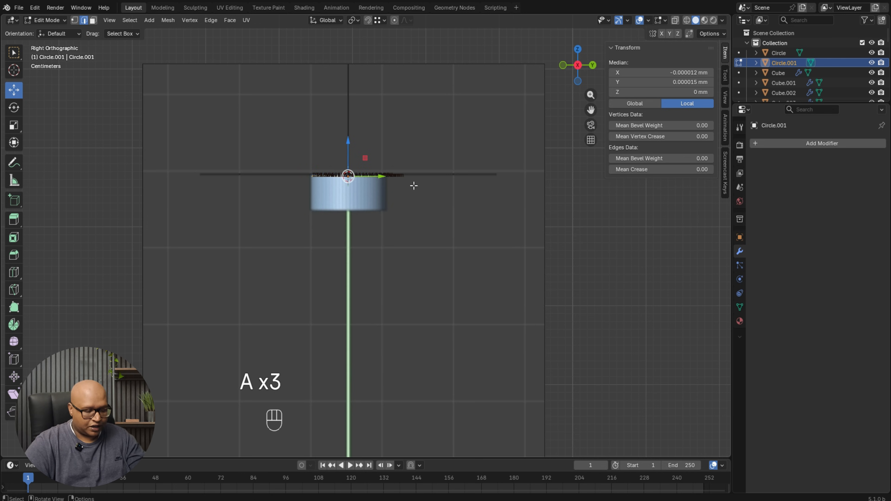
pyautogui.press('e')
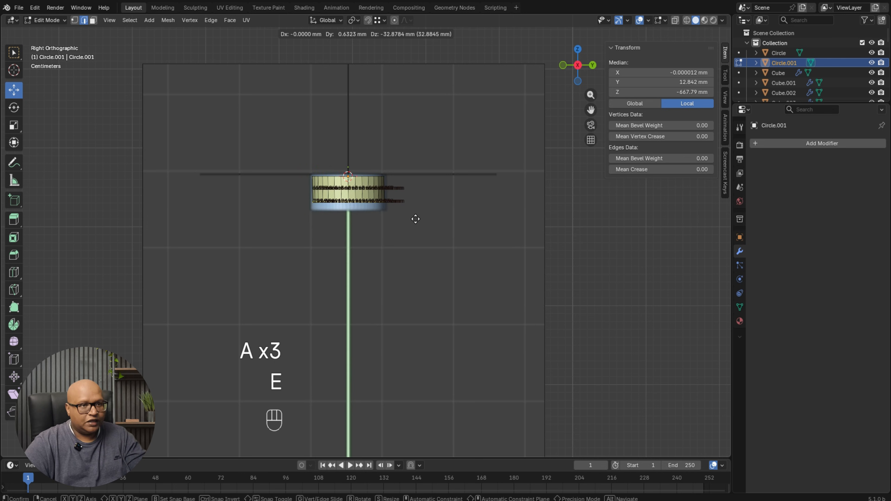
pyautogui.click(418, 226)
# Extrude the canopy's bottom edge loop and scale it inward to start closing the underside.
pyautogui.moveTo(417, 227); pyautogui.dragTo(409, 261, button='middle')
pyautogui.scroll(4, 412, 160)
pyautogui.keyDown('shift'); pyautogui.moveTo(445, 63); pyautogui.dragTo(426, 139, button='middle'); pyautogui.keyUp('shift')
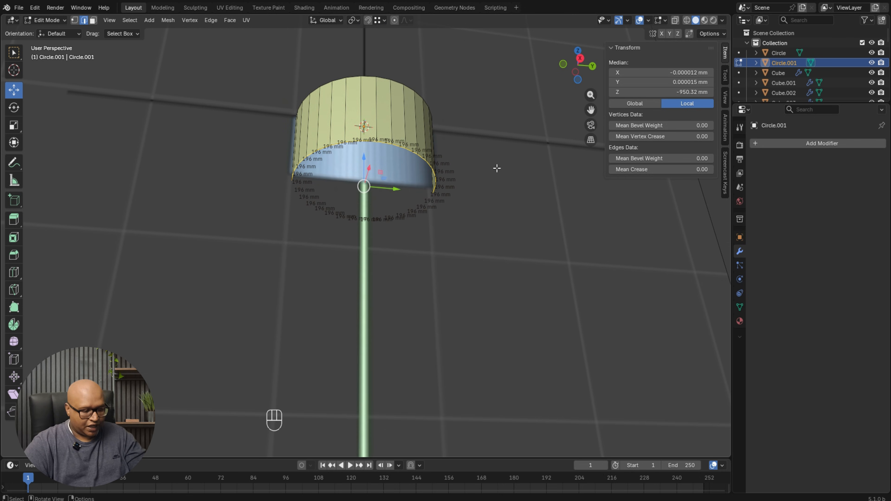
pyautogui.press('e')
pyautogui.press('s')
pyautogui.click(458, 170)
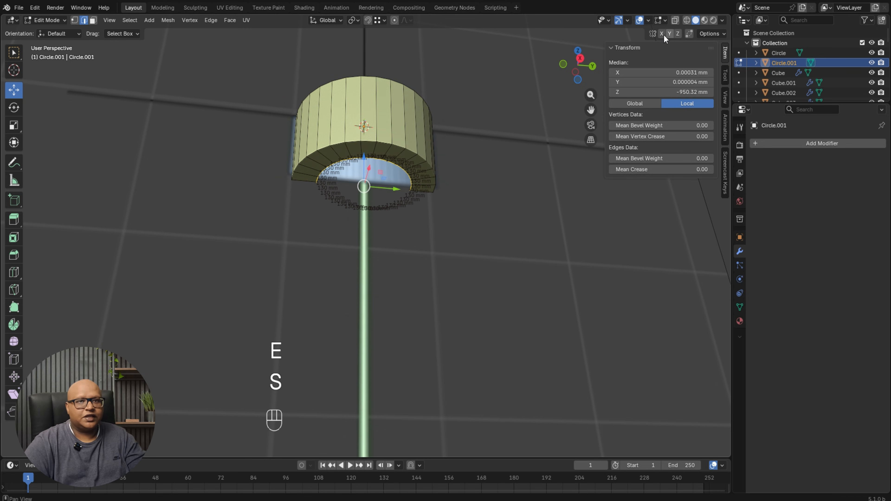
# Turn off the edge length overlay and shrink the canopy's inner loop to the cord's width, about 7 mm.
pyautogui.click(666, 21)
pyautogui.click(599, 158)
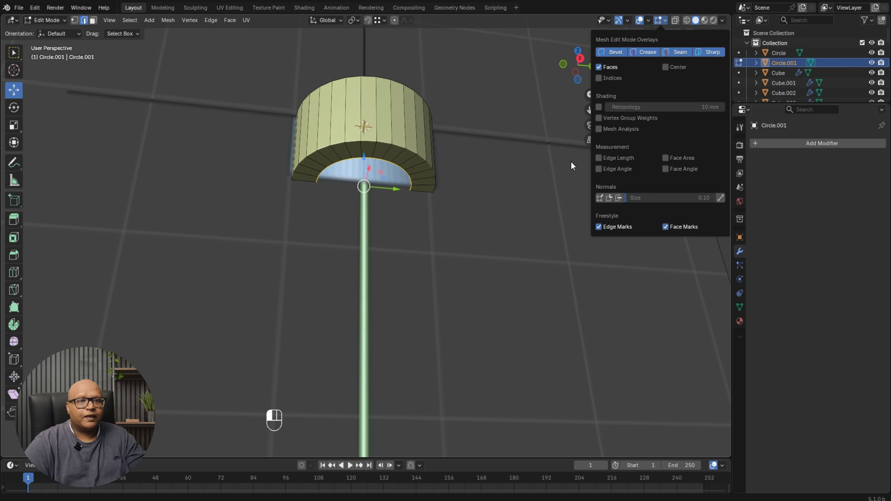
pyautogui.press('s')
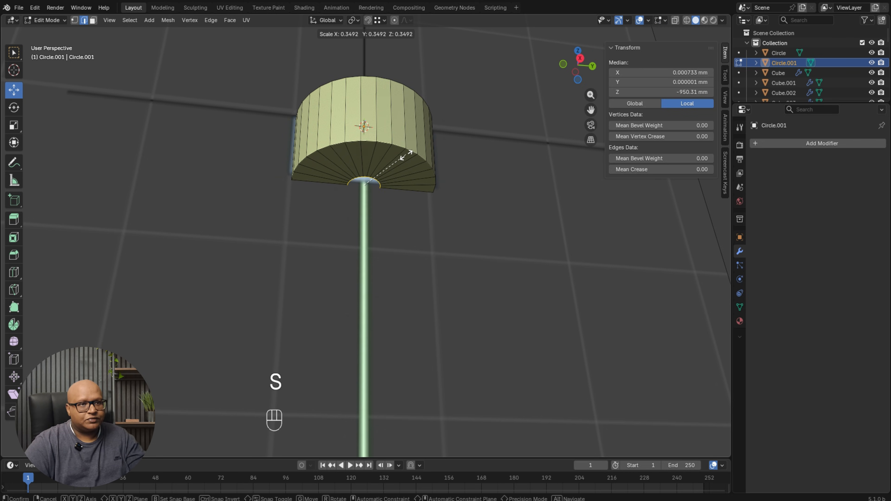
pyautogui.click(371, 168)
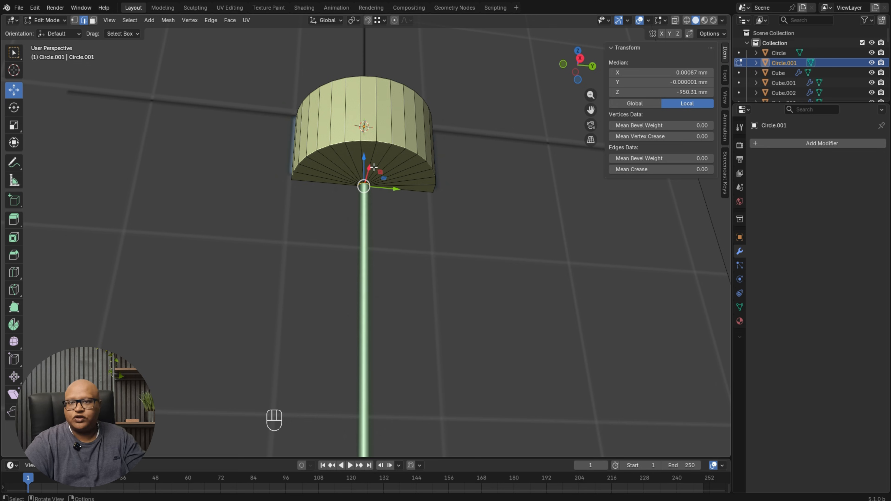
pyautogui.press('s')
pyautogui.click(449, 151)
# Extrude the inner loop straight down along Z to form the cord, ending at the base of the pink socket in the reference.
pyautogui.keyDown('alt'); pyautogui.moveTo(435, 159); pyautogui.dragTo(330, 186, button='middle'); pyautogui.keyUp('alt')
pyautogui.keyDown('alt'); pyautogui.moveTo(464, 194); pyautogui.dragTo(498, 200, button='middle'); pyautogui.keyUp('alt')
pyautogui.keyDown('shift'); pyautogui.moveTo(341, 335); pyautogui.dragTo(397, 106, button='middle'); pyautogui.keyUp('shift')
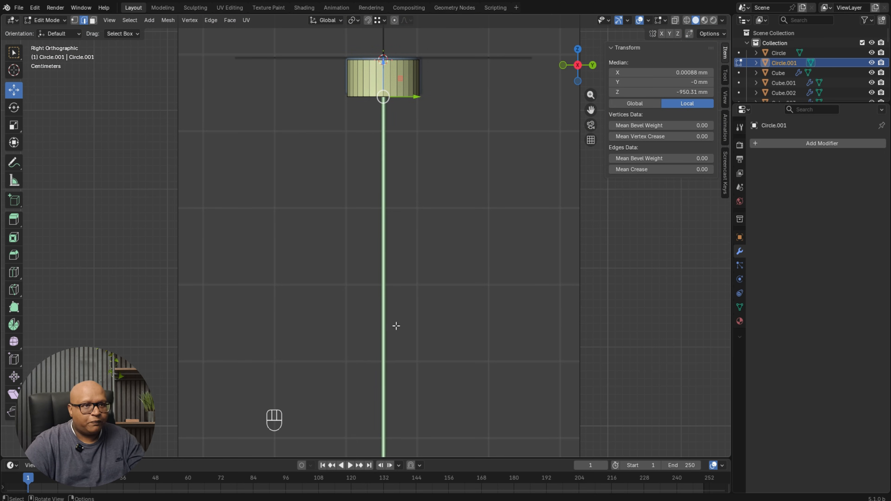
pyautogui.keyDown('shift'); pyautogui.moveTo(379, 280); pyautogui.dragTo(345, 214, button='middle'); pyautogui.keyUp('shift')
pyautogui.scroll(-2, 345, 215)
pyautogui.press('e')
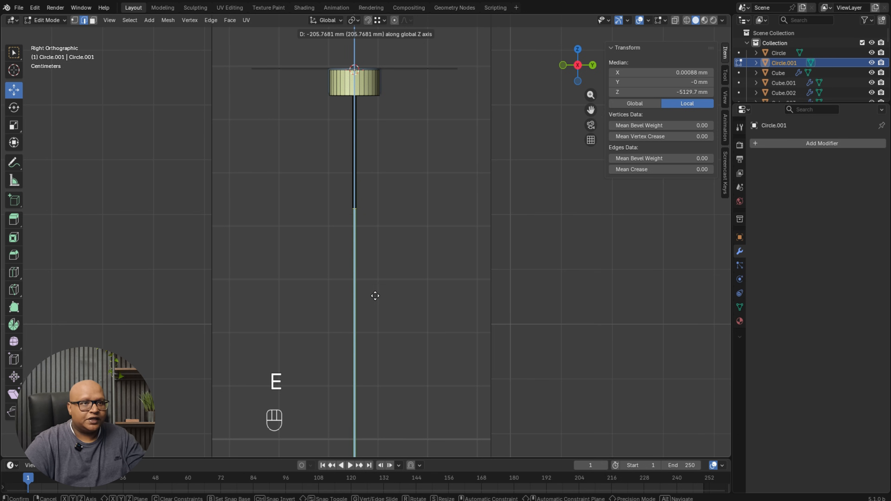
pyautogui.click(379, 410)
pyautogui.keyDown('shift'); pyautogui.moveTo(379, 410); pyautogui.dragTo(377, 143, button='middle'); pyautogui.keyUp('shift')
pyautogui.moveTo(355, 100); pyautogui.dragTo(367, 290)
pyautogui.scroll(4, 367, 289)
pyautogui.keyDown('shift'); pyautogui.moveTo(366, 290); pyautogui.dragTo(412, 237, button='middle'); pyautogui.keyUp('shift')
pyautogui.scroll(2, 409, 293)
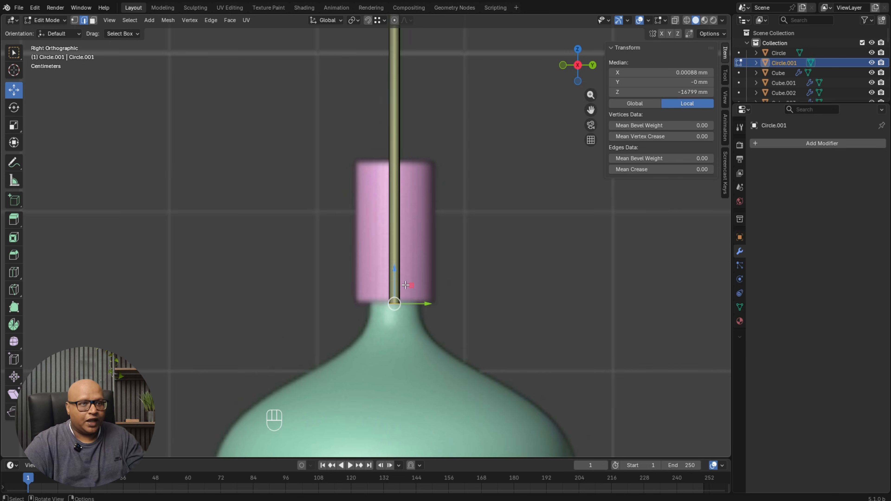
# Duplicate the edge loop at the cord's lower end in place and separate it into its own object.
pyautogui.scroll(2, 398, 287)
pyautogui.moveTo(409, 293); pyautogui.dragTo(443, 202, button='middle')
pyautogui.scroll(-2, 398, 286)
pyautogui.keyDown('ctrl'); pyautogui.moveTo(442, 202); pyautogui.dragTo(392, 291, button='middle'); pyautogui.keyUp('ctrl')
pyautogui.scroll(-5, 413, 188)
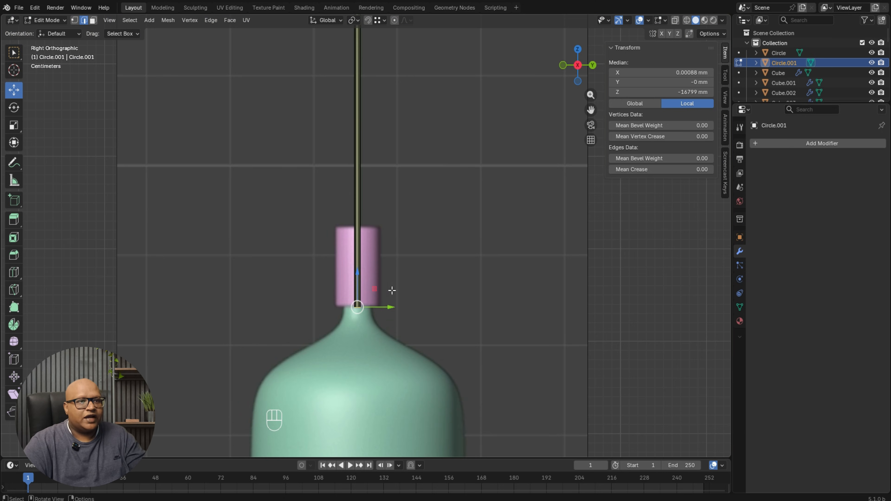
pyautogui.scroll(2, 392, 290)
pyautogui.hotkey('shift', 'd')
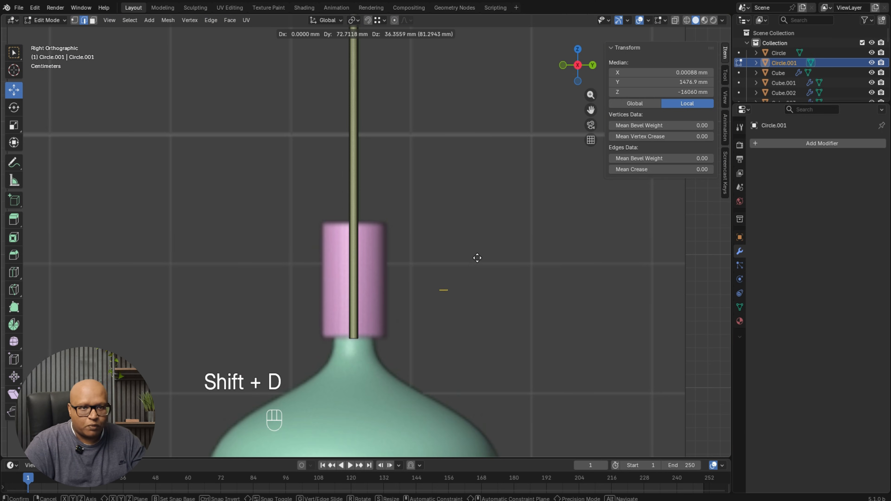
pyautogui.press('Escape')
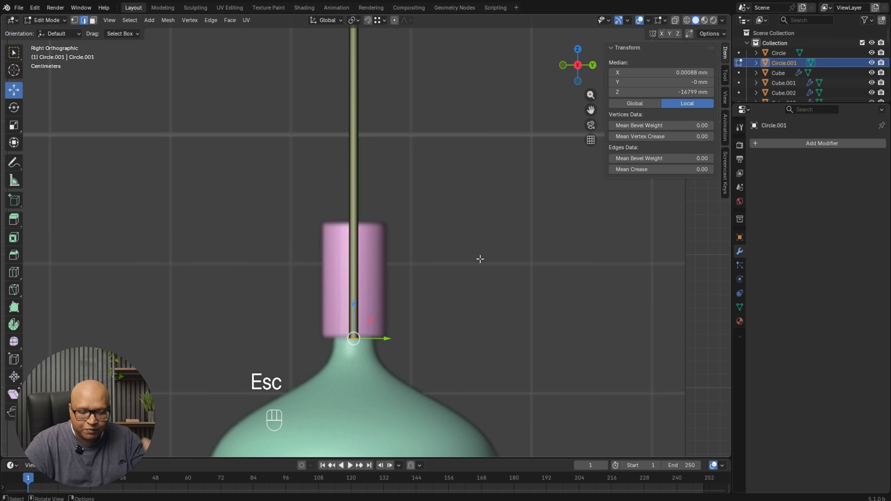
pyautogui.press('p')
pyautogui.click(479, 260)
pyautogui.press('Tab')
# Select the separated loop and set its origin to its geometry.
pyautogui.click(355, 339)
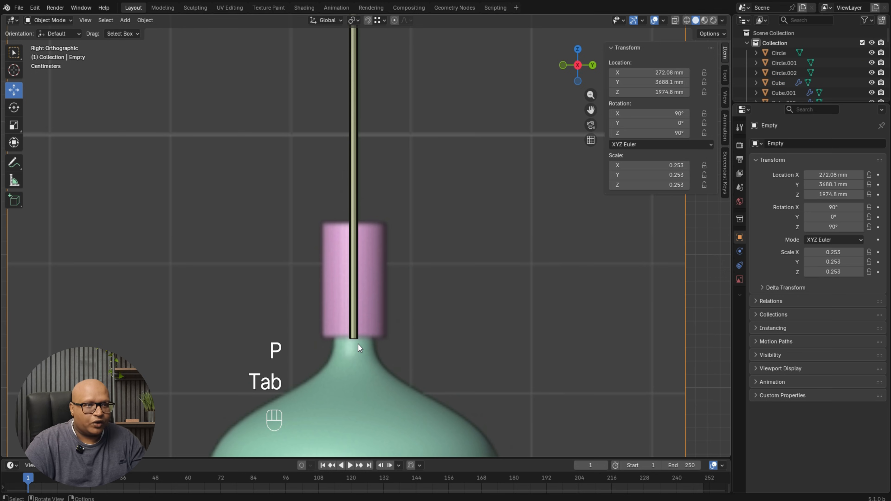
pyautogui.click(355, 340)
pyautogui.click(355, 340)
pyautogui.click(356, 340)
pyautogui.click(356, 340)
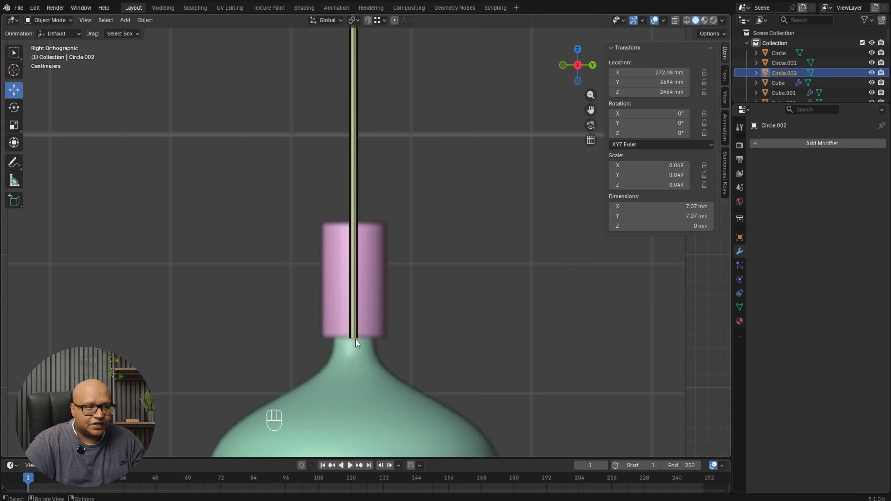
pyautogui.hotkey('ctrl', 'alt', 'x')
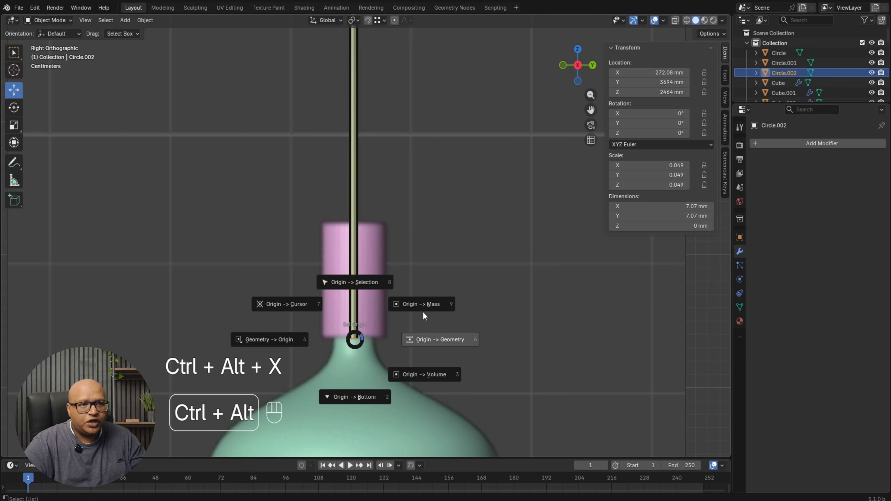
pyautogui.click(442, 341)
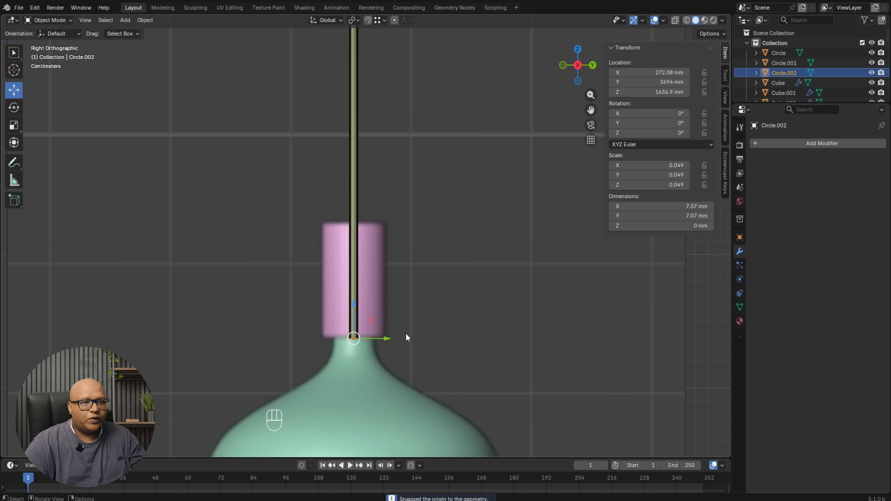
# Move the loop up to the socket's top at about Z 1723.5 mm and scale it to about 50.6 mm across.
pyautogui.moveTo(352, 311); pyautogui.dragTo(355, 197)
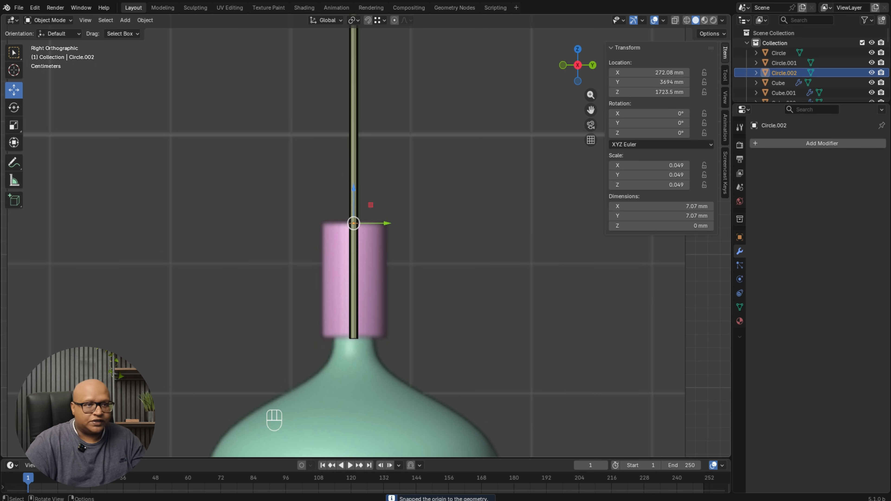
pyautogui.press('s')
pyautogui.click(595, 112)
# Fill the whole socket loop with a face.
pyautogui.moveTo(456, 221); pyautogui.dragTo(438, 248, button='middle')
pyautogui.press('Tab')
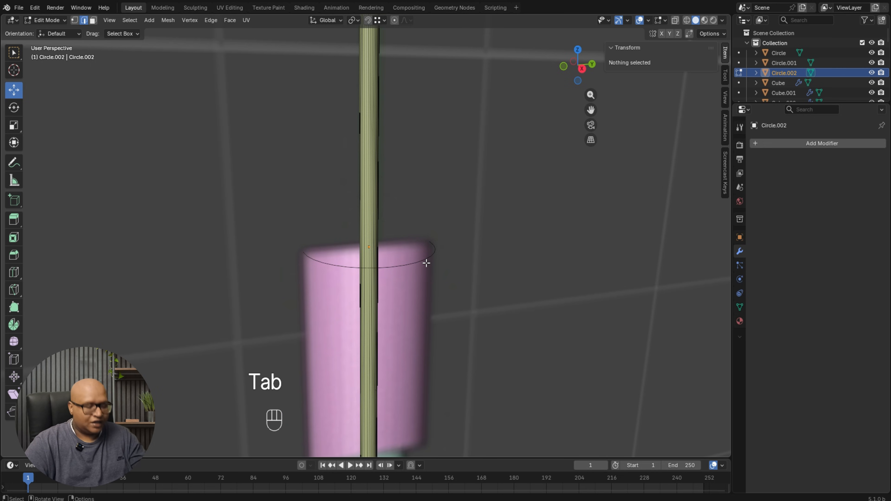
pyautogui.press('a')
pyautogui.press('f')
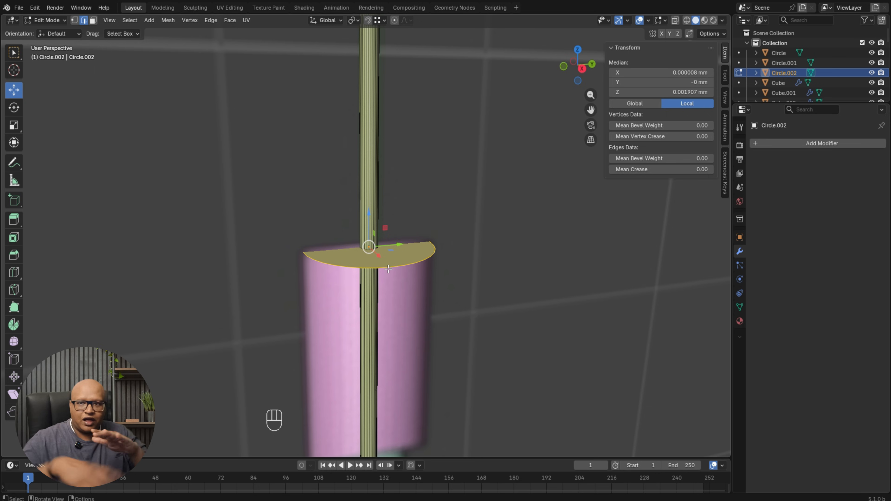
# Extrude the socket face about 88 mm down to the top of the lampshade in the reference.
pyautogui.scroll(-3, 351, 279)
pyautogui.moveTo(348, 325); pyautogui.dragTo(345, 302, button='middle')
pyautogui.keyDown('shift'); pyautogui.moveTo(346, 302); pyautogui.dragTo(361, 121, button='middle'); pyautogui.keyUp('shift')
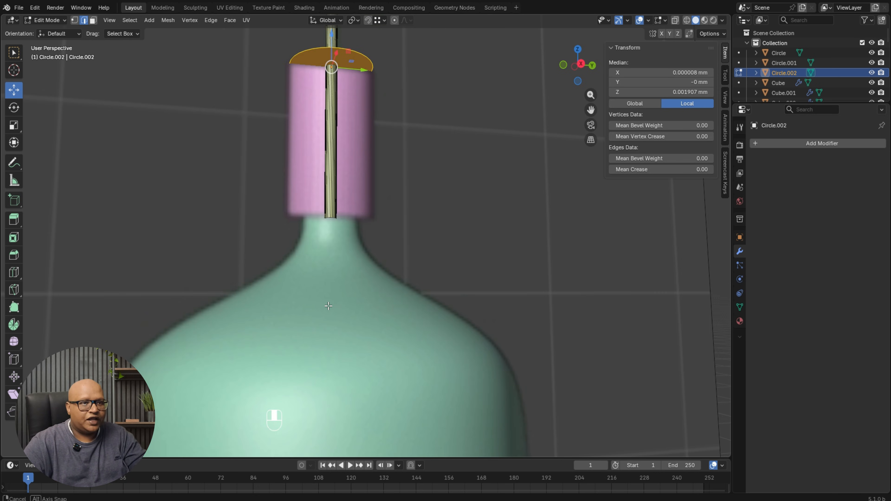
pyautogui.press('e')
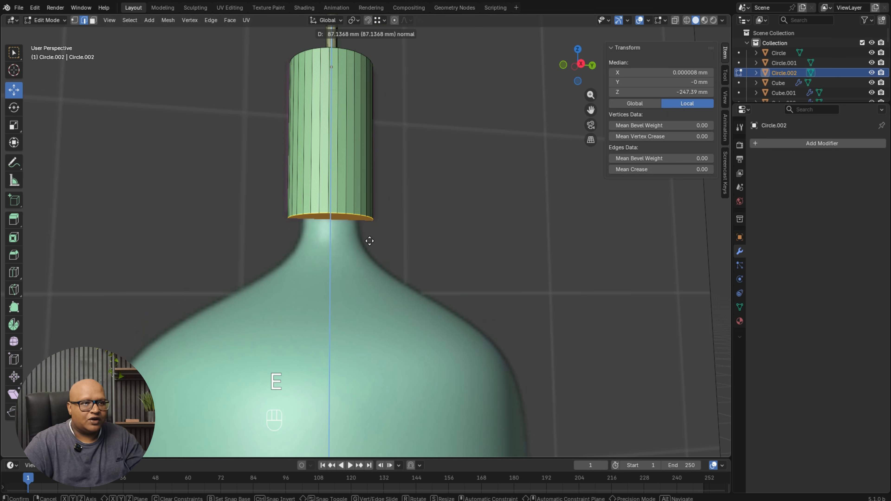
pyautogui.click(368, 240)
pyautogui.press('Tab')
# Inset the socket's top and bottom faces together twice, shrinking the innermost faces close to the cord.
pyautogui.scroll(-5, 385, 193)
pyautogui.keyDown('alt'); pyautogui.moveTo(381, 198); pyautogui.dragTo(456, 267, button='middle'); pyautogui.keyUp('alt')
pyautogui.scroll(3, 305, 228)
pyautogui.keyDown('shift'); pyautogui.moveTo(527, 306); pyautogui.dragTo(461, 285, button='middle'); pyautogui.keyUp('shift')
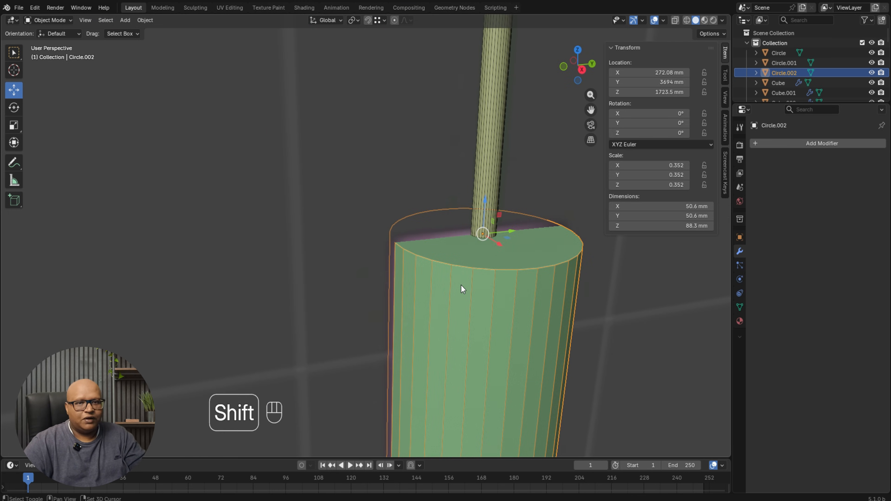
pyautogui.keyDown('shift'); pyautogui.moveTo(538, 267); pyautogui.dragTo(500, 268, button='middle'); pyautogui.keyUp('shift')
pyautogui.scroll(-1, 449, 249)
pyautogui.press('Tab')
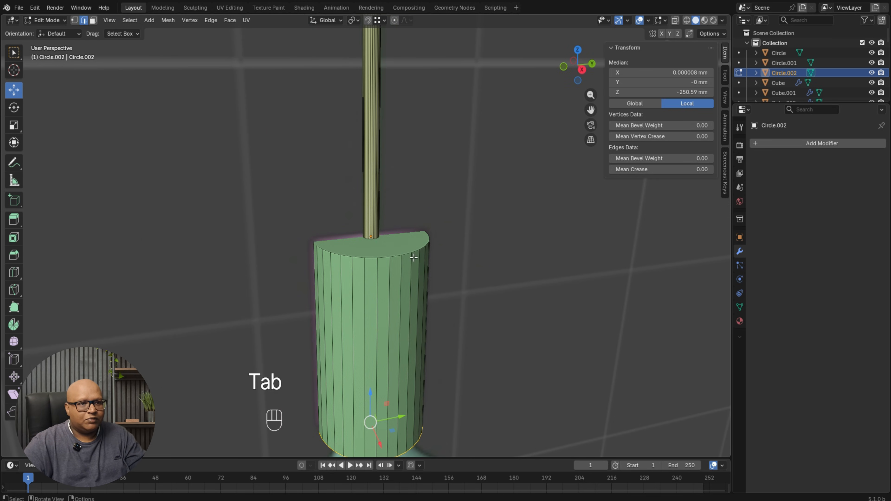
pyautogui.click(395, 247)
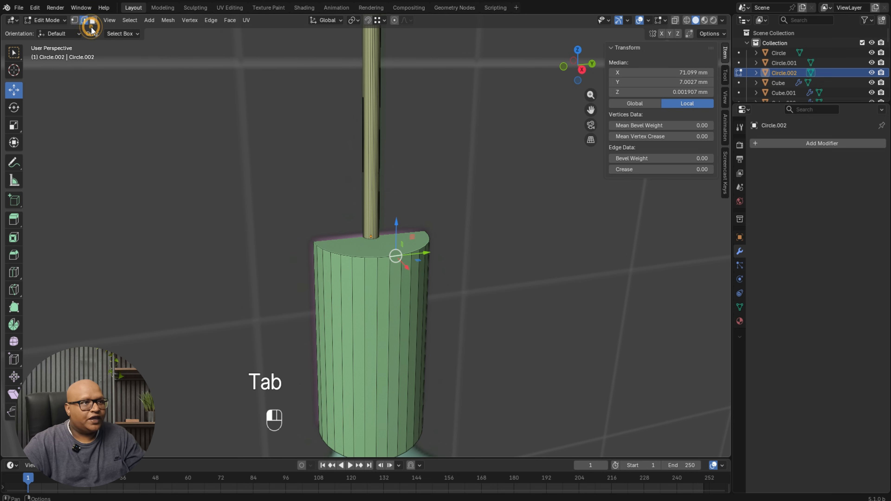
pyautogui.click(94, 20)
pyautogui.click(362, 246)
pyautogui.moveTo(385, 397); pyautogui.dragTo(393, 255, button='middle')
pyautogui.keyDown('shift'); pyautogui.click(311, 48); pyautogui.keyUp('shift')
pyautogui.moveTo(367, 130); pyautogui.dragTo(443, 250, button='middle')
pyautogui.press('i')
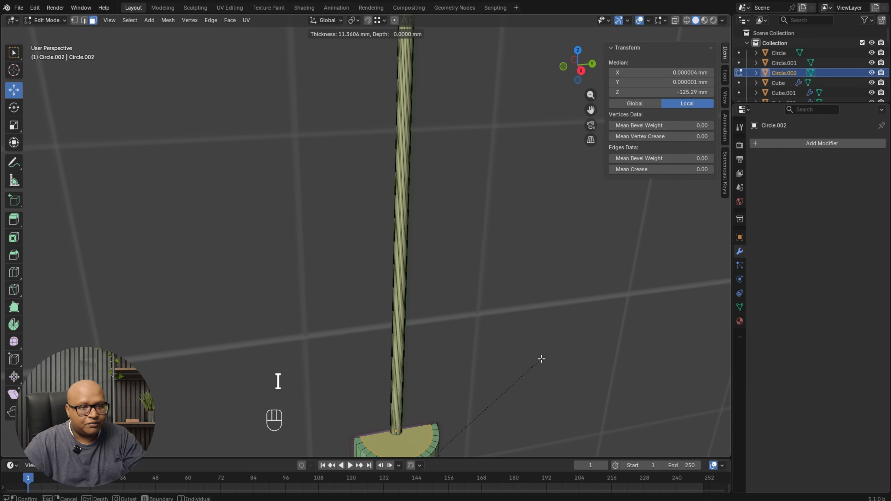
pyautogui.click(542, 358)
pyautogui.press('i')
pyautogui.click(512, 361)
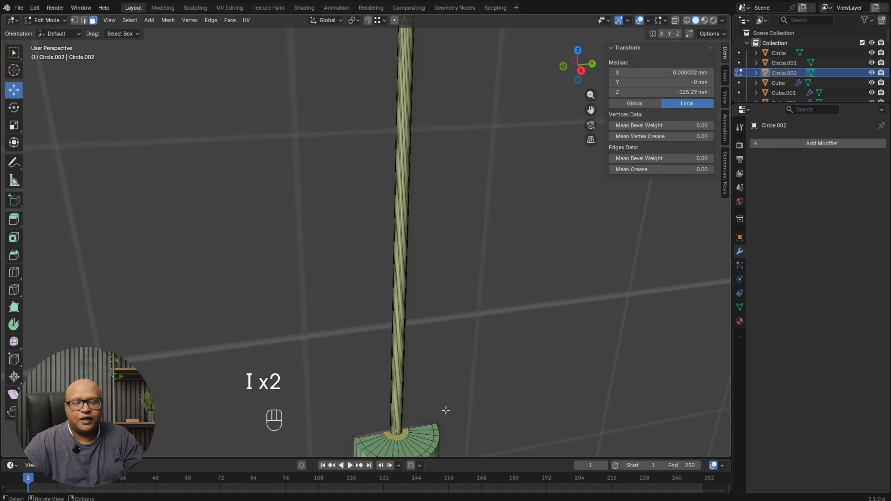
# Bevel the outer edge loops at the socket's top and bottom together with a small single-segment bevel.
pyautogui.keyDown('shift'); pyautogui.moveTo(446, 410); pyautogui.dragTo(407, 258, button='middle'); pyautogui.keyUp('shift')
pyautogui.press('Tab')
pyautogui.click(439, 210)
pyautogui.click(368, 248)
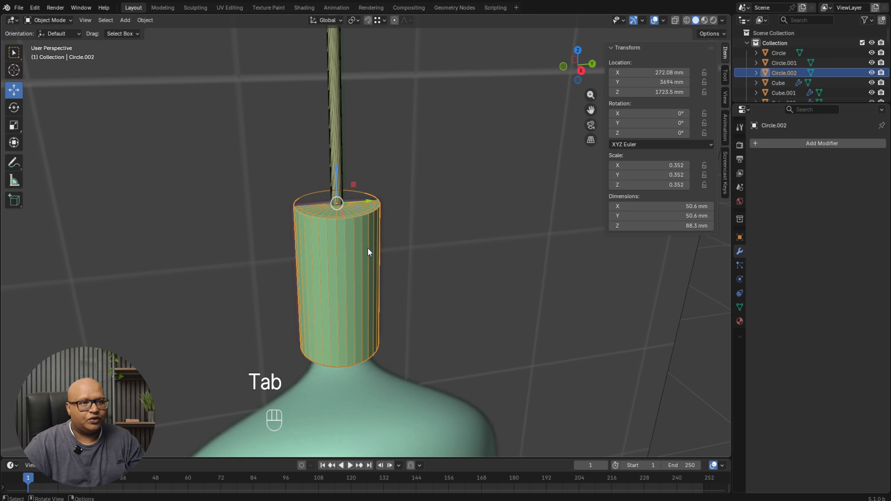
pyautogui.scroll(2, 360, 226)
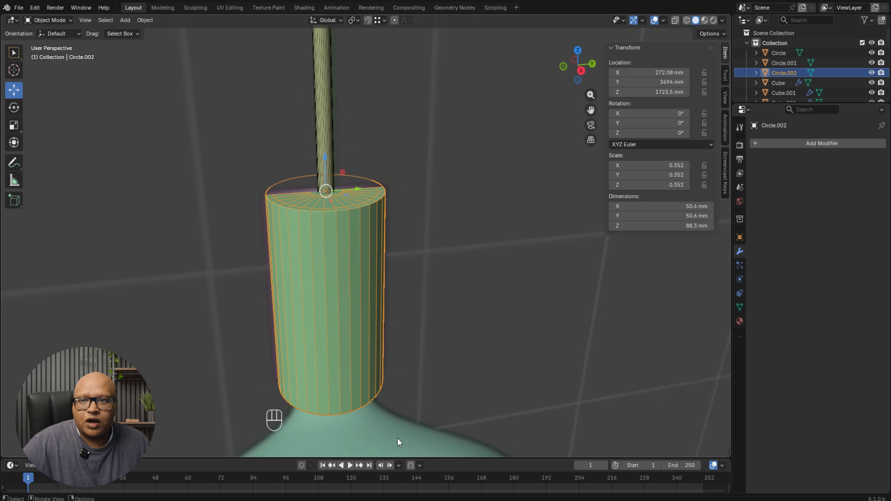
pyautogui.press('Tab')
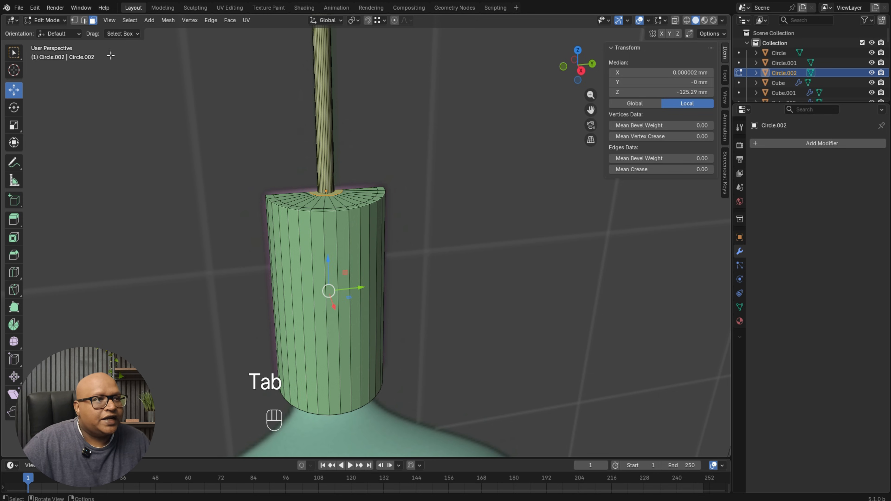
pyautogui.click(84, 20)
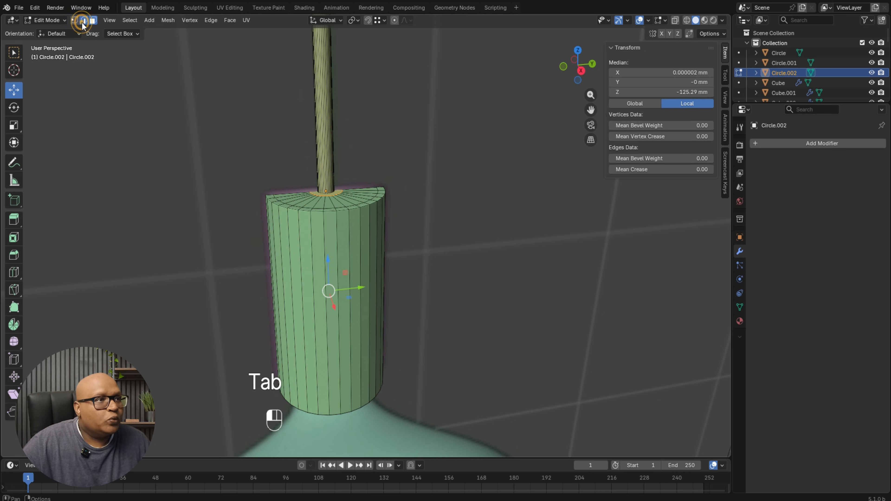
pyautogui.keyDown('alt'); pyautogui.click(330, 212); pyautogui.keyUp('alt')
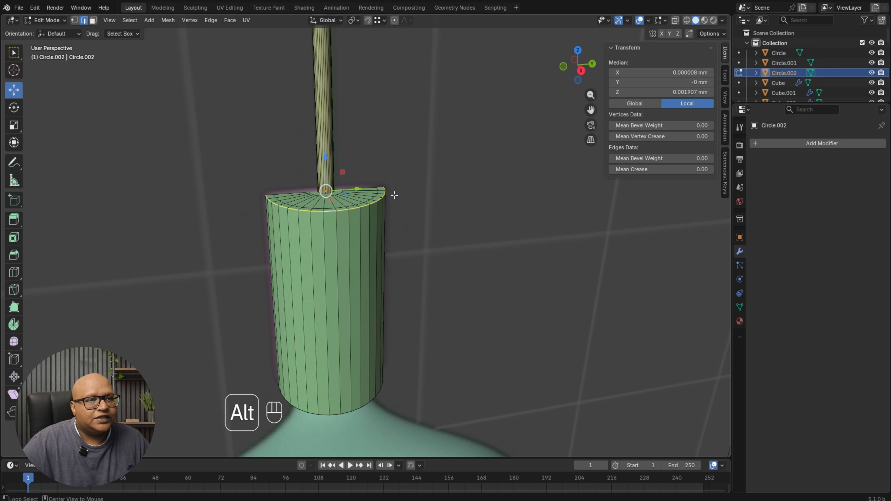
pyautogui.keyDown('alt'); pyautogui.keyDown('shift'); pyautogui.click(335, 415); pyautogui.keyUp('shift'); pyautogui.keyUp('alt')
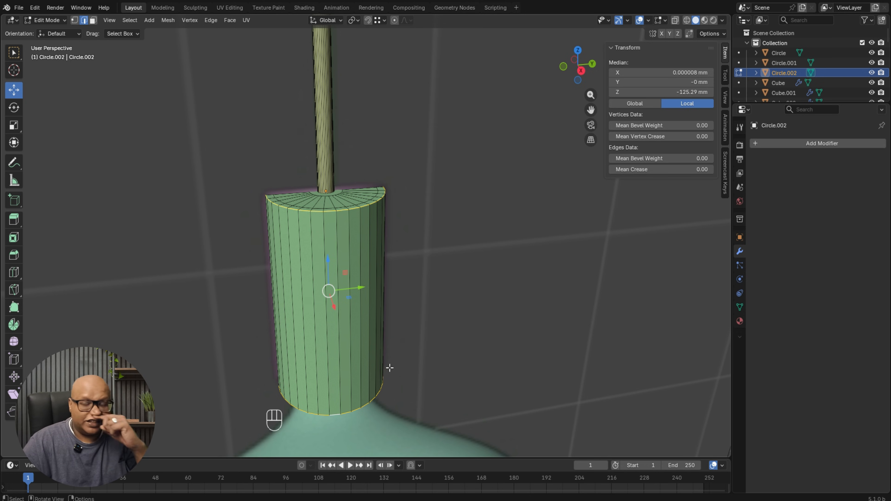
pyautogui.hotkey('ctrl', 'b')
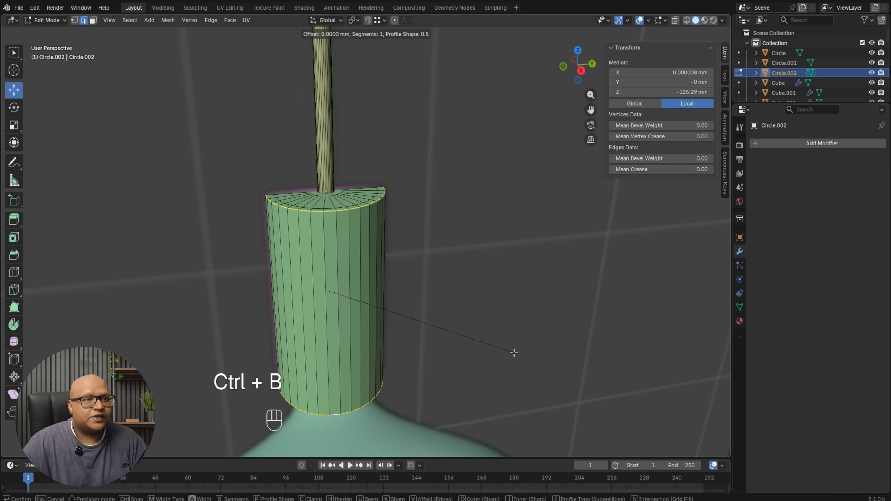
pyautogui.click(516, 354)
# Add a Subdivision modifier to the socket and set its viewport level to 2.
pyautogui.press('Tab')
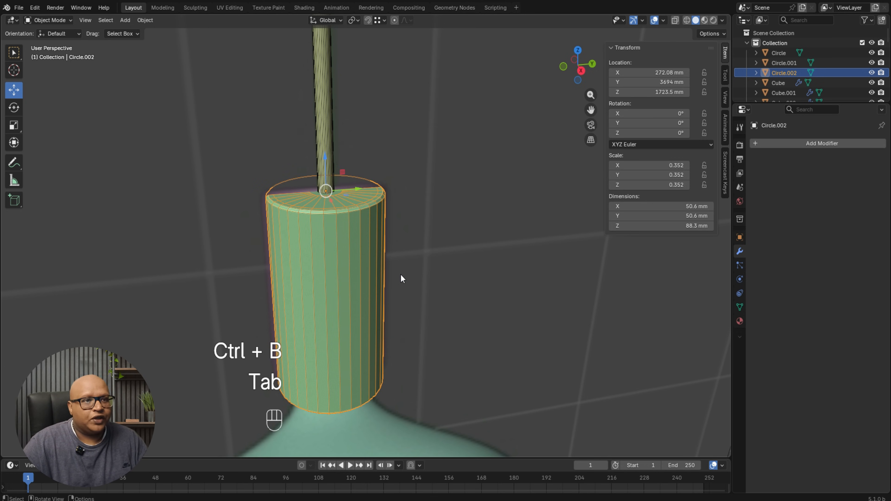
pyautogui.hotkey('ctrl', '1')
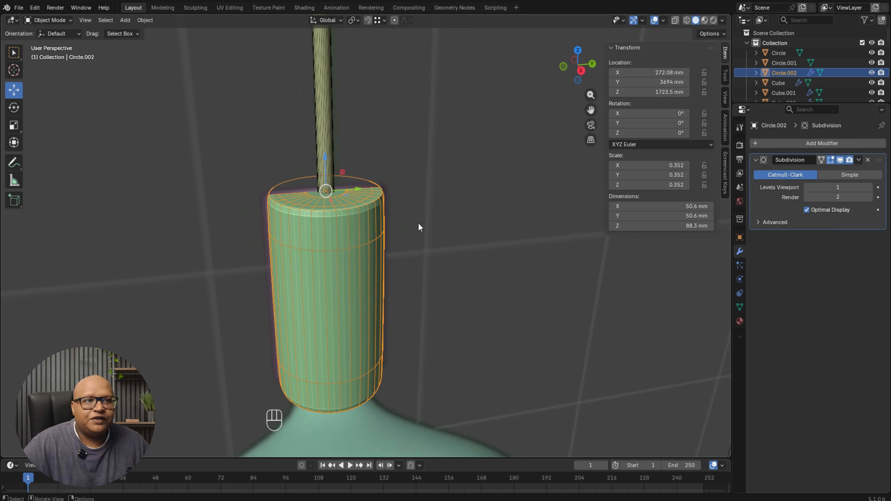
pyautogui.click(870, 187)
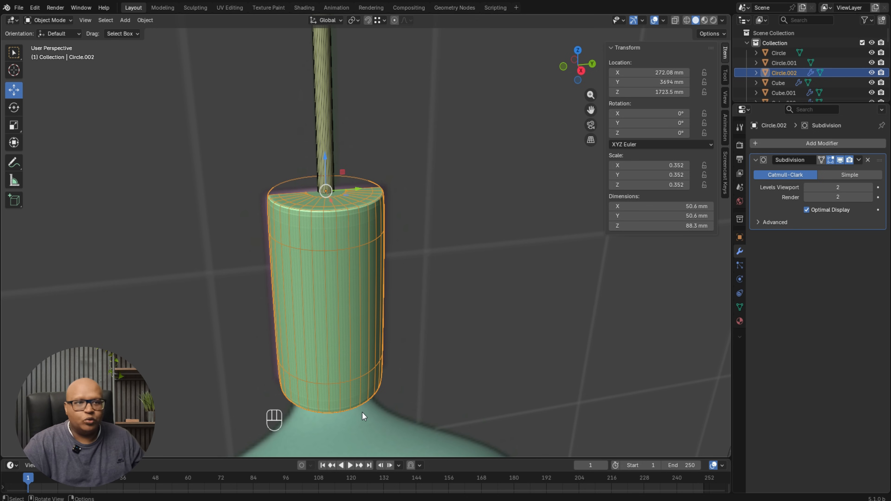
# Add two loop cuts around the socket's side, sliding one close to the top rim and the other close to the bottom rim.
pyautogui.press('Tab')
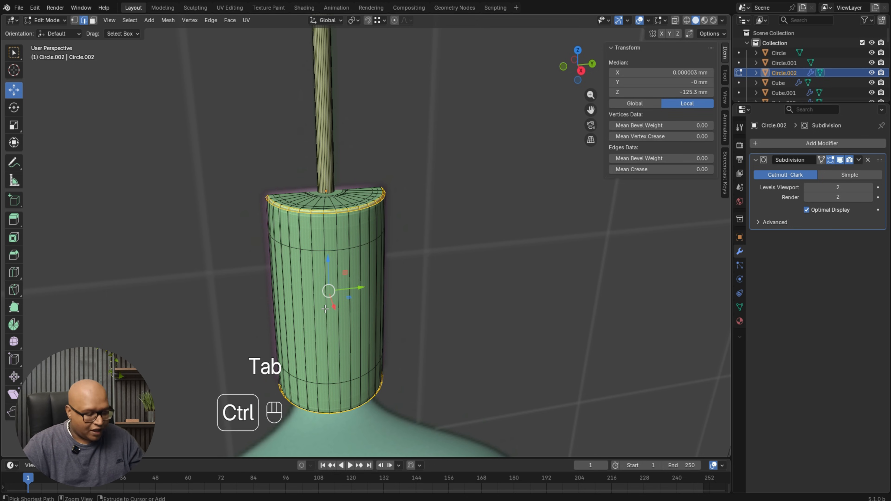
pyautogui.hotkey('ctrl', 'r')
pyautogui.click(326, 302)
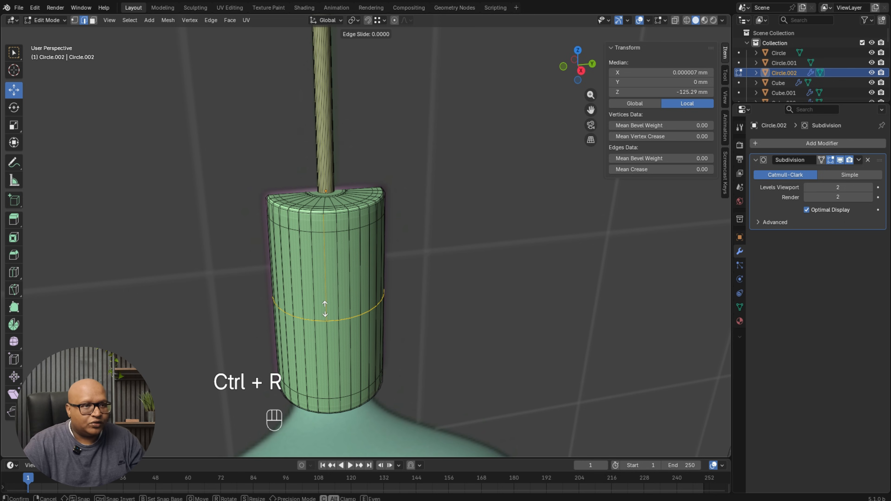
pyautogui.click(322, 218)
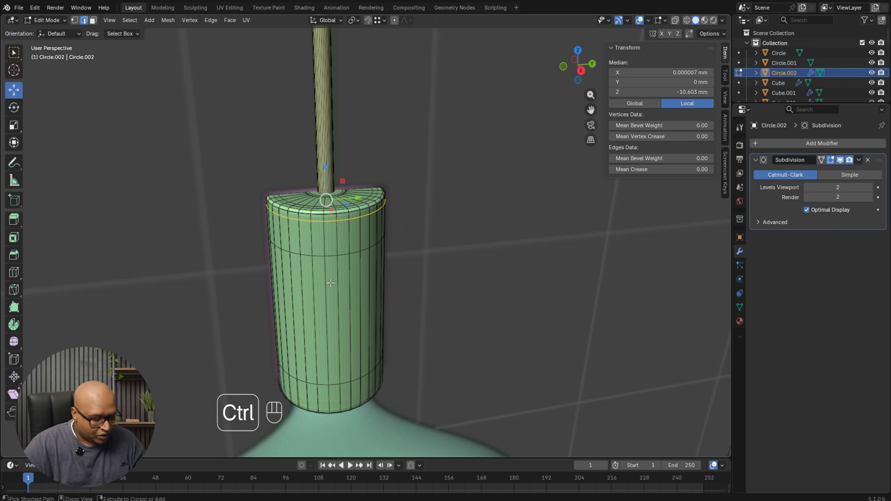
pyautogui.hotkey('ctrl', 'r')
pyautogui.click(332, 292)
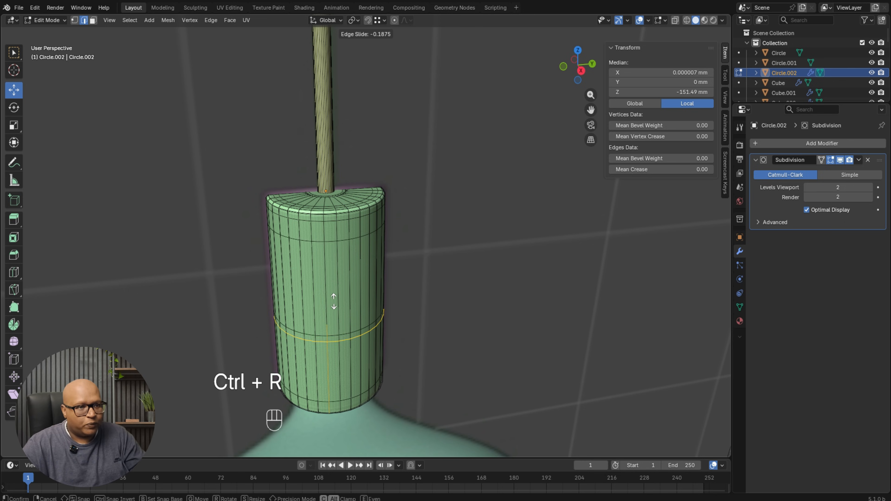
pyautogui.click(341, 364)
pyautogui.press('Tab')
# Duplicate the edge loop around the socket's underside, place the copy just below the socket, and separate it into its own object.
pyautogui.moveTo(342, 324); pyautogui.dragTo(423, 320, button='middle')
pyautogui.scroll(-5, 423, 323)
pyautogui.keyDown('alt'); pyautogui.moveTo(298, 315); pyautogui.dragTo(578, 275, button='middle'); pyautogui.keyUp('alt')
pyautogui.keyDown('shift'); pyautogui.moveTo(338, 244); pyautogui.dragTo(334, 206, button='middle'); pyautogui.keyUp('shift')
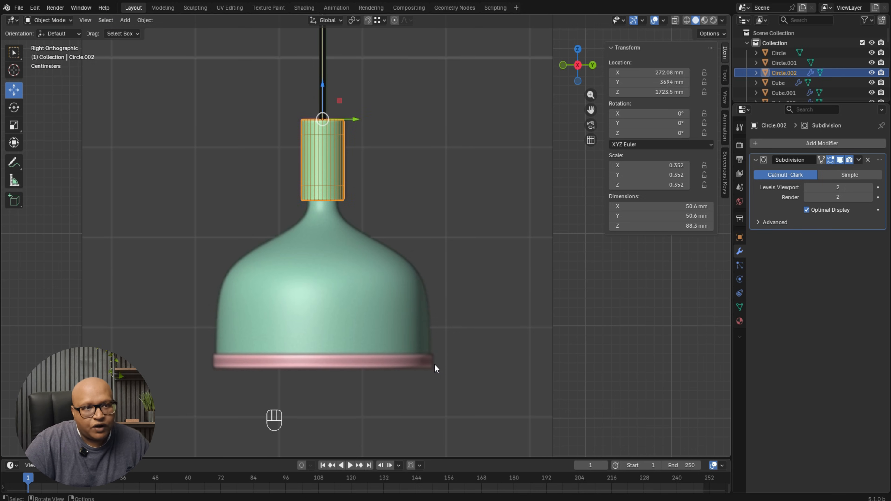
pyautogui.moveTo(336, 262); pyautogui.dragTo(374, 247, button='middle')
pyautogui.scroll(6, 387, 165)
pyautogui.keyDown('shift'); pyautogui.moveTo(401, 151); pyautogui.dragTo(386, 230, button='middle'); pyautogui.keyUp('shift')
pyautogui.press('Tab')
pyautogui.press('Tab')
pyautogui.press('Tab')
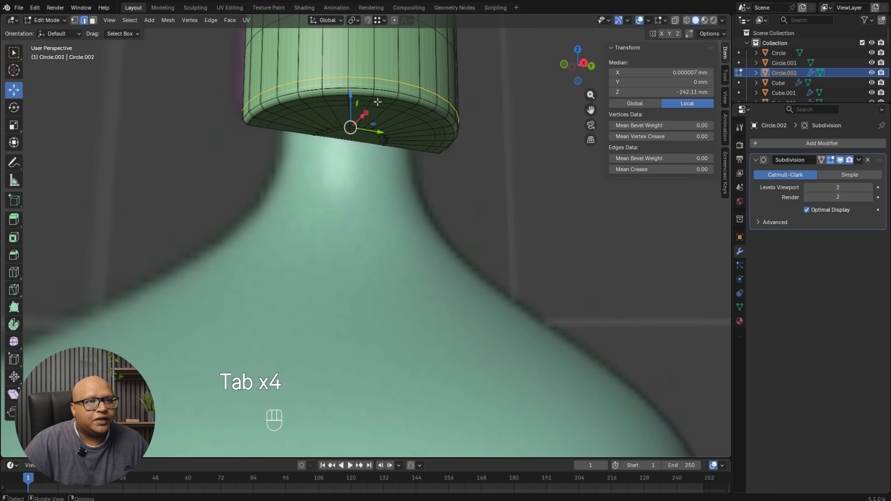
pyautogui.click(377, 102)
pyautogui.click(379, 99)
pyautogui.click(380, 95)
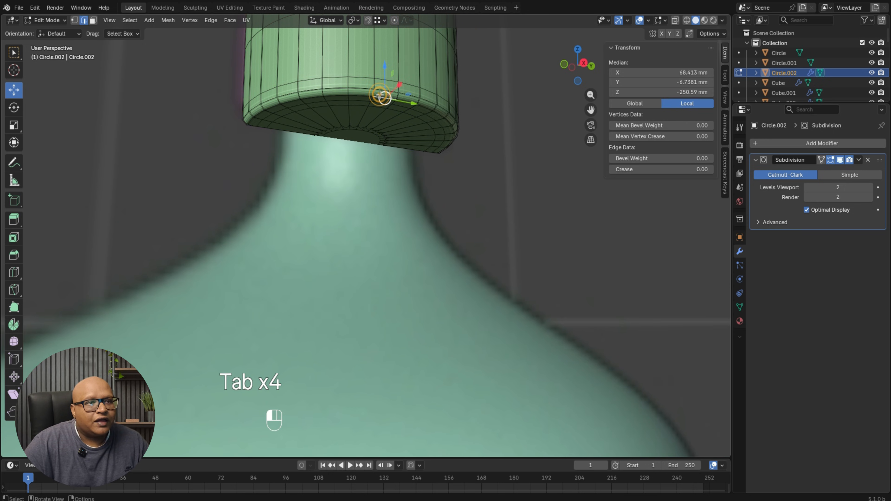
pyautogui.keyDown('alt'); pyautogui.click(378, 94); pyautogui.keyUp('alt')
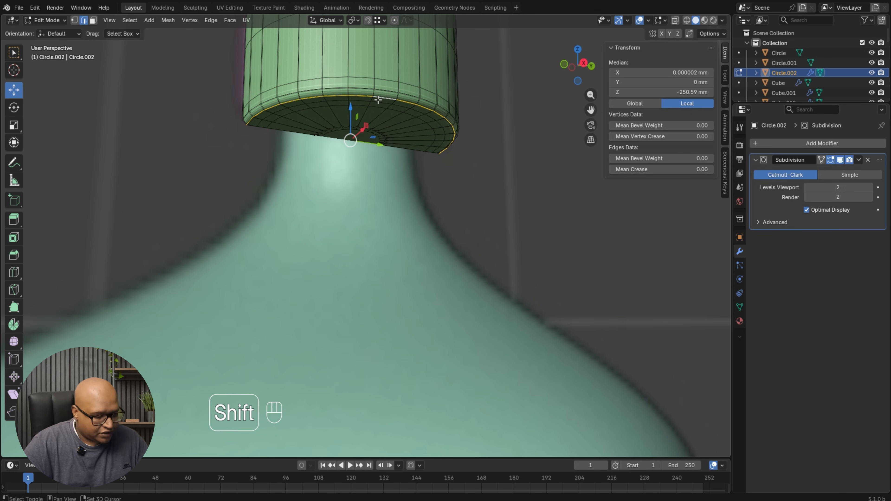
pyautogui.hotkey('shift', 'd')
pyautogui.click(379, 133)
pyautogui.press('p')
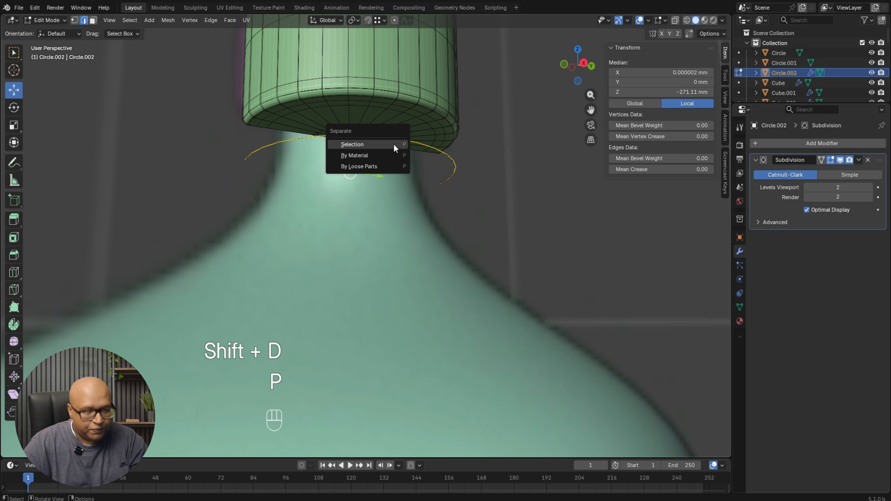
pyautogui.click(395, 145)
pyautogui.press('Tab')
# Select the separated ring in side view and set its origin to its geometry.
pyautogui.click(402, 142)
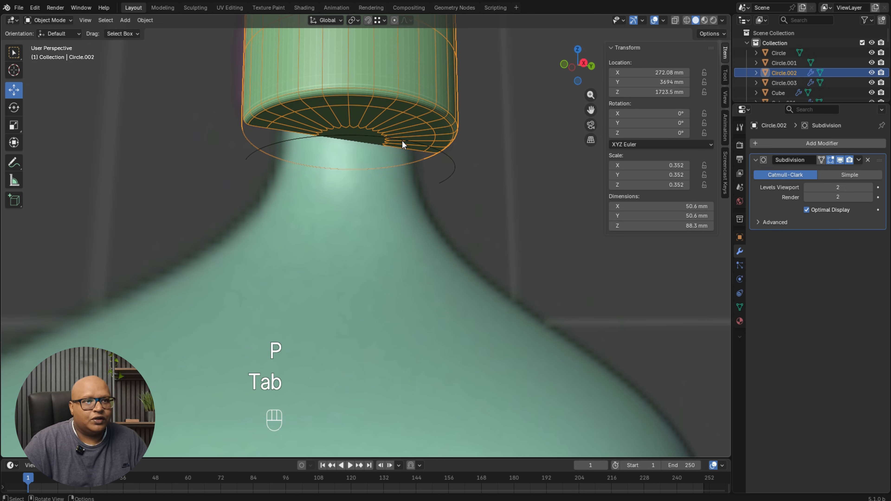
pyautogui.click(402, 141)
pyautogui.click(402, 141)
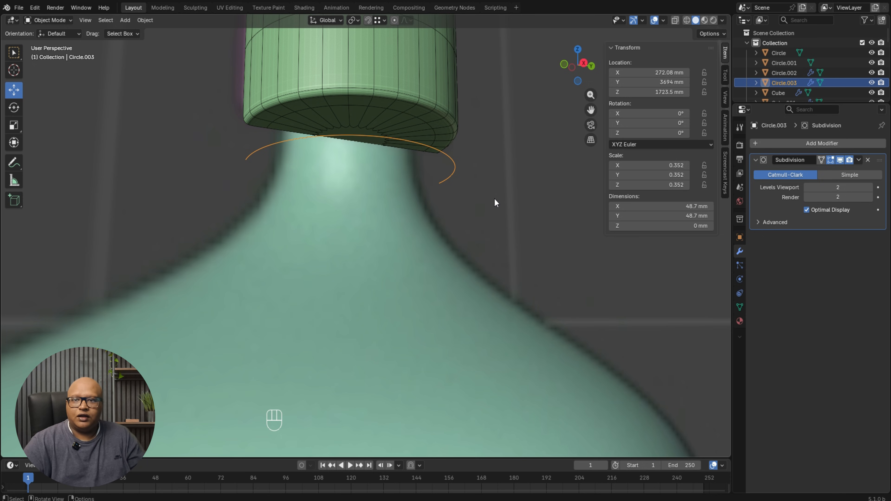
pyautogui.moveTo(494, 202); pyautogui.dragTo(266, 206, button='middle')
pyautogui.scroll(2, 266, 206)
pyautogui.hotkey('ctrl', 'alt', 'x')
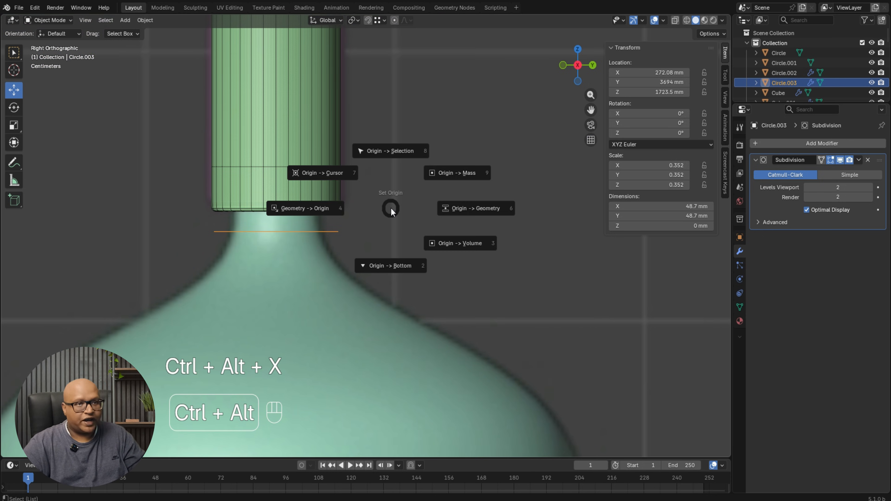
pyautogui.click(451, 208)
# Scale the ring down to the lampshade neck's width and raise it to the socket's base at about Z 1636.5 mm.
pyautogui.press('s')
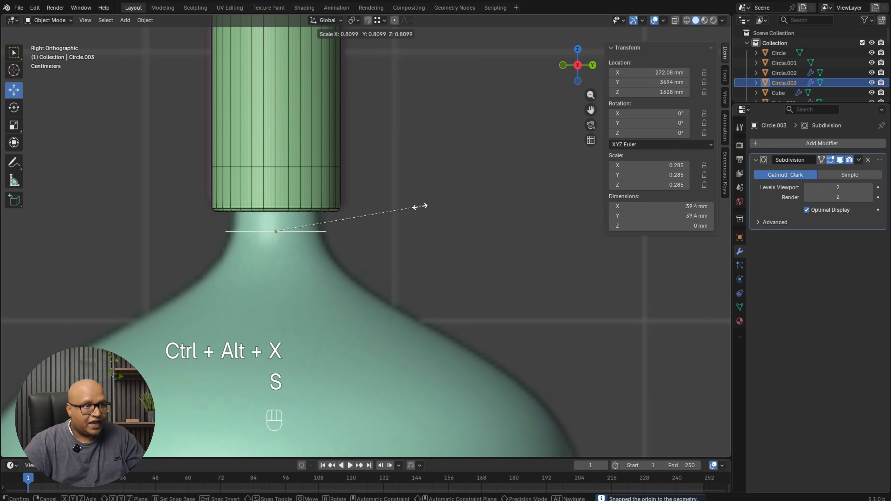
pyautogui.click(409, 204)
pyautogui.moveTo(277, 197); pyautogui.dragTo(279, 173)
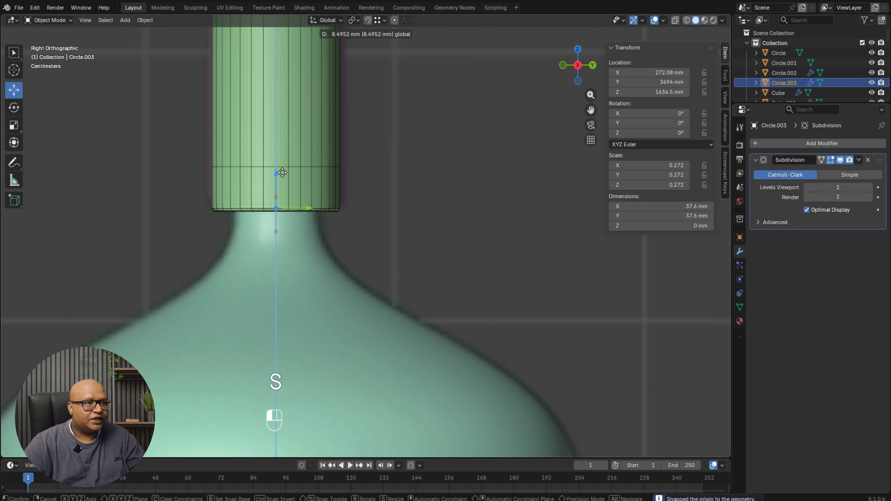
pyautogui.press('s')
pyautogui.click(378, 190)
# Extrude the whole ring straight down to form the short neck of the lampshade.
pyautogui.press('Tab')
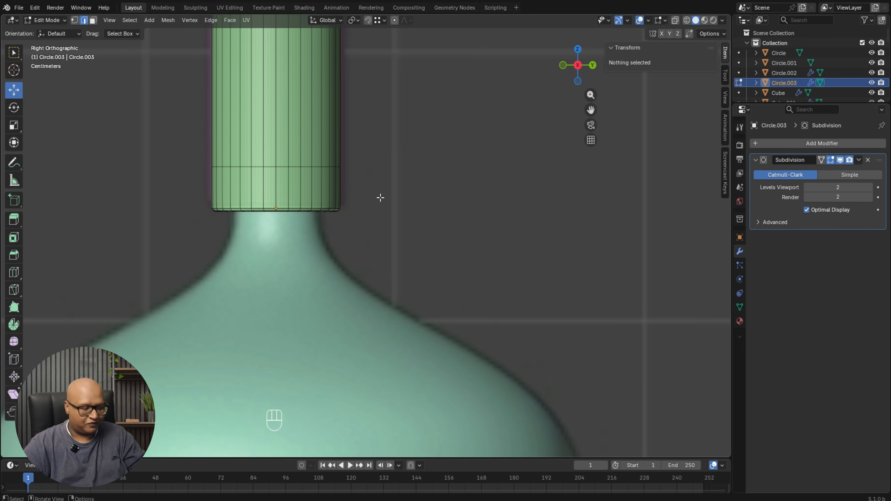
pyautogui.press('a')
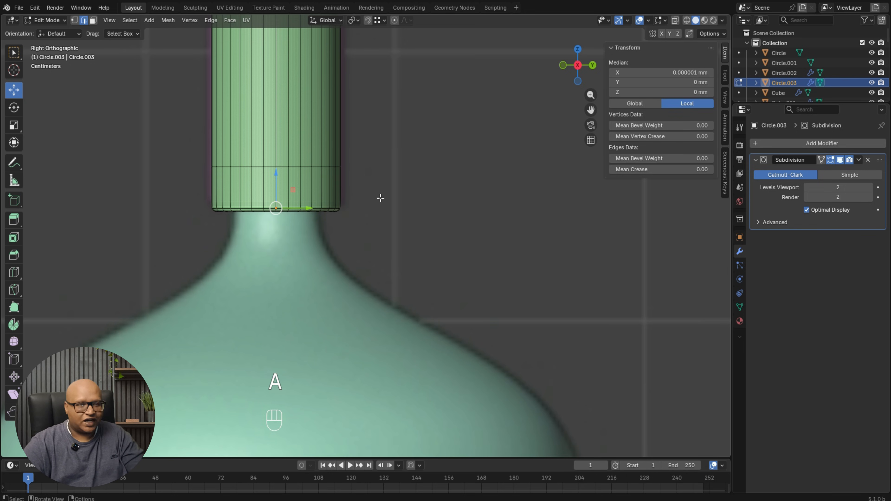
pyautogui.press('e')
pyautogui.click(388, 223)
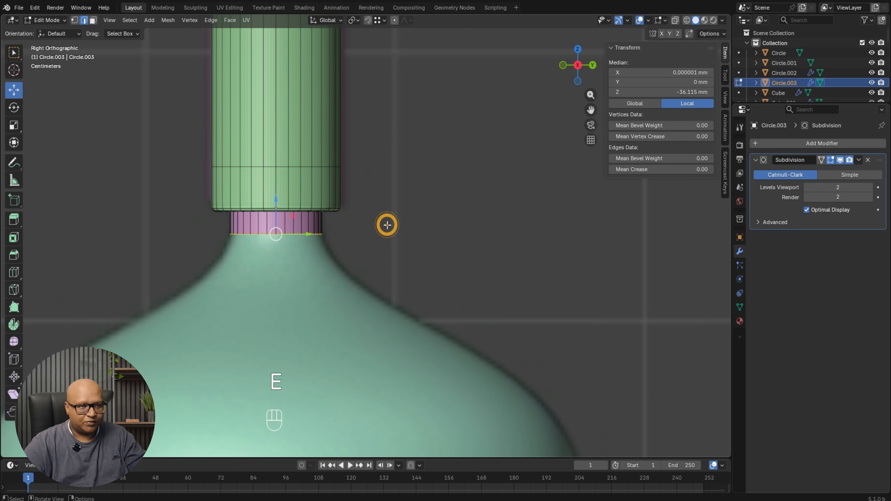
pyautogui.keyDown('shift'); pyautogui.moveTo(388, 223); pyautogui.dragTo(374, 195, button='middle'); pyautogui.keyUp('shift')
# Extrude the neck's lower loop about 22 mm down and scale it out to the shade's outline in the reference.
pyautogui.press('e')
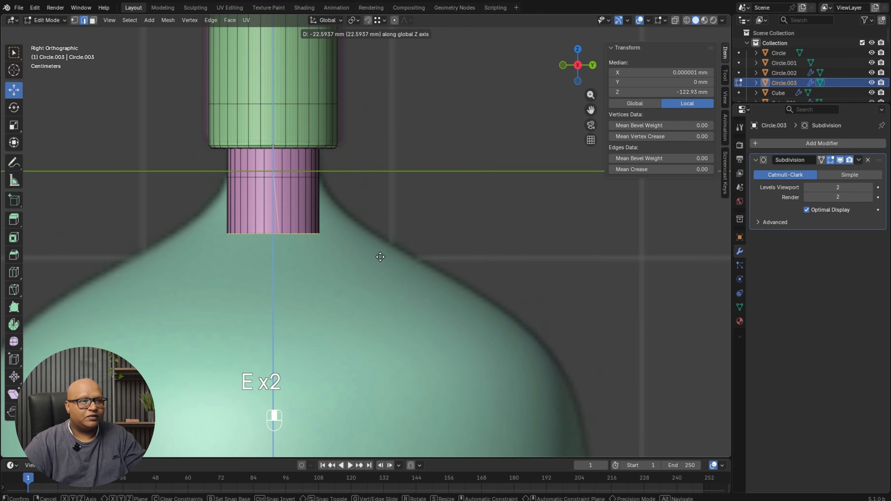
pyautogui.click(385, 255)
pyautogui.press('s')
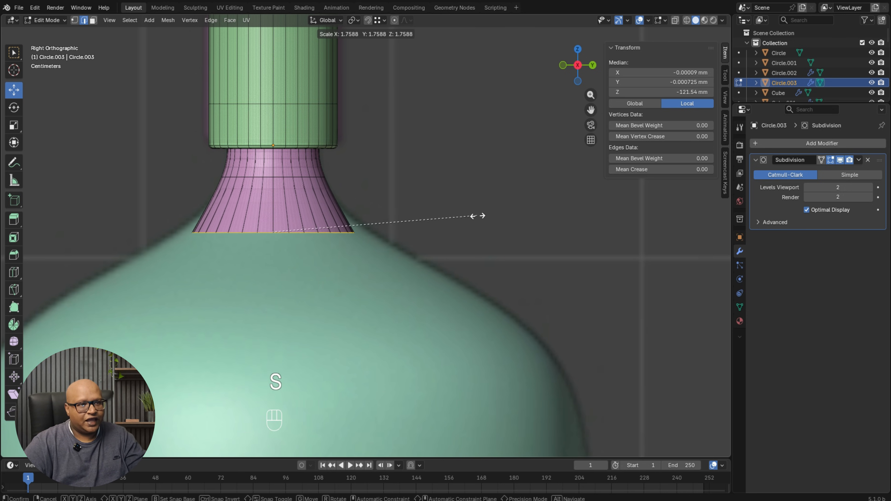
pyautogui.click(527, 173)
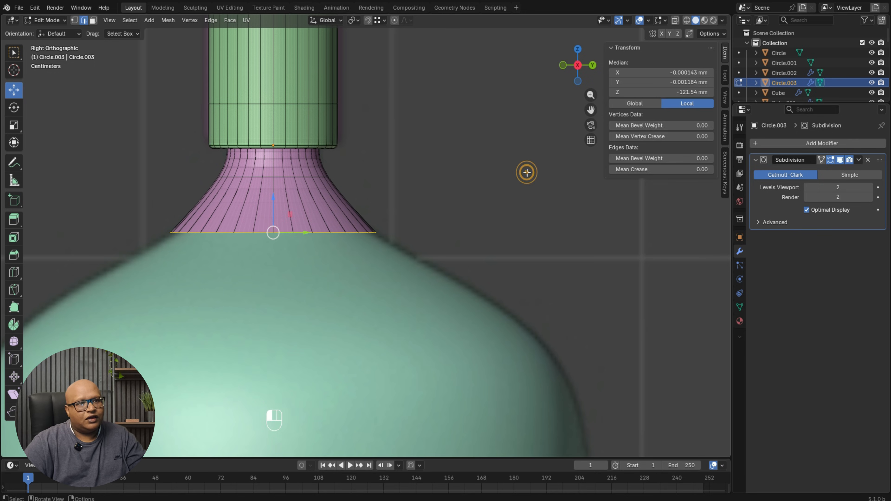
# Extrude the loop down to the shade's shoulder, adjusting its width and height to follow the reference outline.
pyautogui.scroll(-2, 527, 173)
pyautogui.keyDown('shift'); pyautogui.moveTo(527, 173); pyautogui.dragTo(401, 205, button='middle'); pyautogui.keyUp('shift')
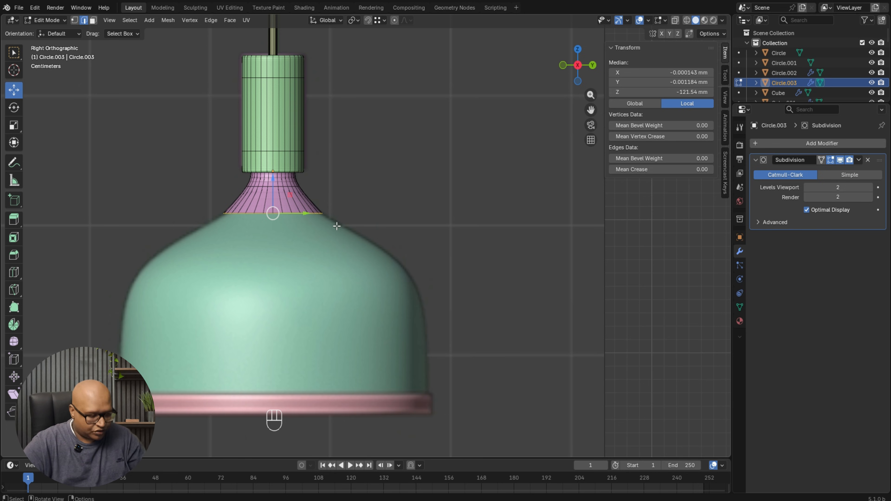
pyautogui.press('e')
pyautogui.click(341, 279)
pyautogui.press('s')
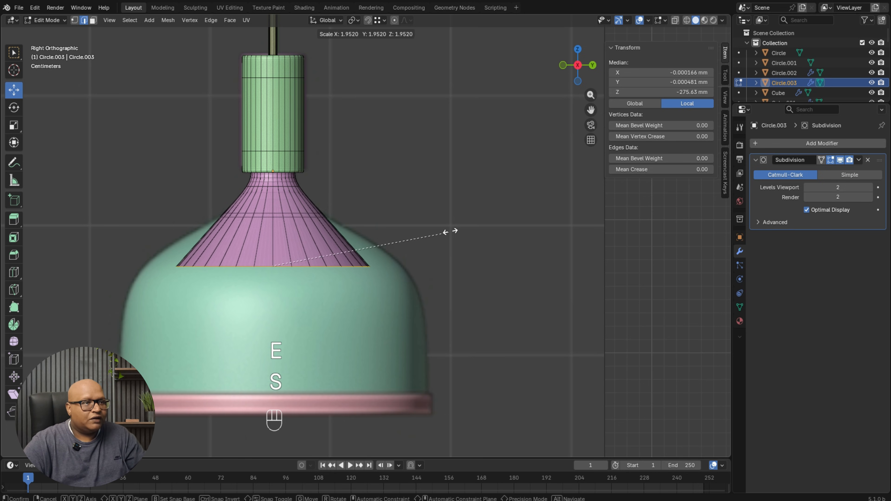
pyautogui.click(517, 213)
pyautogui.moveTo(273, 233); pyautogui.dragTo(273, 255)
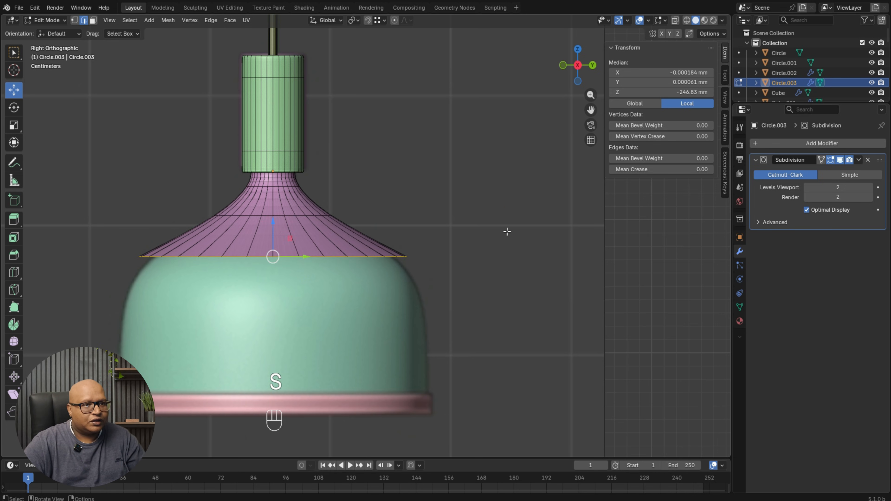
pyautogui.press('s')
pyautogui.click(497, 225)
# Extrude the shoulder loop down, widen it to the shade's full width, and raise it to fit the reference curve.
pyautogui.press('e')
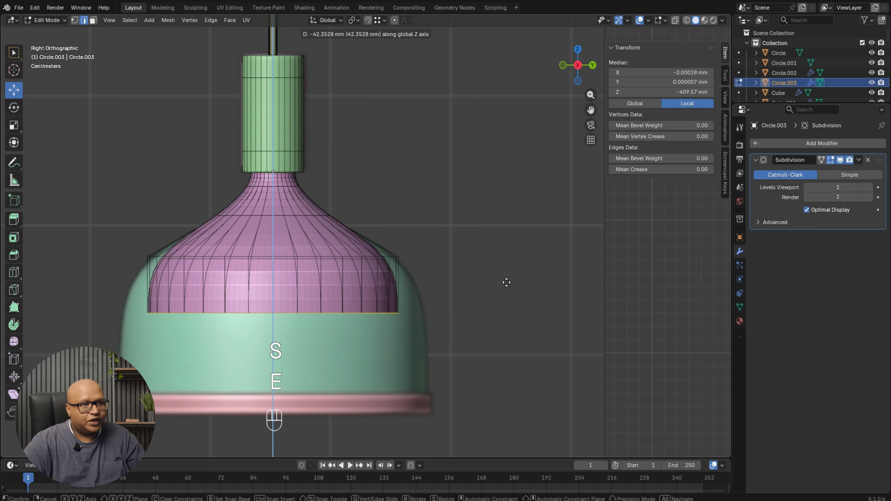
pyautogui.click(505, 279)
pyautogui.press('s')
pyautogui.click(561, 253)
pyautogui.moveTo(273, 278); pyautogui.dragTo(273, 259)
# Extrude the shade's bottom loop straight down in two stages to its lower rim and finish editing the mesh.
pyautogui.press('e')
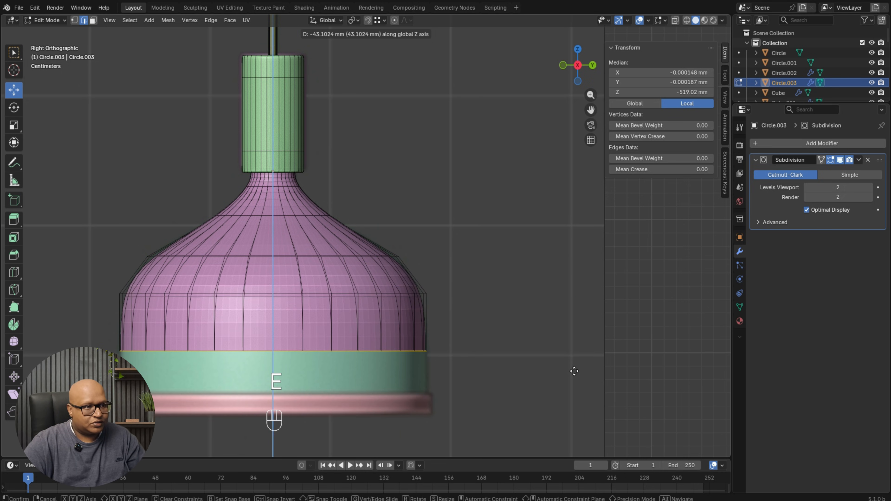
pyautogui.click(567, 358)
pyautogui.press('e')
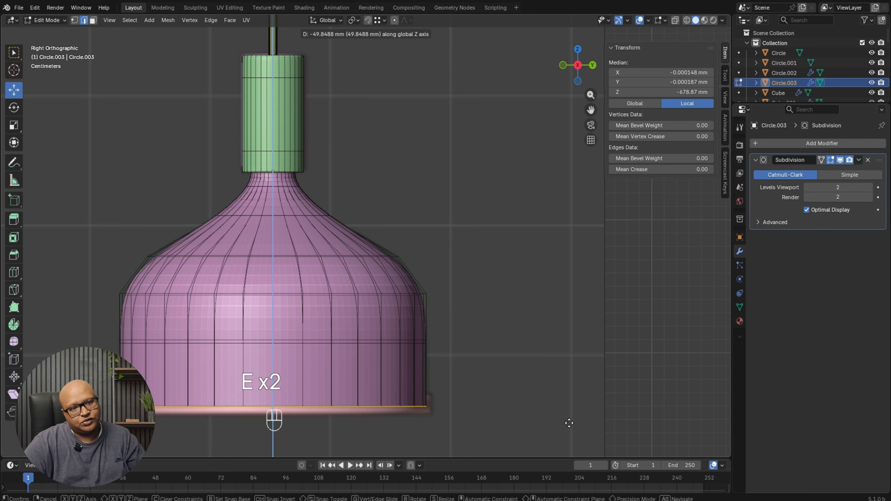
pyautogui.click(568, 421)
pyautogui.press('Tab')
pyautogui.scroll(-4, 351, 245)
pyautogui.click(351, 245)
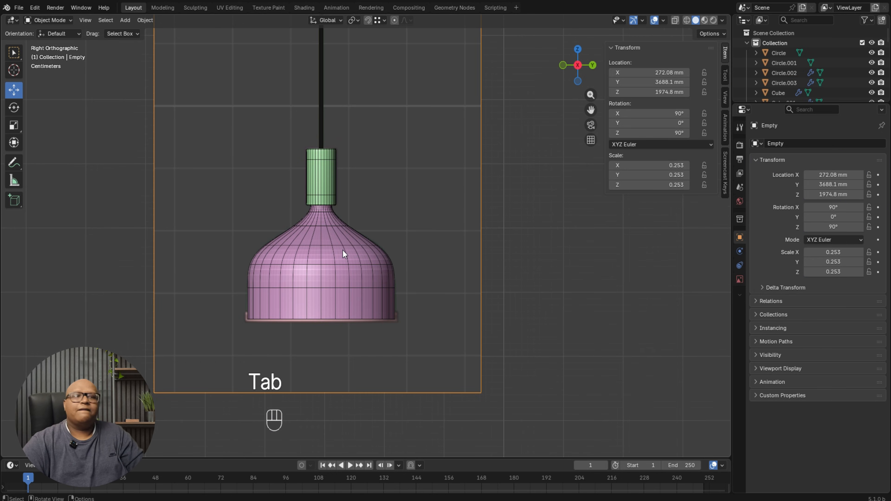
pyautogui.keyDown('shift'); pyautogui.moveTo(316, 237); pyautogui.dragTo(284, 266, button='middle'); pyautogui.keyUp('shift')
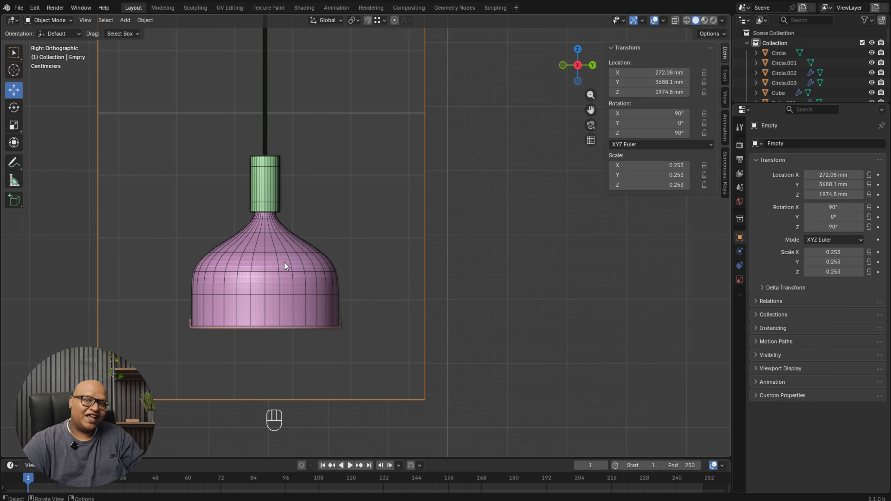
# Move the shade about 448 mm along Y so it stands clear of the reference lamp.
pyautogui.click(284, 262)
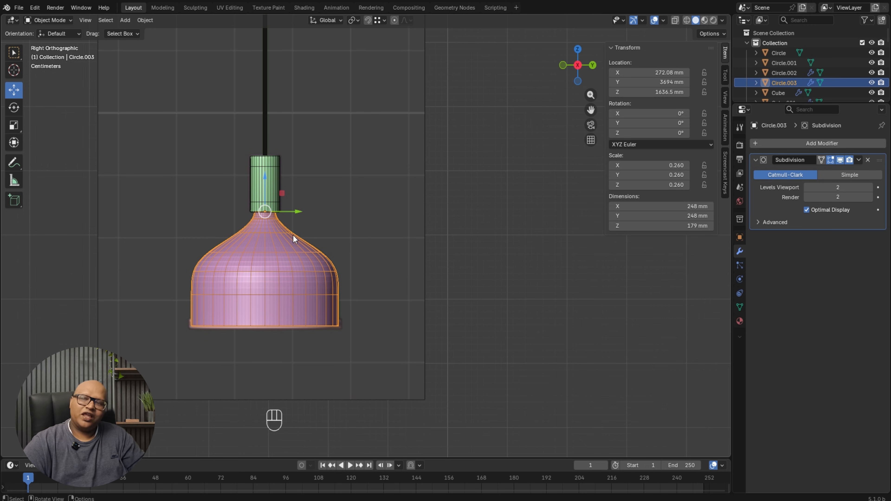
pyautogui.moveTo(296, 212); pyautogui.dragTo(562, 210)
pyautogui.keyDown('shift'); pyautogui.moveTo(299, 279); pyautogui.dragTo(350, 296, button='middle'); pyautogui.keyUp('shift')
pyautogui.scroll(2, 338, 299)
pyautogui.keyDown('shift'); pyautogui.moveTo(325, 301); pyautogui.dragTo(242, 281, button='middle'); pyautogui.keyUp('shift')
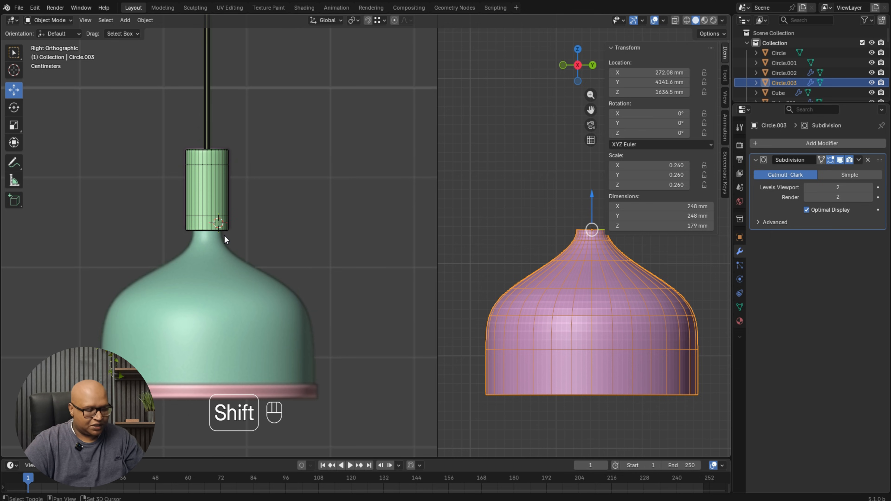
# Add a cube at the 3D cursor and merge all its vertices into a single point at the centre.
pyautogui.hotkey('shift', 'a')
pyautogui.moveTo(214, 236)
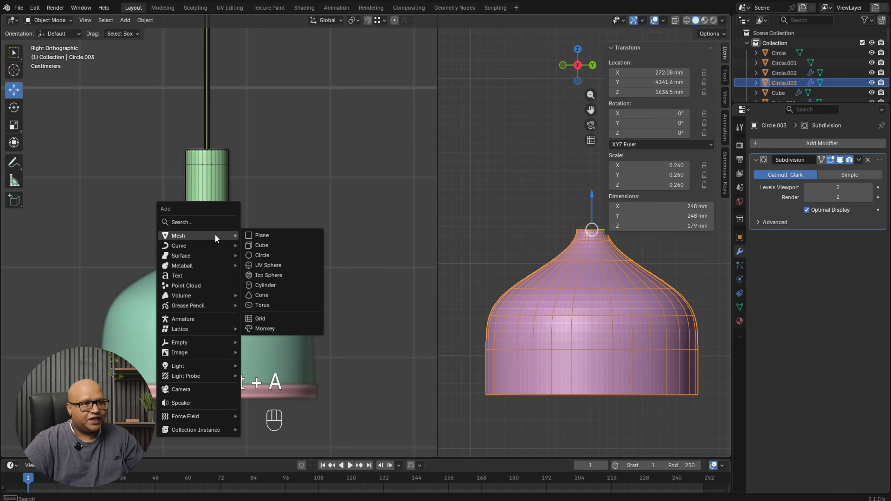
pyautogui.click(266, 246)
pyautogui.press('Tab')
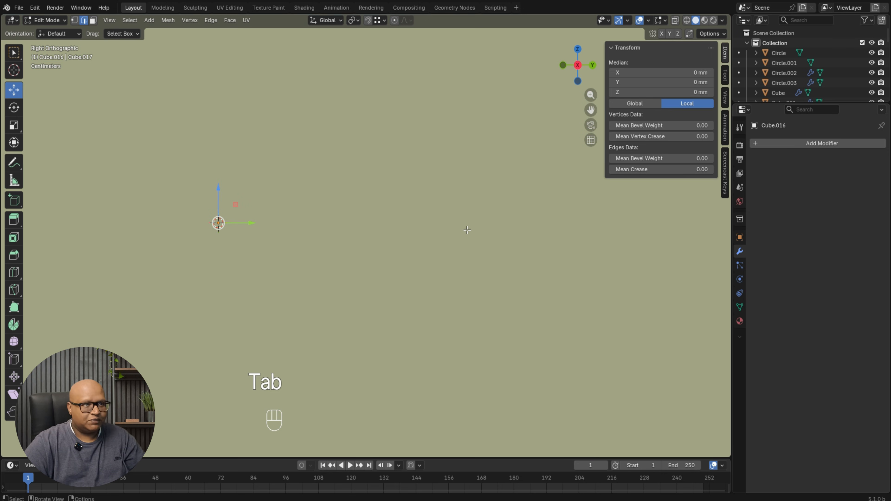
pyautogui.press('m')
pyautogui.click(527, 233)
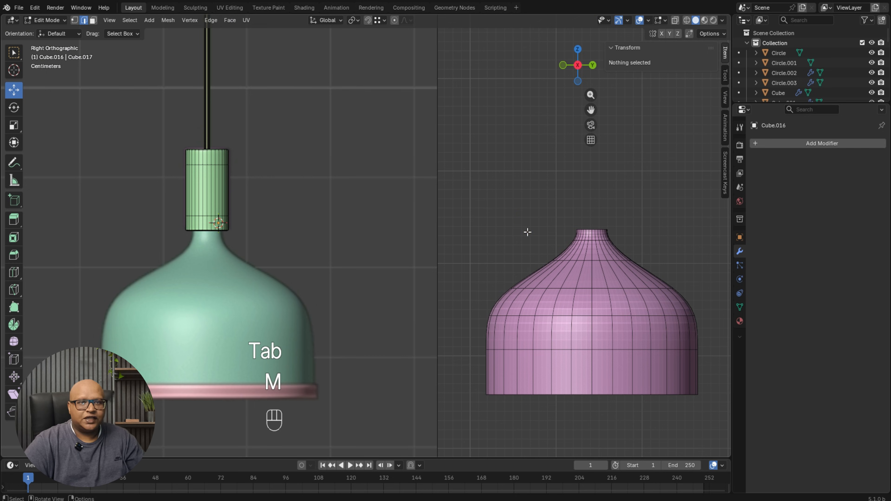
# Extrude the single vertex in five short segments along the reference shade's outline, from the neck to the shoulder.
pyautogui.keyDown('shift'); pyautogui.moveTo(265, 238); pyautogui.dragTo(302, 221, button='middle'); pyautogui.keyUp('shift')
pyautogui.scroll(2, 301, 221)
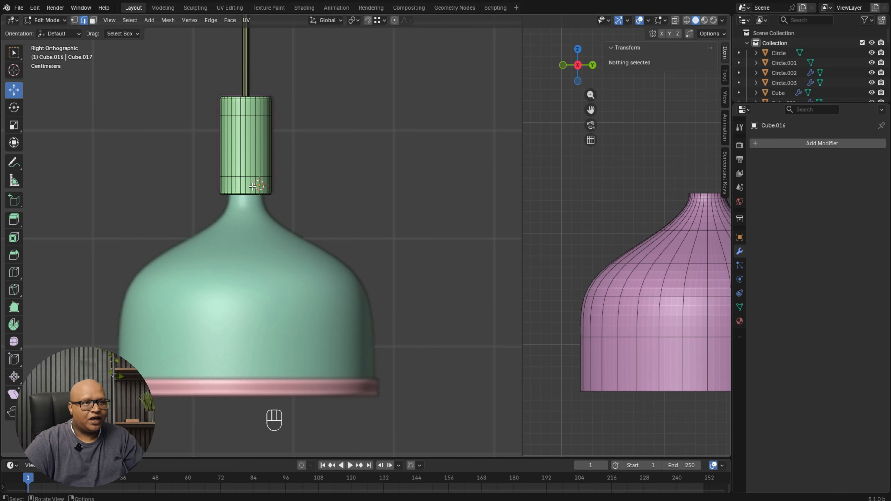
pyautogui.press('1')
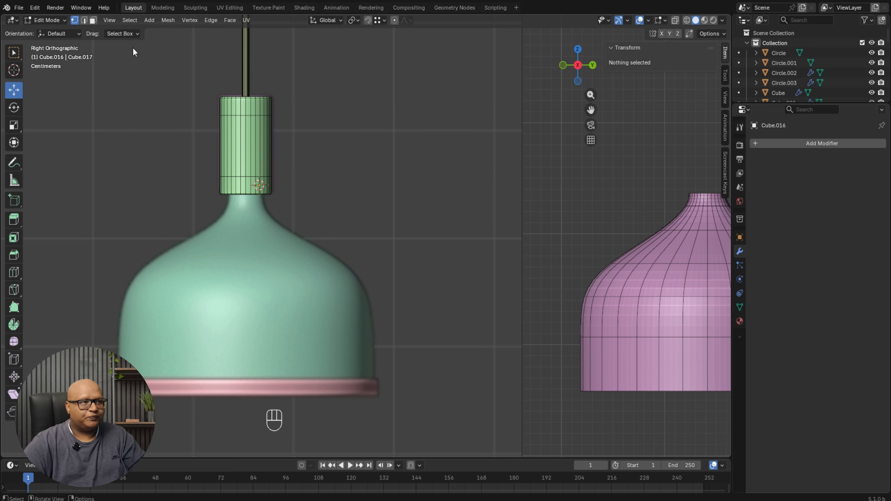
pyautogui.moveTo(217, 117); pyautogui.dragTo(320, 201)
pyautogui.press('e')
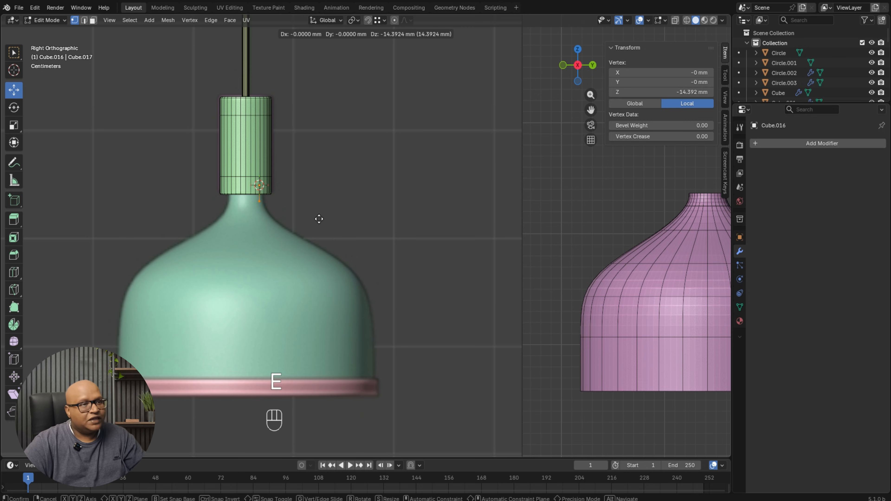
pyautogui.press('e')
pyautogui.press('e')
pyautogui.press('e')
pyautogui.press('e')
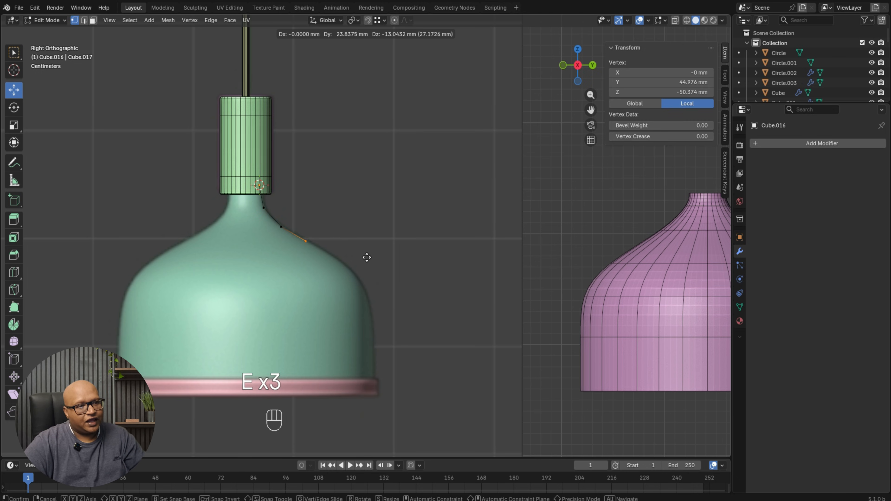
pyautogui.click(420, 295)
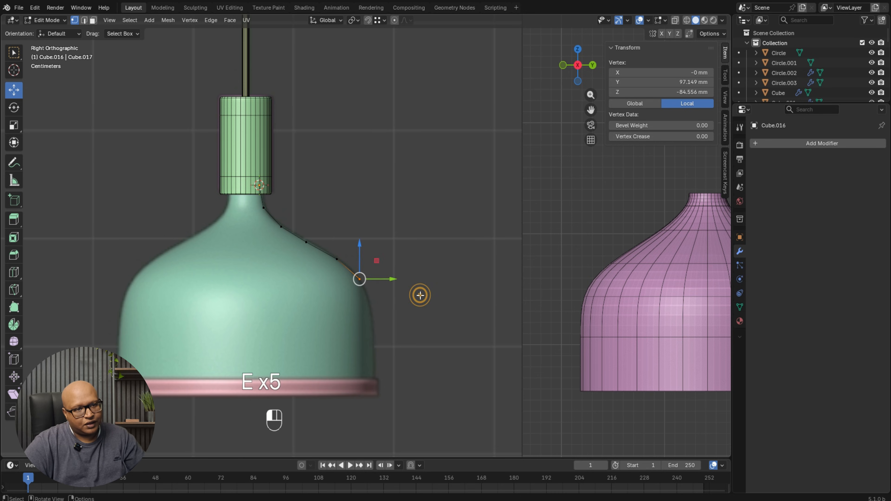
# Continue extruding the profile vertex around the shoulder and down the side to the shade's bottom edge, then finish editing.
pyautogui.press('e')
pyautogui.click(435, 322)
pyautogui.press('e')
pyautogui.click(437, 354)
pyautogui.press('e')
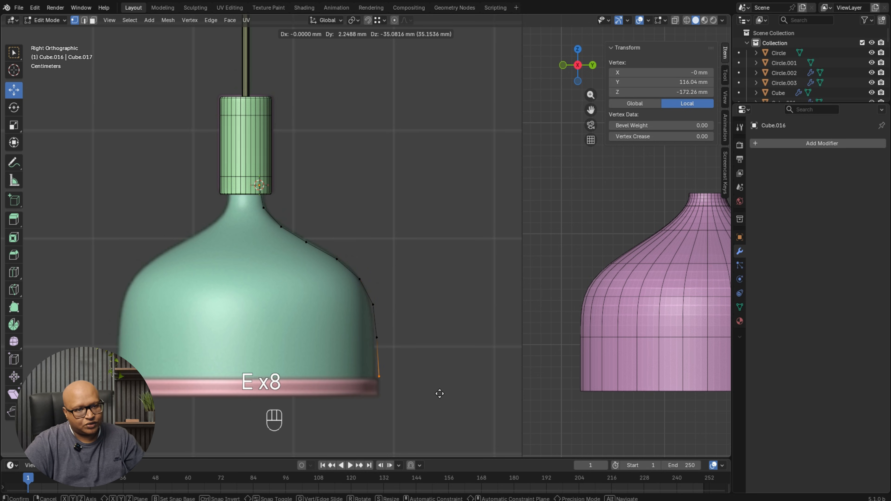
pyautogui.middleClick(439, 396)
pyautogui.click(438, 407)
pyautogui.press('Tab')
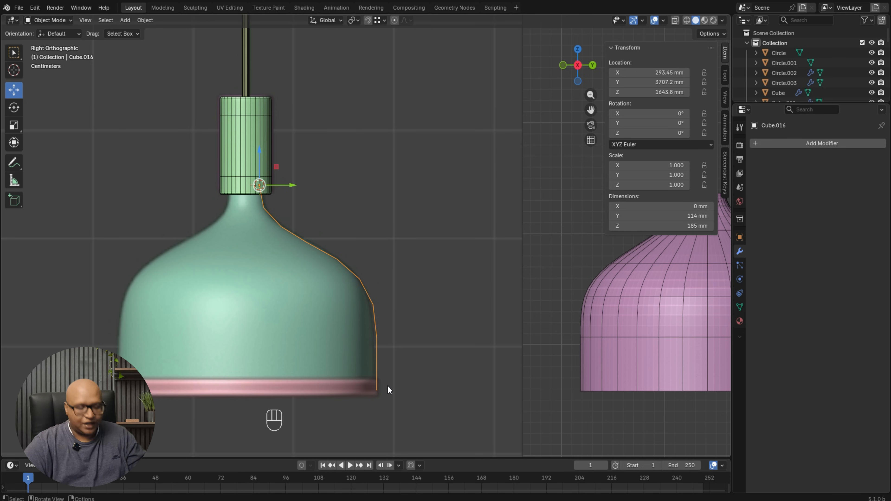
# Select all of the profile's edges and add a Screw modifier to revolve it into a shade.
pyautogui.press('Tab')
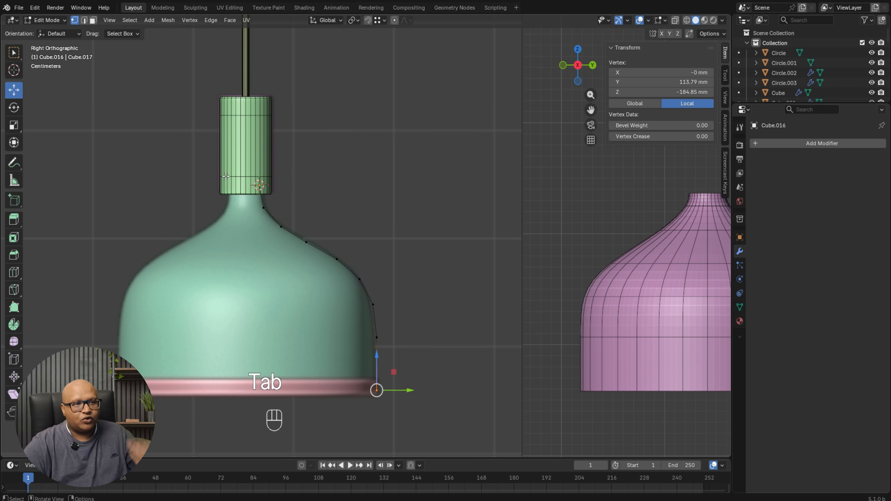
pyautogui.click(93, 20)
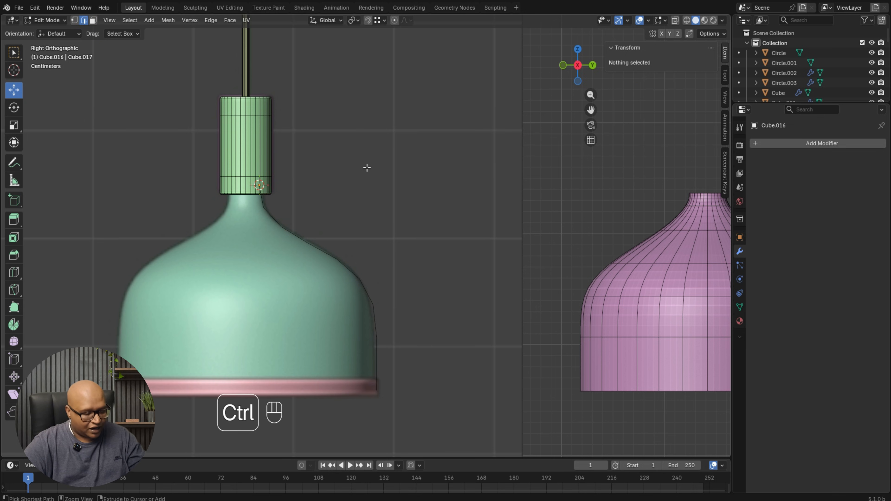
pyautogui.hotkey('ctrl', 'a')
pyautogui.press('a')
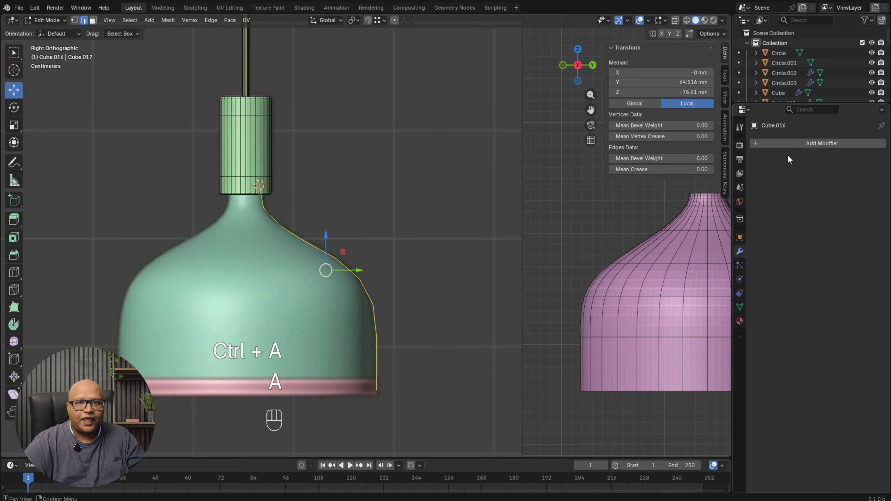
pyautogui.click(790, 146)
pyautogui.moveTo(788, 148)
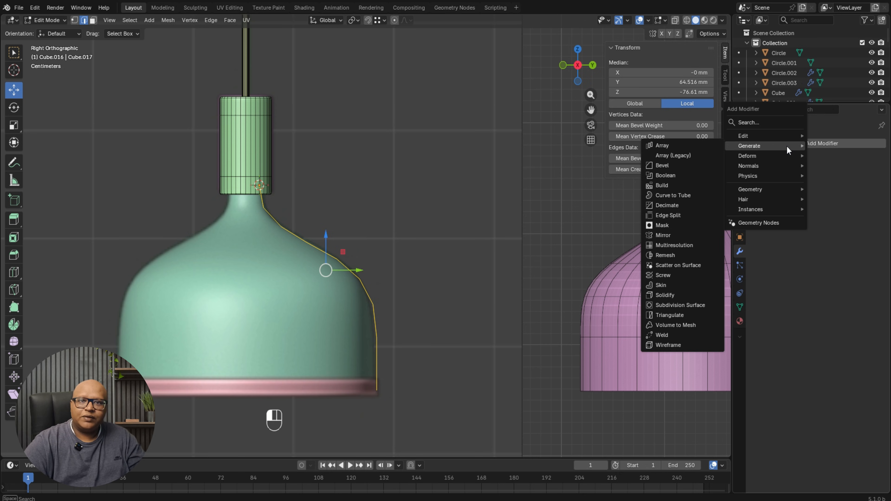
pyautogui.click(662, 277)
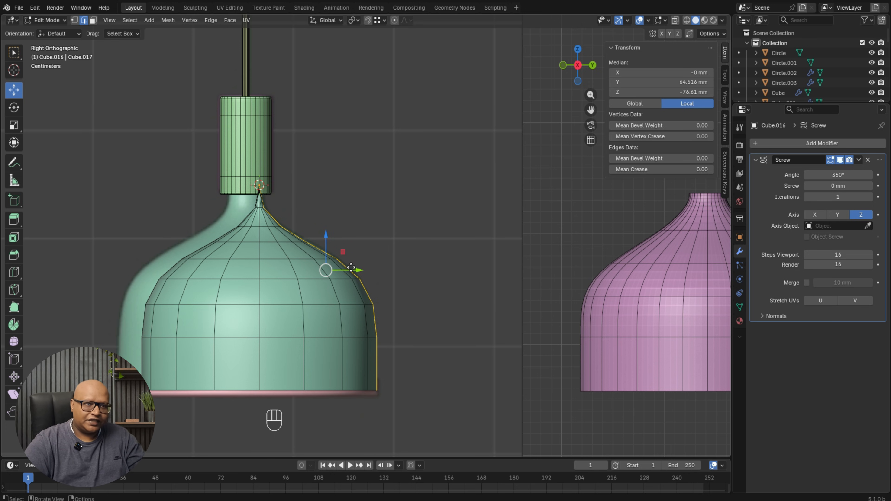
# Shift the profile about 19 mm outward along Y, and move the revolved shade about 13 mm back under the socket.
pyautogui.moveTo(351, 270); pyautogui.dragTo(370, 274)
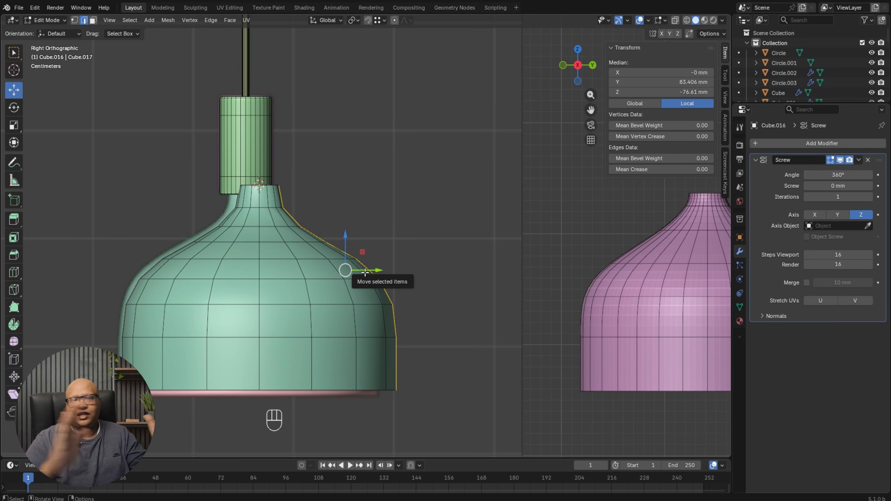
pyautogui.click(473, 242)
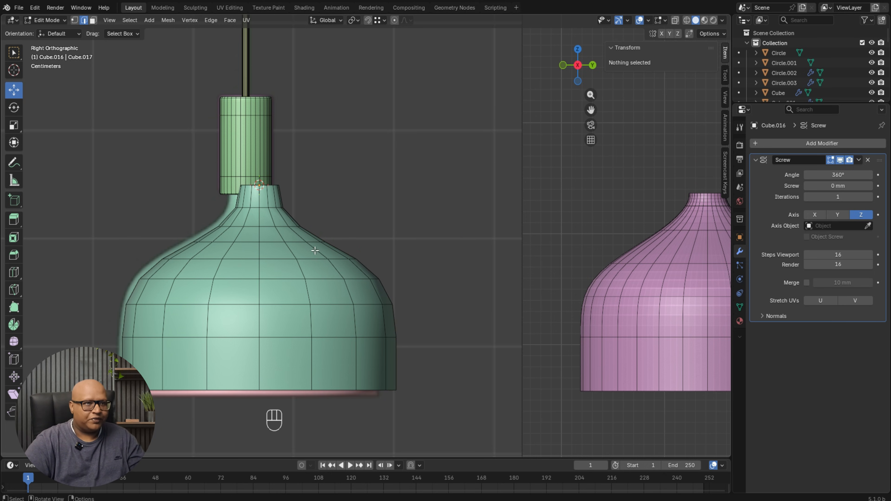
pyautogui.press('Tab')
pyautogui.moveTo(287, 185); pyautogui.dragTo(274, 185)
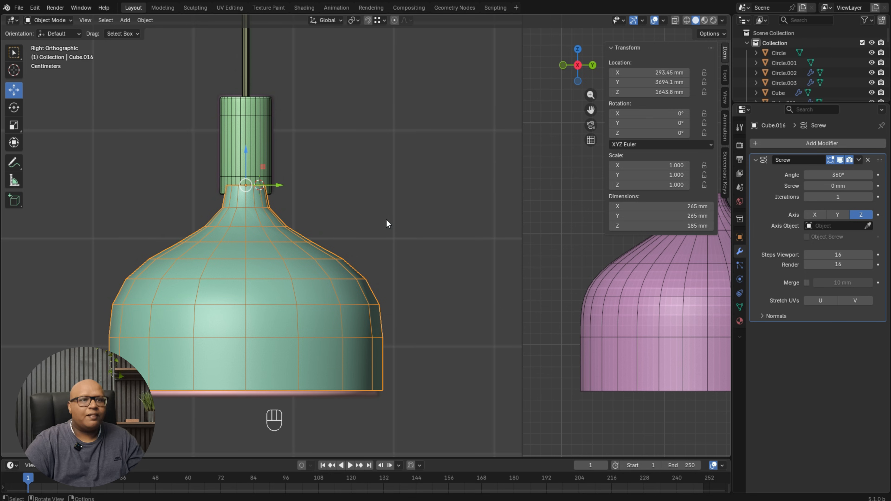
# Add a Subdivision modifier at viewport level 1 to smooth the revolved shade.
pyautogui.hotkey('ctrl', '1')
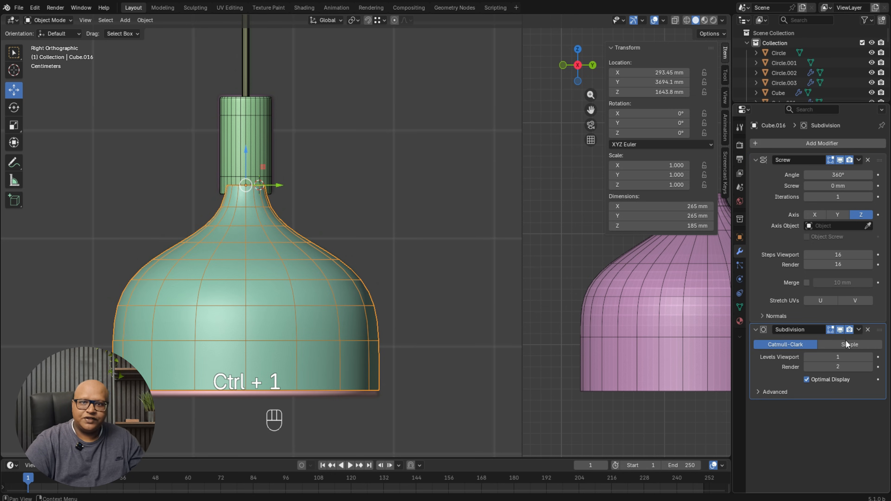
pyautogui.click(459, 332)
pyautogui.scroll(-3, 269, 343)
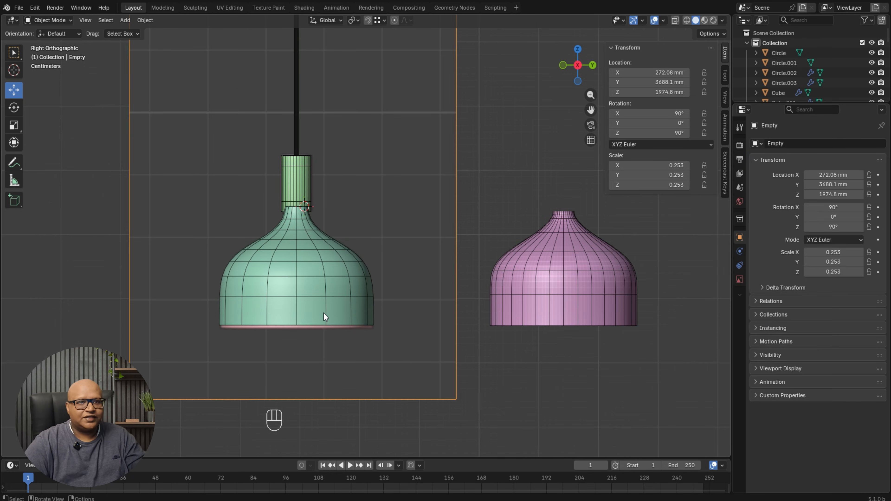
# Delete the first, extruded lampshade standing beside the reference image.
pyautogui.click(572, 274)
pyautogui.moveTo(572, 275); pyautogui.dragTo(538, 302, button='middle')
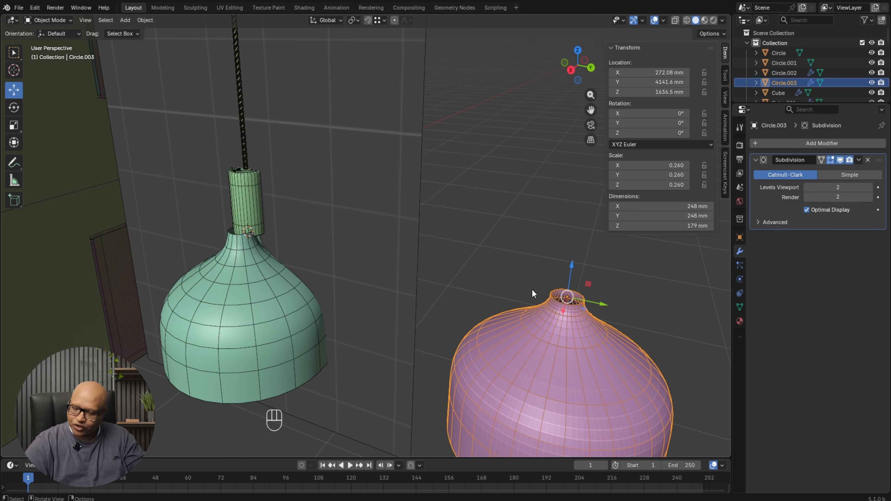
pyautogui.press('Delete')
# Centre the revolved shade under the socket by moving it about 21 mm along X in a wireframe top view.
pyautogui.click(267, 265)
pyautogui.keyDown('alt'); pyautogui.moveTo(267, 265); pyautogui.dragTo(308, 339, button='middle'); pyautogui.keyUp('alt')
pyautogui.hotkey('shift', 'z')
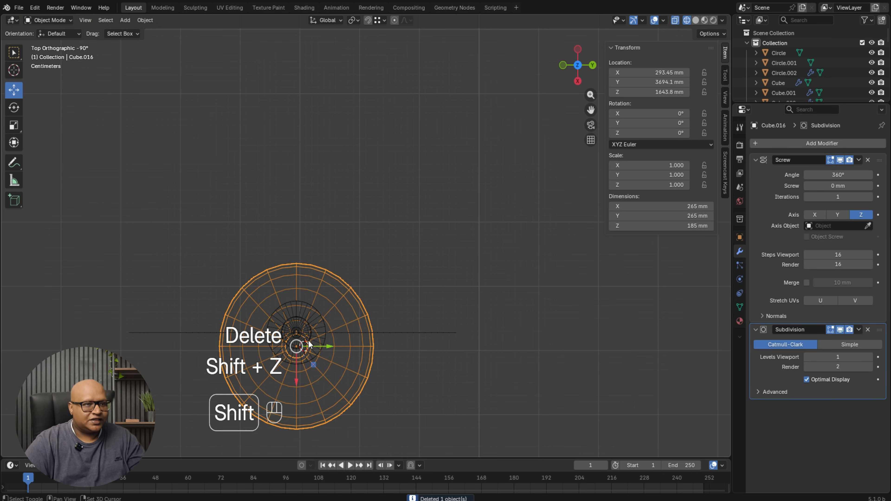
pyautogui.scroll(3, 307, 341)
pyautogui.keyDown('shift'); pyautogui.moveTo(295, 379); pyautogui.dragTo(400, 219, button='middle'); pyautogui.keyUp('shift')
pyautogui.scroll(2, 383, 257)
pyautogui.moveTo(368, 295); pyautogui.dragTo(368, 261)
pyautogui.hotkey('shift', 'z')
pyautogui.moveTo(407, 292); pyautogui.dragTo(437, 220, button='middle')
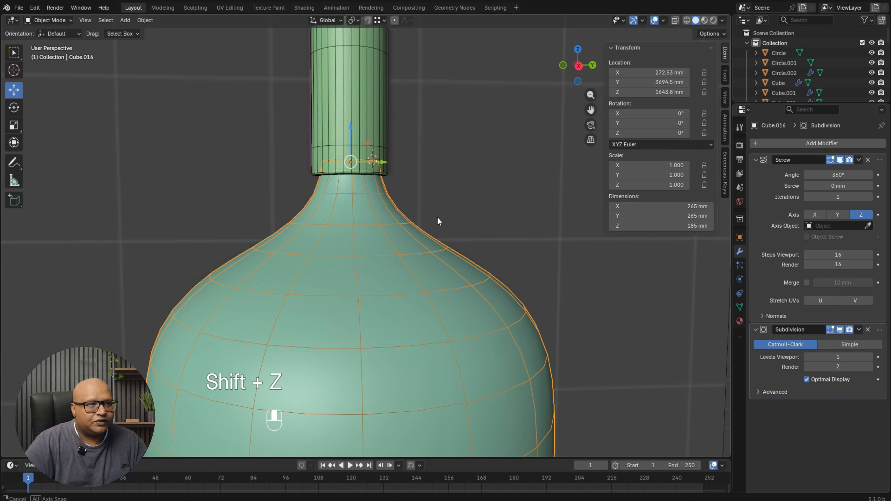
# Move the reference image about 598 mm along Y so it stands beside the modelled lamp.
pyautogui.scroll(-5, 467, 263)
pyautogui.moveTo(468, 262)
pyautogui.mouseDown(button='middle')
pyautogui.moveTo(628, 316)
pyautogui.moveTo(541, 319)
pyautogui.mouseUp(button='middle')
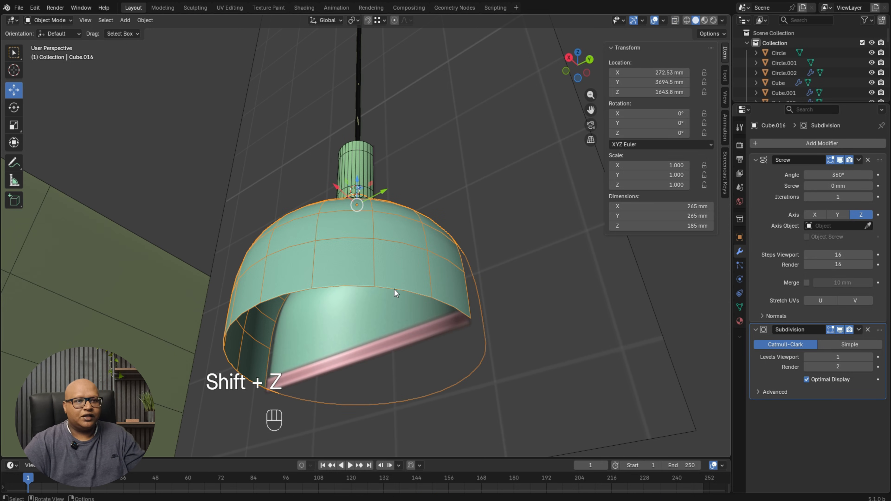
pyautogui.scroll(-5, 394, 288)
pyautogui.moveTo(395, 289); pyautogui.dragTo(469, 318, button='middle')
pyautogui.click(459, 265)
pyautogui.scroll(-3, 458, 262)
pyautogui.keyDown('shift'); pyautogui.moveTo(435, 225); pyautogui.dragTo(418, 285, button='middle'); pyautogui.keyUp('shift')
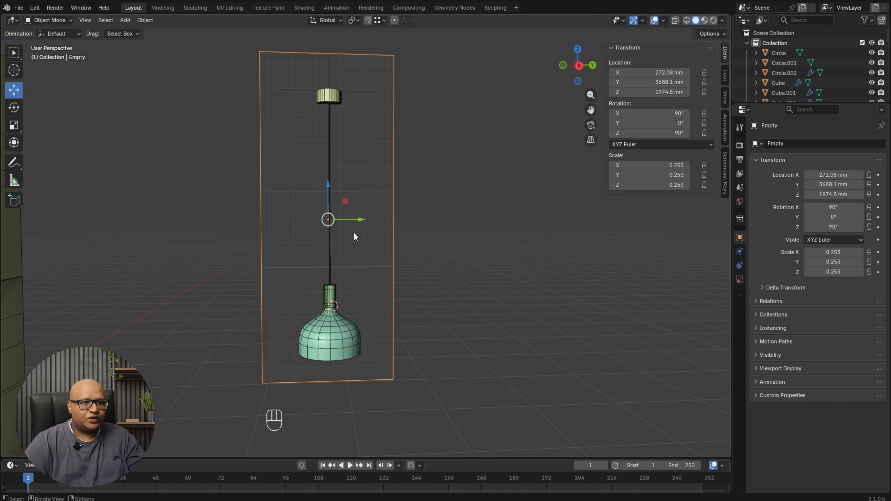
pyautogui.moveTo(359, 220); pyautogui.dragTo(499, 215)
pyautogui.scroll(3, 461, 358)
pyautogui.keyDown('shift'); pyautogui.moveTo(513, 392); pyautogui.dragTo(424, 280, button='middle'); pyautogui.keyUp('shift')
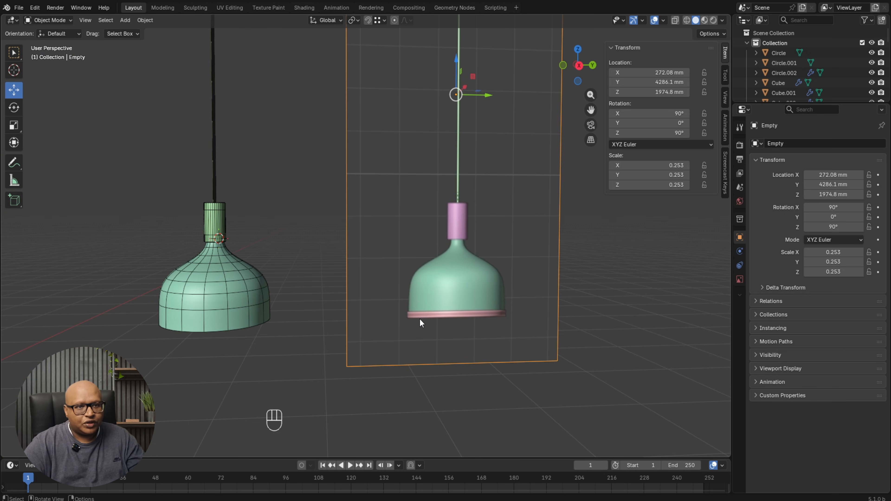
# Try to add a loop cut around the lower part of the revolved shade.
pyautogui.scroll(3, 235, 317)
pyautogui.keyDown('shift'); pyautogui.moveTo(235, 317); pyautogui.dragTo(275, 324, button='middle'); pyautogui.keyUp('shift')
pyautogui.click(276, 324)
pyautogui.scroll(2, 276, 324)
pyautogui.press('Tab')
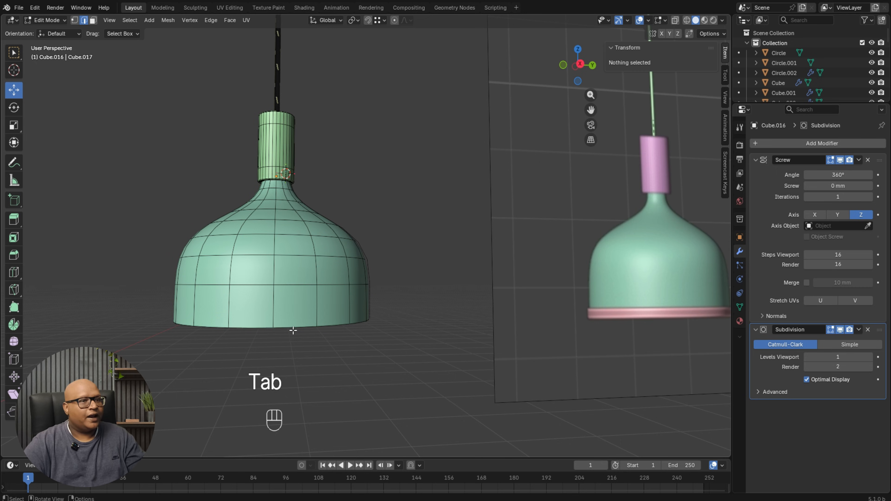
pyautogui.hotkey('ctrl', 'r')
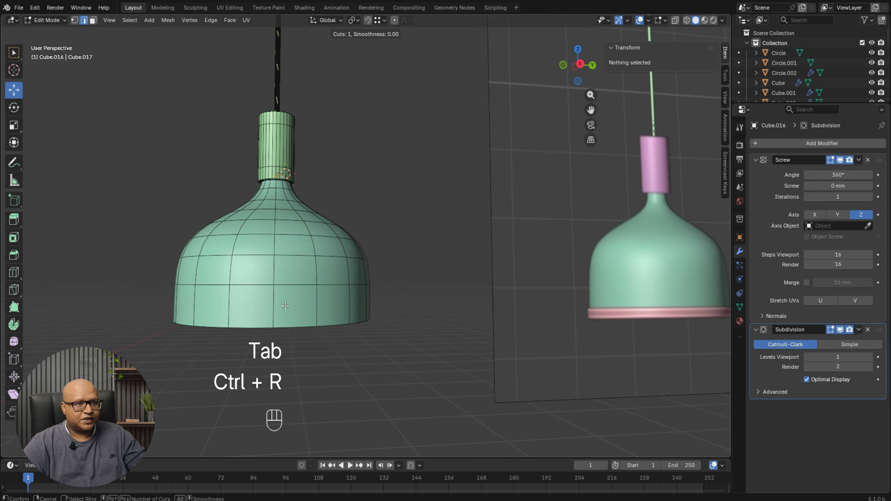
pyautogui.click(325, 325)
pyautogui.press('Tab')
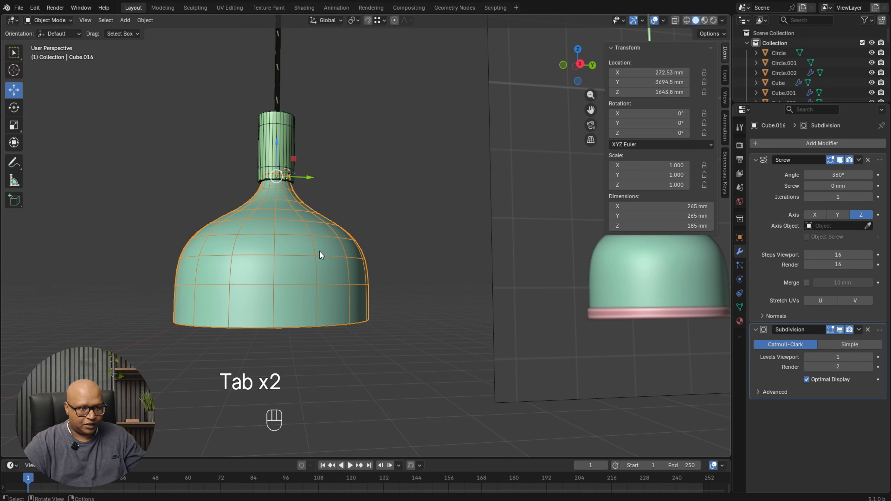
# Convert the revolved lampshade to a mesh so that its Screw and Subdivision modifiers are applied.
pyautogui.rightClick(319, 254)
pyautogui.moveTo(318, 255)
pyautogui.click(373, 252)
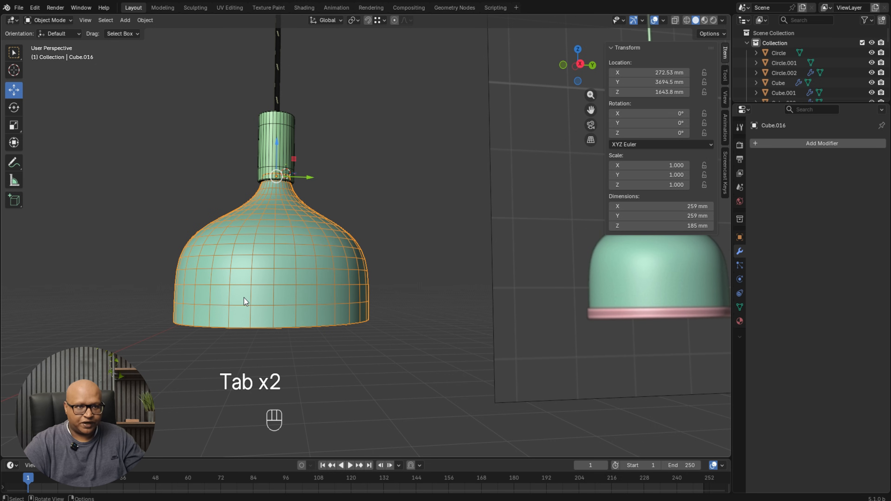
# Duplicate the lowest ring of faces on the lampshade in place and separate the copy into its own object.
pyautogui.press('Tab')
pyautogui.moveTo(243, 298); pyautogui.dragTo(467, 316, button='middle')
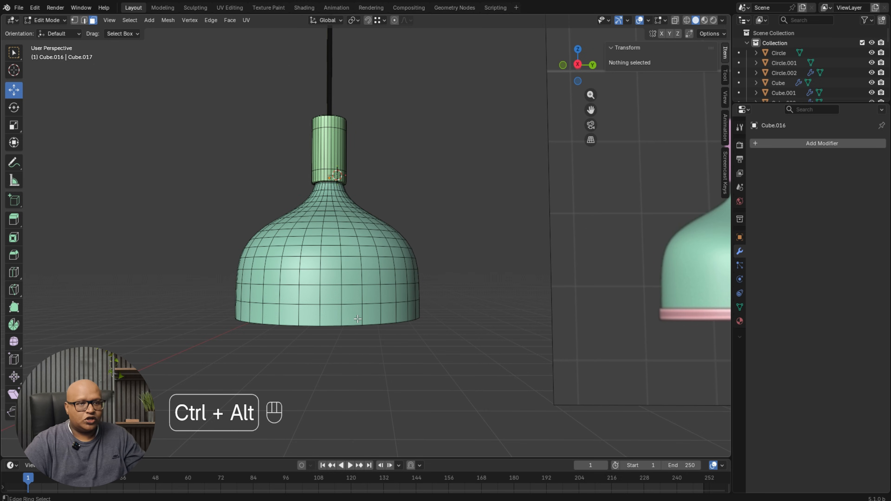
pyautogui.keyDown('ctrl'); pyautogui.keyDown('alt'); pyautogui.click(342, 315); pyautogui.keyUp('alt'); pyautogui.keyUp('ctrl')
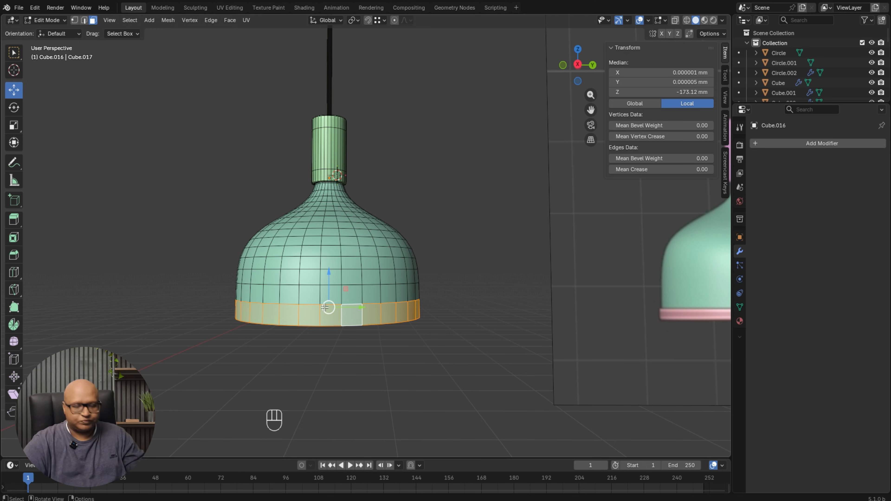
pyautogui.moveTo(325, 308); pyautogui.dragTo(336, 309, button='middle')
pyautogui.hotkey('shift', 'd')
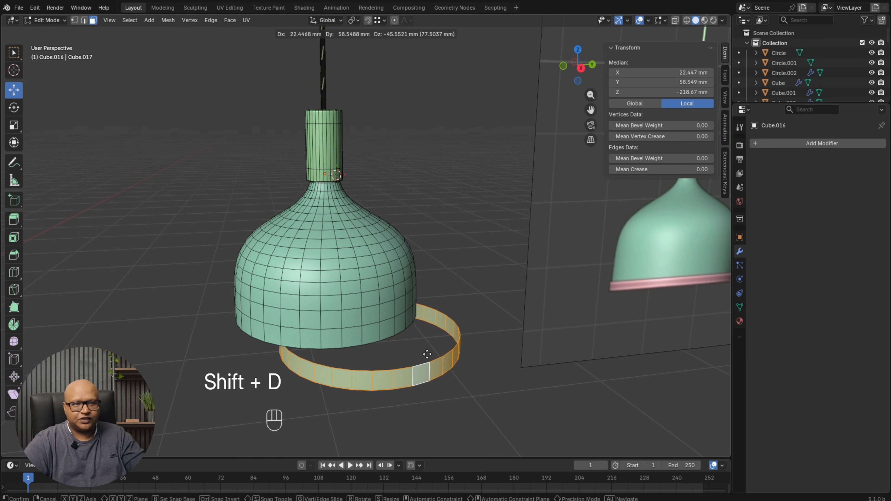
pyautogui.press('Escape')
pyautogui.press('p')
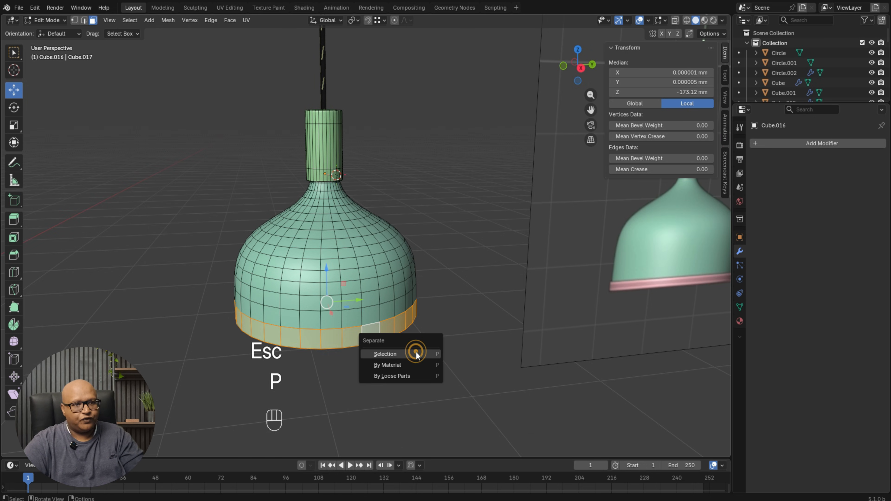
pyautogui.click(416, 354)
pyautogui.press('Tab')
# Lower the upper edge loop of the separated rim band so the band is about 15.3 mm high.
pyautogui.click(399, 330)
pyautogui.moveTo(398, 330)
pyautogui.mouseDown(button='middle')
pyautogui.moveTo(389, 304)
pyautogui.moveTo(406, 317)
pyautogui.mouseUp(button='middle')
pyautogui.scroll(1, 405, 317)
pyautogui.press('Tab')
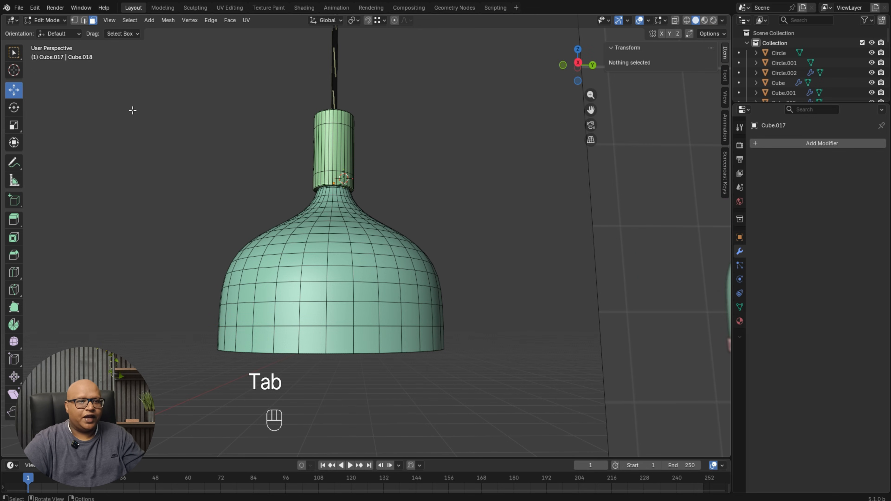
pyautogui.click(84, 20)
pyautogui.click(314, 326)
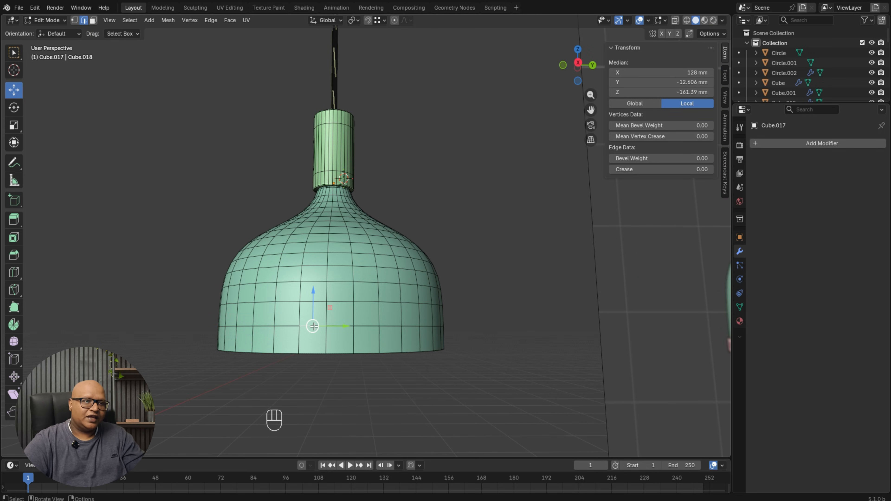
pyautogui.keyDown('alt'); pyautogui.click(313, 326); pyautogui.keyUp('alt')
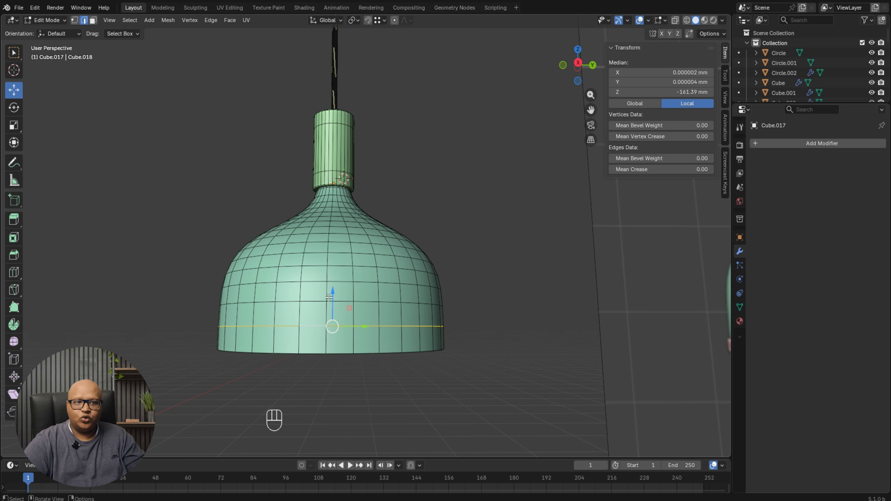
pyautogui.moveTo(334, 297); pyautogui.dragTo(335, 304)
pyautogui.press('Tab')
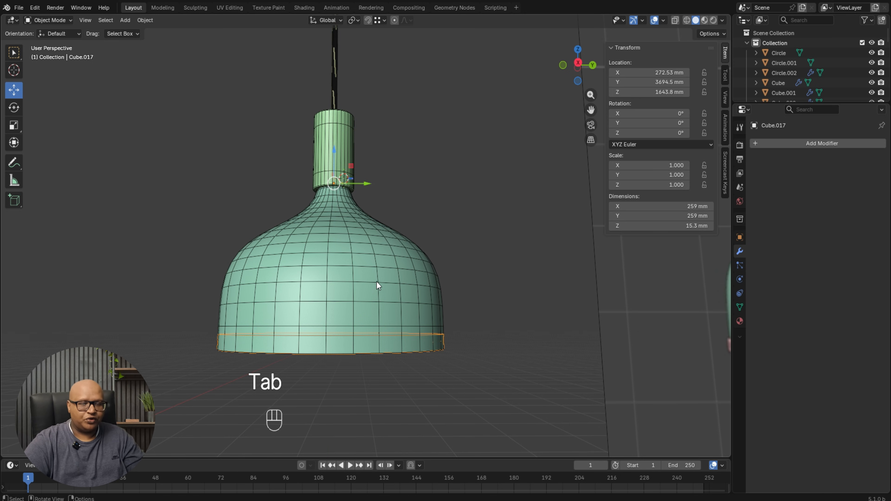
# Add a Solidify modifier to the rim band with a thickness of -2 mm so it protrudes outward from the shade.
pyautogui.moveTo(377, 282); pyautogui.dragTo(469, 343, button='middle')
pyautogui.hotkey('ctrl', 'a')
pyautogui.click(524, 299)
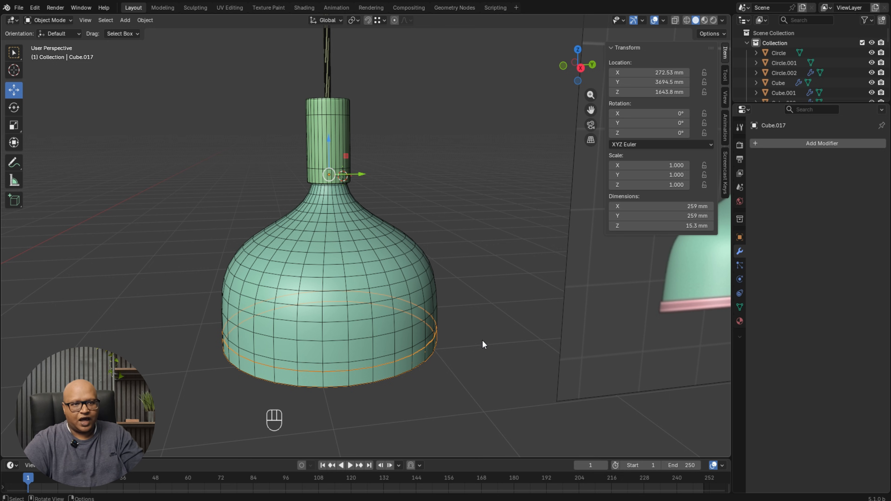
pyautogui.keyDown('shift'); pyautogui.moveTo(482, 340); pyautogui.dragTo(377, 333, button='middle'); pyautogui.keyUp('shift')
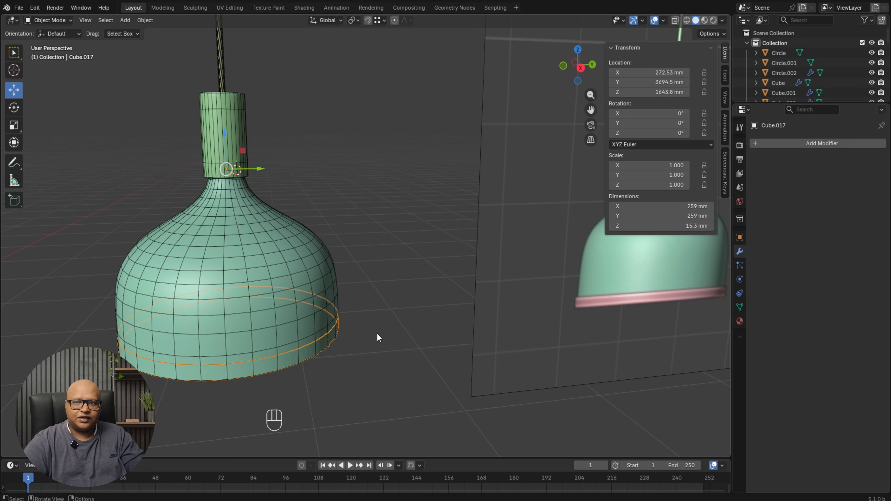
pyautogui.click(802, 146)
pyautogui.moveTo(770, 148)
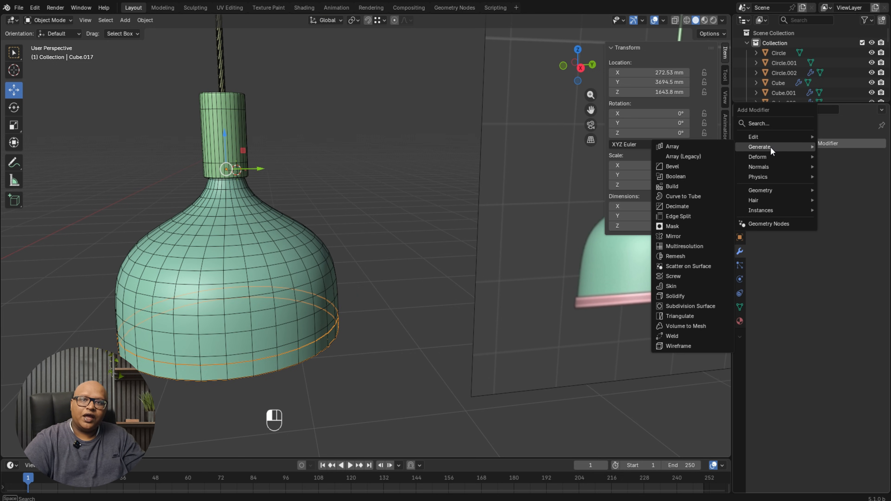
pyautogui.click(688, 296)
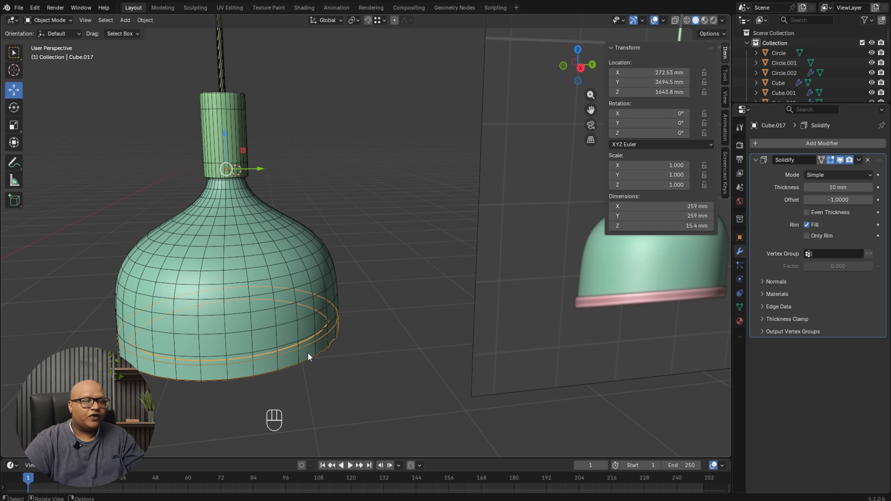
pyautogui.moveTo(825, 187); pyautogui.dragTo(793, 187)
pyautogui.click(837, 186)
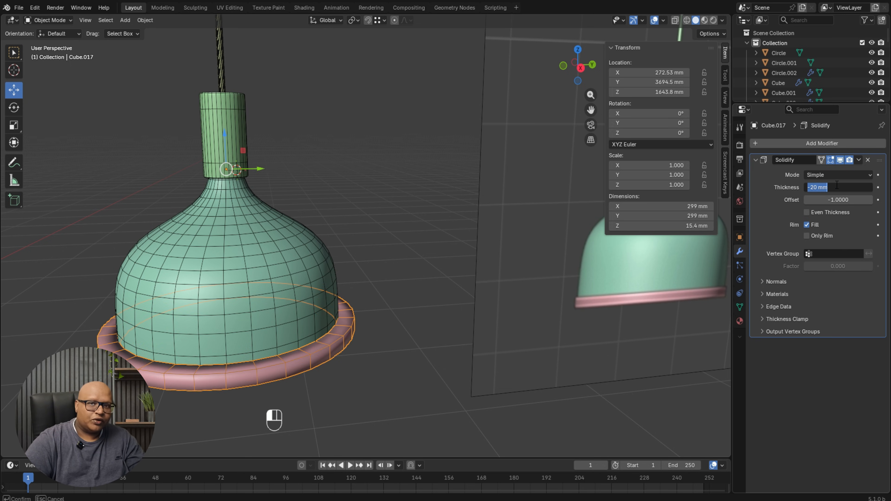
pyautogui.write('-2')
pyautogui.press('Return')
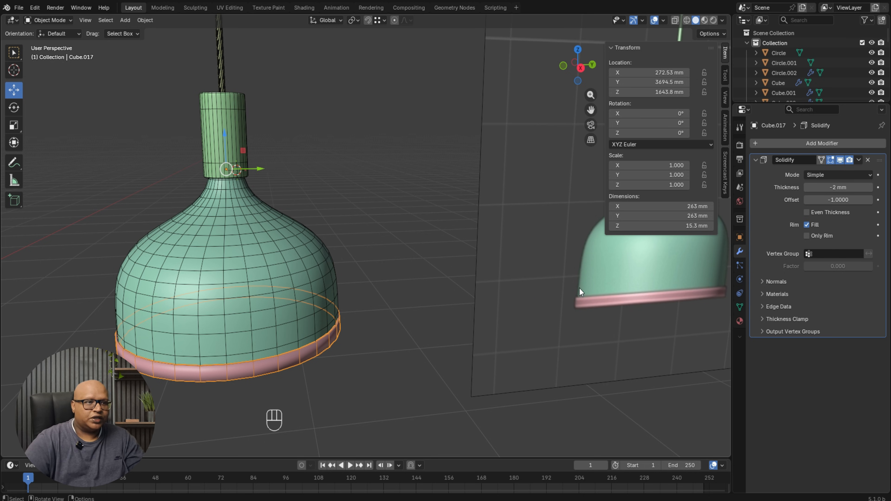
# Add a Subdivision Surface modifier at viewport level 2 to the rim band.
pyautogui.scroll(2, 308, 400)
pyautogui.hotkey('ctrl', '2')
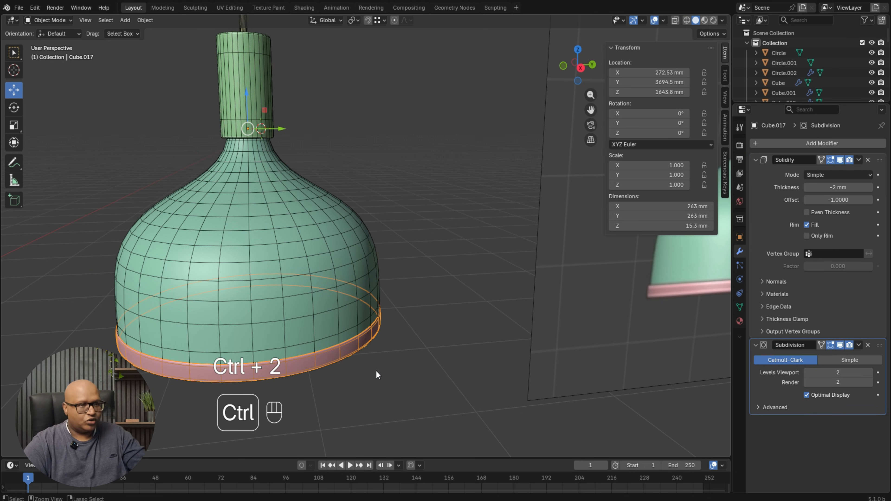
pyautogui.click(404, 368)
pyautogui.moveTo(404, 368); pyautogui.dragTo(349, 354, button='middle')
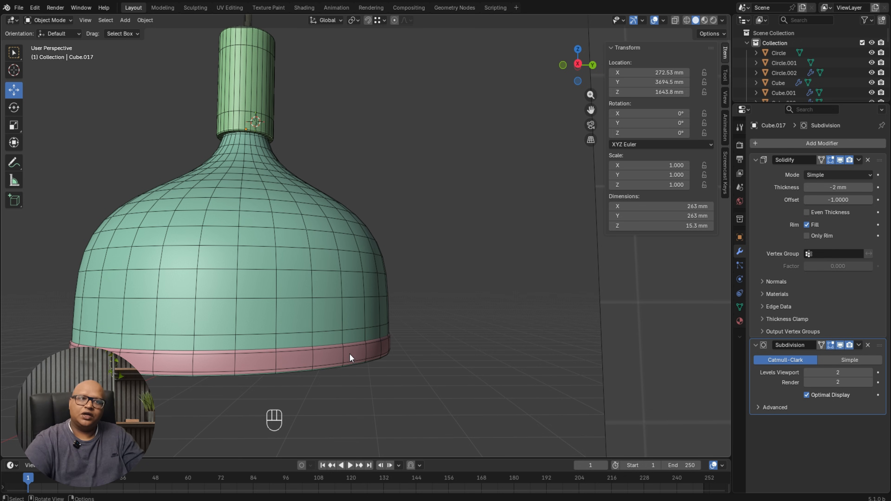
# Delete the reference image standing beside the finished pendant lamp.
pyautogui.scroll(-5, 365, 299)
pyautogui.scroll(-4, 365, 300)
pyautogui.keyDown('shift'); pyautogui.moveTo(398, 252); pyautogui.dragTo(419, 301, button='middle'); pyautogui.keyUp('shift')
pyautogui.moveTo(416, 340); pyautogui.dragTo(309, 113)
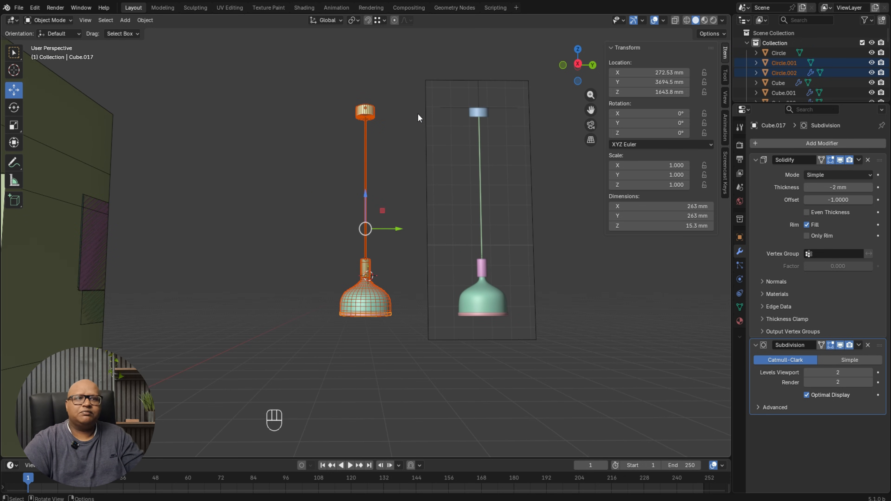
pyautogui.click(419, 108)
pyautogui.moveTo(396, 89); pyautogui.dragTo(354, 289)
pyautogui.moveTo(354, 289); pyautogui.dragTo(414, 318, button='middle')
pyautogui.click(475, 360)
pyautogui.moveTo(575, 368); pyautogui.dragTo(484, 210)
pyautogui.press('Delete')
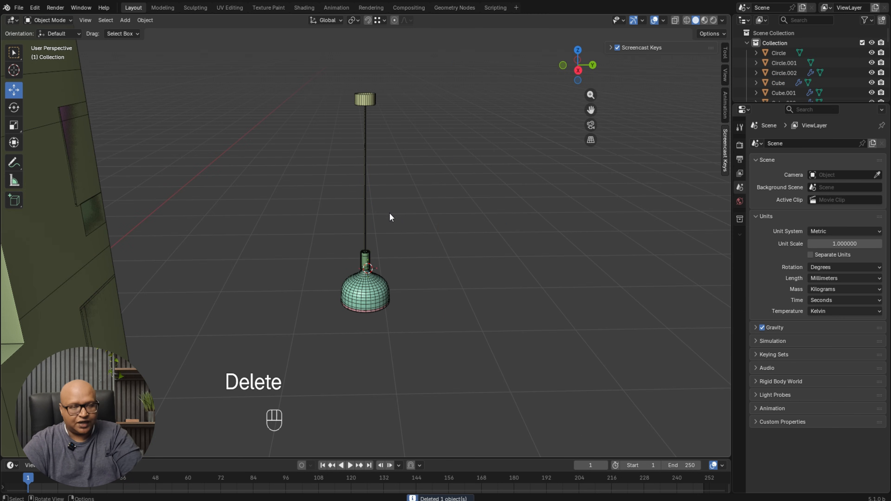
# Duplicate the complete pendant lamp along Y and repeat the duplication to form an evenly spaced row of three lamps.
pyautogui.moveTo(395, 249)
pyautogui.keyDown('shift'); pyautogui.mouseDown(button='middle')
pyautogui.moveTo(419, 283)
pyautogui.moveTo(411, 249)
pyautogui.mouseUp(button='middle'); pyautogui.keyUp('shift')
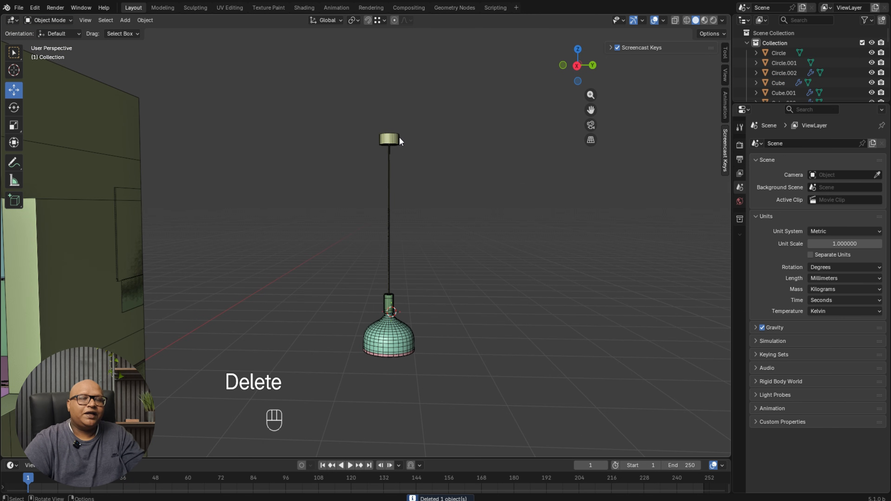
pyautogui.scroll(3, 401, 144)
pyautogui.scroll(-4, 426, 106)
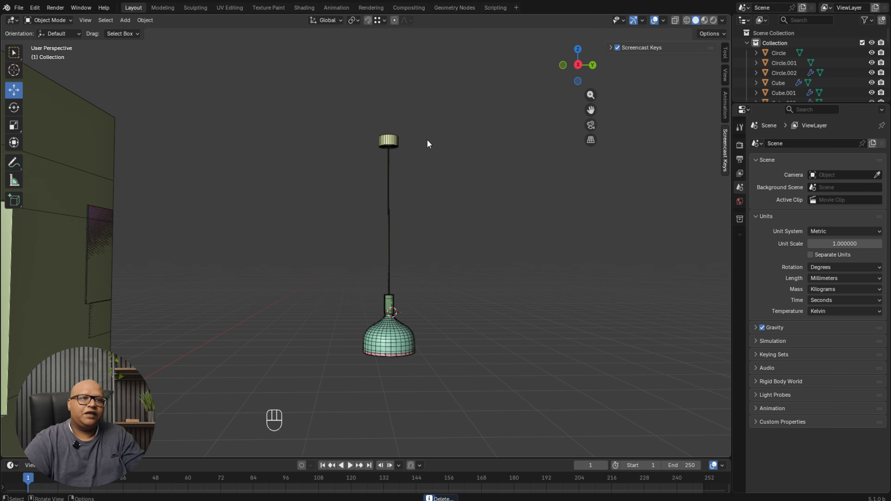
pyautogui.moveTo(450, 94); pyautogui.dragTo(300, 368)
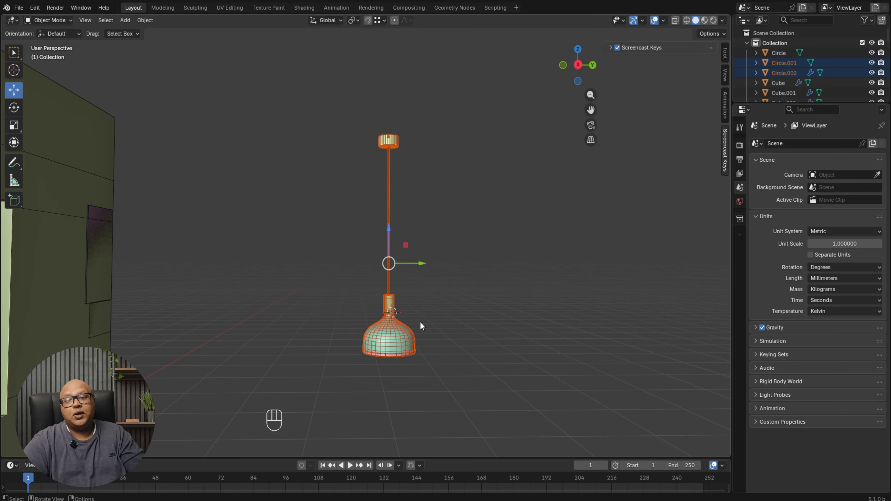
pyautogui.keyDown('shift'); pyautogui.moveTo(460, 309); pyautogui.dragTo(337, 312, button='middle'); pyautogui.keyUp('shift')
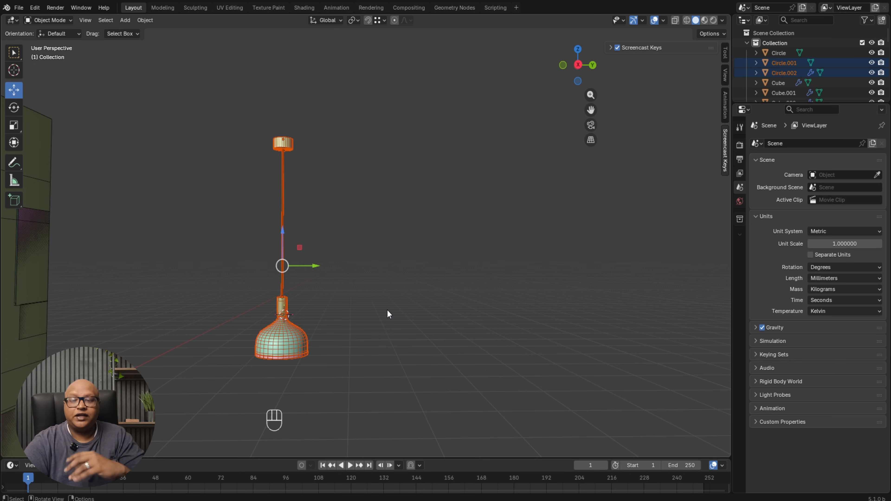
pyautogui.click(374, 318)
pyautogui.moveTo(418, 404); pyautogui.dragTo(181, 99)
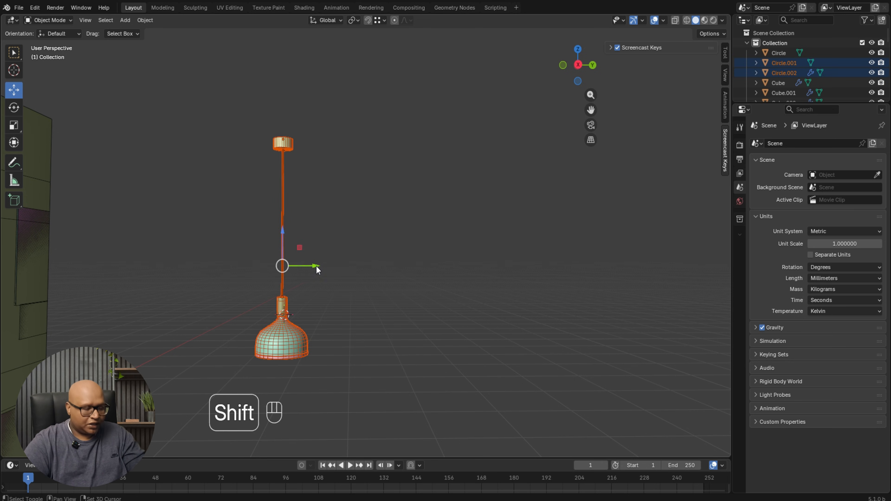
pyautogui.hotkey('shift', 'd')
pyautogui.click(429, 261)
pyautogui.hotkey('shift', 'r')
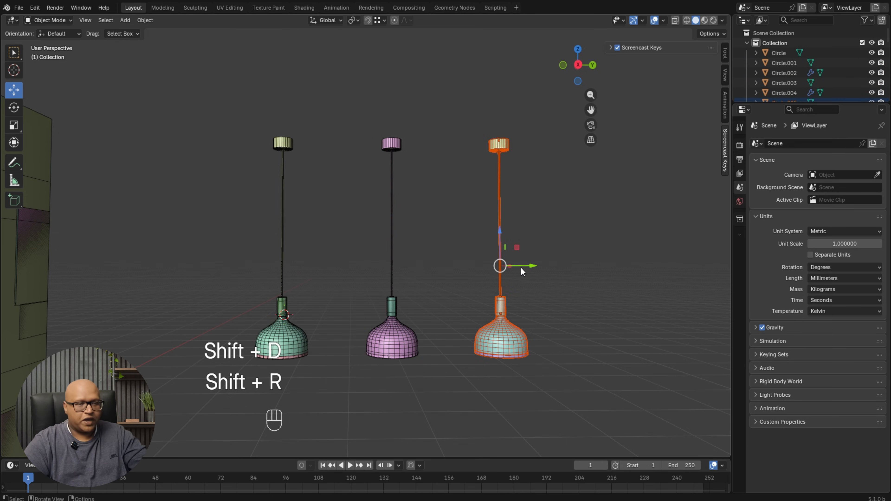
pyautogui.click(561, 275)
# Join all parts of the original lamp into one object, with the ceiling cap and cable as the active object.
pyautogui.keyDown('shift'); pyautogui.moveTo(253, 277); pyautogui.dragTo(328, 282, button='middle'); pyautogui.keyUp('shift')
pyautogui.moveTo(393, 397); pyautogui.dragTo(301, 219)
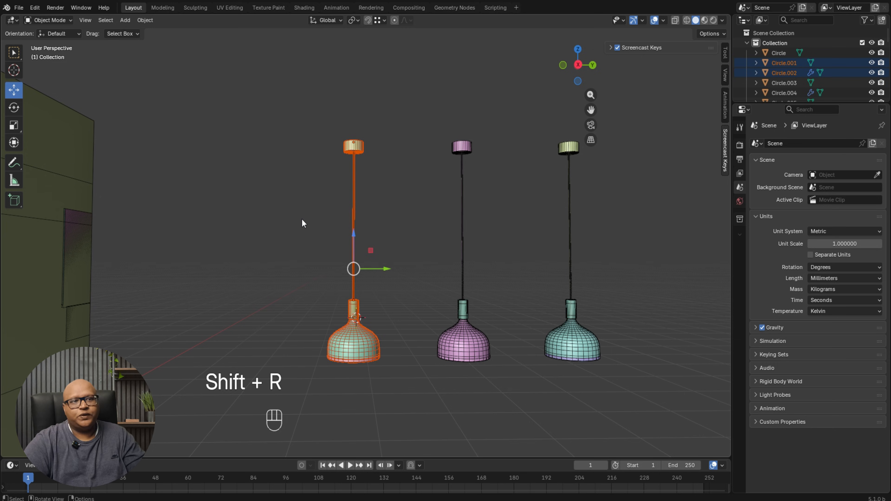
pyautogui.click(396, 401)
pyautogui.moveTo(396, 402); pyautogui.dragTo(265, 104)
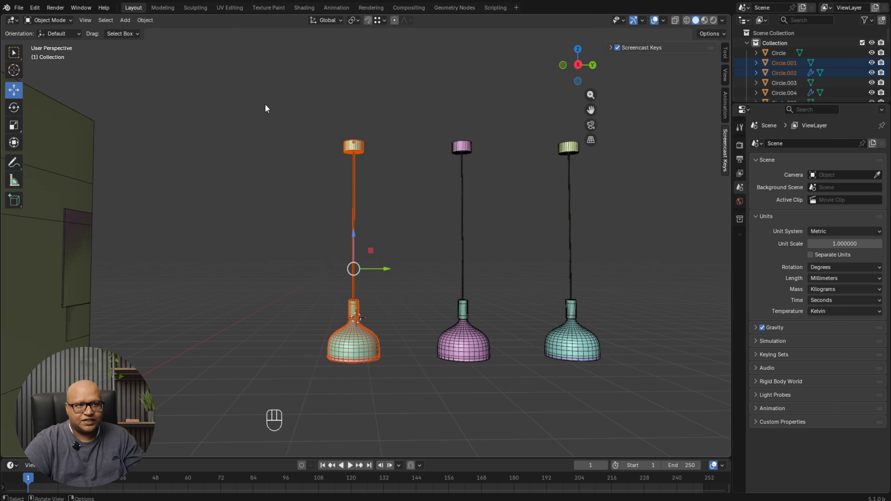
pyautogui.rightClick(354, 144)
pyautogui.press('Escape')
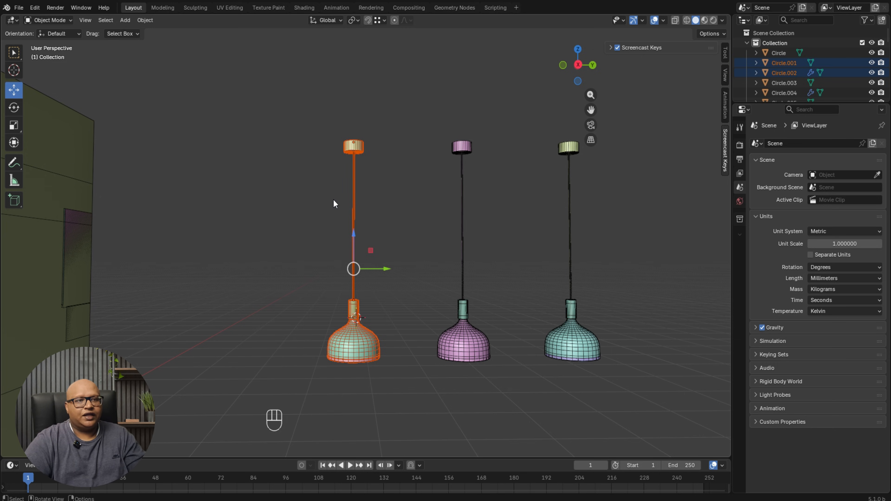
pyautogui.click(410, 198)
pyautogui.moveTo(399, 389); pyautogui.dragTo(287, 100)
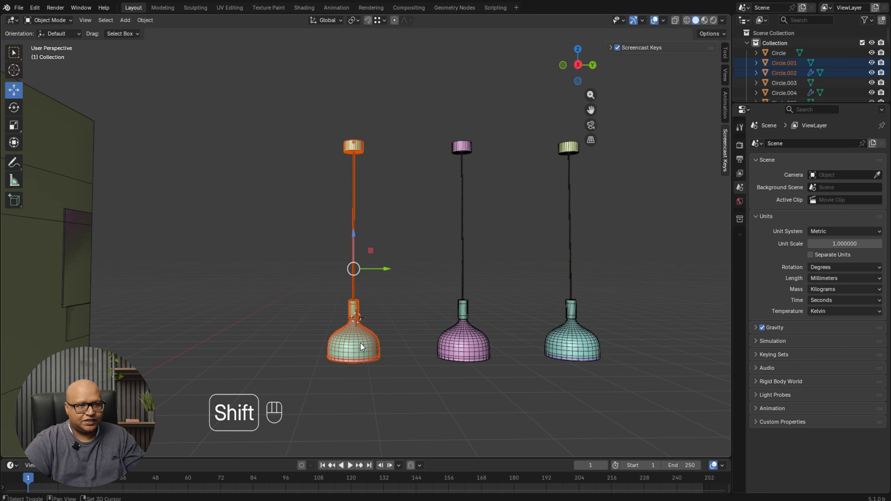
pyautogui.keyDown('shift'); pyautogui.click(355, 150); pyautogui.keyUp('shift')
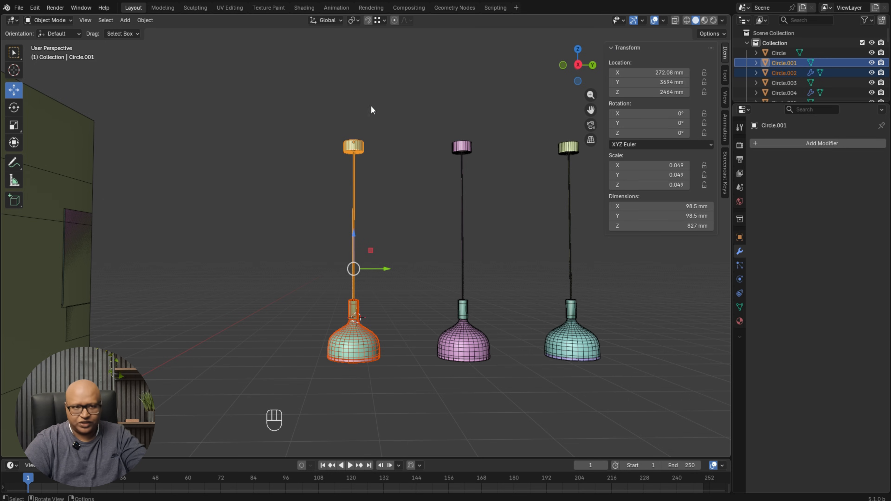
pyautogui.rightClick(325, 127)
pyautogui.moveTo(353, 146)
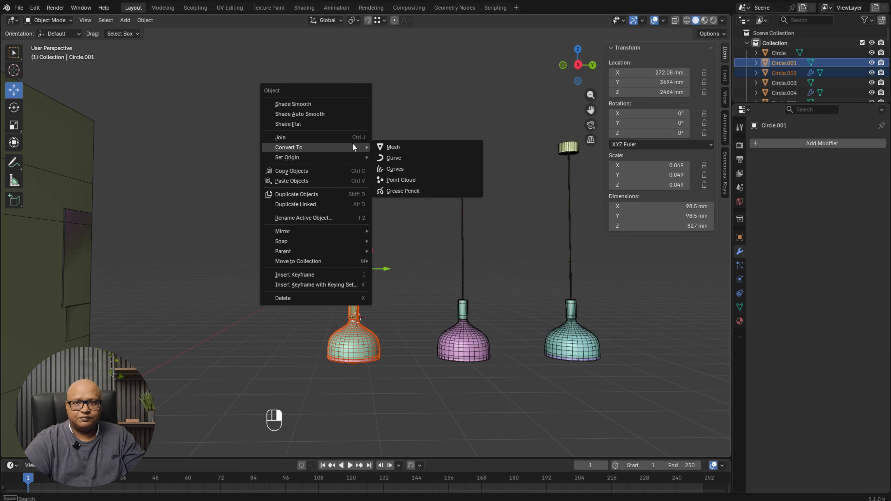
pyautogui.click(308, 138)
# Check that the original lamp selects as one object and inspect its combined geometry in Edit Mode.
pyautogui.click(377, 129)
pyautogui.moveTo(401, 116); pyautogui.dragTo(263, 333)
pyautogui.click(369, 276)
pyautogui.click(363, 346)
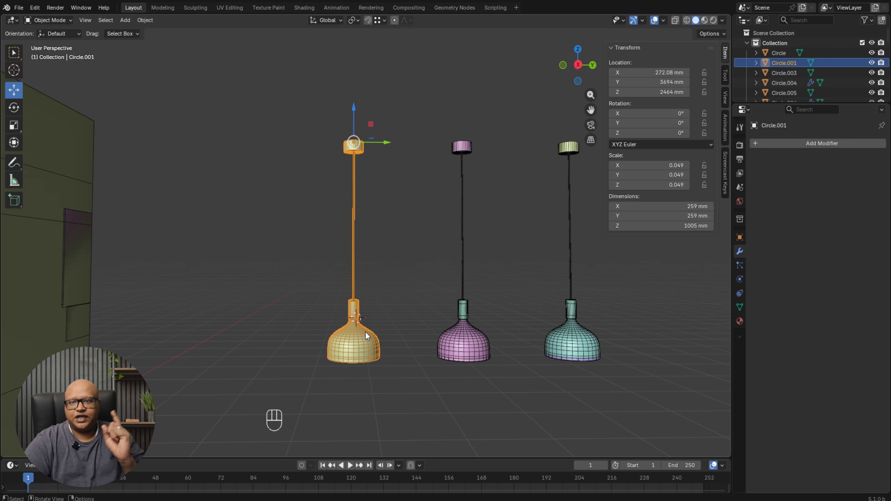
pyautogui.click(397, 250)
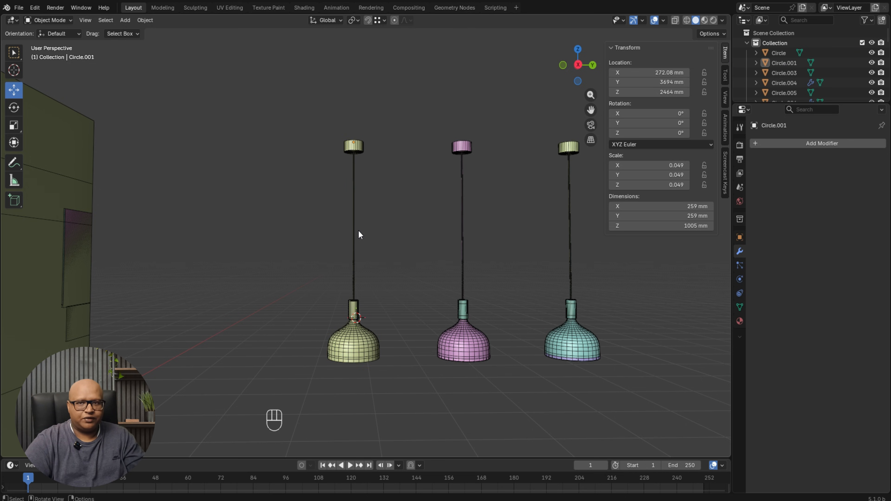
pyautogui.click(354, 210)
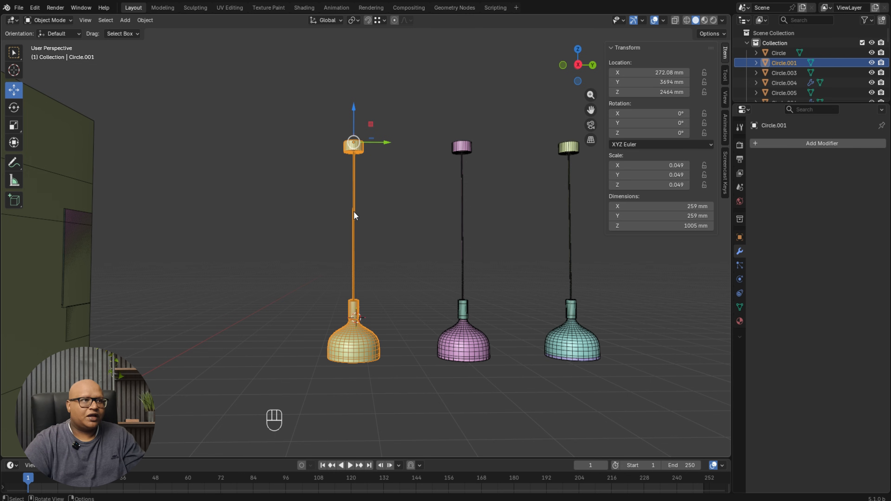
pyautogui.press('Tab')
pyautogui.click(380, 178)
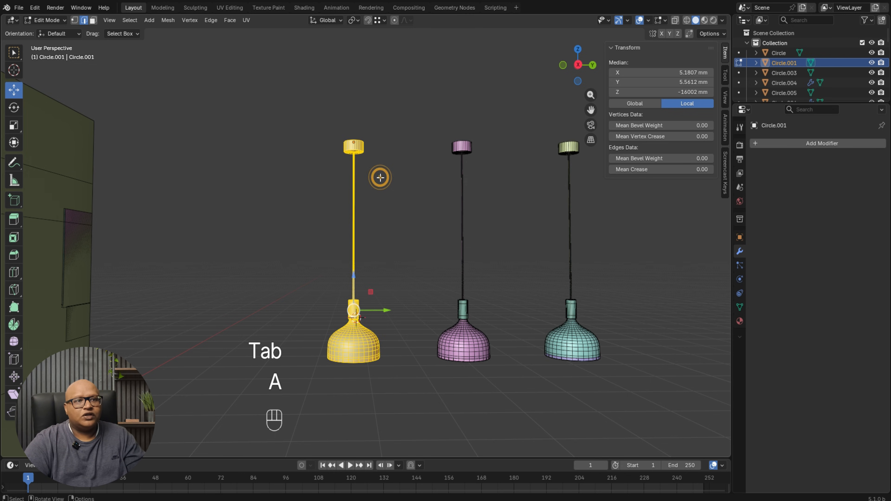
# Separate the original lamp's mesh by loose parts and select its neck and shade individually to check the split.
pyautogui.press('p')
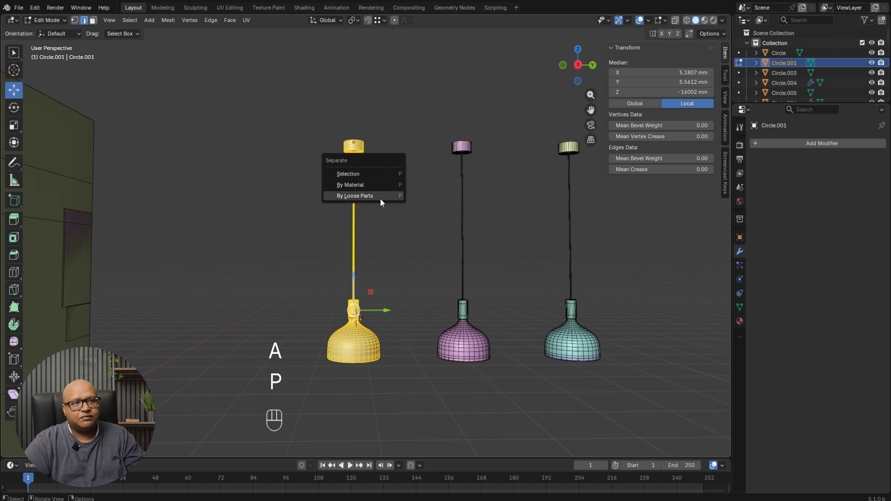
pyautogui.click(380, 197)
pyautogui.press('Tab')
pyautogui.click(381, 213)
pyautogui.click(353, 313)
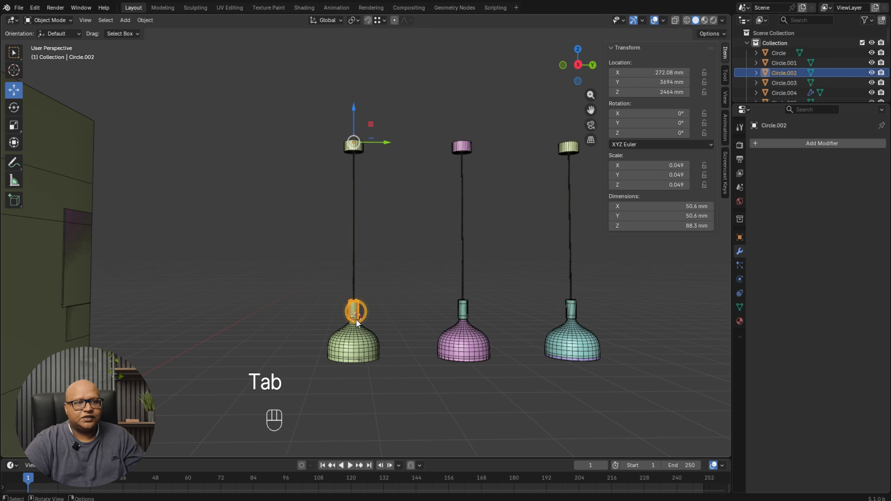
pyautogui.click(361, 351)
pyautogui.click(388, 320)
# Select all separated parts of the original lamp and join them back into one object.
pyautogui.moveTo(391, 405); pyautogui.dragTo(283, 149)
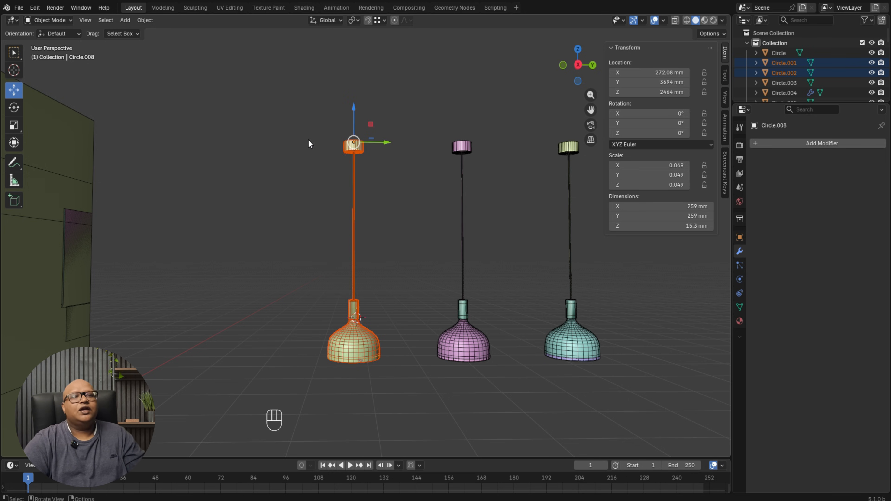
pyautogui.rightClick(343, 170)
pyautogui.click(338, 170)
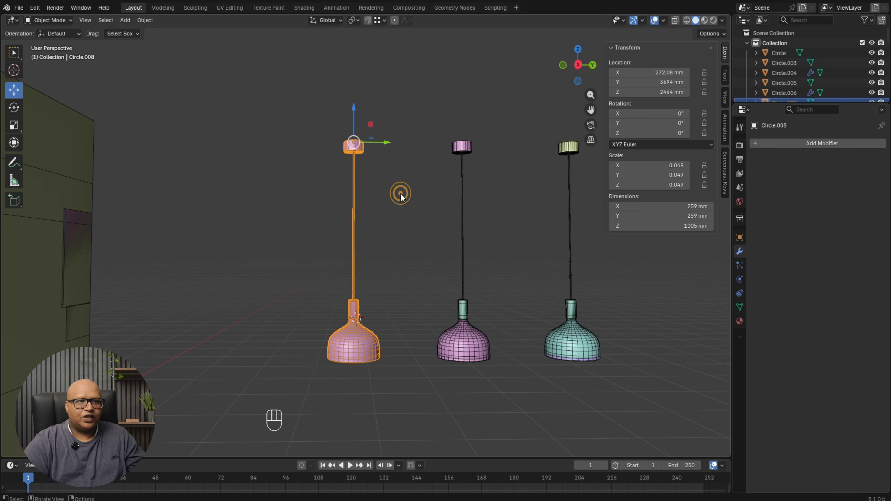
pyautogui.click(392, 243)
# Move all parts of the middle lamp into a new collection named Hanging Light.
pyautogui.keyDown('shift'); pyautogui.moveTo(392, 242); pyautogui.dragTo(346, 244, button='middle'); pyautogui.keyUp('shift')
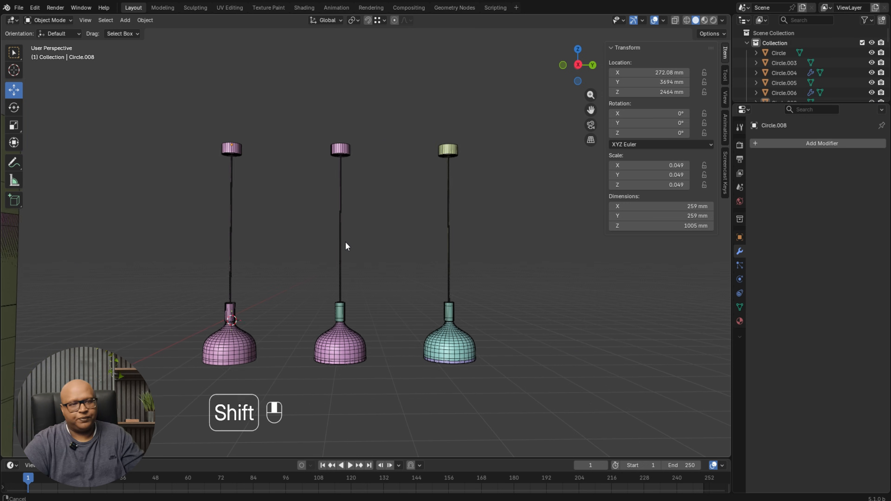
pyautogui.moveTo(393, 388); pyautogui.dragTo(280, 128)
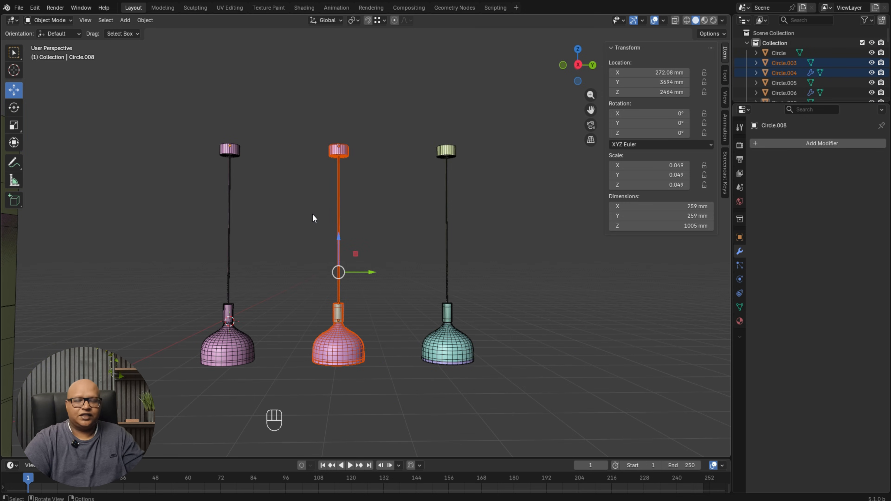
pyautogui.press('m')
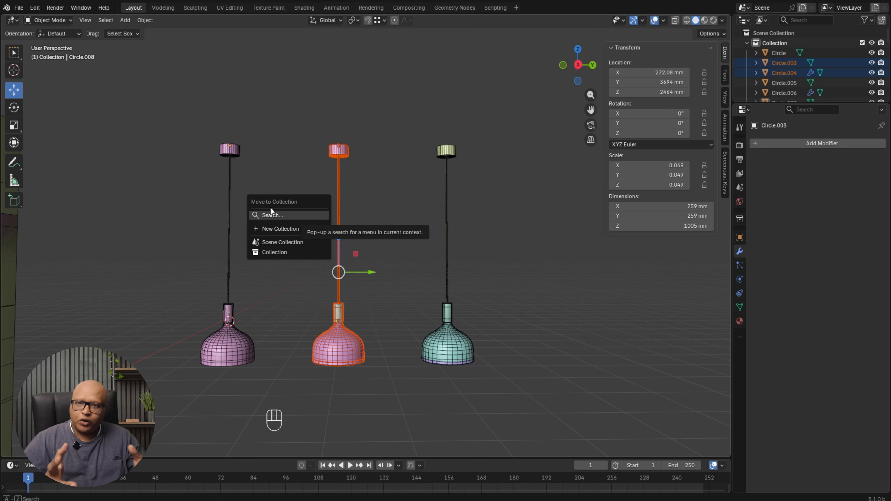
pyautogui.click(276, 229)
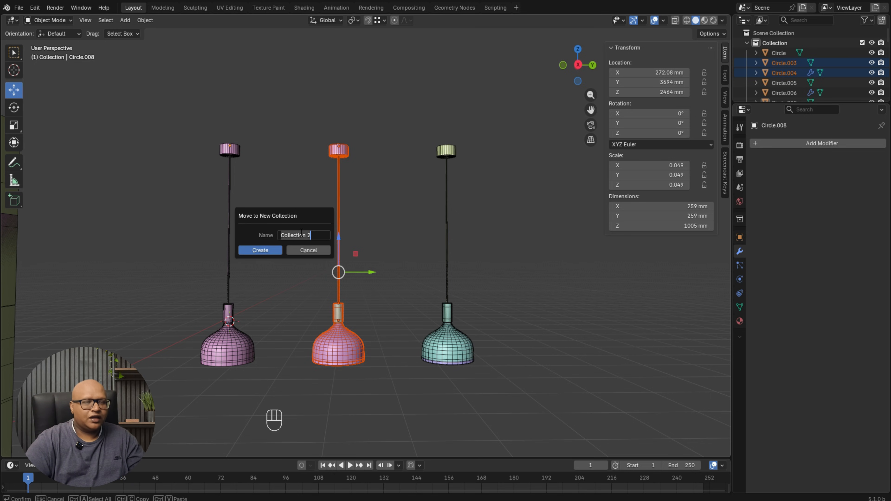
pyautogui.press('shift')
pyautogui.write('Hang')
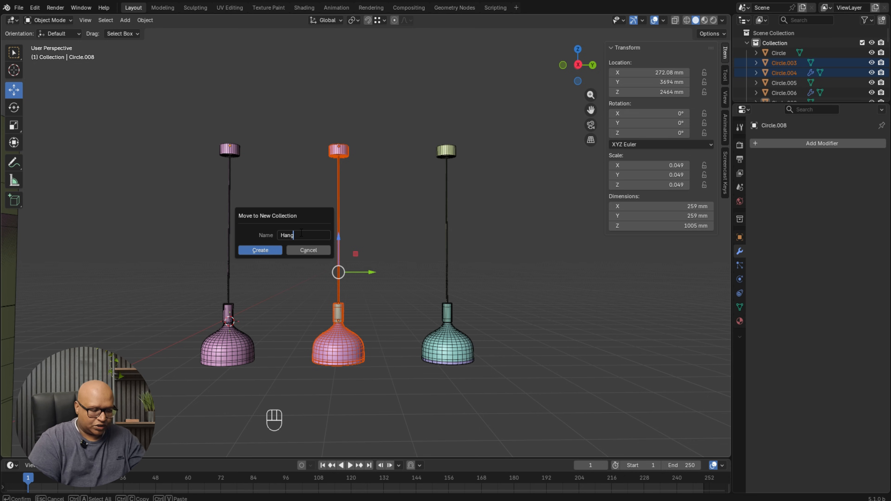
pyautogui.write('ing')
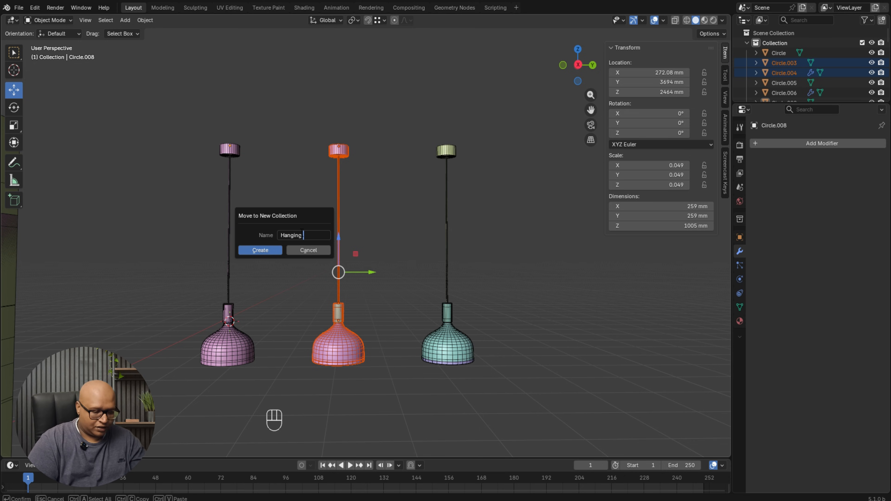
pyautogui.press('BackSpace')
pyautogui.press('BackSpace')
pyautogui.press('BackSpace')
pyautogui.press('BackSpace')
pyautogui.press('BackSpace')
pyautogui.press('BackSpace')
pyautogui.press('BackSpace')
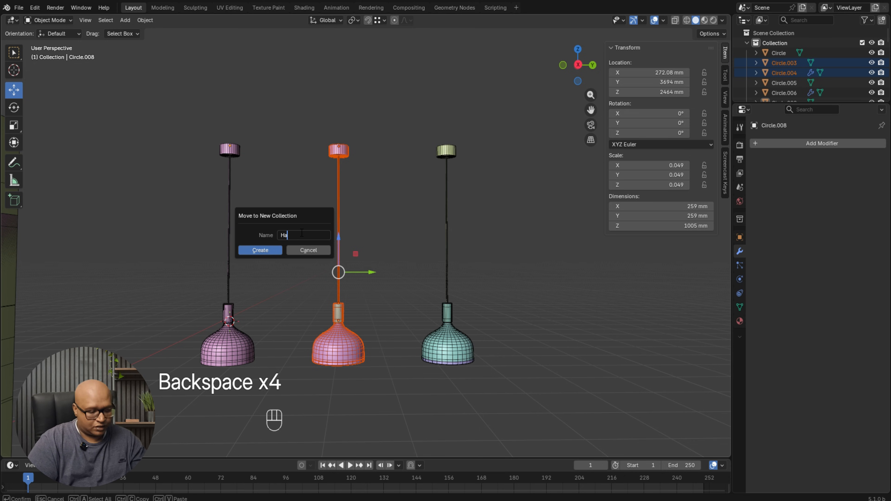
pyautogui.write('ing ')
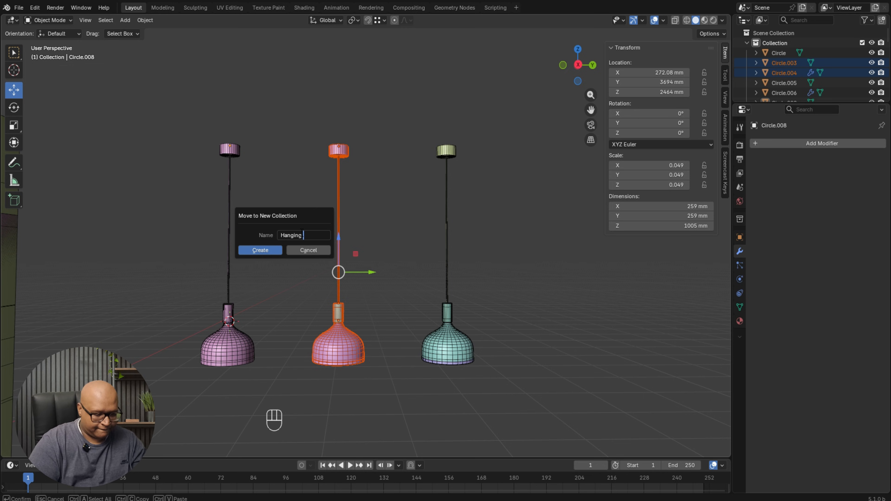
pyautogui.write('Light')
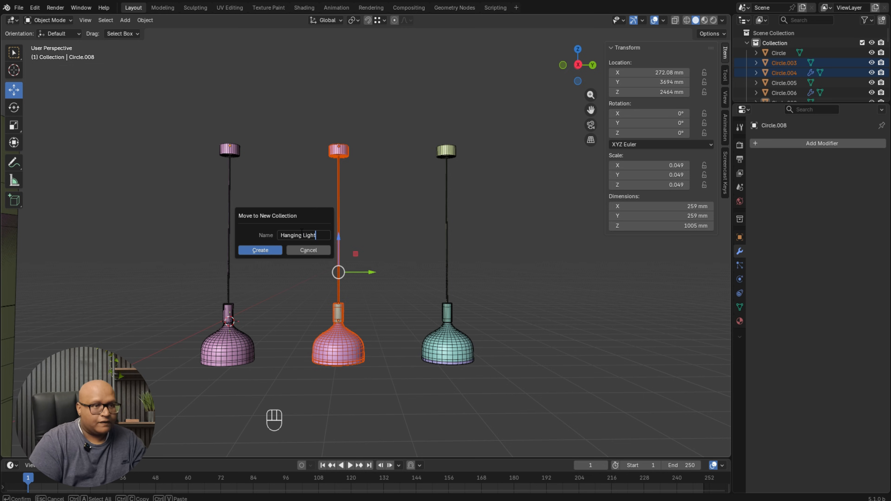
pyautogui.click(256, 251)
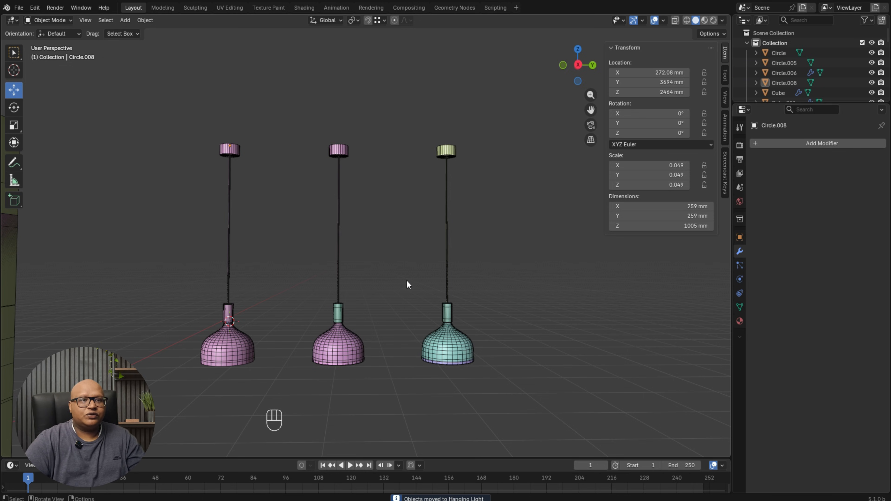
# Enlarge the outliner, collapse the main collection, and toggle the Hanging Light collection's visibility off and on to check its contents.
pyautogui.moveTo(758, 105); pyautogui.dragTo(776, 284)
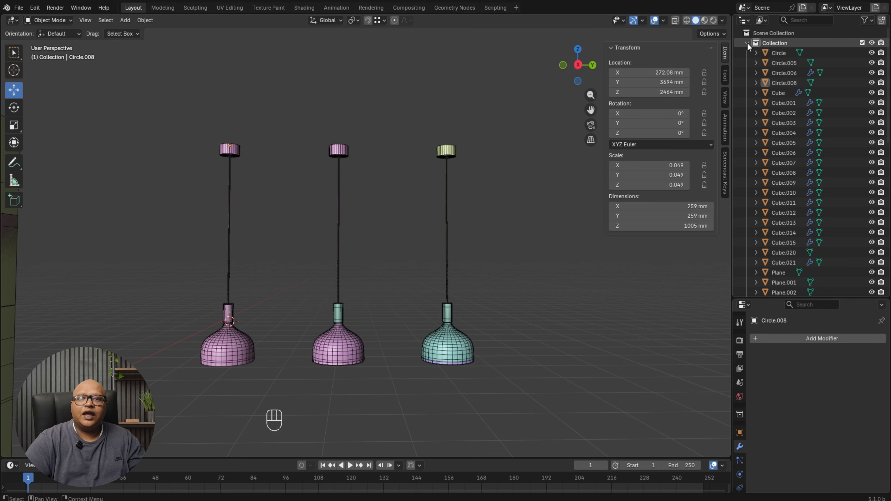
pyautogui.click(747, 43)
pyautogui.click(747, 53)
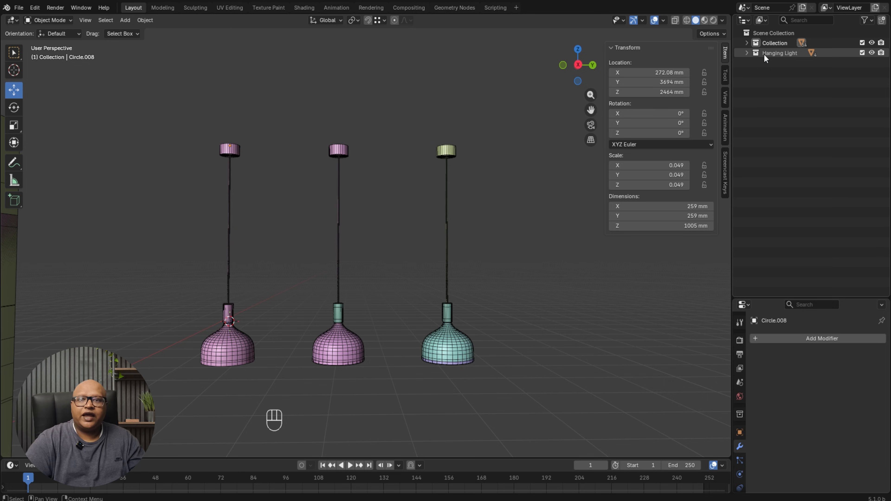
pyautogui.click(873, 53)
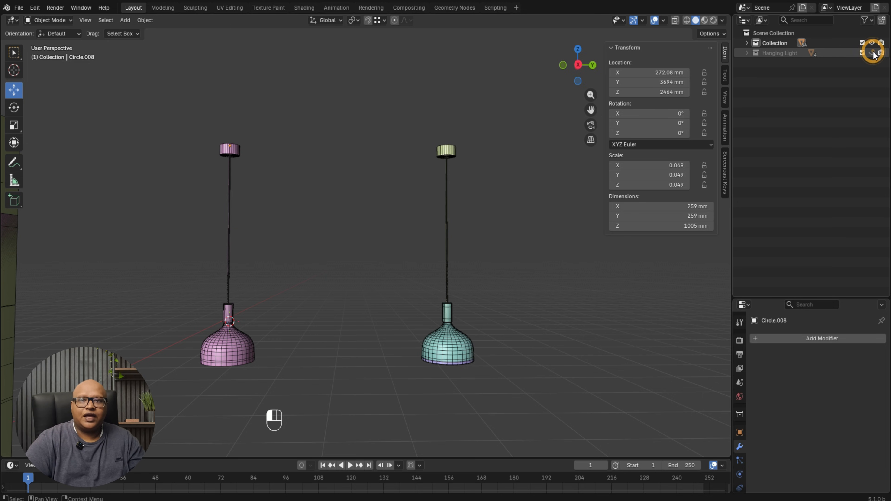
pyautogui.click(872, 53)
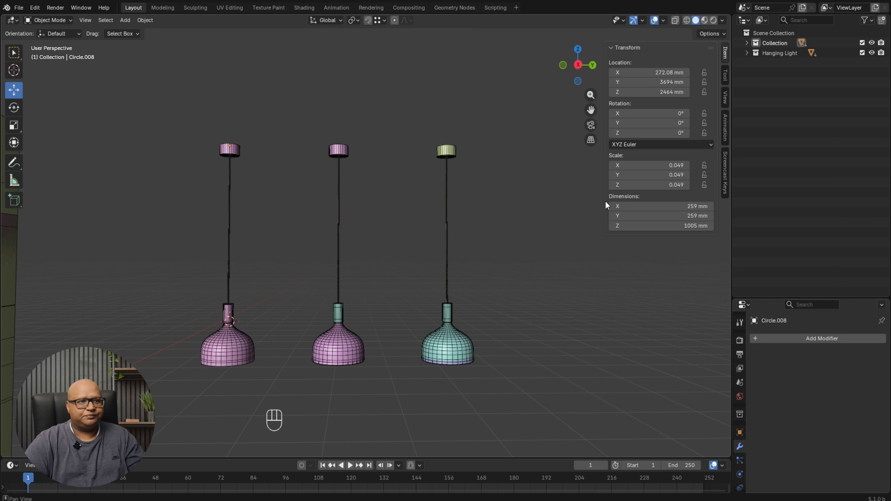
# Select all objects of the Hanging Light collection through the collection itself, and clear the selection.
pyautogui.click(768, 53)
pyautogui.rightClick(769, 52)
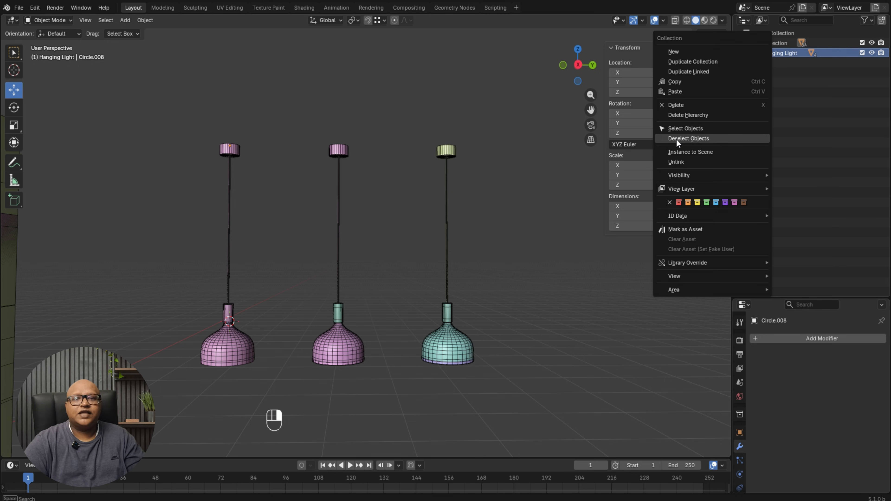
pyautogui.click(678, 130)
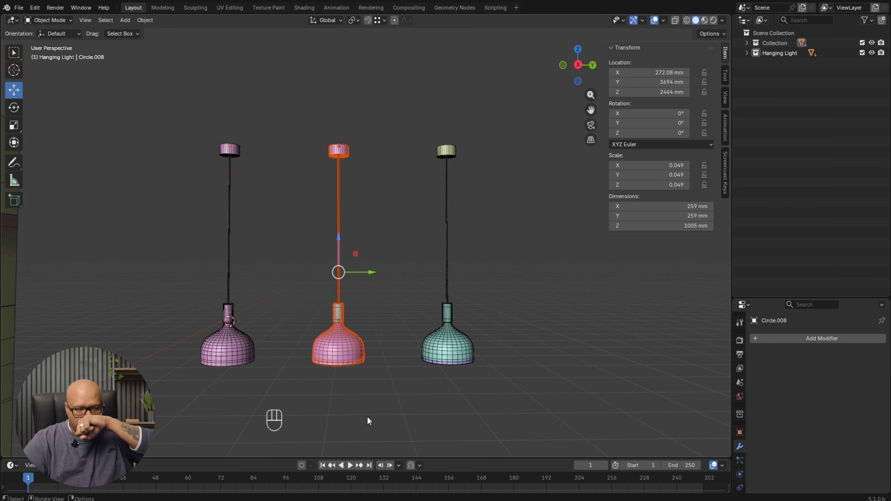
pyautogui.click(359, 207)
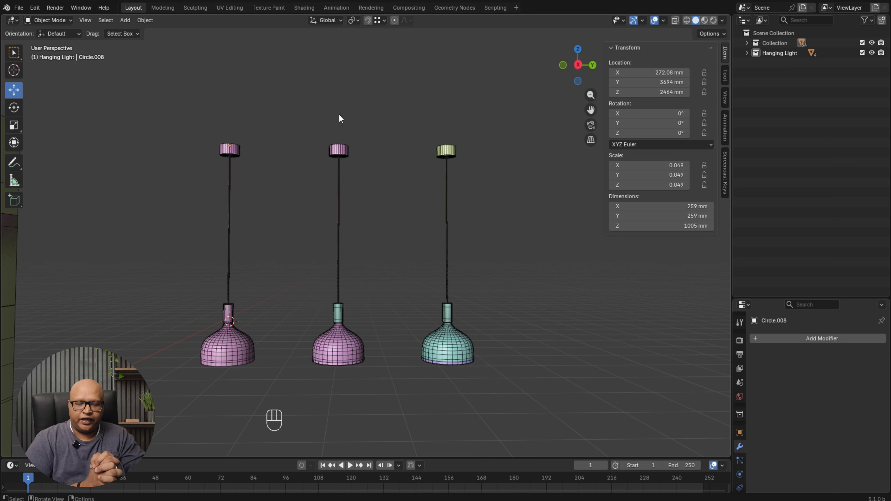
# Check the middle lamp's grouping by selecting its shade, neck and cable individually, and all its parts together.
pyautogui.moveTo(424, 151); pyautogui.dragTo(358, 182, button='middle')
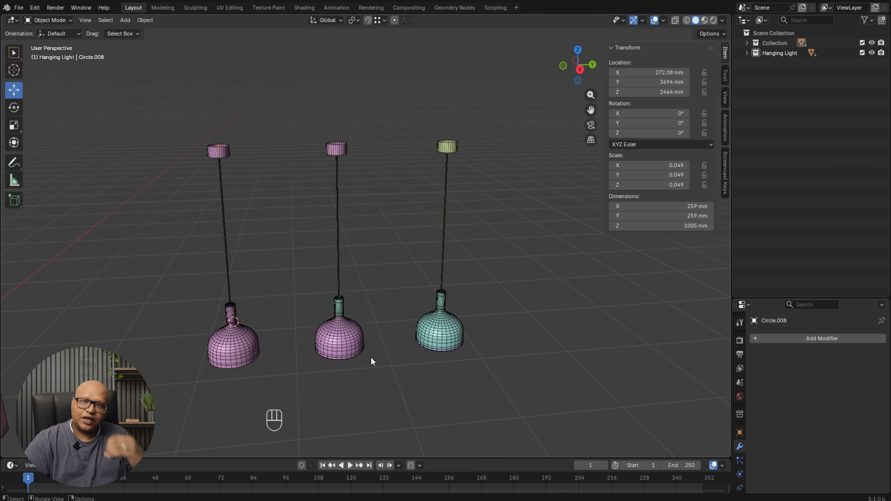
pyautogui.click(346, 346)
pyautogui.click(339, 305)
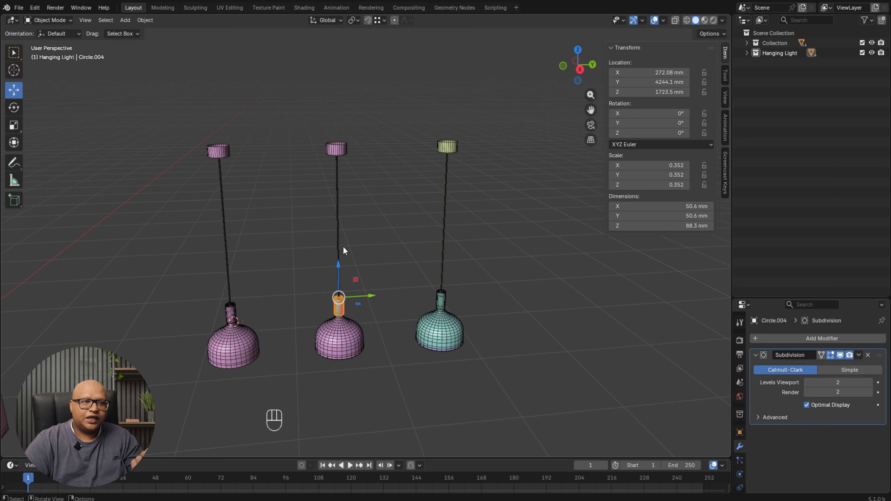
pyautogui.click(339, 159)
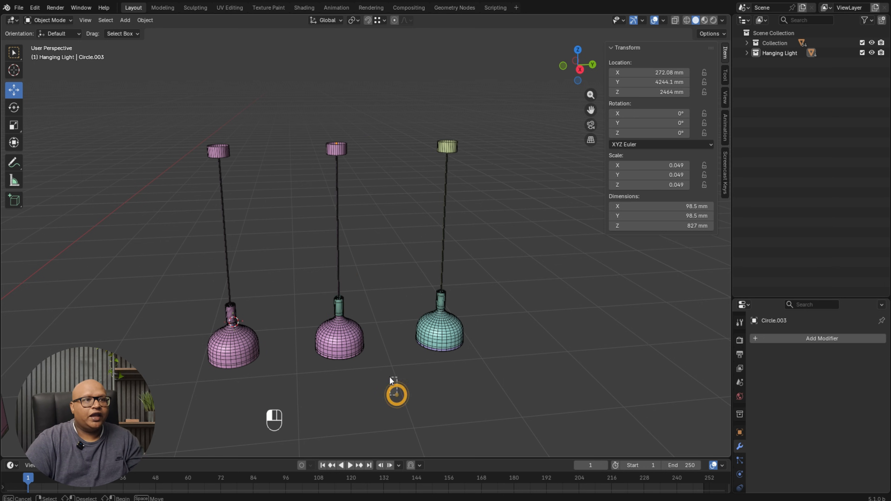
pyautogui.moveTo(399, 396); pyautogui.dragTo(294, 65)
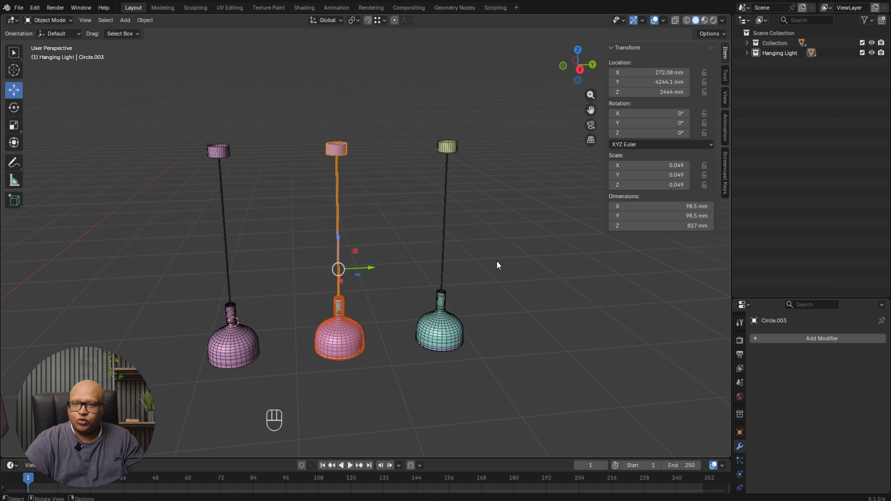
pyautogui.click(574, 246)
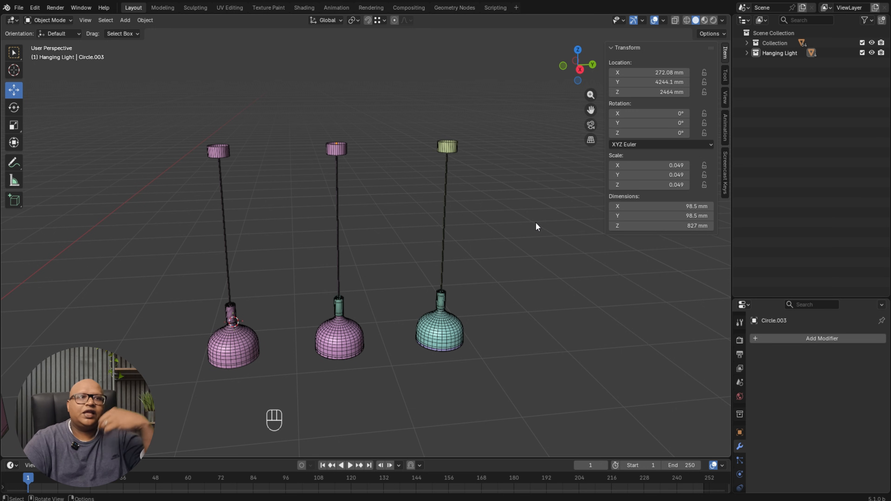
# Fill the open top edge loop of the third lamp's ceiling cap with a face.
pyautogui.moveTo(490, 192); pyautogui.dragTo(434, 265, button='middle')
pyautogui.scroll(4, 442, 275)
pyautogui.click(364, 165)
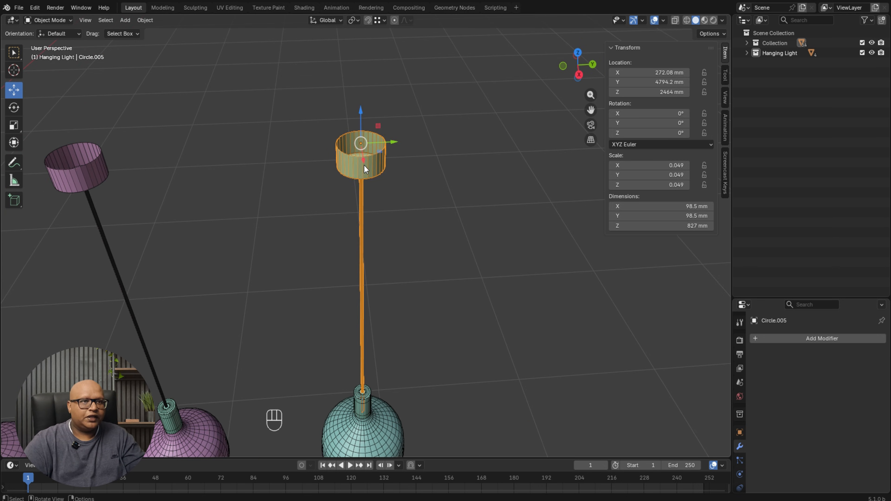
pyautogui.press('Tab')
pyautogui.click(358, 155)
pyautogui.scroll(5, 381, 142)
pyautogui.keyDown('shift'); pyautogui.moveTo(381, 140); pyautogui.dragTo(385, 277, button='middle'); pyautogui.keyUp('shift')
pyautogui.click(376, 149)
pyautogui.keyDown('alt'); pyautogui.click(375, 150); pyautogui.keyUp('alt')
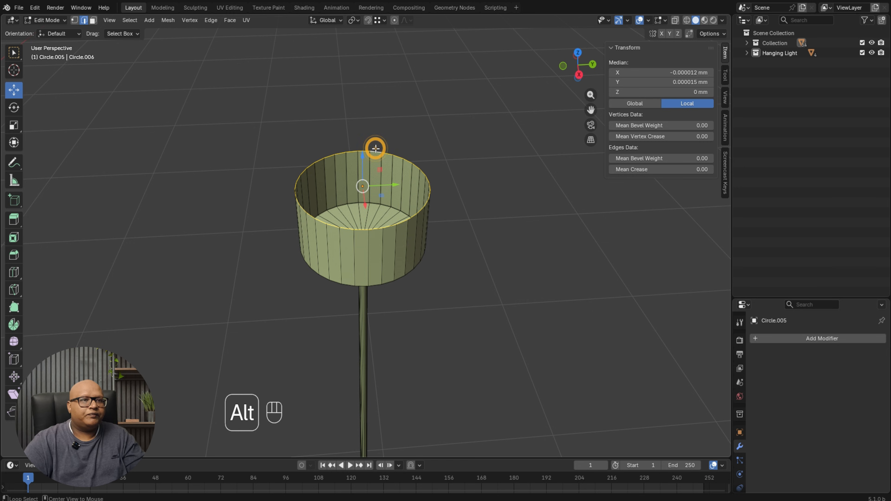
pyautogui.press('f')
pyautogui.press('Tab')
# Move all parts of the third lamp into a new collection named kitchen lamp and collapse that collection in the outliner.
pyautogui.scroll(-6, 440, 218)
pyautogui.scroll(-3, 439, 218)
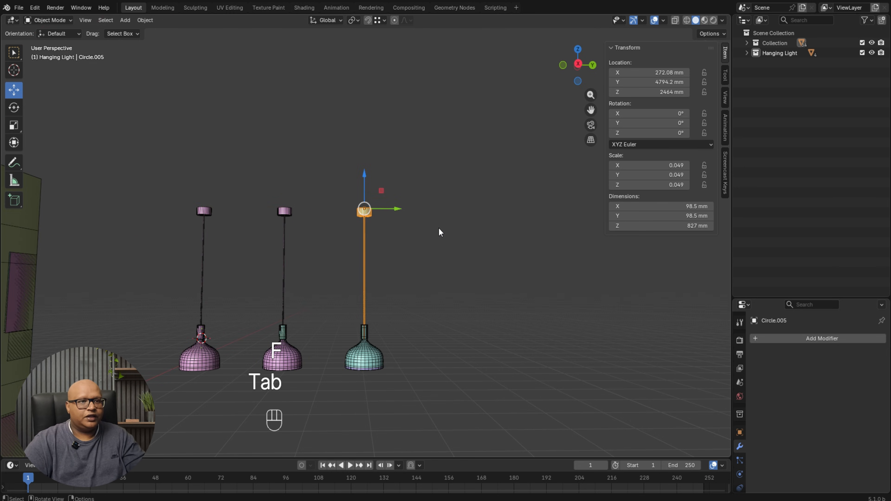
pyautogui.moveTo(439, 227); pyautogui.dragTo(417, 281, button='middle')
pyautogui.moveTo(458, 426); pyautogui.dragTo(299, 90)
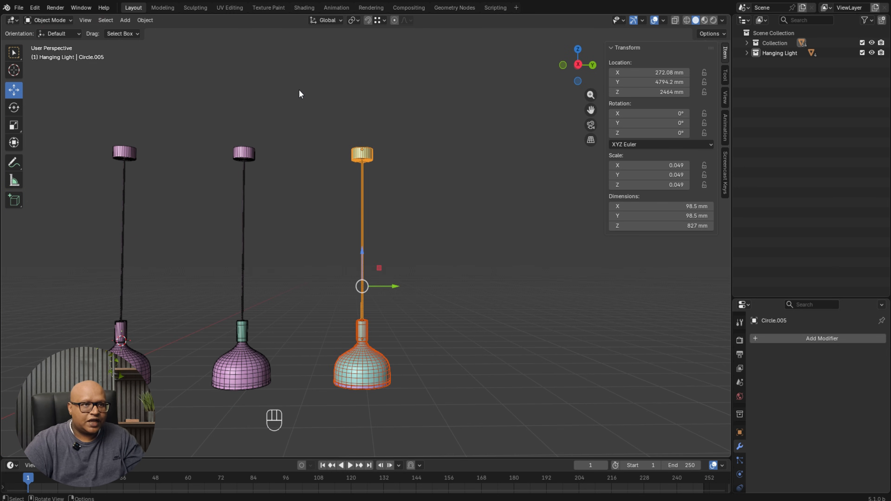
pyautogui.press('m')
pyautogui.click(376, 206)
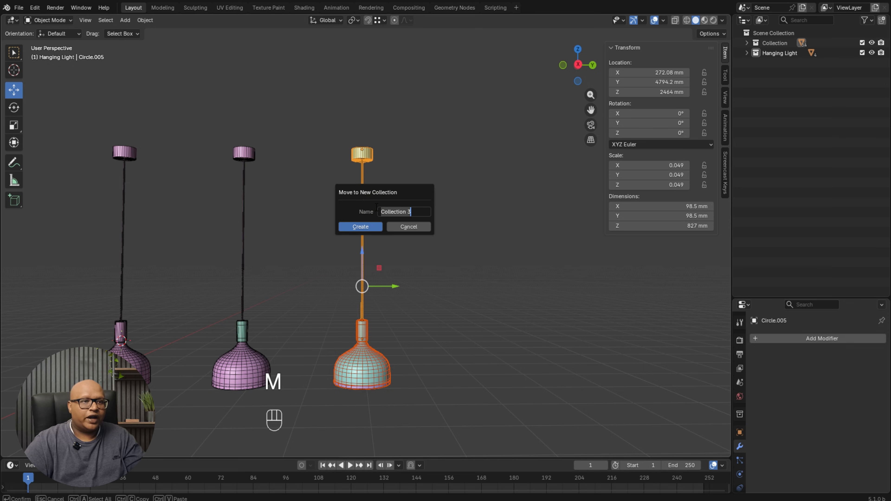
pyautogui.write('kitchen lamp')
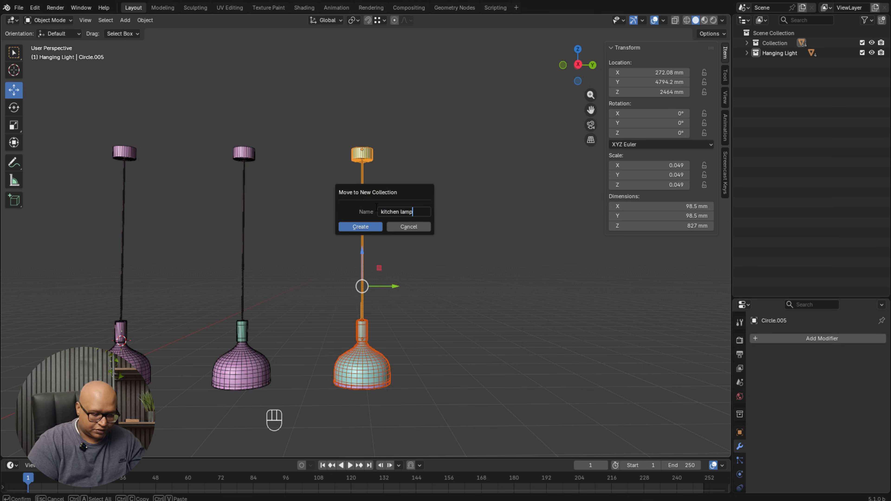
pyautogui.press('Return')
pyautogui.click(360, 227)
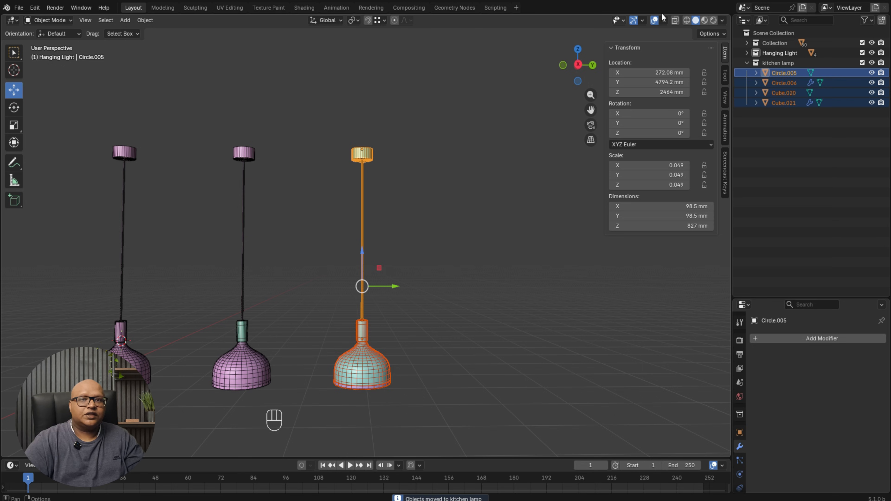
pyautogui.click(748, 63)
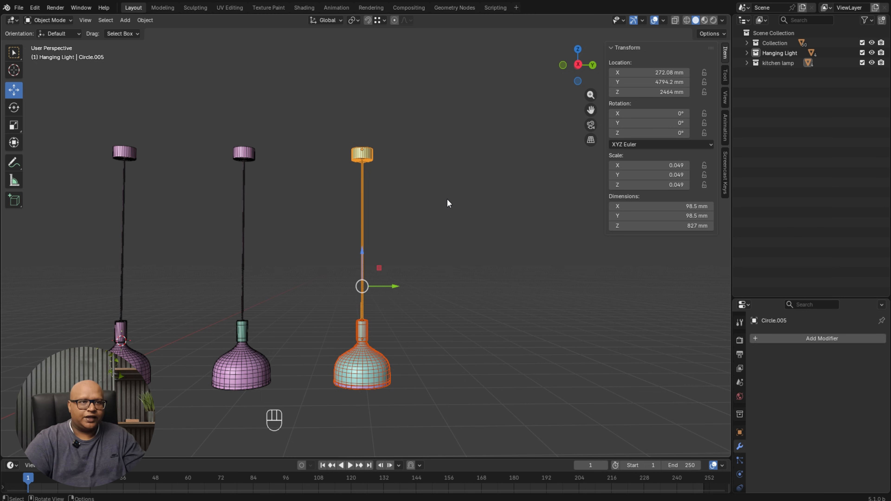
# Select all objects of the kitchen lamp collection through the collection itself, and give the collection a red colour tag.
pyautogui.moveTo(448, 200); pyautogui.dragTo(439, 224, button='middle')
pyautogui.click(784, 65)
pyautogui.rightClick(785, 66)
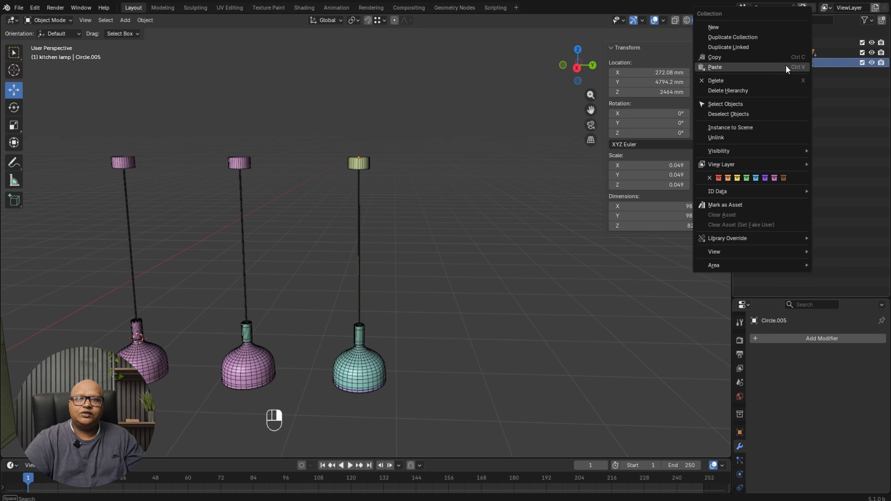
pyautogui.click(724, 106)
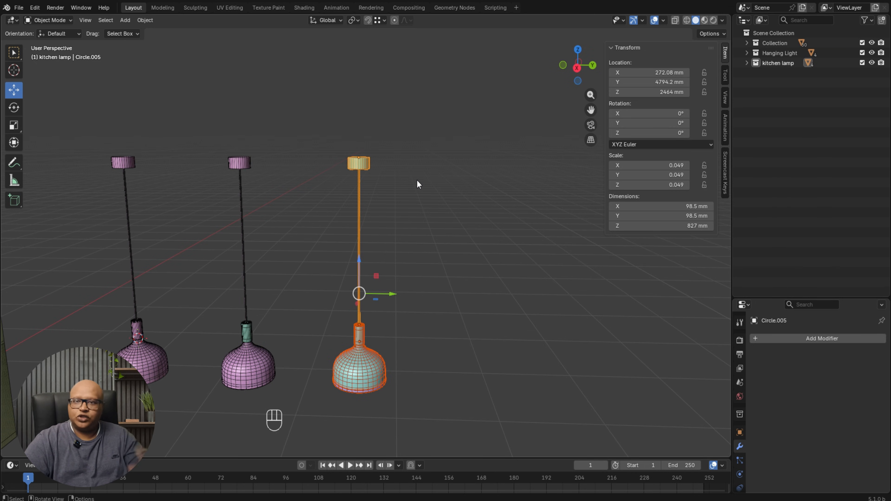
pyautogui.rightClick(760, 64)
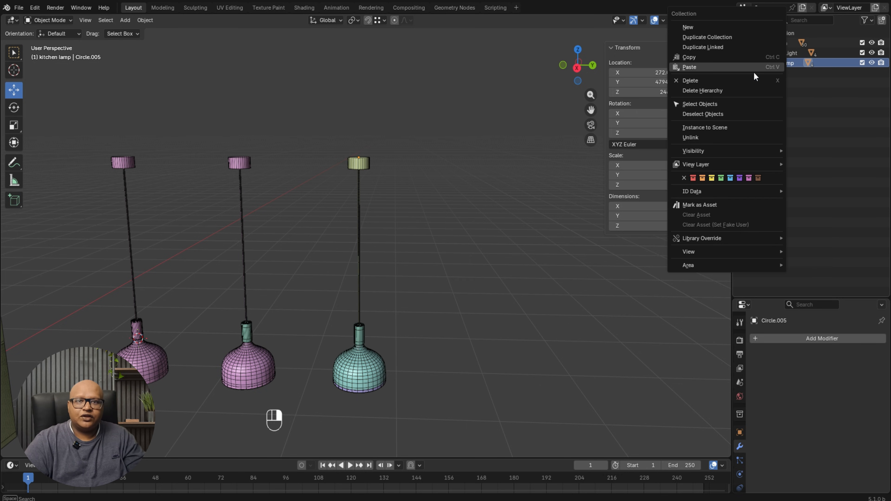
pyautogui.click(693, 178)
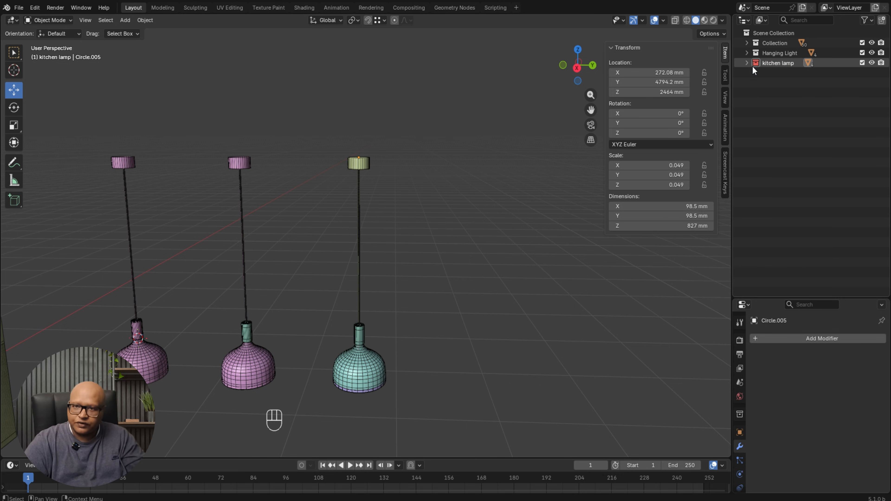
pyautogui.click(389, 277)
# Place the 3D cursor at the centre of the top face of the third lamp's ceiling cap.
pyautogui.moveTo(410, 265); pyautogui.dragTo(458, 245, button='middle')
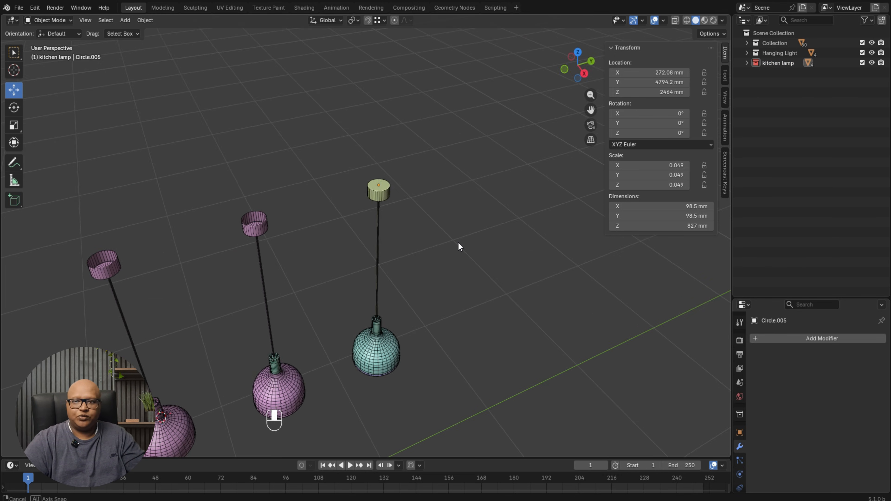
pyautogui.scroll(4, 446, 176)
pyautogui.keyDown('shift'); pyautogui.scroll(2, 403, 178); pyautogui.keyUp('shift')
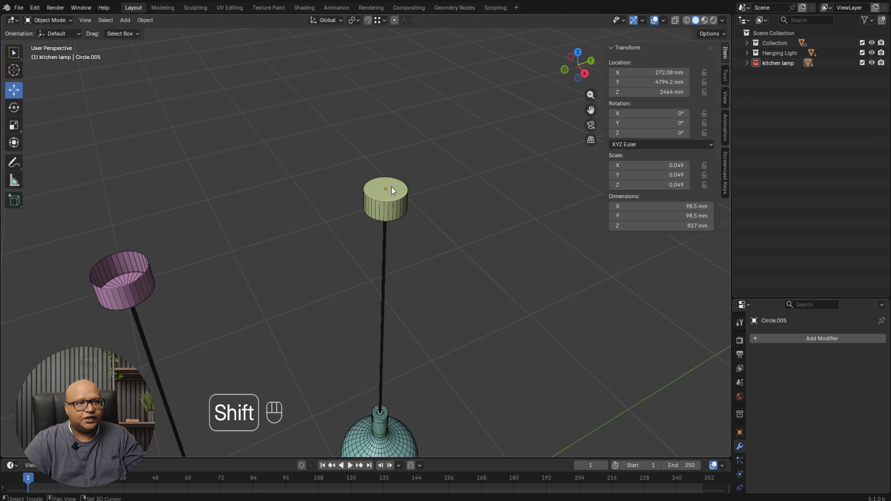
pyautogui.keyDown('shift'); pyautogui.rightClick(384, 189); pyautogui.keyUp('shift')
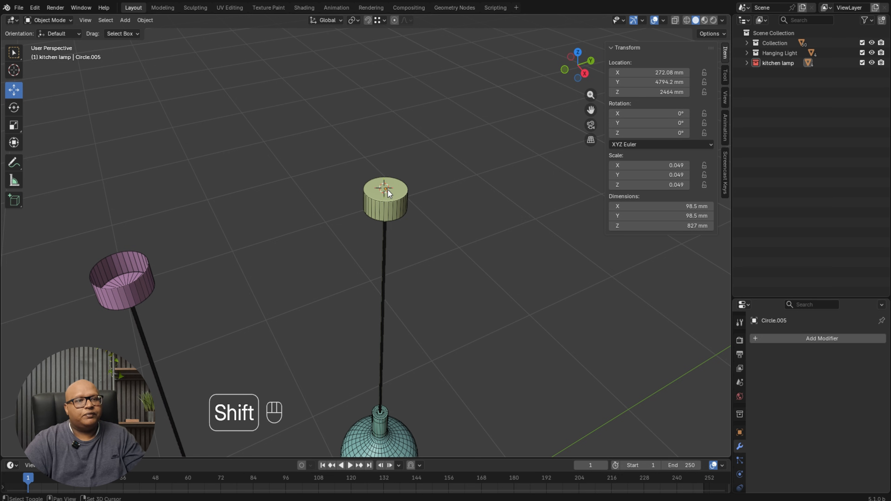
# Add a plain axes empty at the 3D cursor on the ceiling cap and scale it to about 0.256.
pyautogui.scroll(-4, 428, 209)
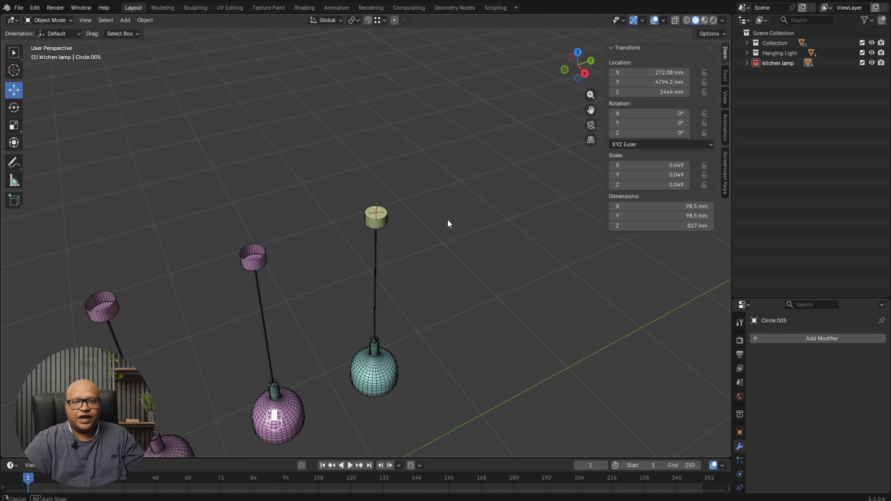
pyautogui.moveTo(446, 219)
pyautogui.mouseDown(button='middle')
pyautogui.moveTo(418, 217)
pyautogui.moveTo(440, 213)
pyautogui.mouseUp(button='middle')
pyautogui.hotkey('shift', 'a')
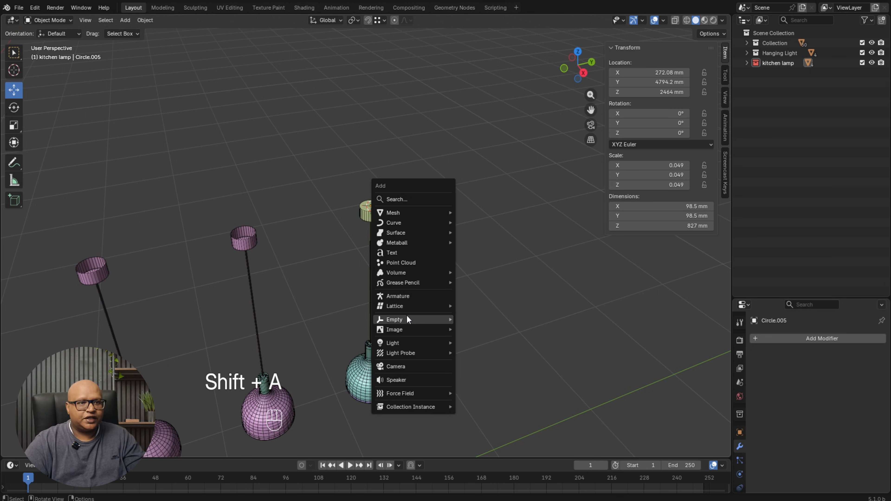
pyautogui.moveTo(406, 318)
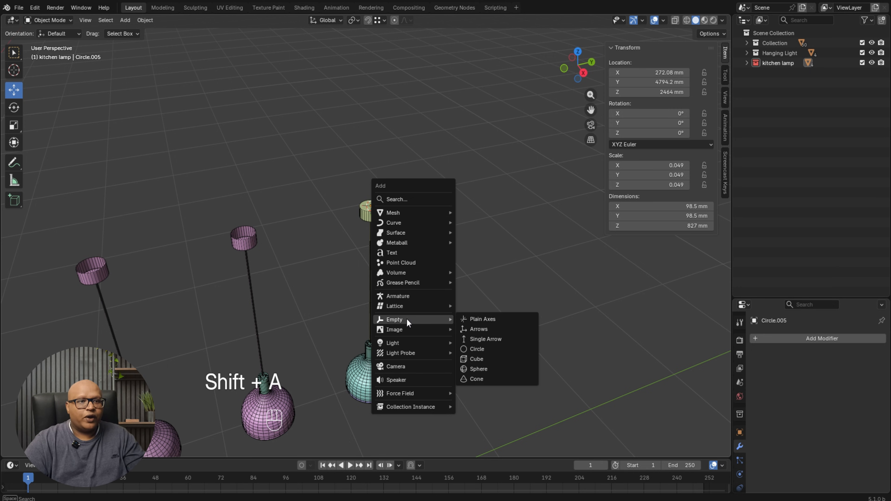
pyautogui.click(485, 321)
pyautogui.scroll(2, 352, 184)
pyautogui.press('s')
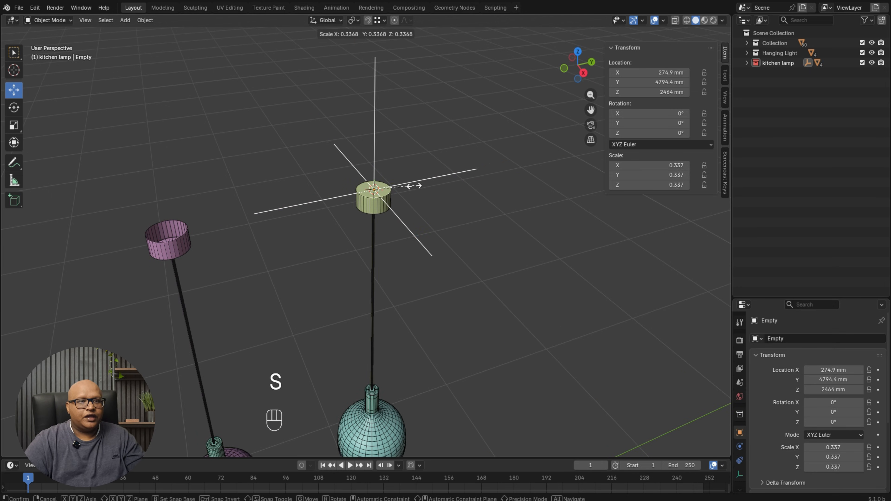
pyautogui.click(504, 193)
# Parent all parts of the third lamp to the empty with the Object option, keeping the empty as the active object.
pyautogui.moveTo(436, 180); pyautogui.dragTo(476, 200, button='middle')
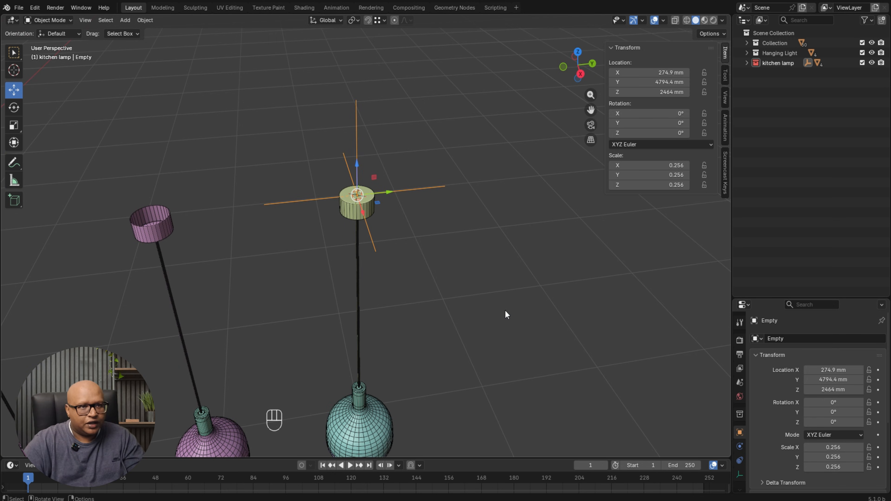
pyautogui.scroll(-5, 504, 311)
pyautogui.click(431, 177)
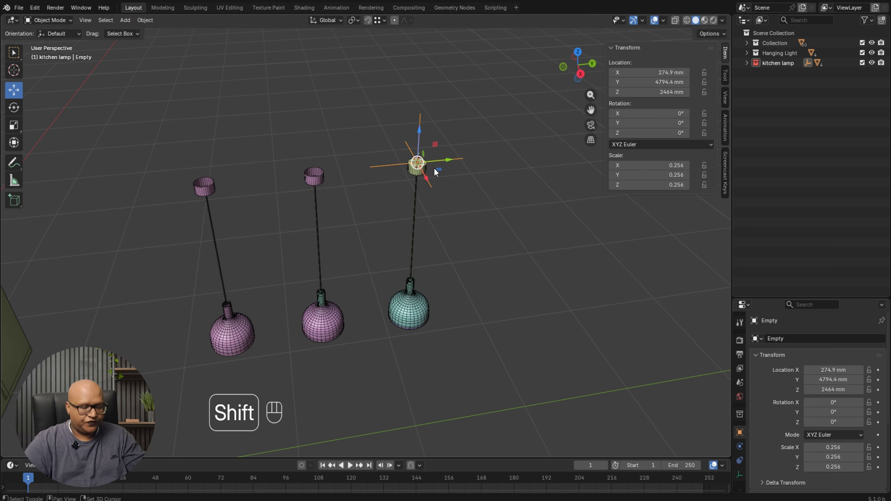
pyautogui.keyDown('shift'); pyautogui.moveTo(509, 387); pyautogui.dragTo(376, 97); pyautogui.keyUp('shift')
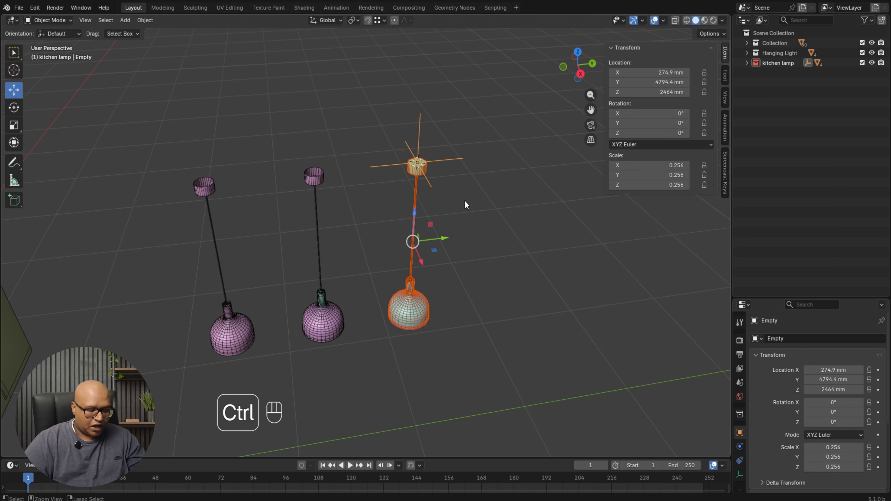
pyautogui.hotkey('ctrl', 'p')
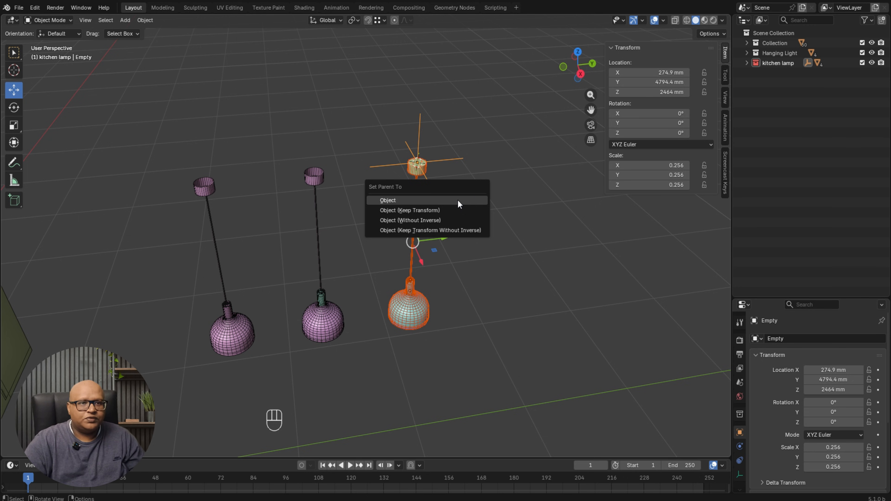
pyautogui.click(458, 200)
pyautogui.click(495, 213)
# Test the parenting by moving the empty about 98 mm along Y, and undo the move.
pyautogui.click(446, 156)
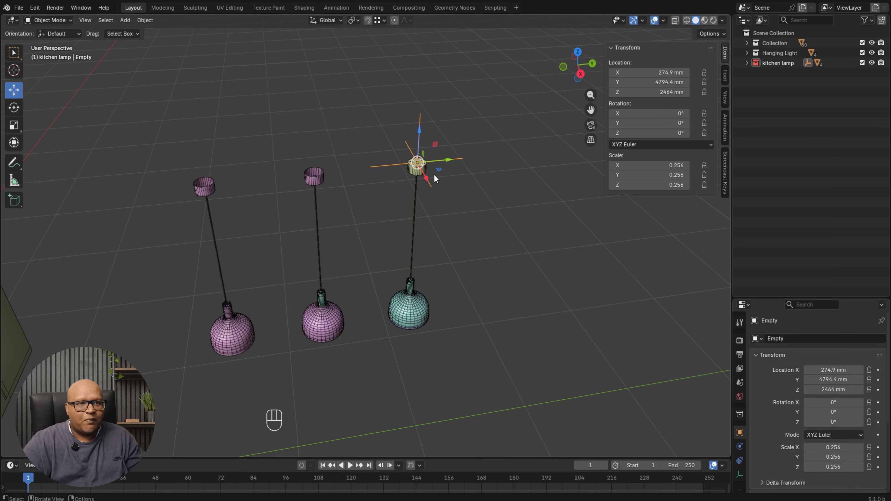
pyautogui.press('g')
pyautogui.press('y')
pyautogui.click(466, 194)
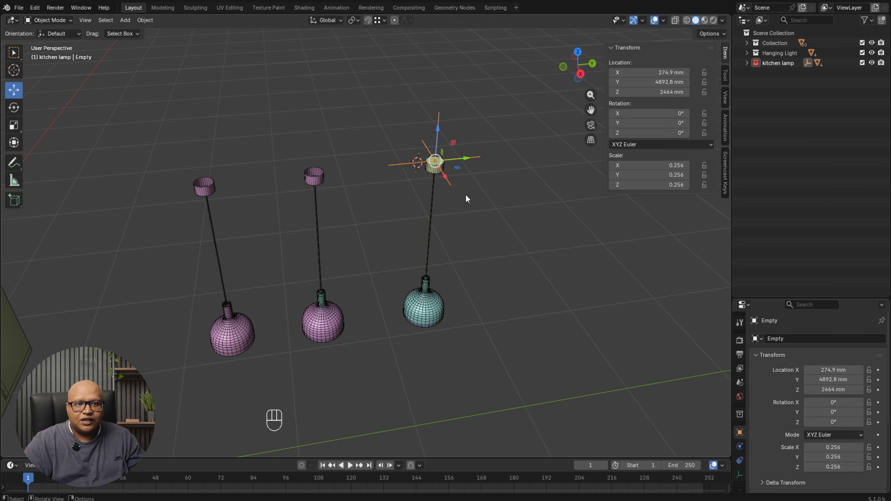
pyautogui.hotkey('ctrl', 'z')
# Check that the third lamp's parts stay separate by selecting its shade, neck, cable and ceiling cap individually.
pyautogui.moveTo(460, 202); pyautogui.dragTo(416, 325, button='middle')
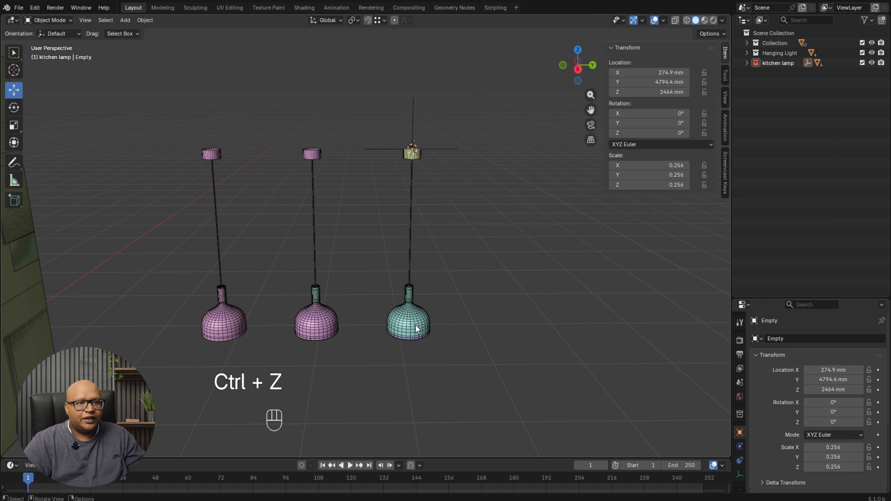
pyautogui.click(415, 325)
pyautogui.click(407, 291)
pyautogui.click(413, 251)
pyautogui.click(411, 157)
pyautogui.click(517, 198)
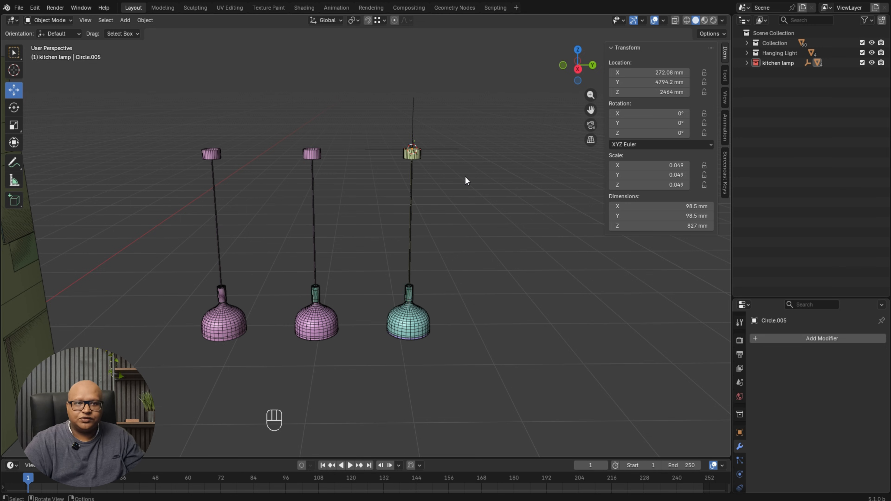
# Shift the whole third lamp along Y through its empty once more, and undo that shift.
pyautogui.click(448, 153)
pyautogui.press('g')
pyautogui.press('y')
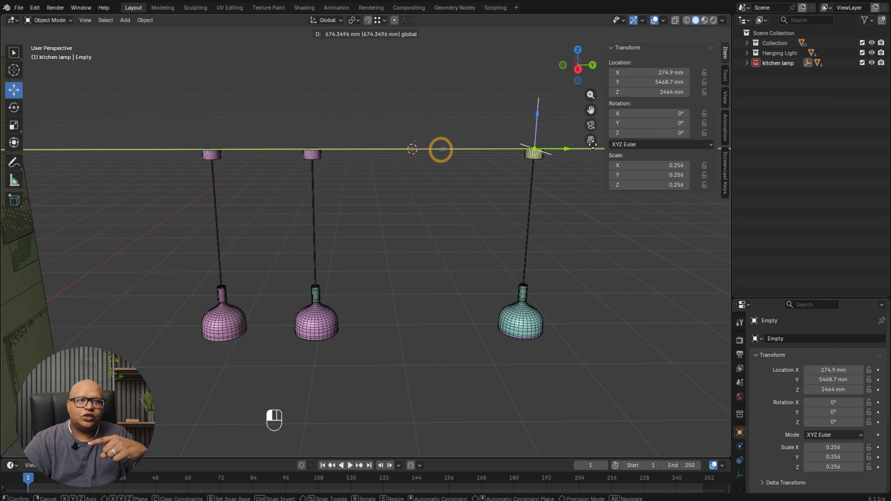
pyautogui.click(451, 145)
pyautogui.hotkey('ctrl', 'z')
# Place the 3D cursor in the open space beside the lamps and snap the lamp's empty to it.
pyautogui.moveTo(477, 190); pyautogui.dragTo(436, 213, button='middle')
pyautogui.keyDown('shift'); pyautogui.rightClick(568, 204); pyautogui.keyUp('shift')
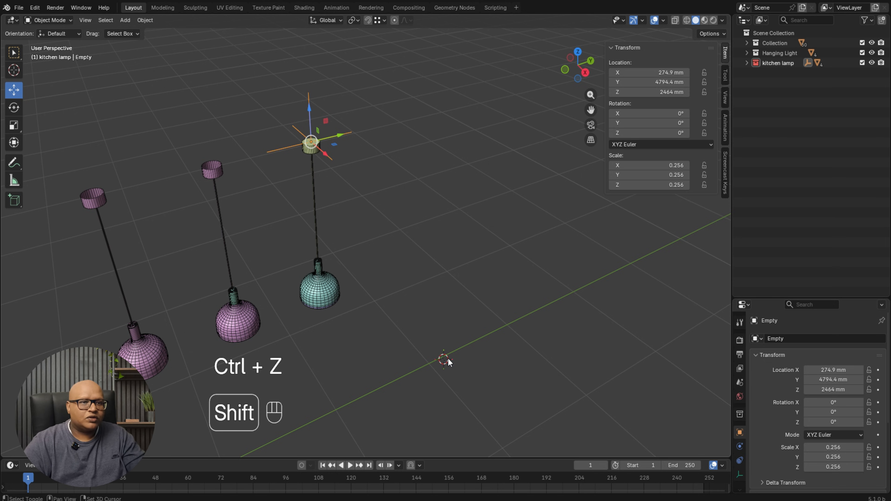
pyautogui.keyDown('shift'); pyautogui.rightClick(444, 359); pyautogui.keyUp('shift')
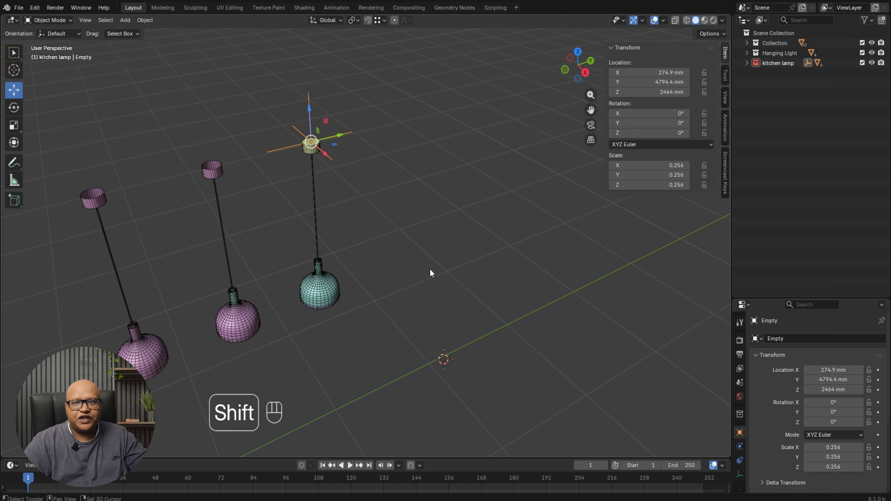
pyautogui.hotkey('shift', 's')
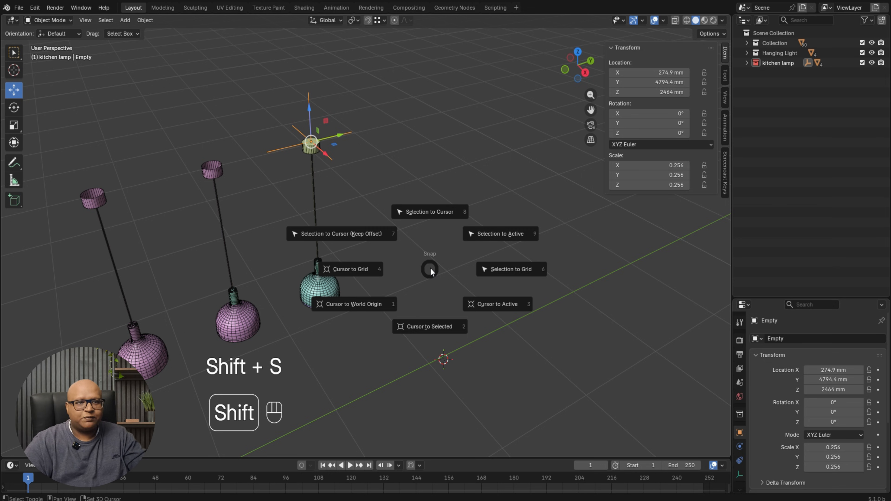
pyautogui.click(413, 215)
pyautogui.moveTo(413, 215); pyautogui.dragTo(505, 227, button='middle')
pyautogui.scroll(-2, 494, 249)
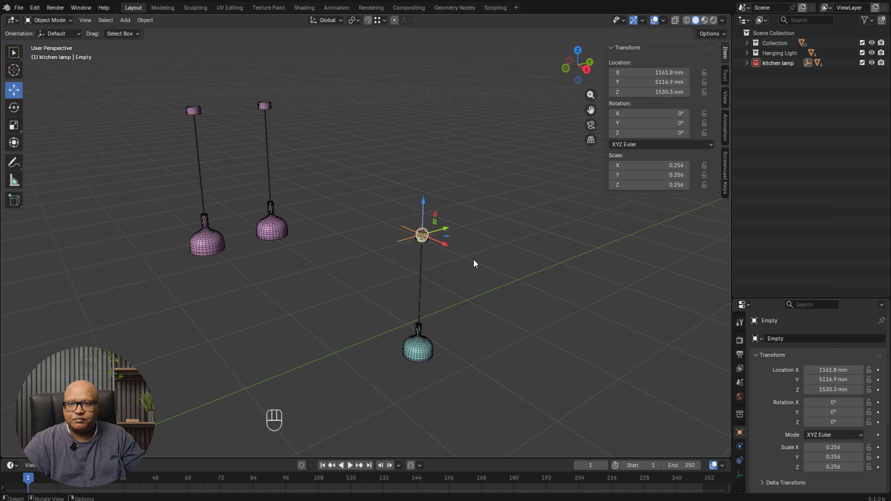
# Place the 3D cursor on the underside of the kitchen ceiling and snap the lamp's empty to it.
pyautogui.scroll(-2, 473, 263)
pyautogui.moveTo(473, 263); pyautogui.dragTo(219, 210, button='middle')
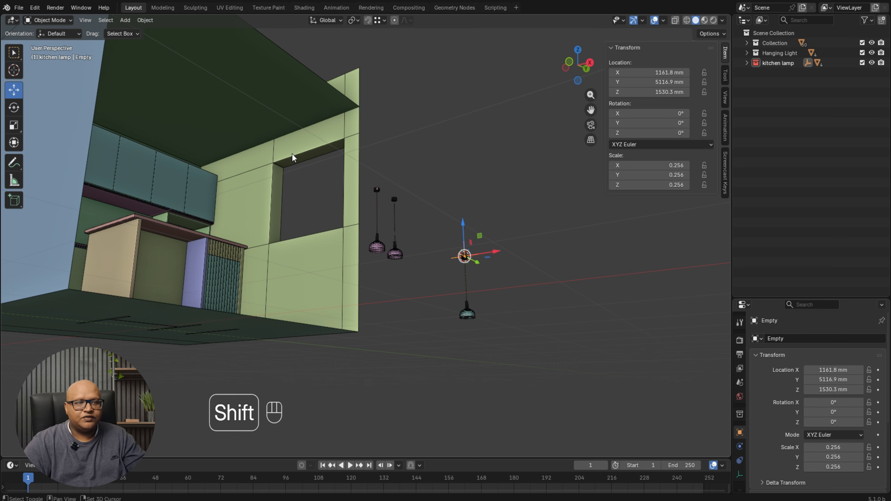
pyautogui.keyDown('shift'); pyautogui.moveTo(294, 155); pyautogui.dragTo(578, 338, button='middle'); pyautogui.keyUp('shift')
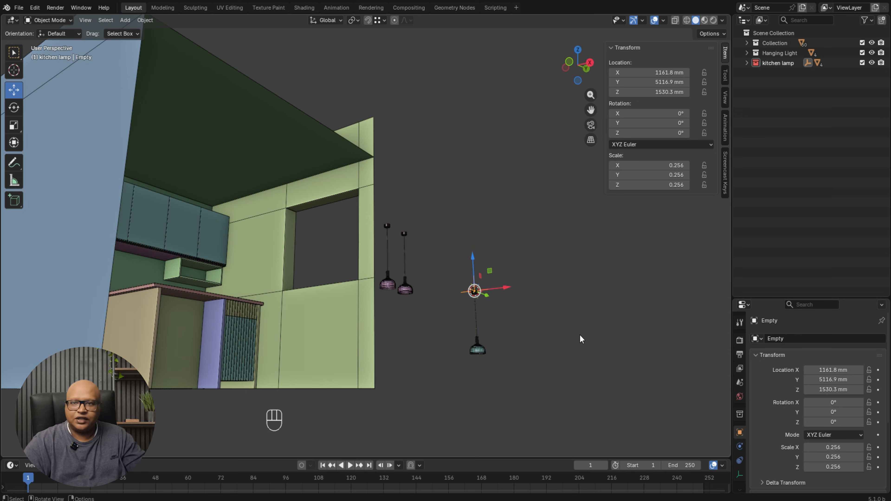
pyautogui.keyDown('shift'); pyautogui.rightClick(226, 153); pyautogui.keyUp('shift')
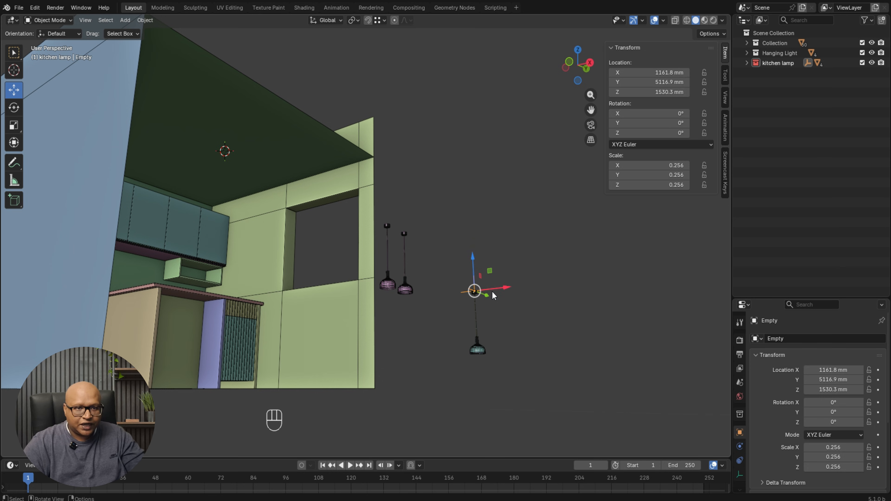
pyautogui.hotkey('shift', 's')
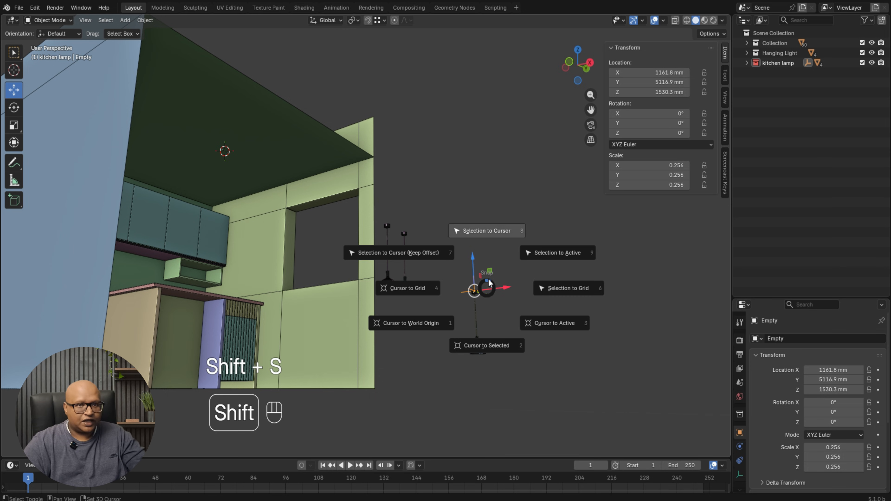
pyautogui.click(495, 232)
pyautogui.moveTo(505, 226); pyautogui.dragTo(464, 244, button='middle')
pyautogui.moveTo(458, 245); pyautogui.dragTo(426, 252, button='middle')
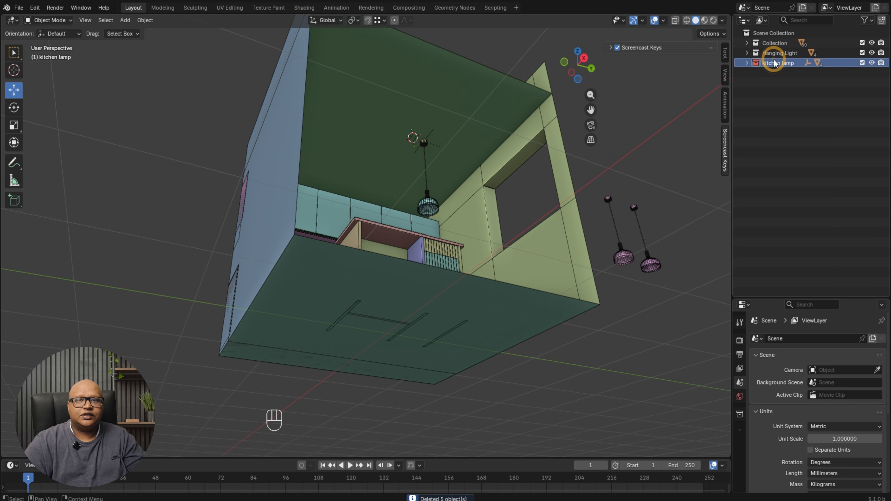
# Make two evenly spaced linked duplicates of all kitchen lamp collection objects along Y, forming a row of three above the island.
pyautogui.rightClick(772, 63)
pyautogui.click(714, 106)
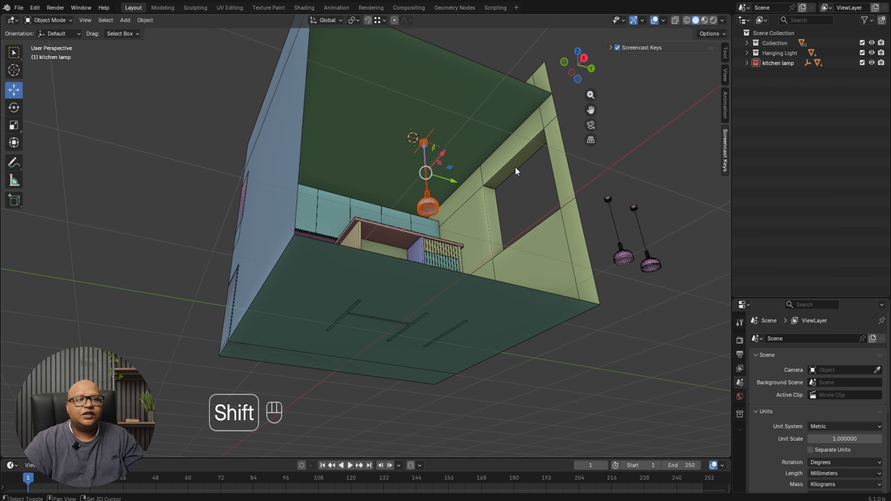
pyautogui.keyDown('alt'); pyautogui.moveTo(515, 170); pyautogui.dragTo(323, 243, button='middle'); pyautogui.keyUp('alt')
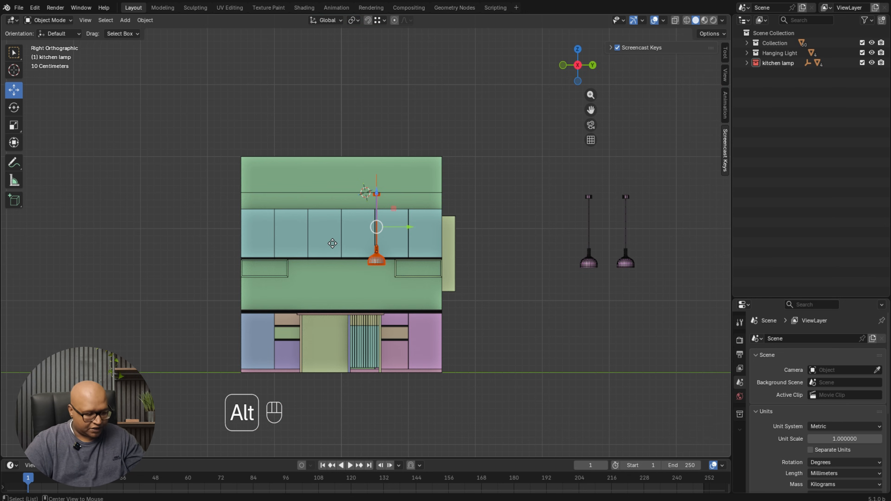
pyautogui.hotkey('alt', 'd')
pyautogui.keyDown('shift'); pyautogui.click(314, 242); pyautogui.keyUp('shift')
pyautogui.hotkey('shift', 'r')
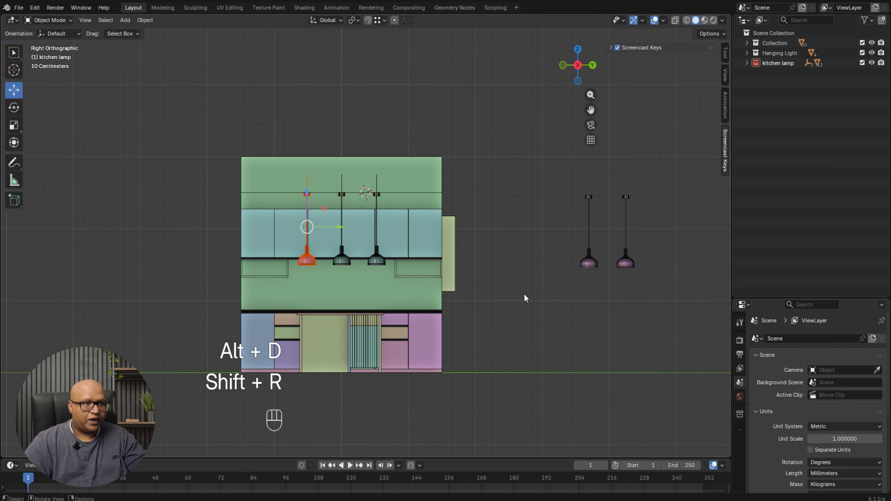
pyautogui.moveTo(524, 293); pyautogui.dragTo(555, 292, button='middle')
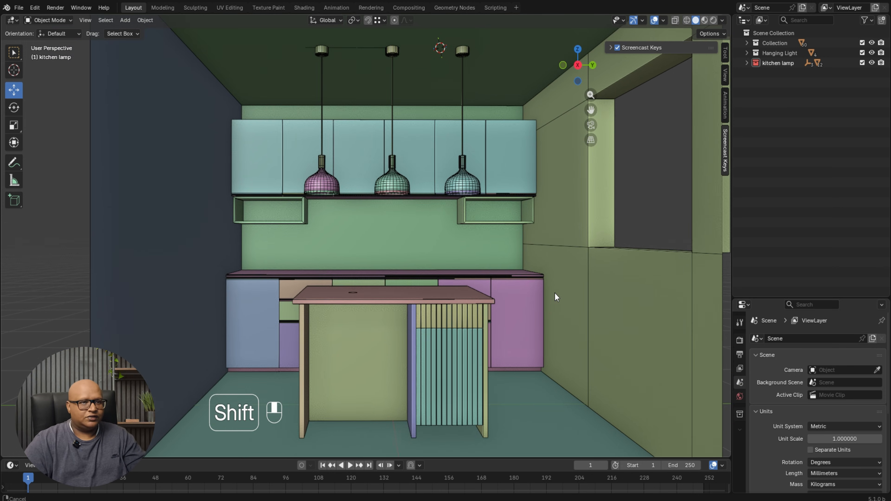